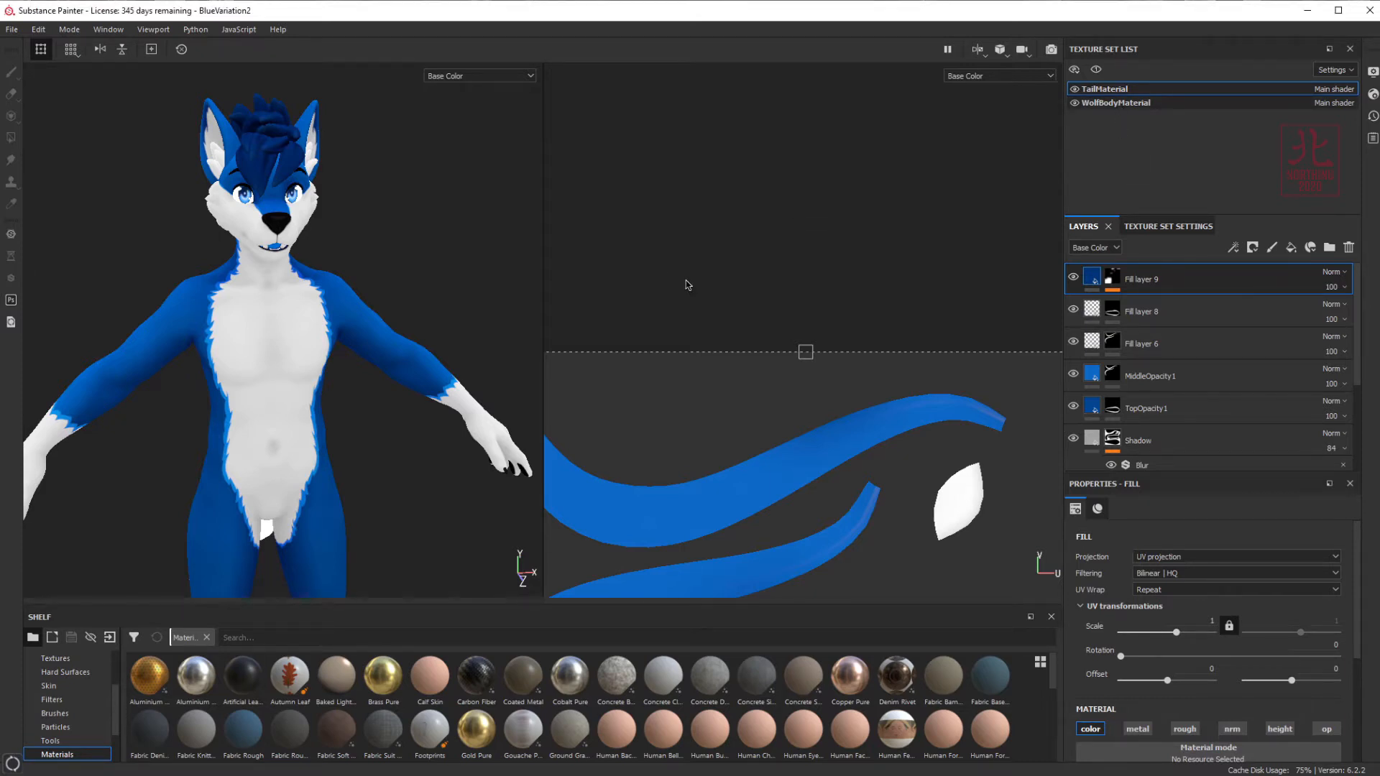
- Make WolfBodyMaterial the active texture set by picking the wolf's body on the model, and show its full UV layout
ctrl+alt+right_click(327, 371)
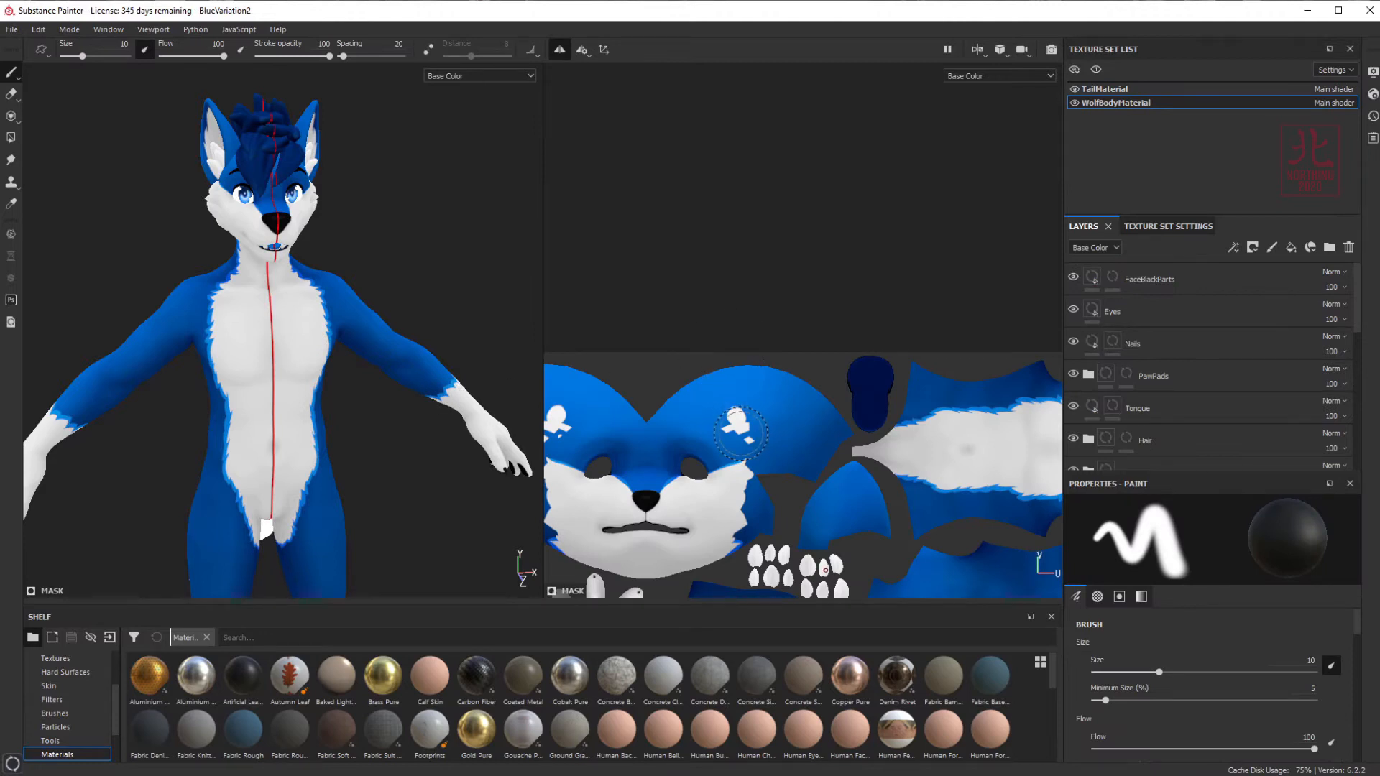
middle_drag(774, 471, 775, 272)
scroll(775, 273, down, 5)
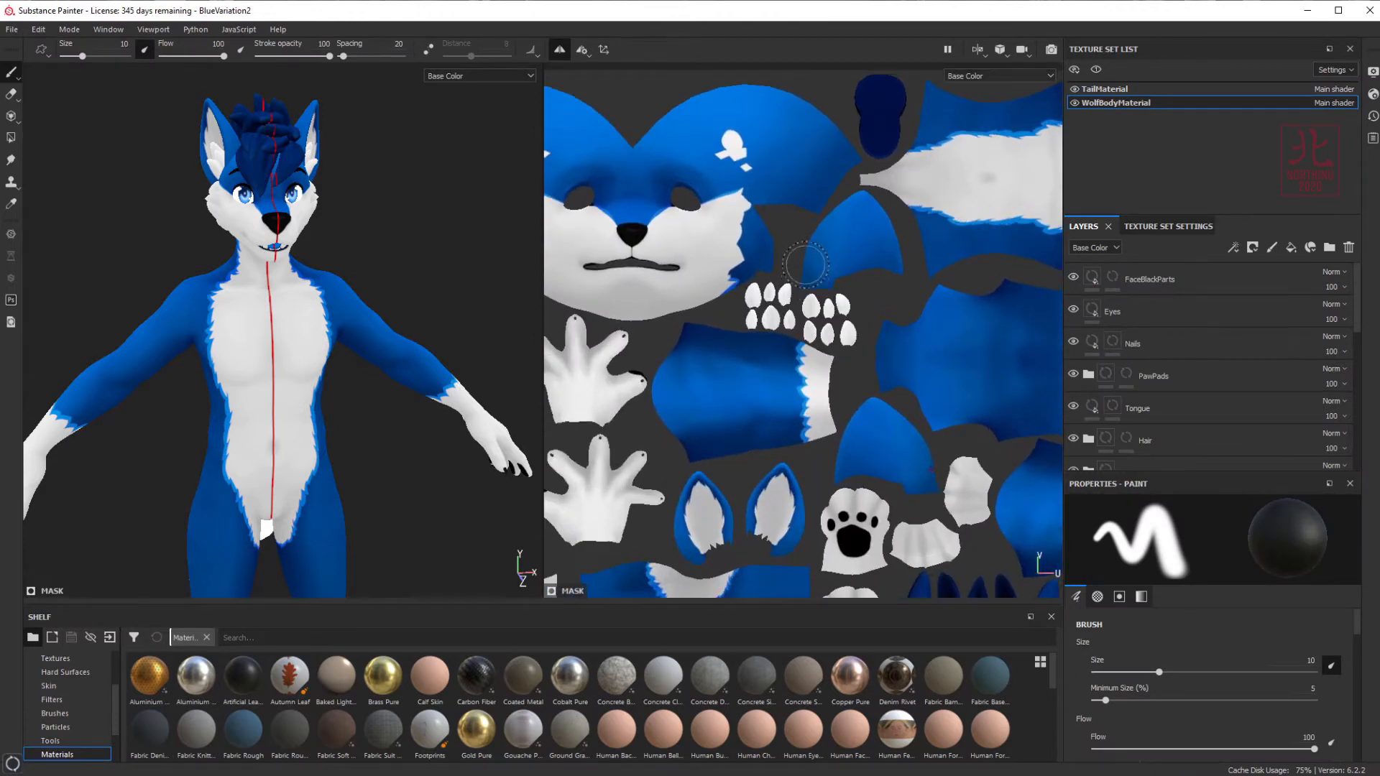
alt+middle_drag(807, 350, 806, 316)
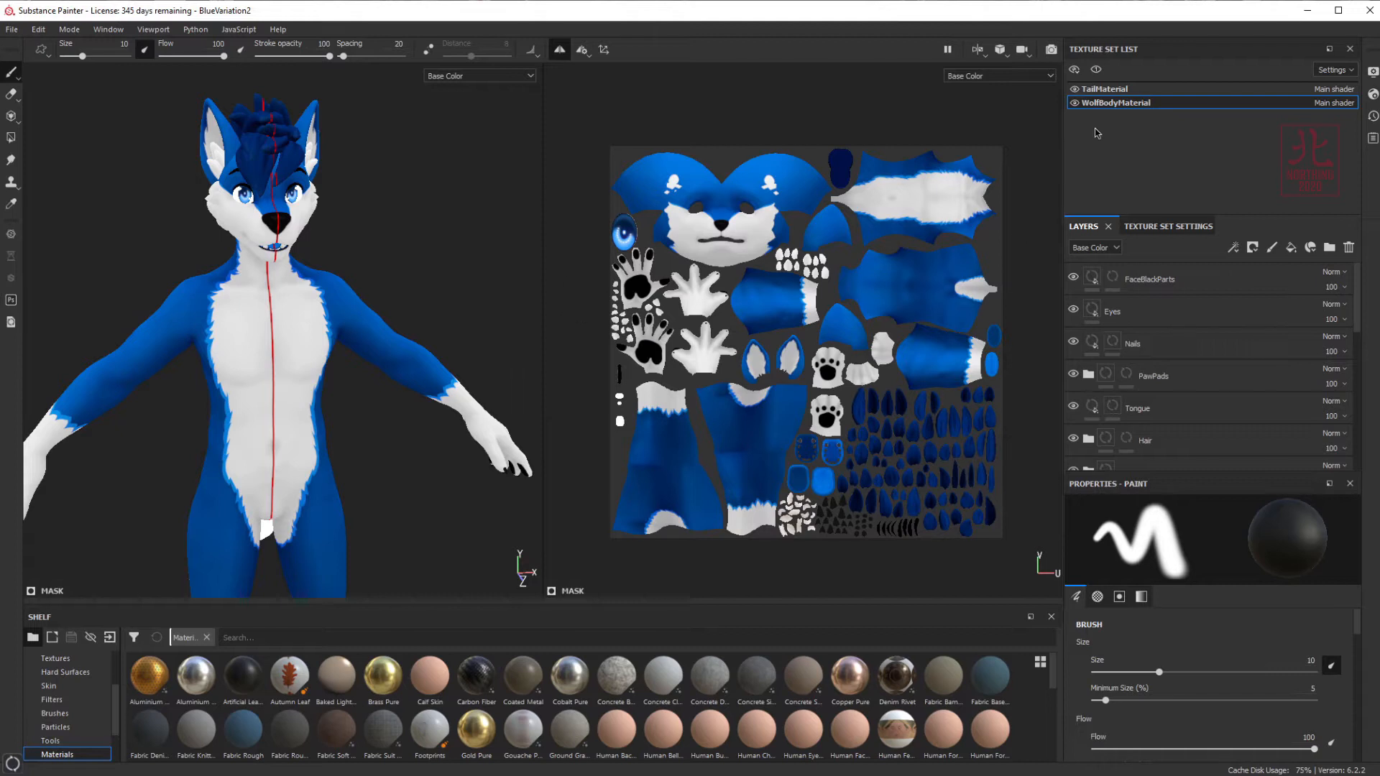
- Test the visibility of WolfBodyMaterial and TailMaterial while viewing the wolf from behind, leaving only TailMaterial hidden
scroll(303, 518, up, 2)
alt+middle_drag(302, 518, 333, 456)
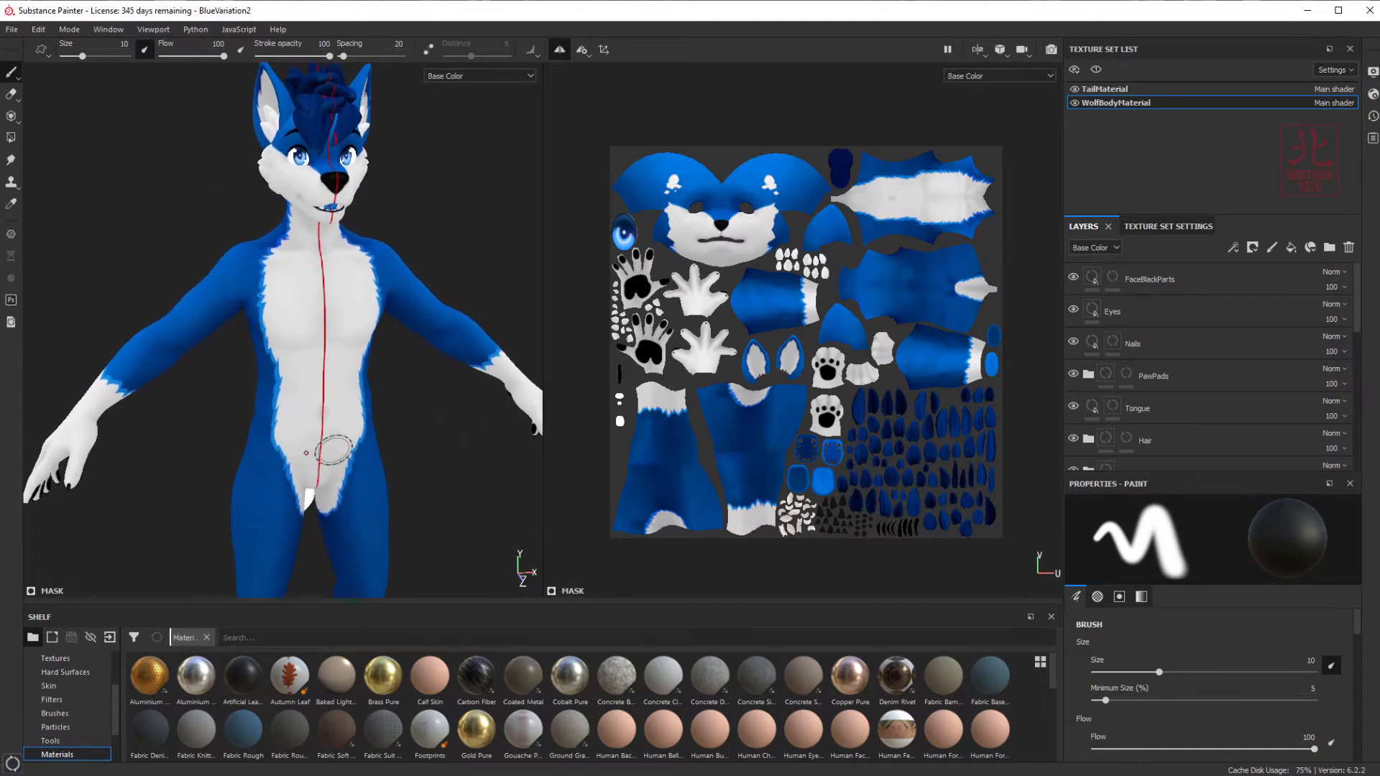
alt+drag(333, 456, 453, 434)
alt+drag(324, 431, 349, 404)
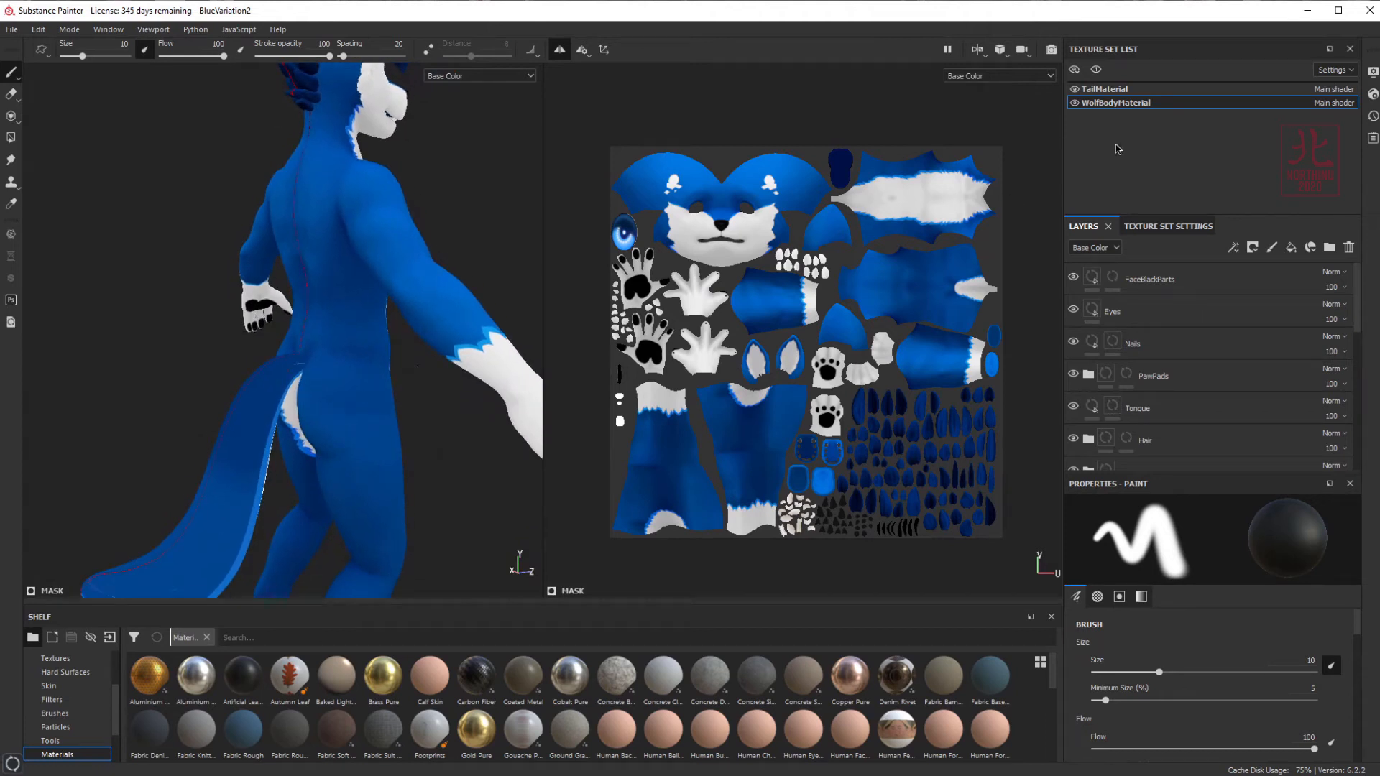
click(1074, 103)
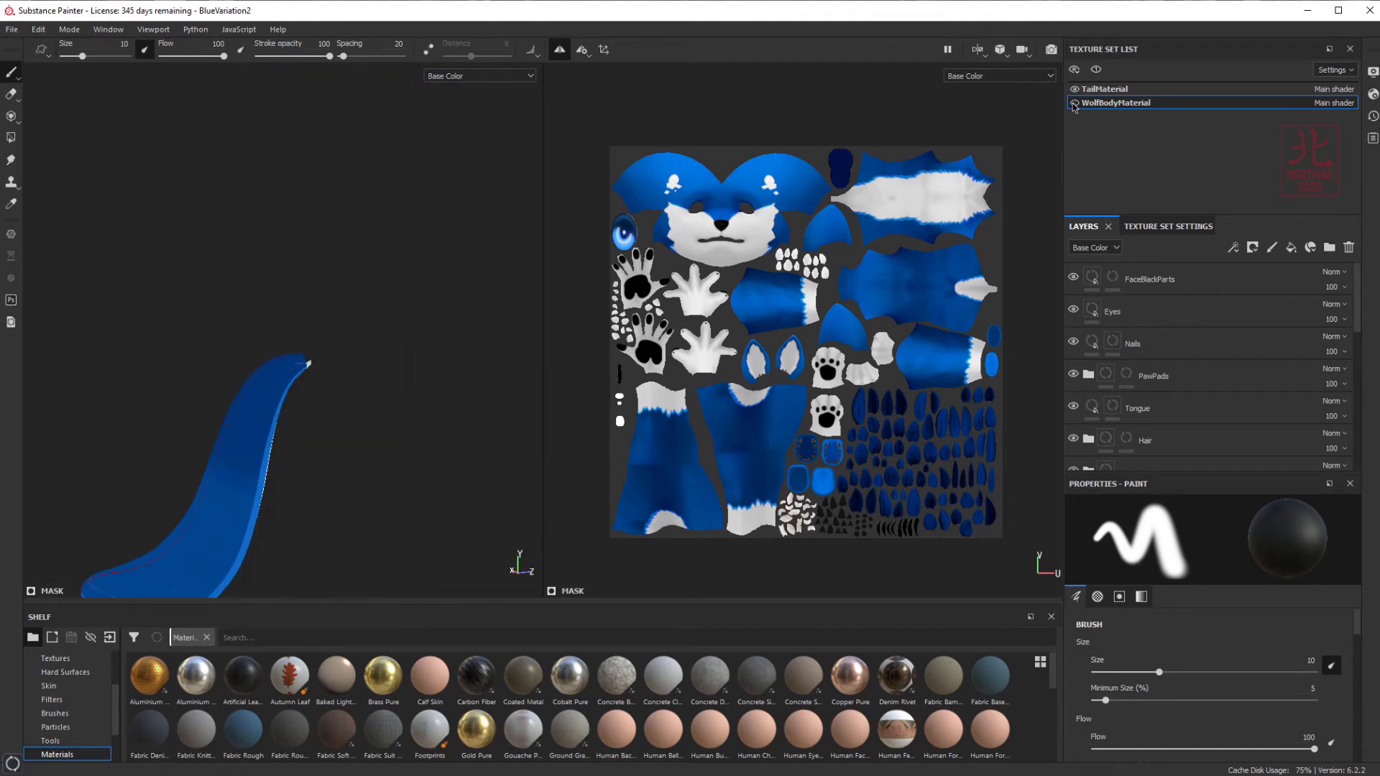
click(1075, 104)
click(1075, 89)
click(1075, 89)
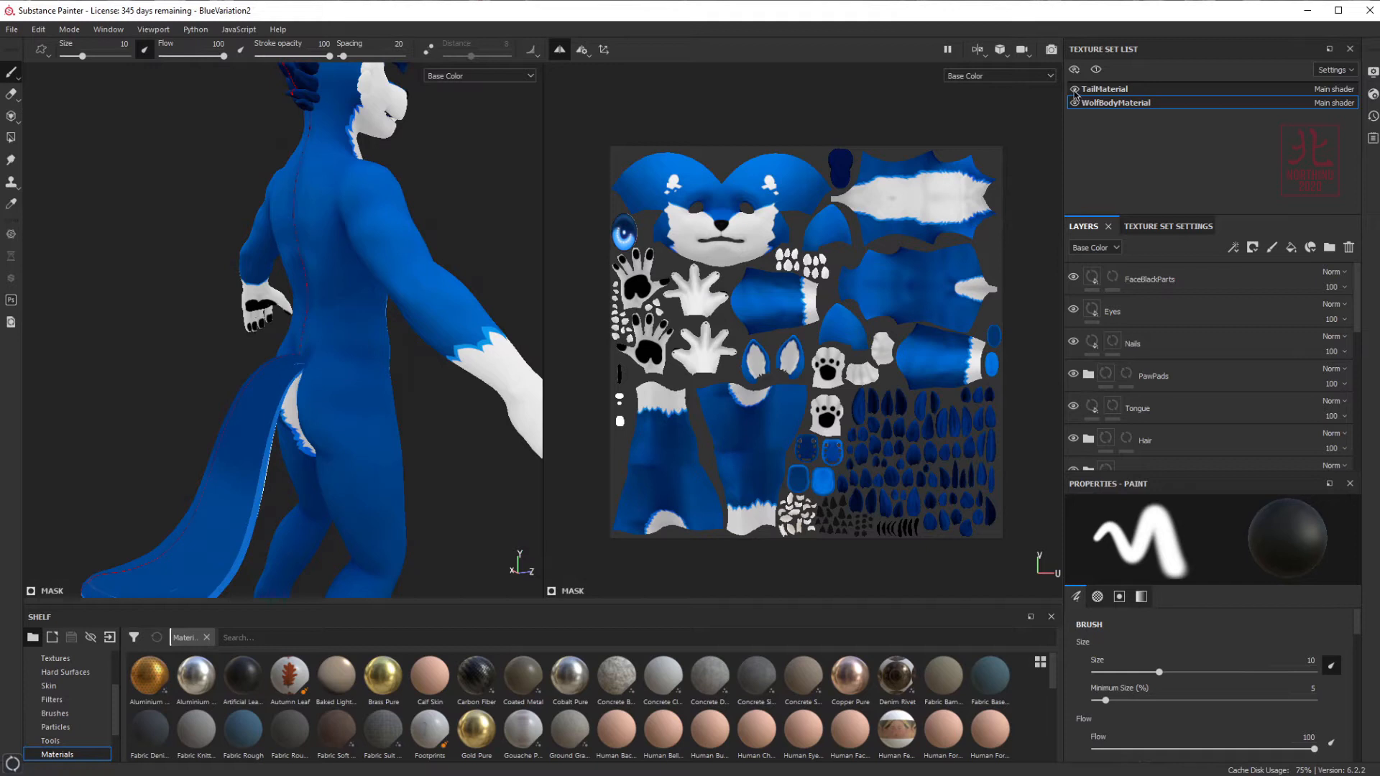
click(1075, 89)
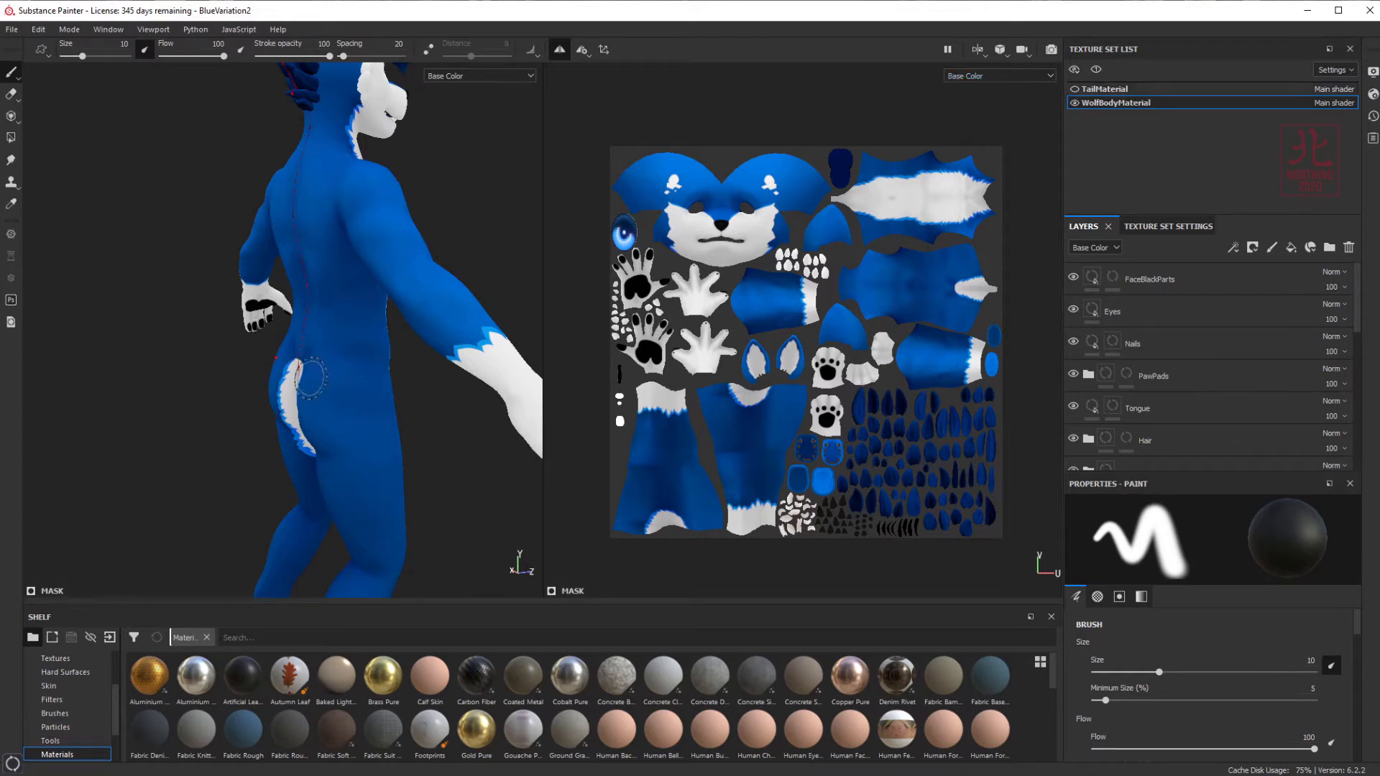
alt+drag(310, 377, 345, 341)
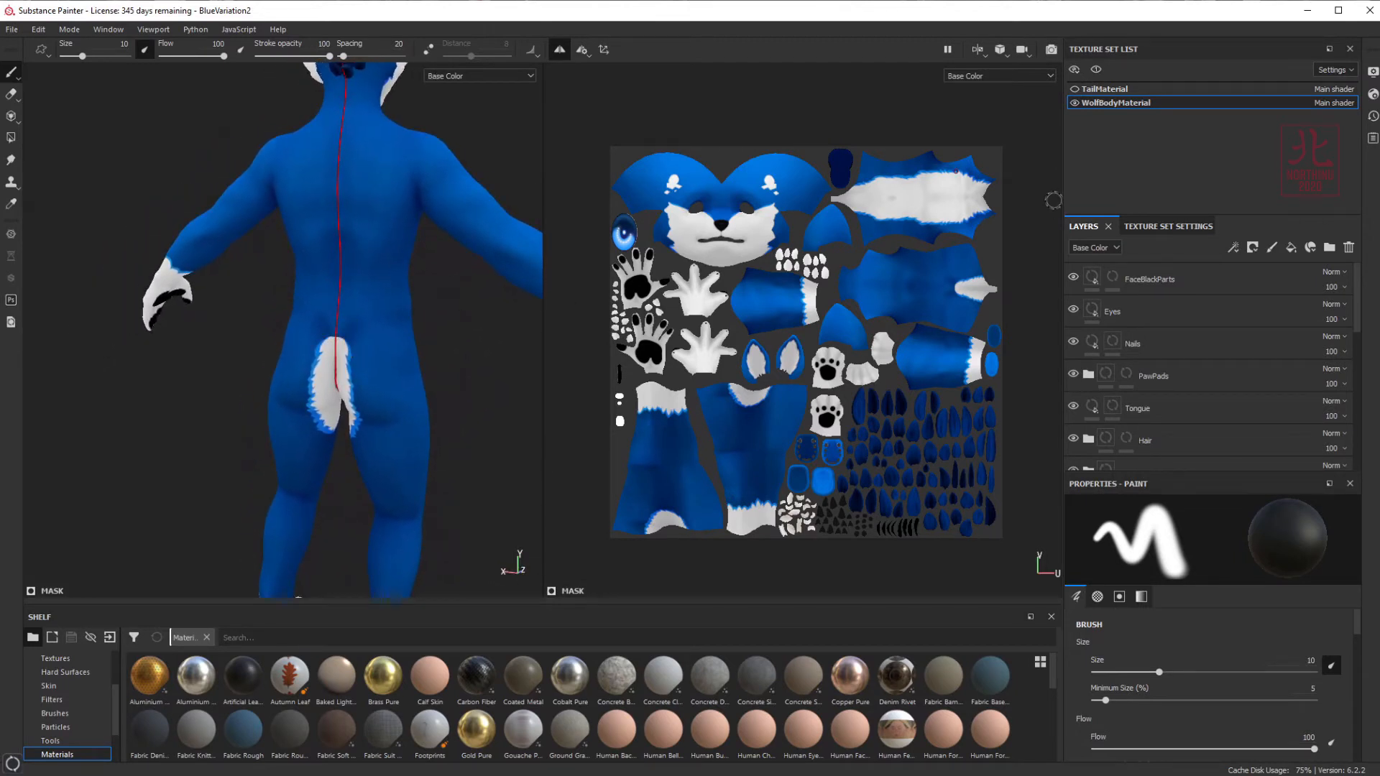
click(1076, 91)
click(1076, 91)
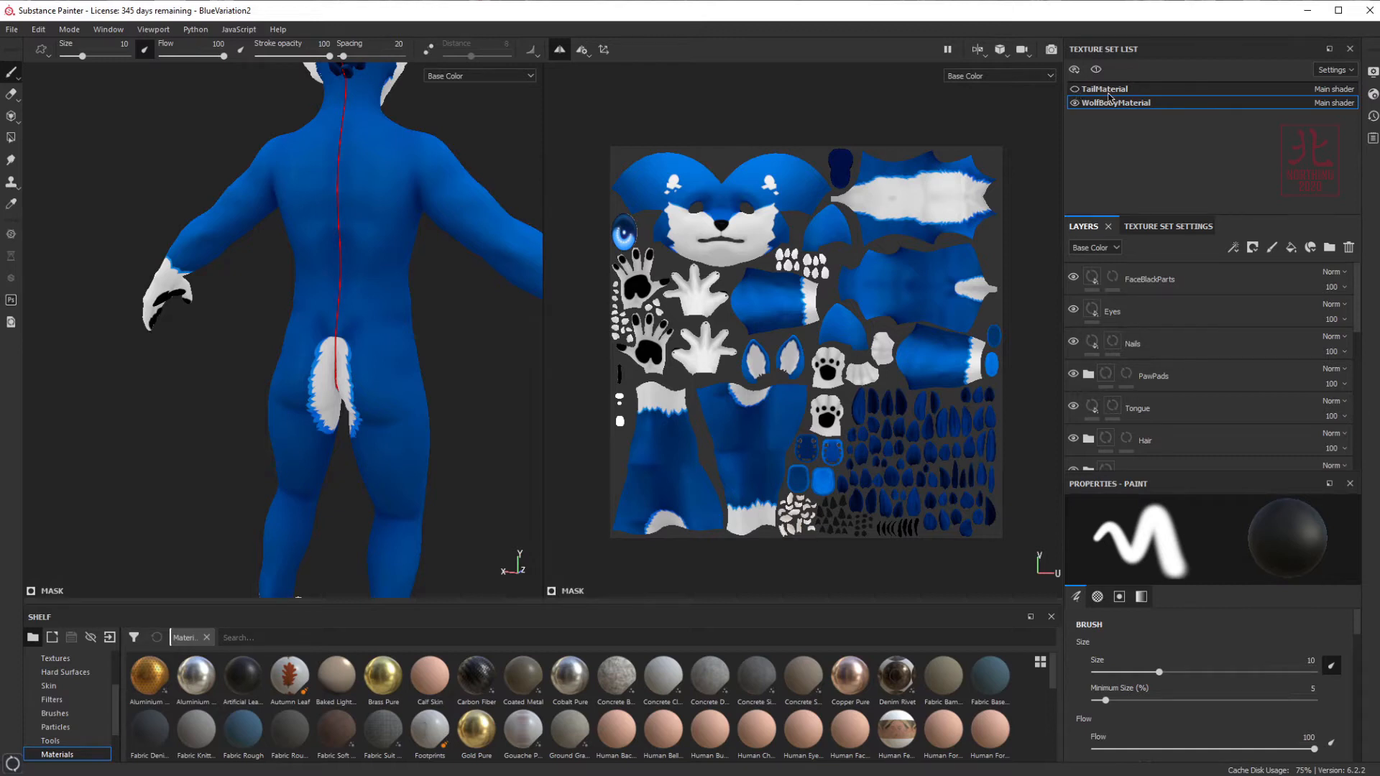
- Look at the TailMaterial texture set, return to WolfBodyMaterial and look through its layer stack
click(1107, 91)
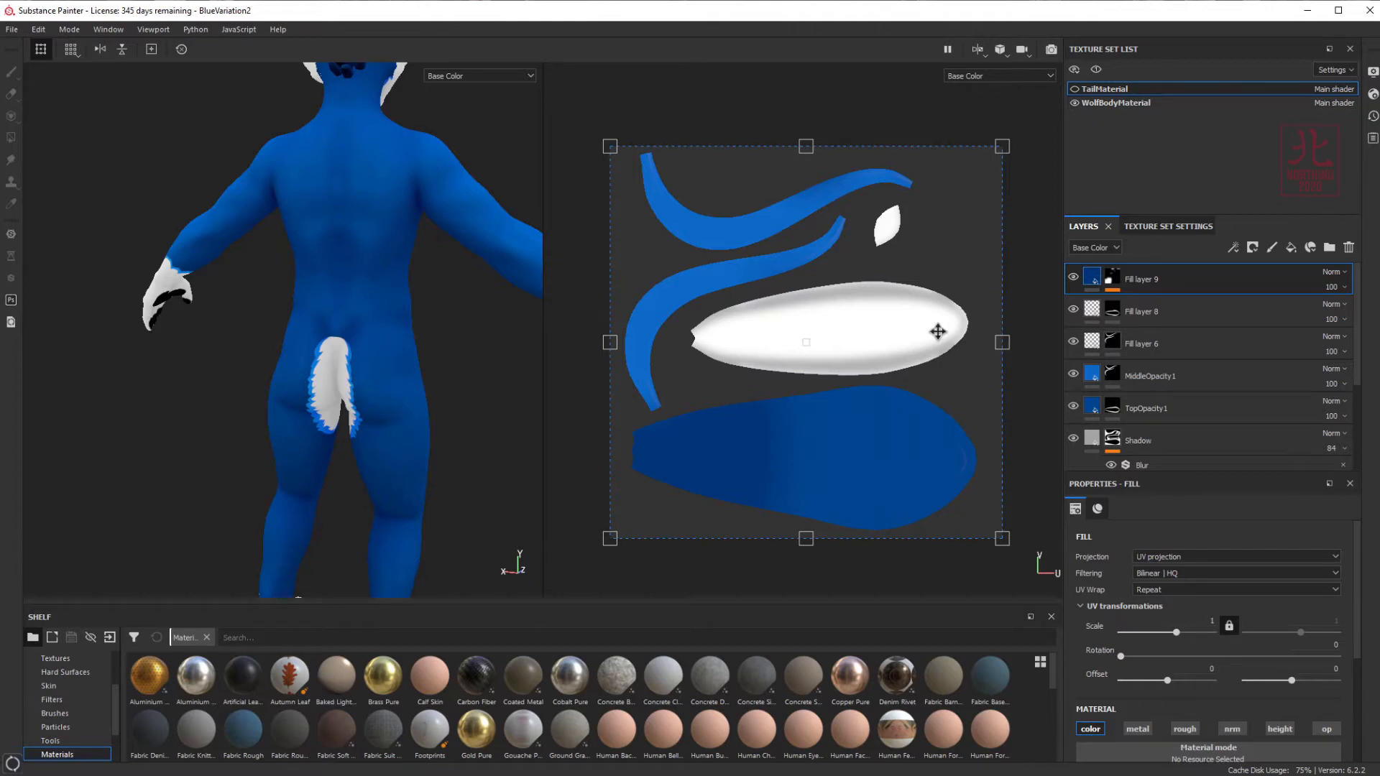
click(1128, 106)
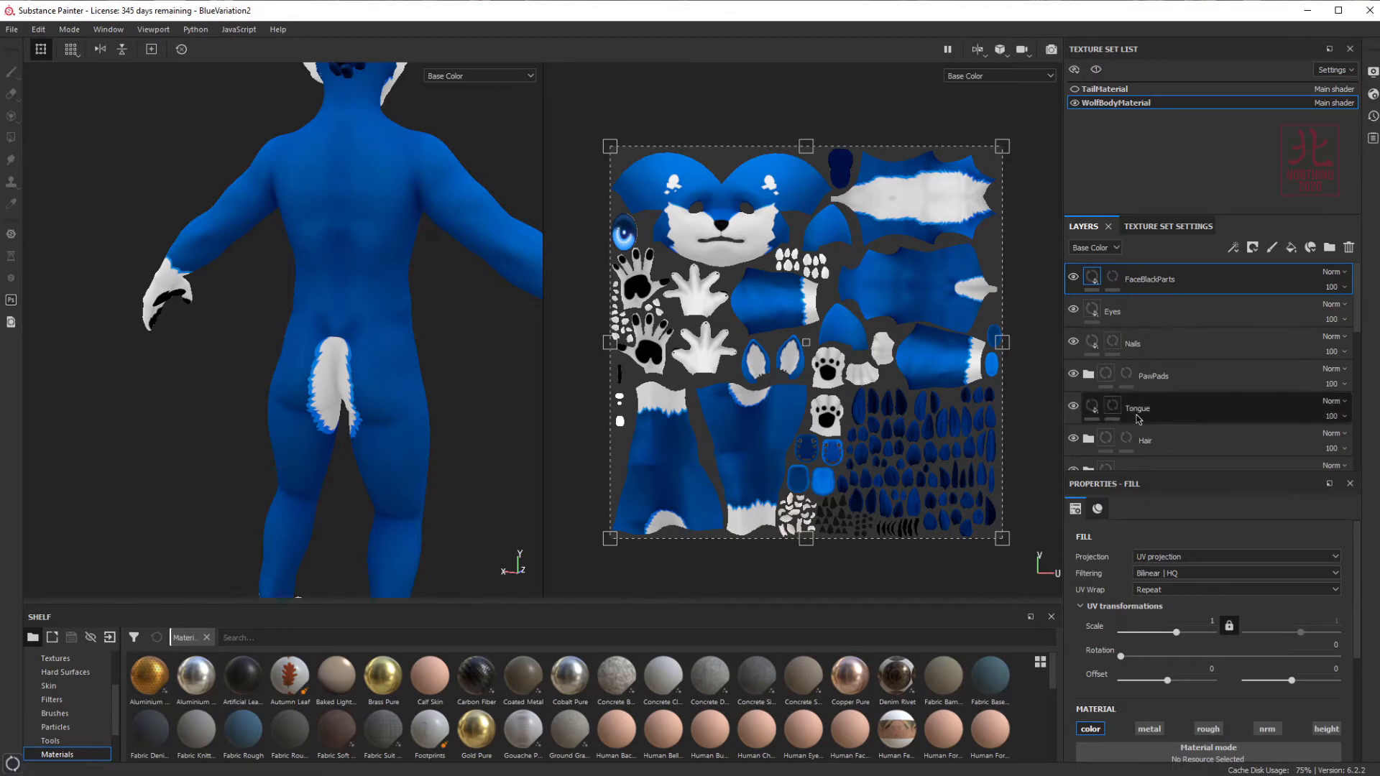
click(1092, 280)
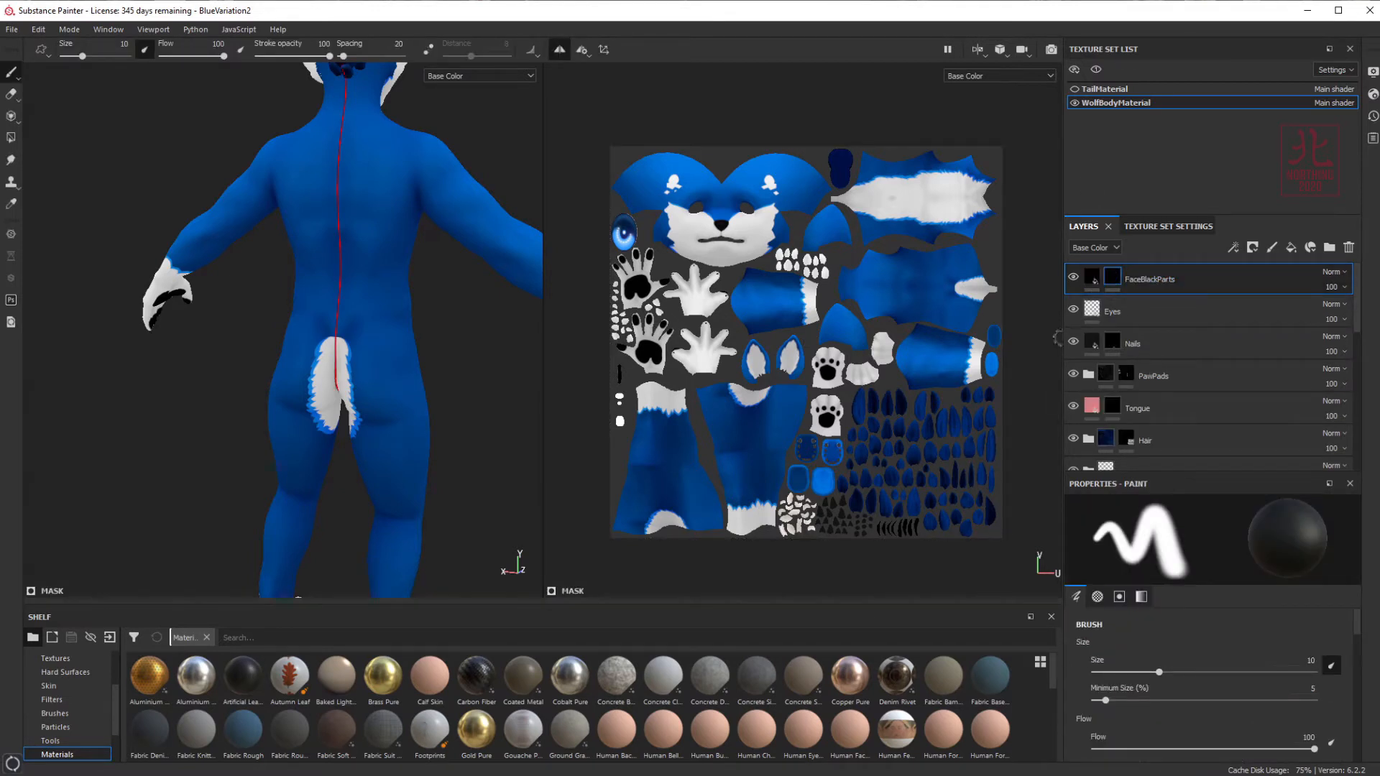
click(1091, 280)
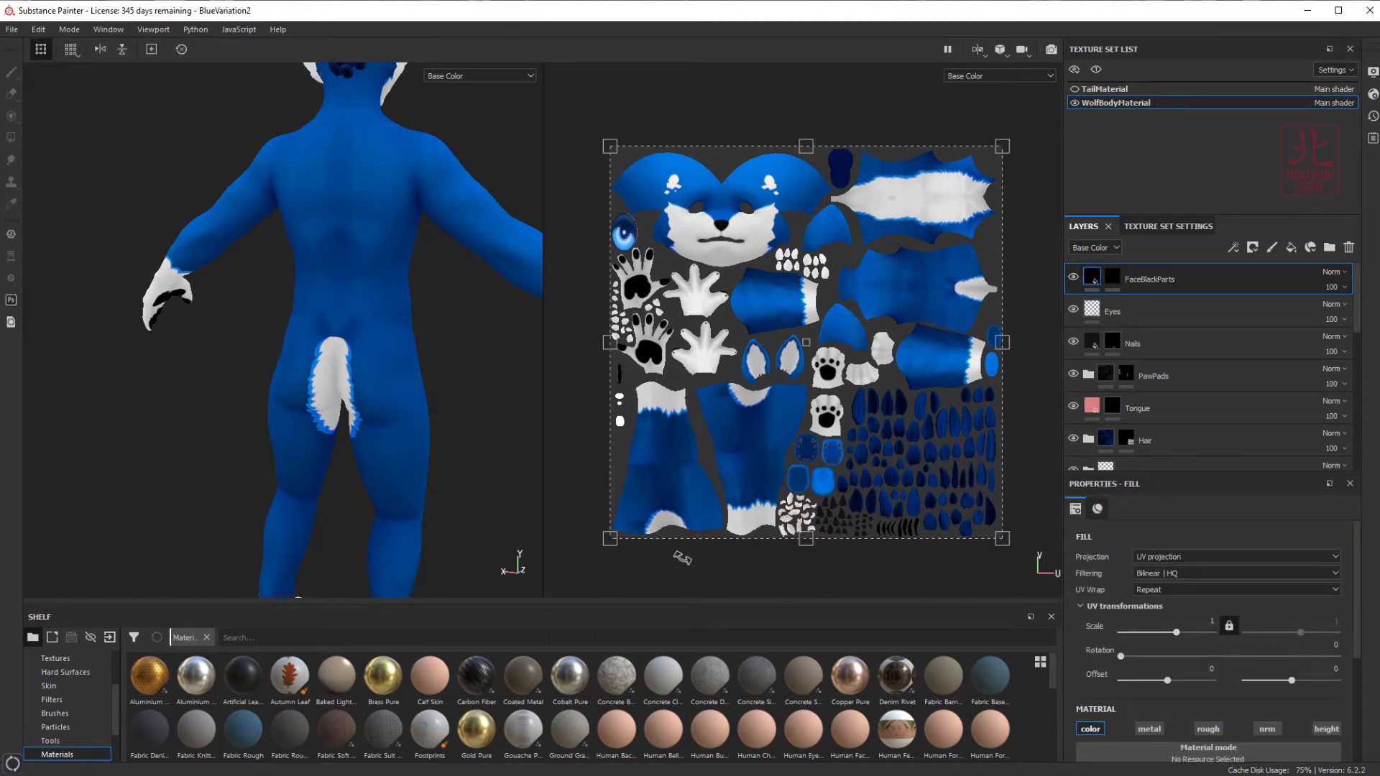
scroll(1144, 316, down, 1)
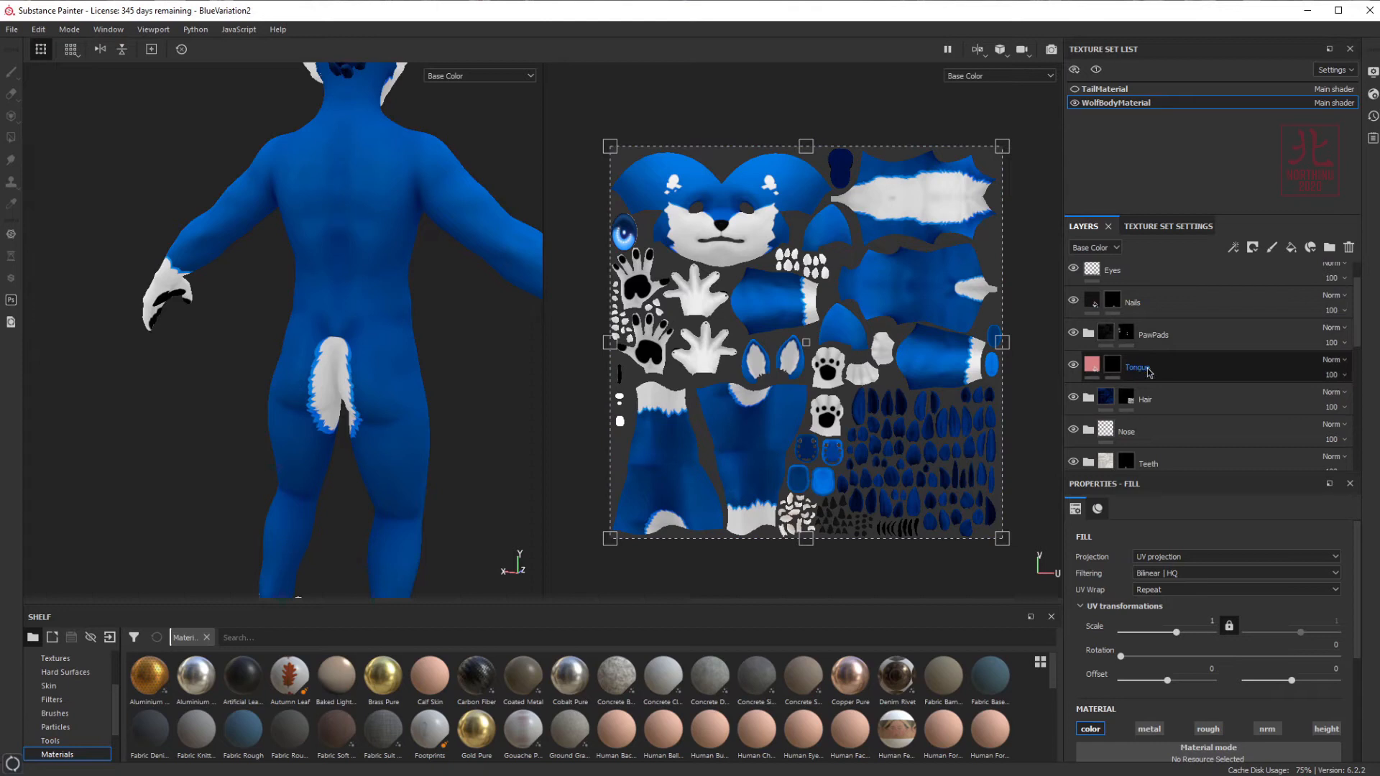
scroll(1179, 369, up, 1)
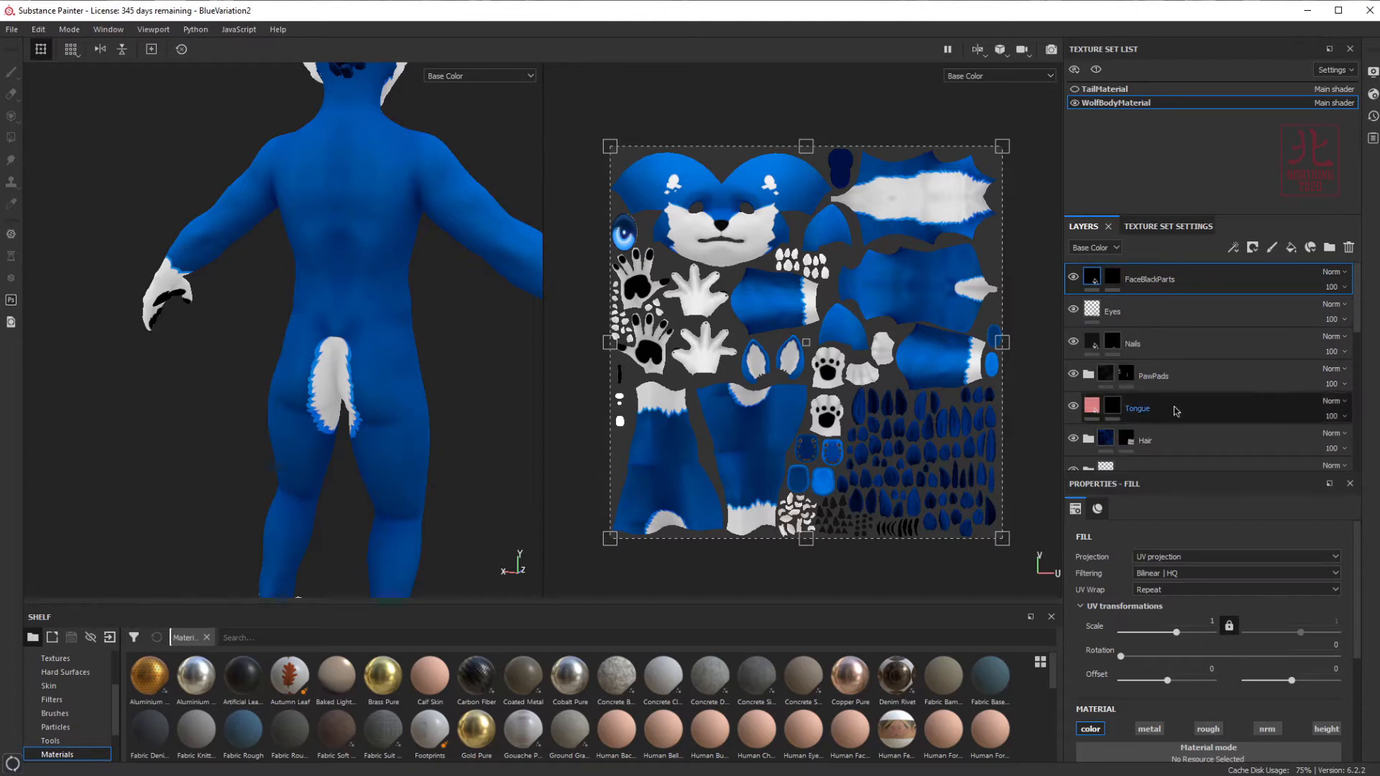
scroll(1154, 395, down, 5)
scroll(1158, 381, up, 5)
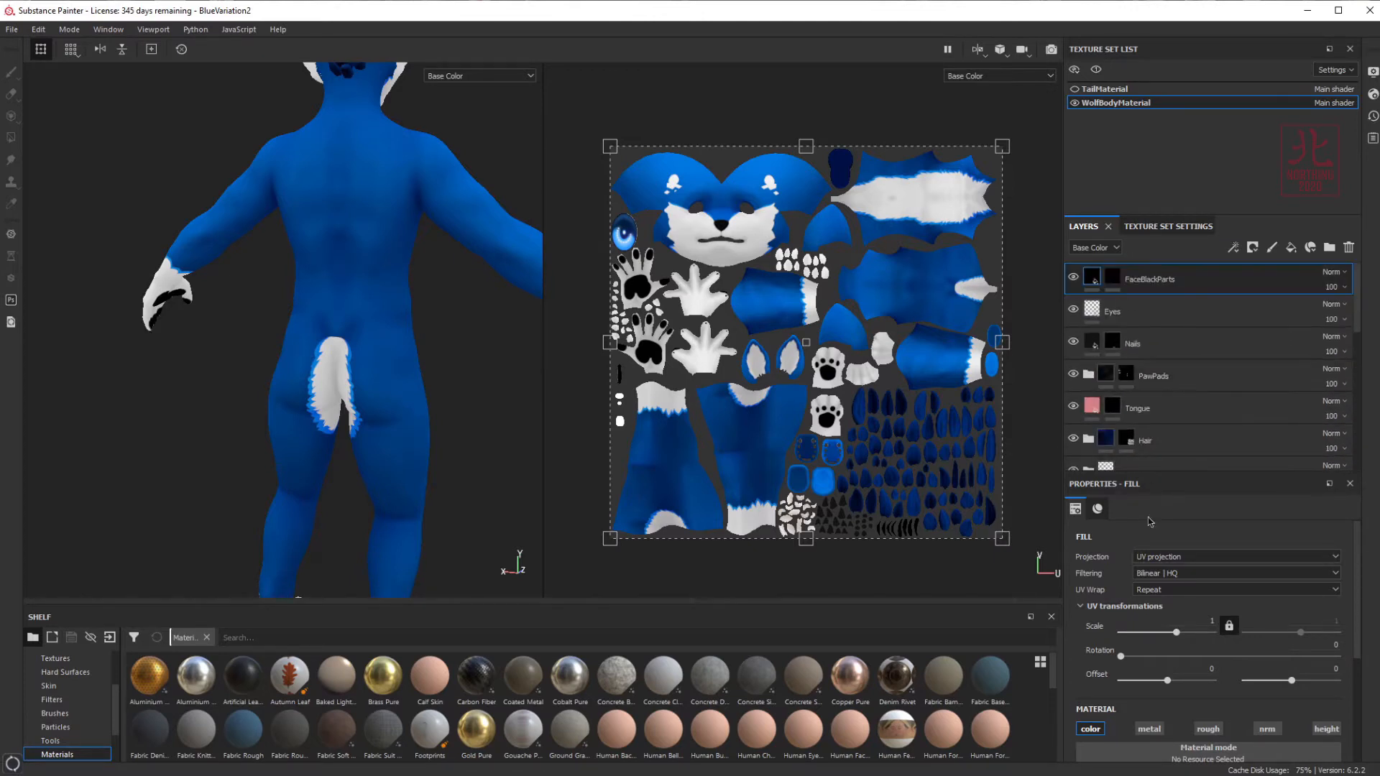
- Select the Nails layer's mask and look through its paint brush properties
click(1161, 344)
scroll(1216, 665, down, 5)
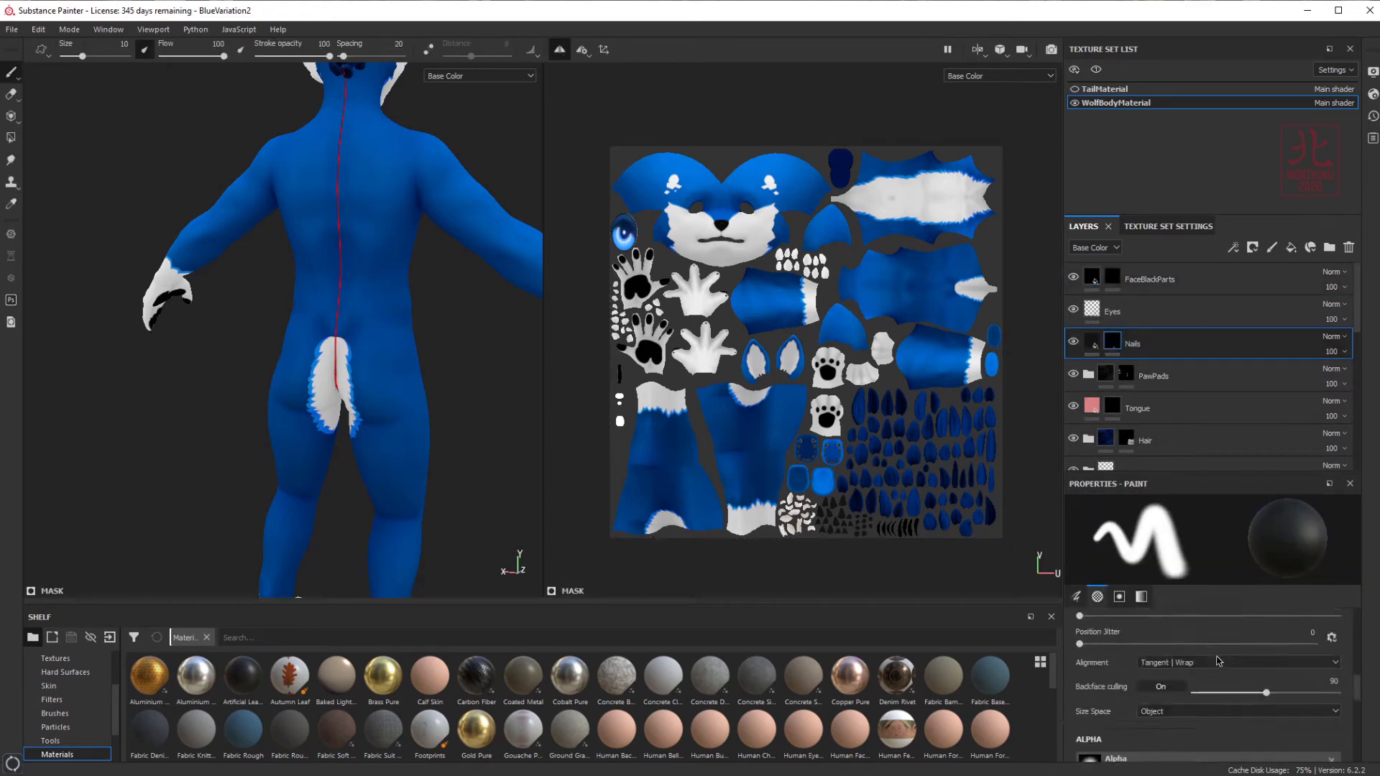
scroll(1216, 651, up, 8)
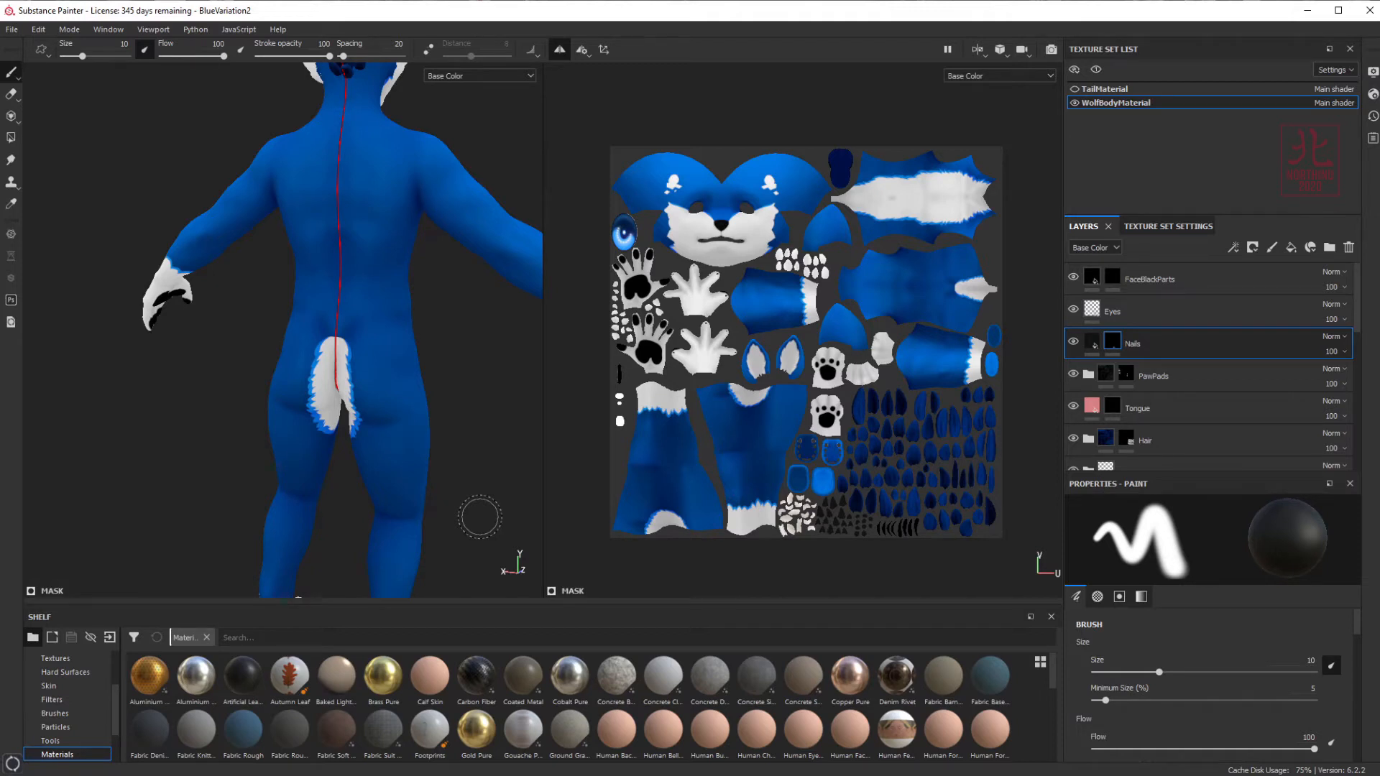
- Turn the wolf to its front and narrow the 3D view to give the UV view more room
key(ctrl+alt)
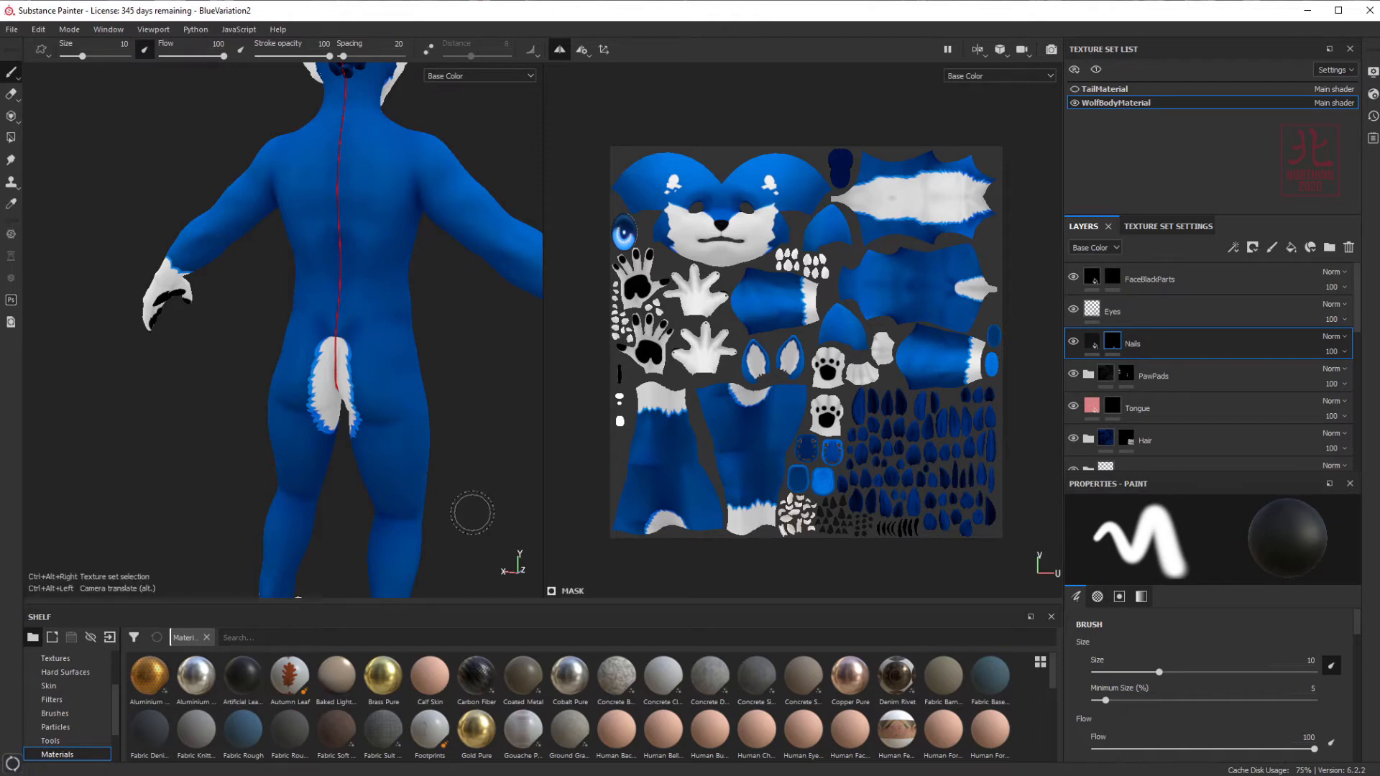
mouse_move(402, 414)
alt+mouse_down()
mouse_move(208, 407)
mouse_move(450, 403)
mouse_move(373, 394)
alt+mouse_up()
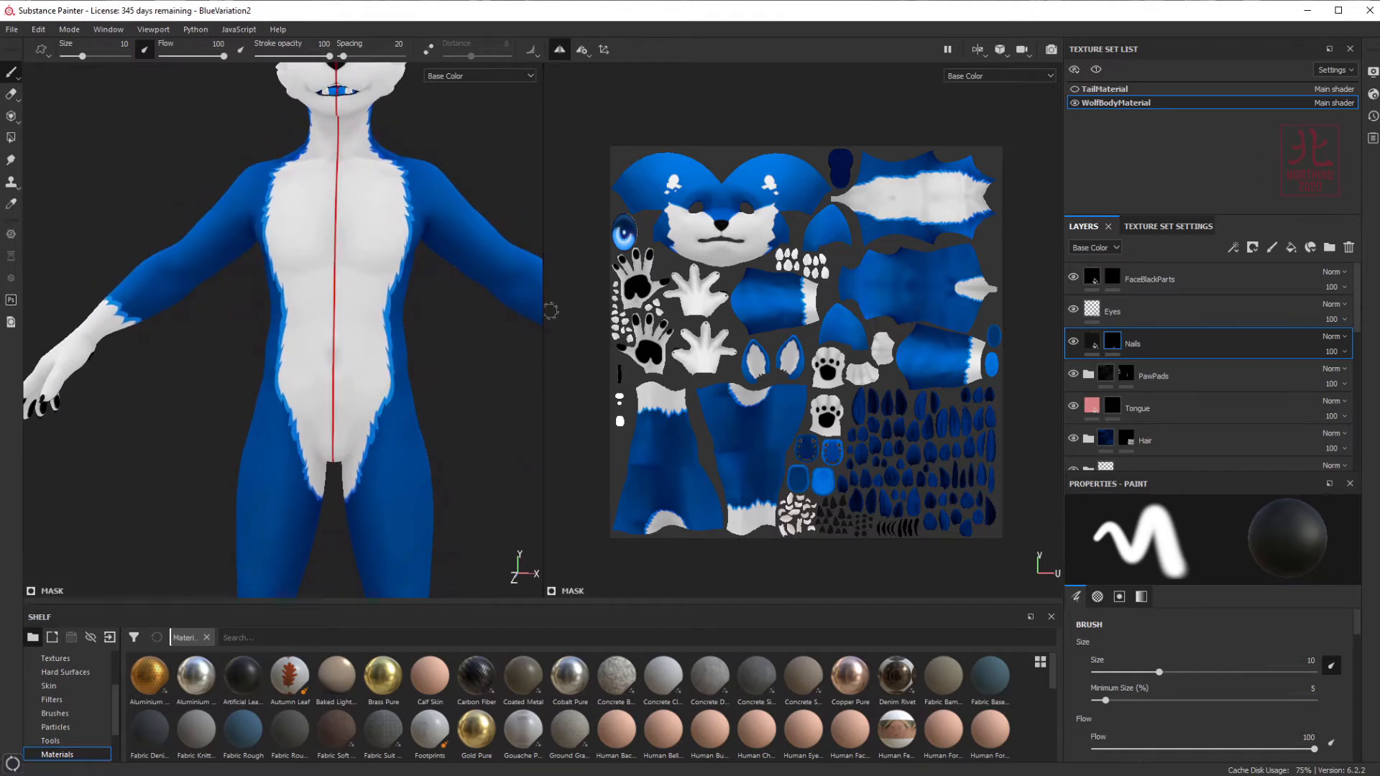
drag(545, 310, 301, 307)
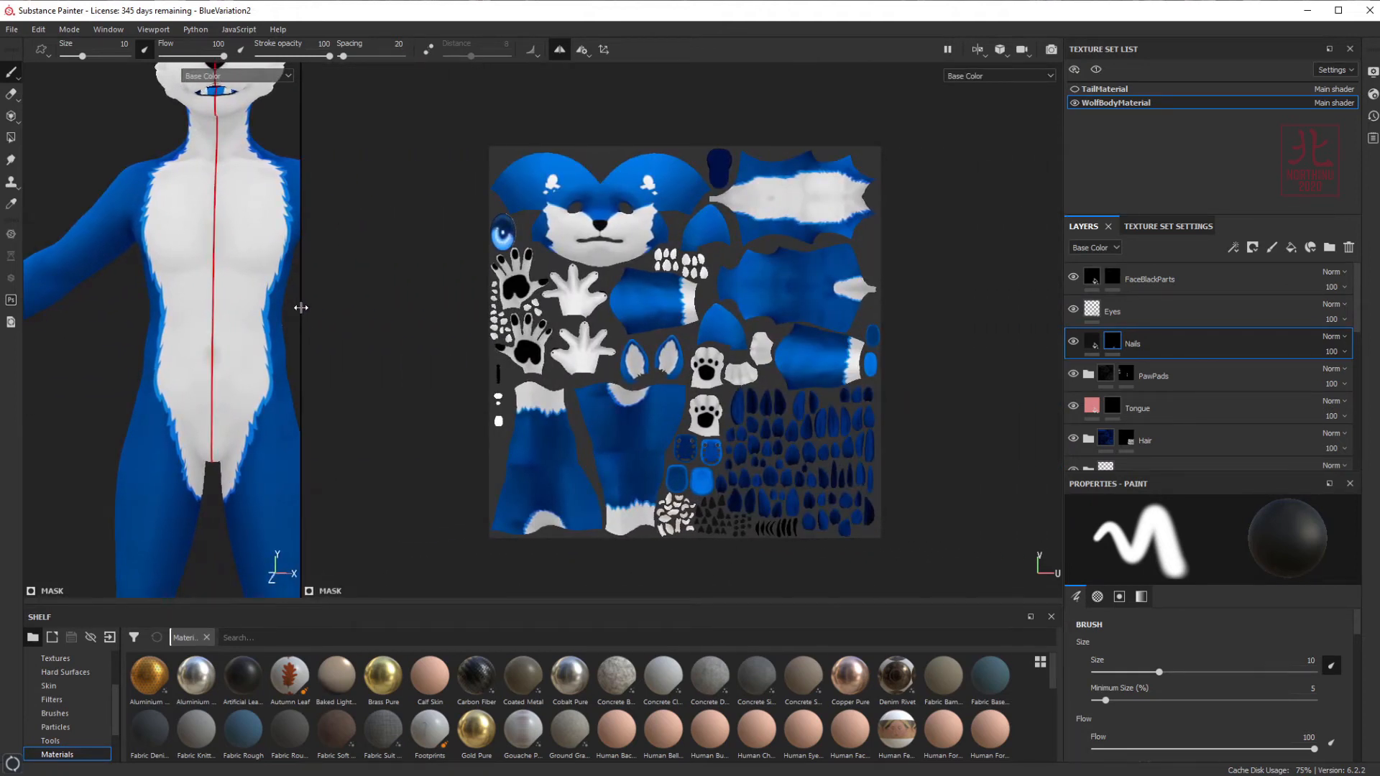
mouse_move(306, 307)
mouse_down()
mouse_move(1006, 289)
mouse_move(720, 260)
mouse_move(338, 261)
mouse_up()
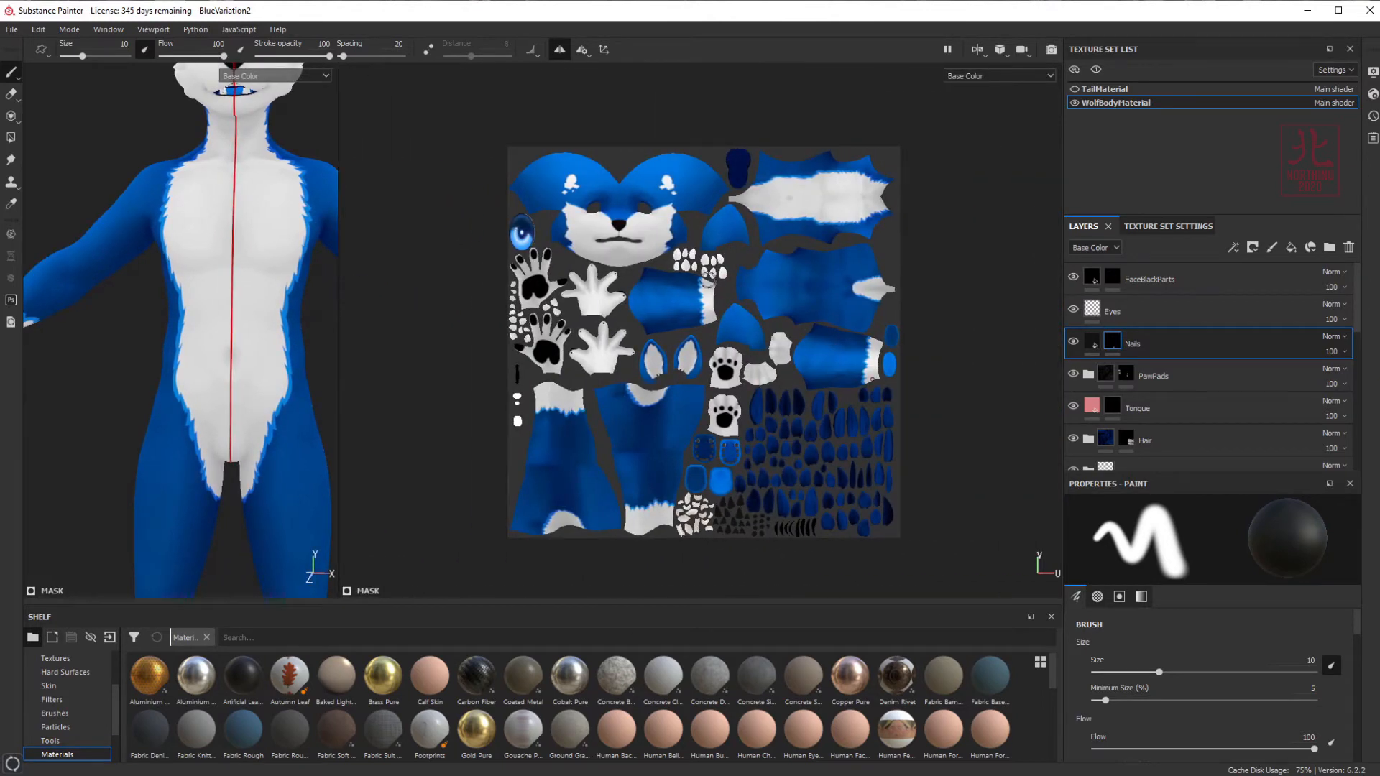
- Inspect the arm, ear and paw UV islands up close, and bring the whole UV layout back into view
scroll(694, 352, up, 4)
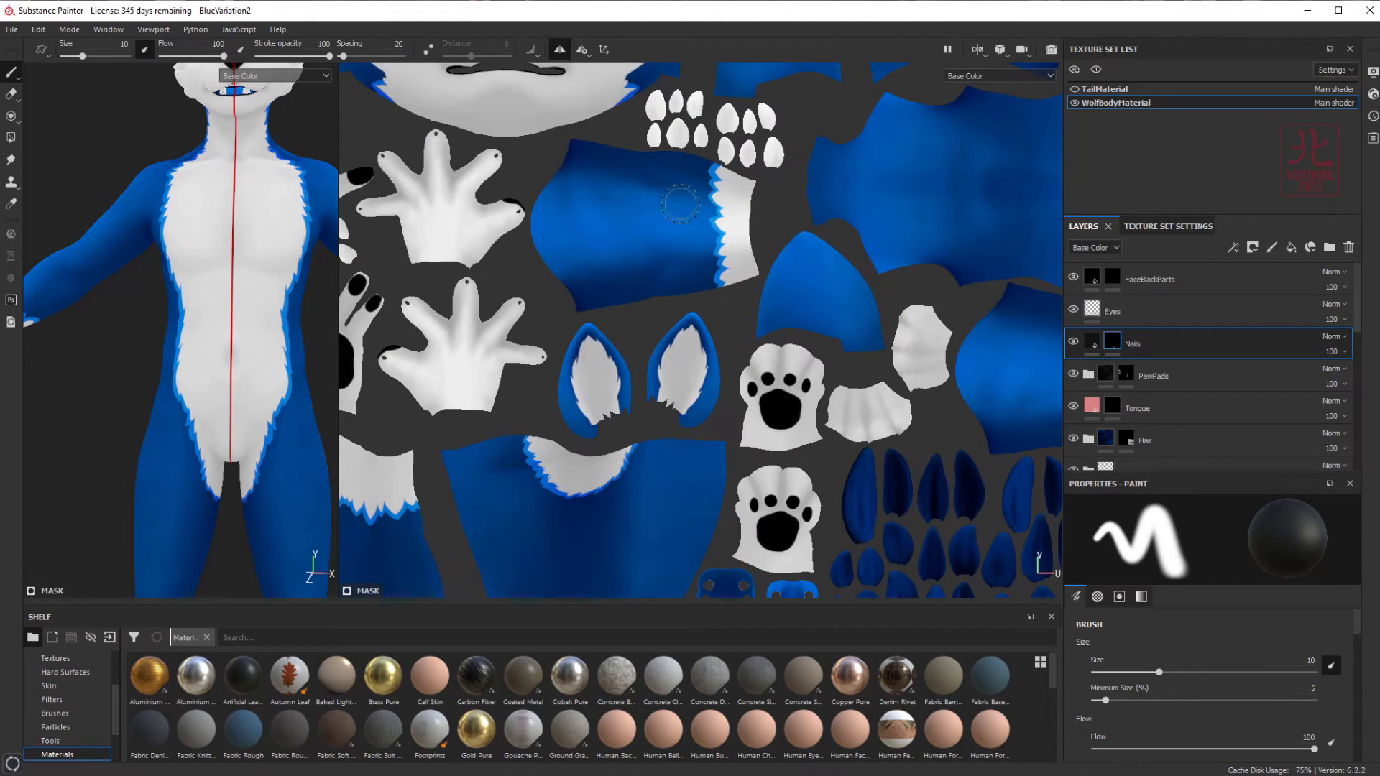
scroll(658, 270, up, 3)
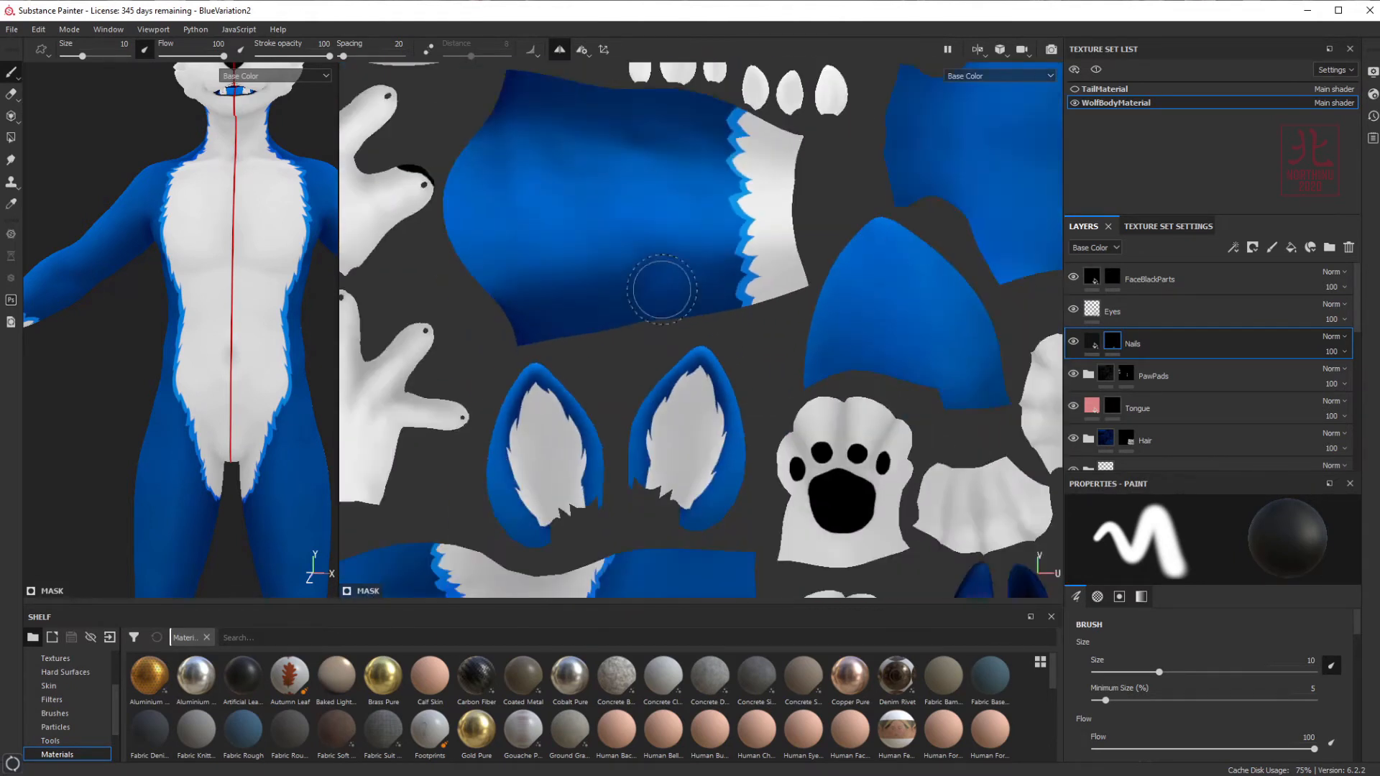
scroll(661, 290, down, 1)
key(f)
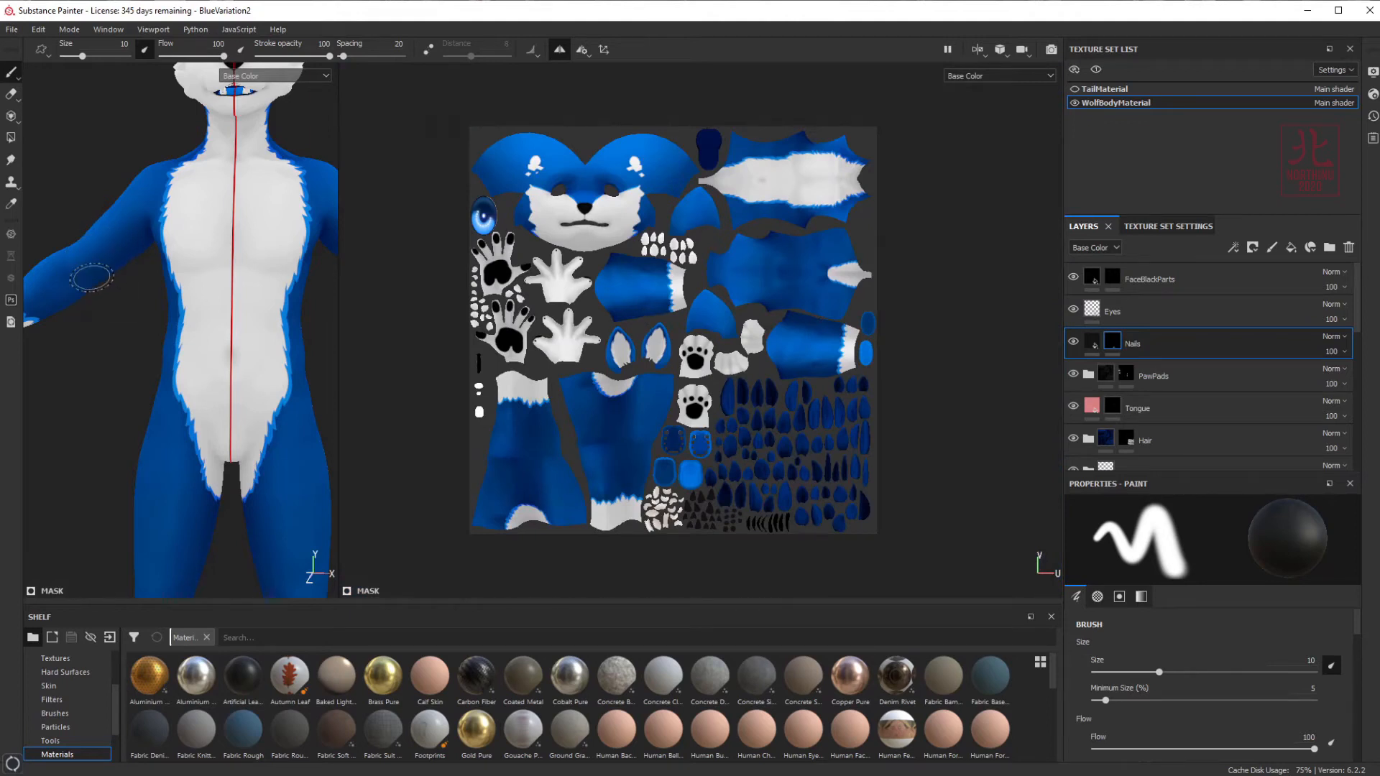
scroll(755, 320, down, 1)
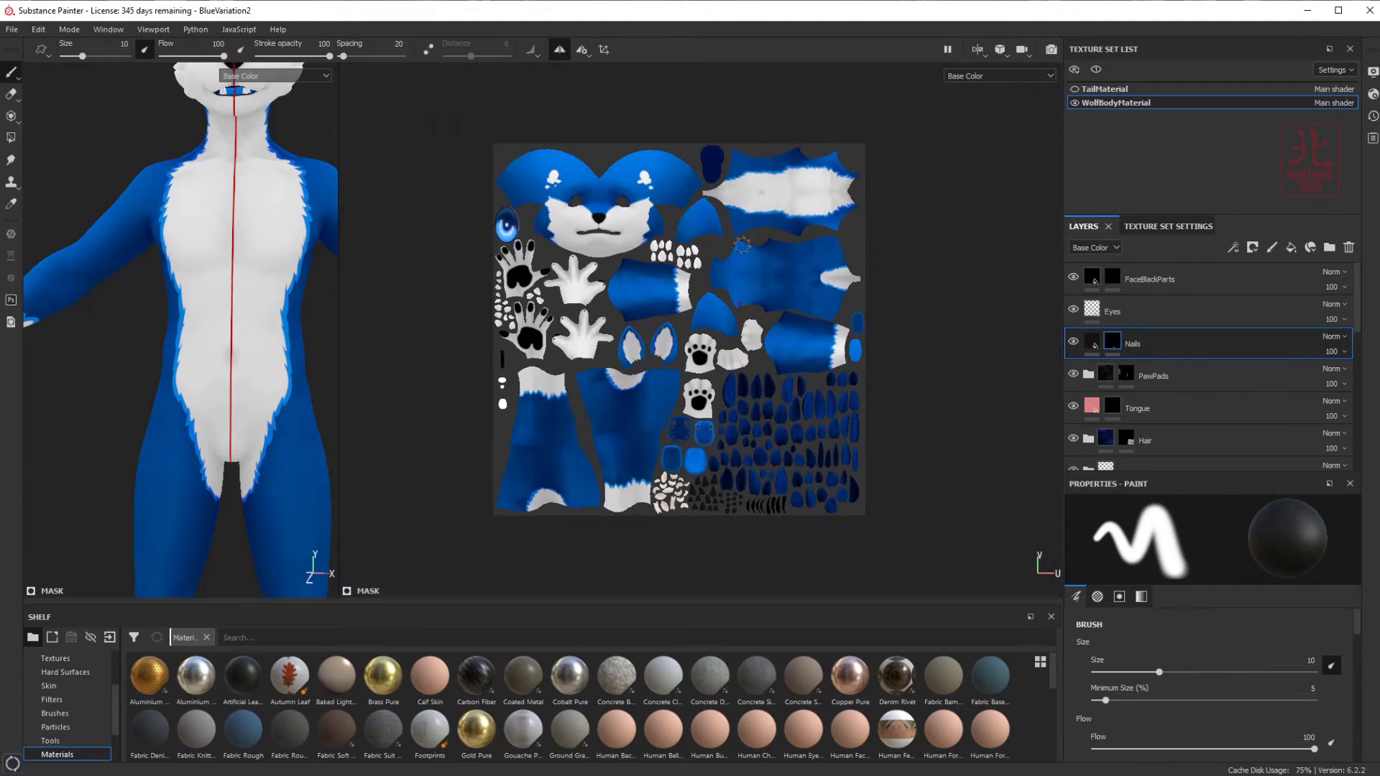
scroll(735, 280, up, 1)
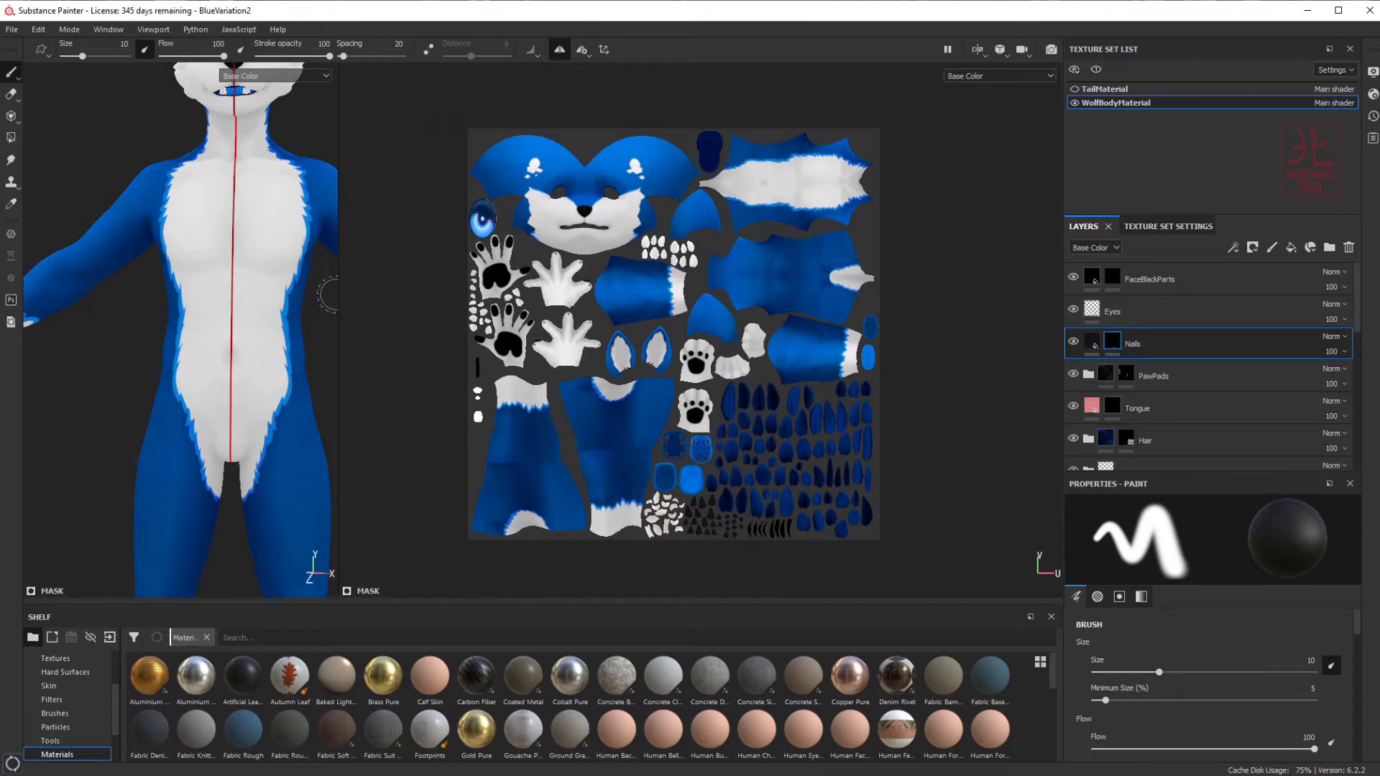
- Resize the viewport split so the 3D view takes about two thirds of the width beside the UV view
drag(338, 294, 558, 285)
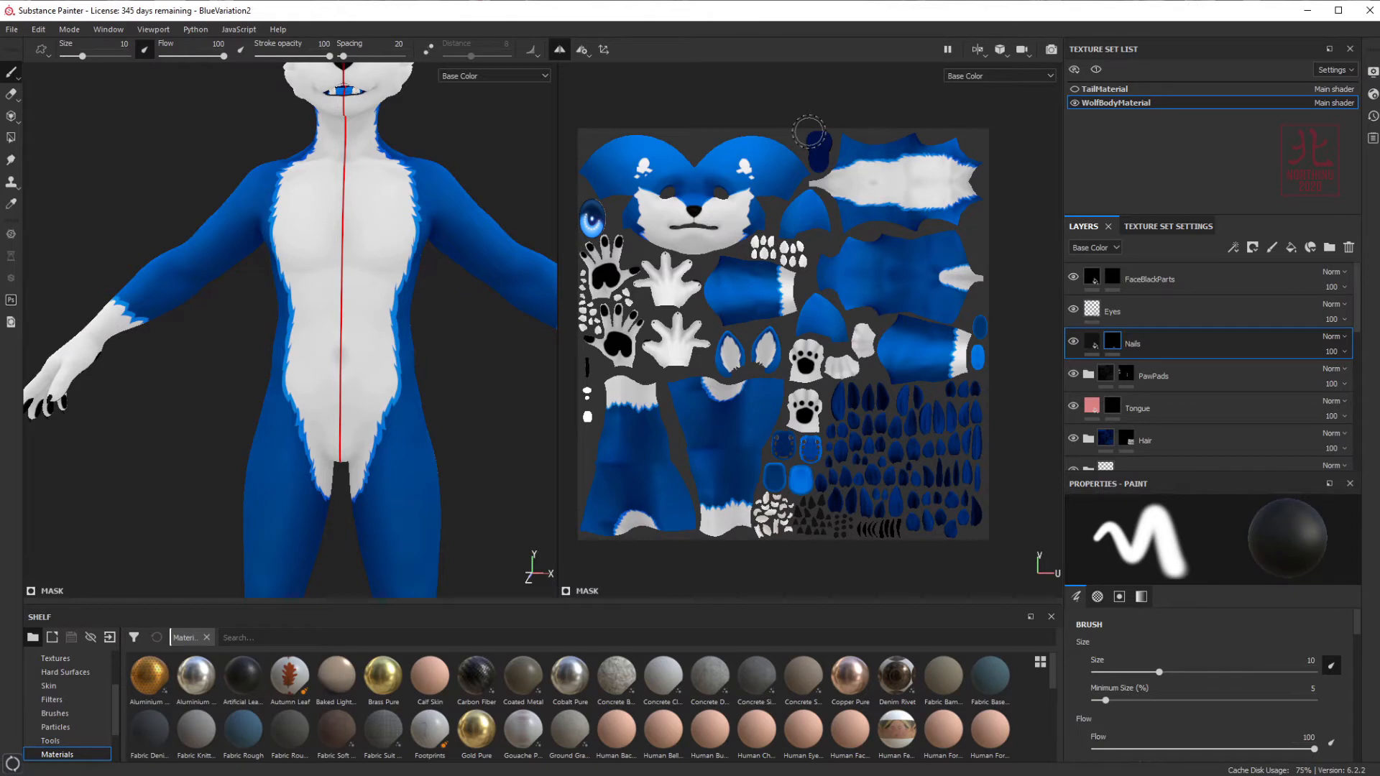
drag(560, 241, 1033, 242)
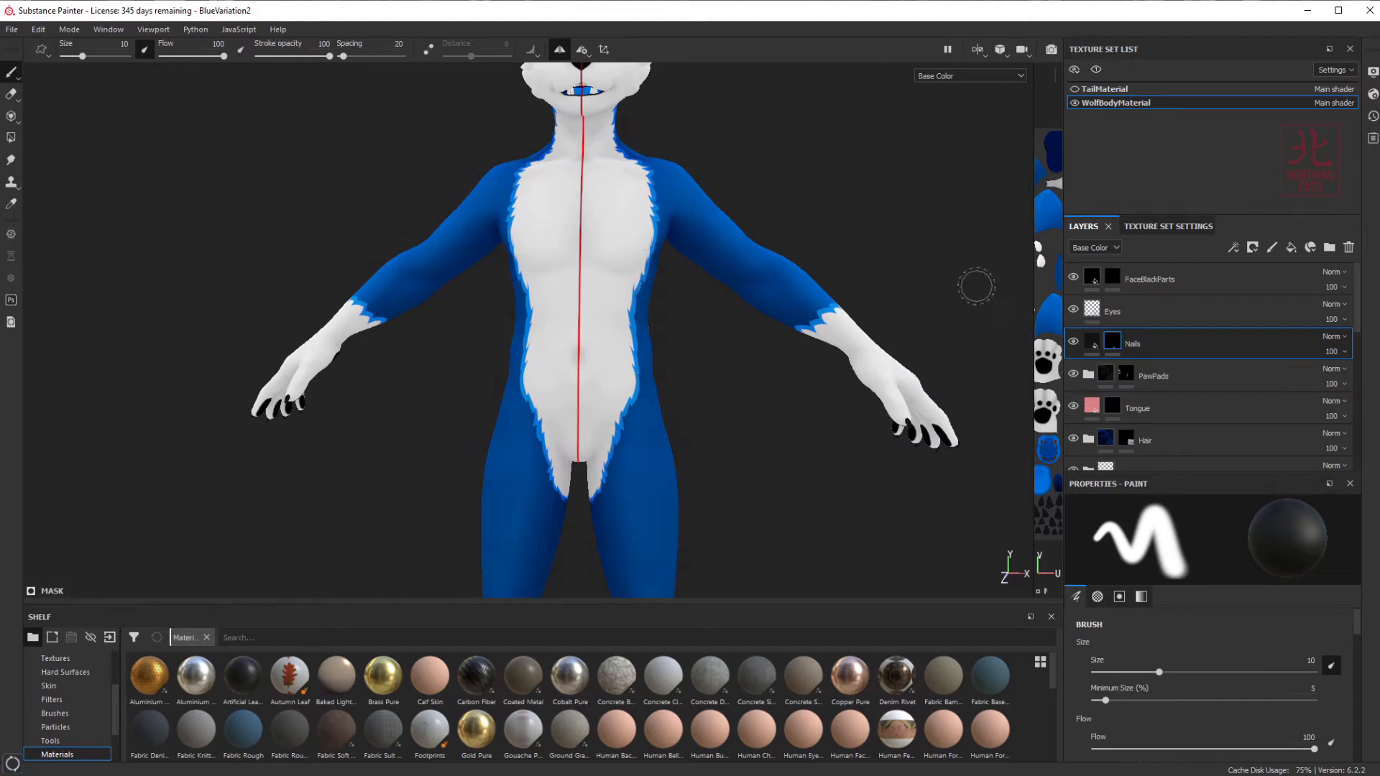
drag(1032, 259, 691, 261)
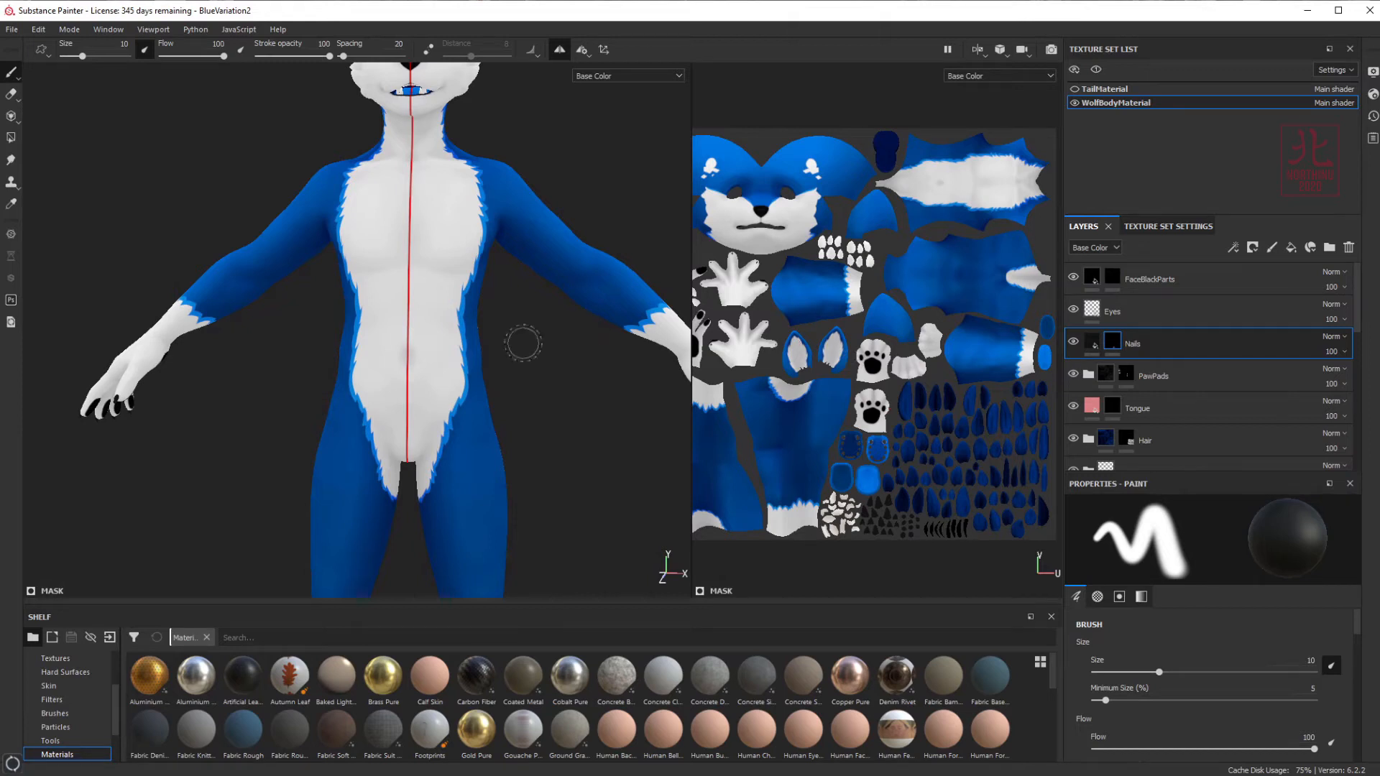
- Examine the wolf model's front in the 3D view by rotating, panning and zooming the camera
scroll(477, 295, down, 3)
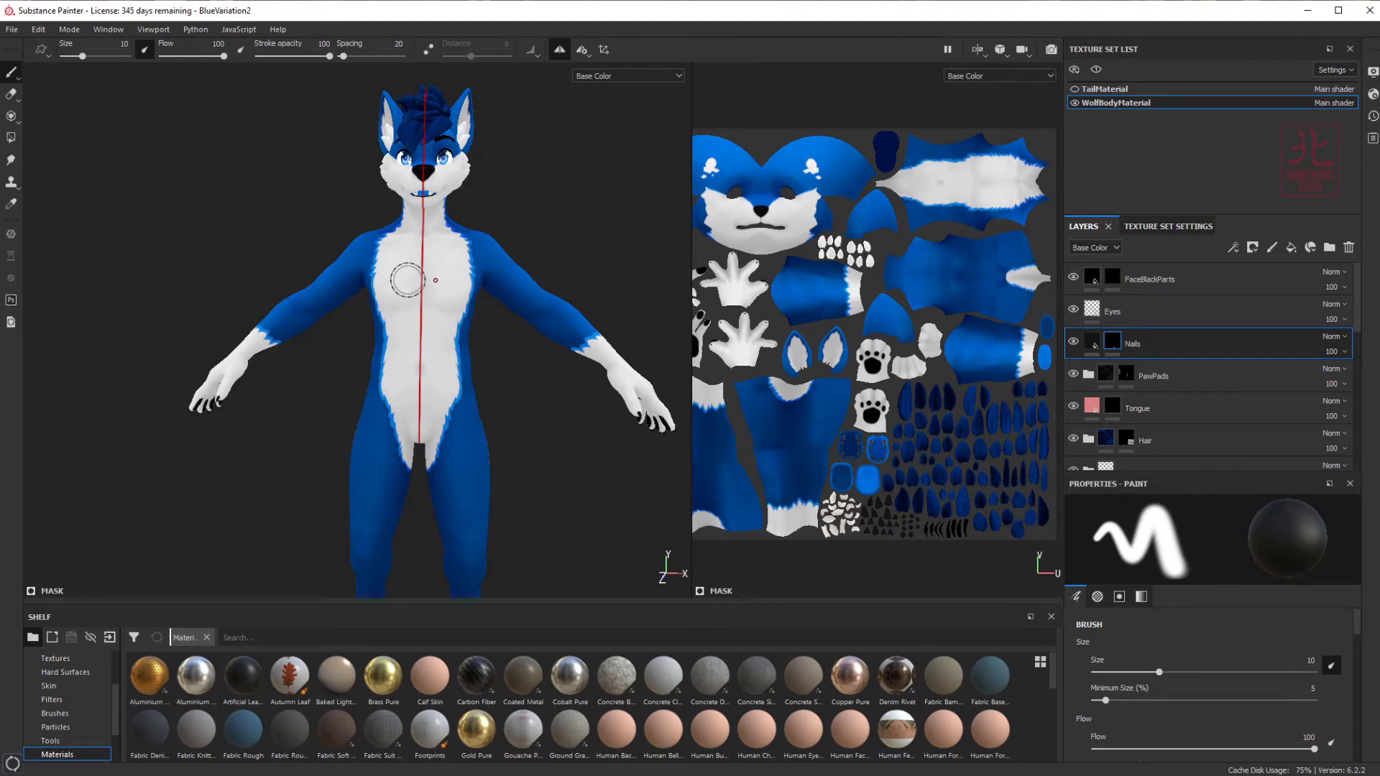
middle_drag(422, 354, 368, 339)
alt+drag(368, 339, 388, 331)
alt+middle_drag(388, 331, 414, 336)
alt+drag(414, 336, 381, 332)
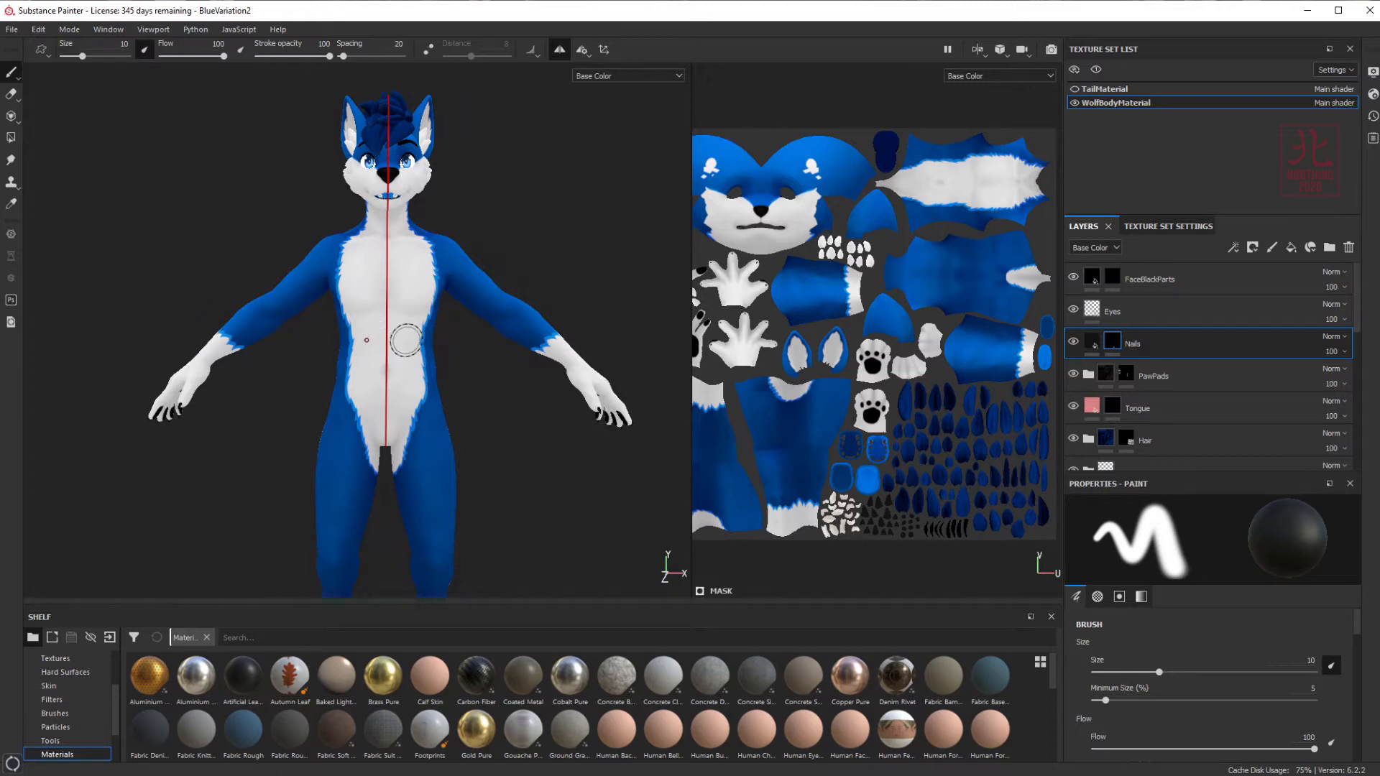
key(alt)
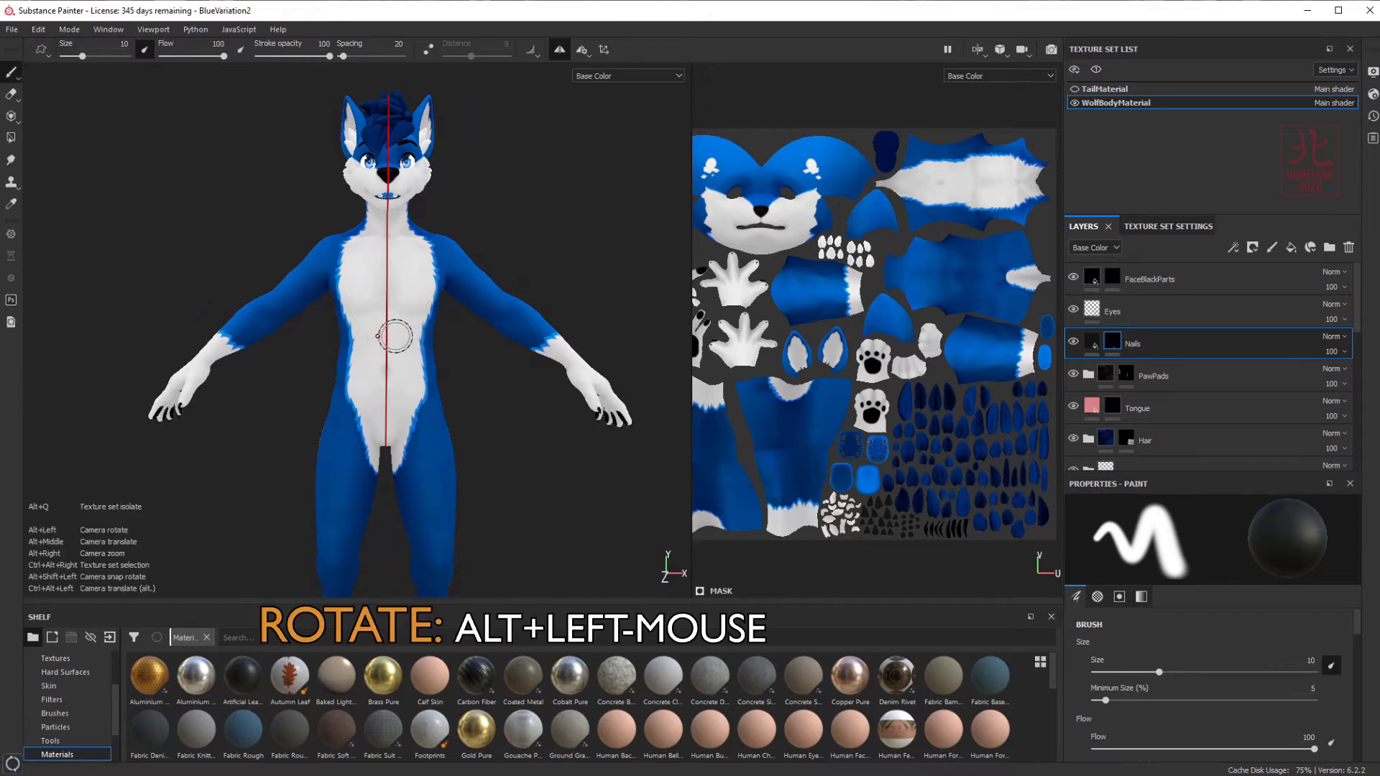
mouse_move(392, 332)
alt+mouse_down()
mouse_move(279, 337)
mouse_move(308, 333)
mouse_move(337, 374)
mouse_move(320, 403)
mouse_move(365, 354)
mouse_move(503, 351)
mouse_move(391, 324)
mouse_move(389, 401)
mouse_move(408, 330)
alt+mouse_up()
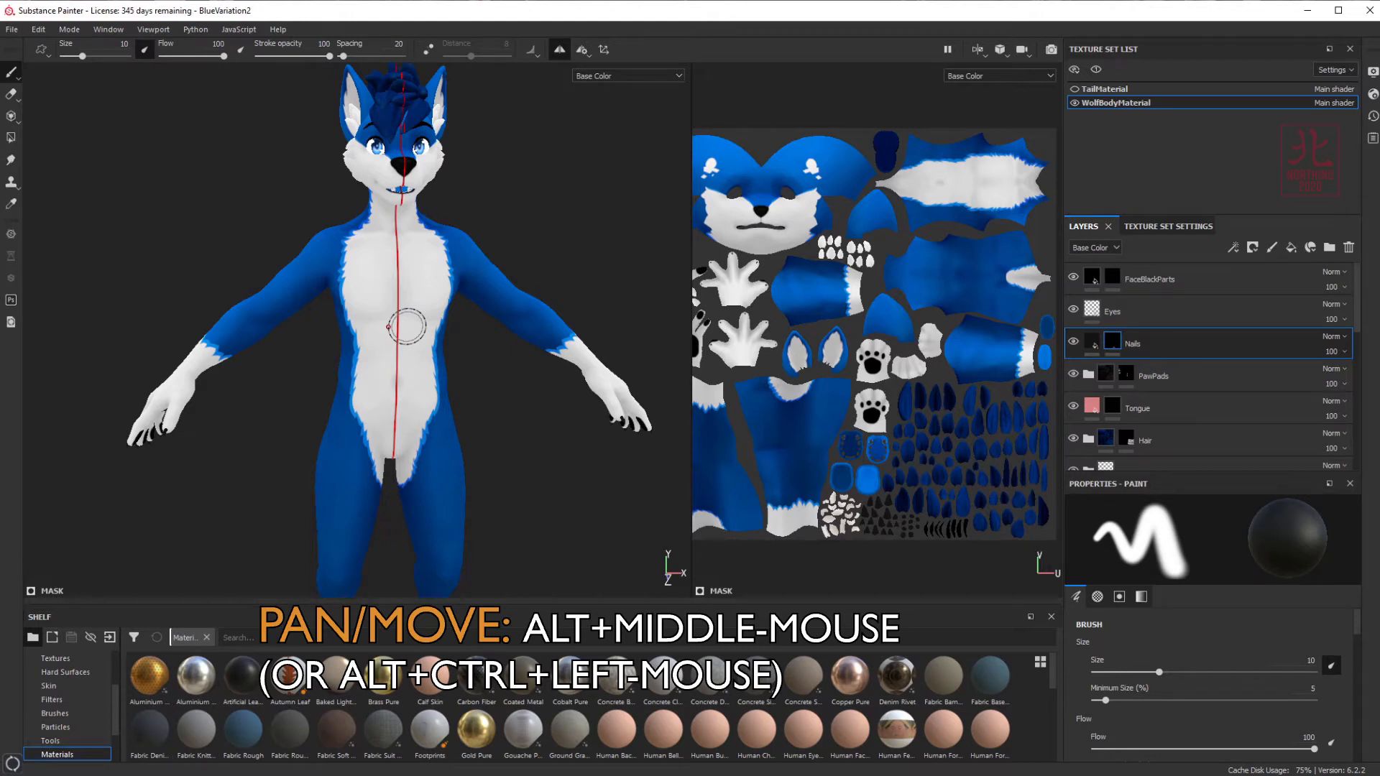
- Pan the 3D camera around the wolf's front and bring the body back near the middle of the 3D view
key(ctrl+alt)
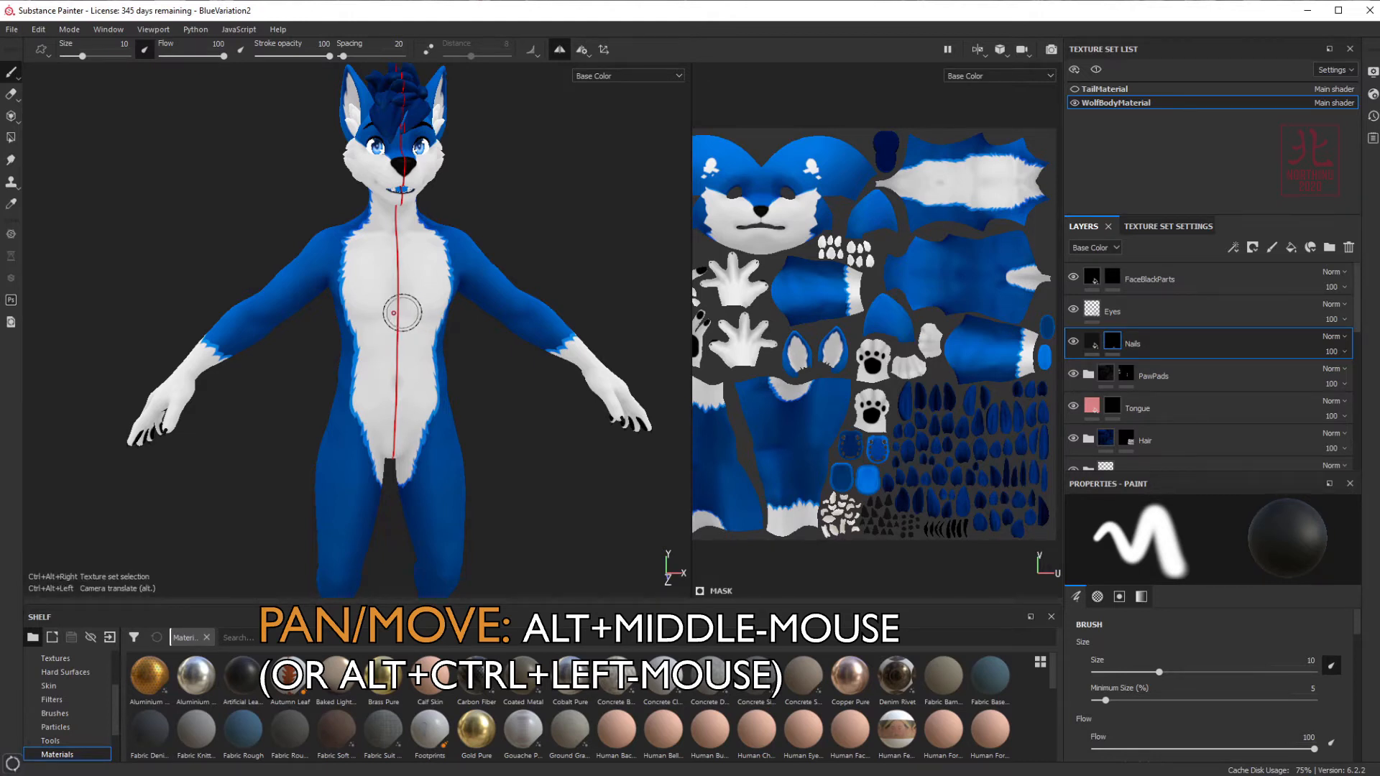
mouse_move(416, 340)
ctrl+alt+mouse_down()
mouse_move(259, 422)
mouse_move(450, 416)
mouse_move(452, 363)
mouse_move(400, 332)
mouse_move(348, 268)
mouse_move(323, 197)
ctrl+alt+mouse_up()
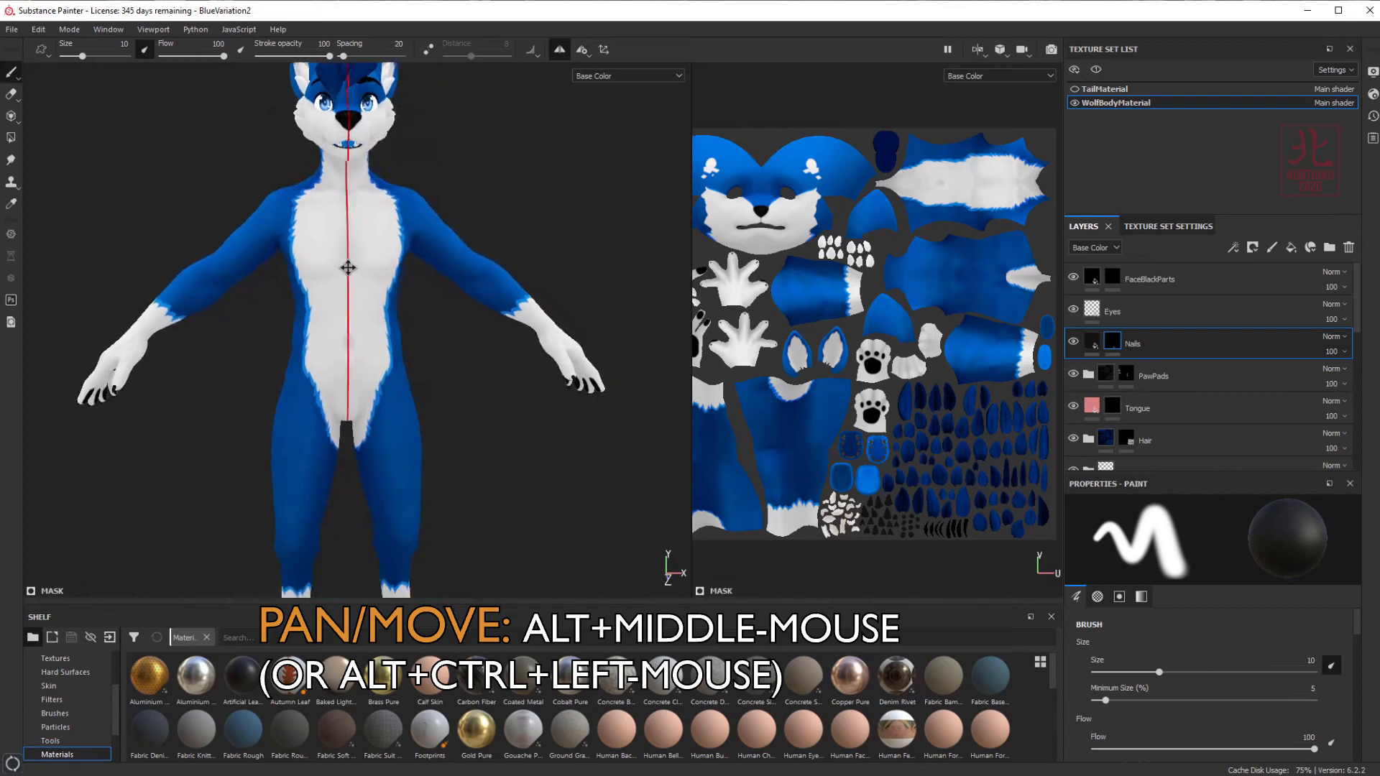
mouse_move(337, 296)
ctrl+alt+mouse_down()
mouse_move(363, 223)
mouse_move(302, 364)
mouse_move(392, 332)
ctrl+alt+mouse_up()
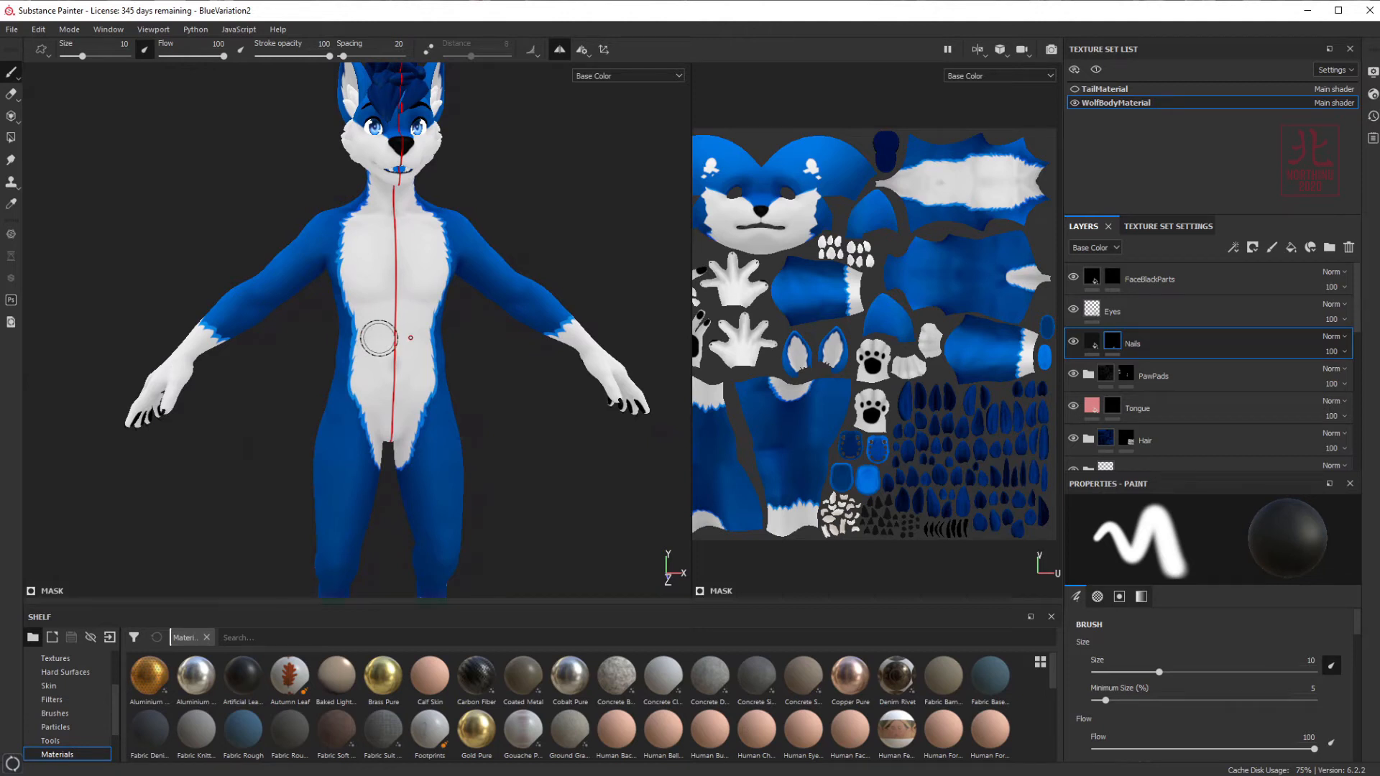
- Examine the wolf's torso in the 3D view at several zoom levels and from a slightly different camera angle
scroll(409, 334, down, 5)
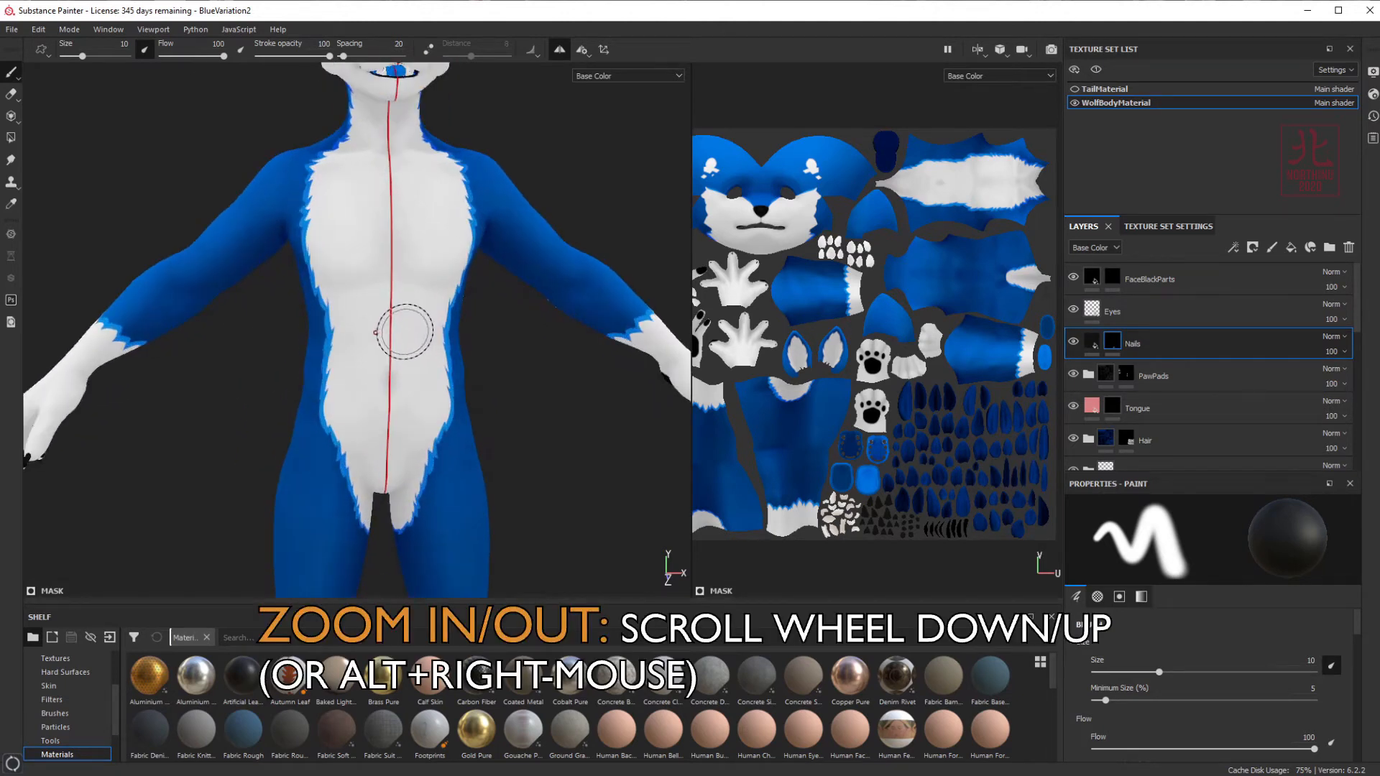
scroll(406, 328, up, 8)
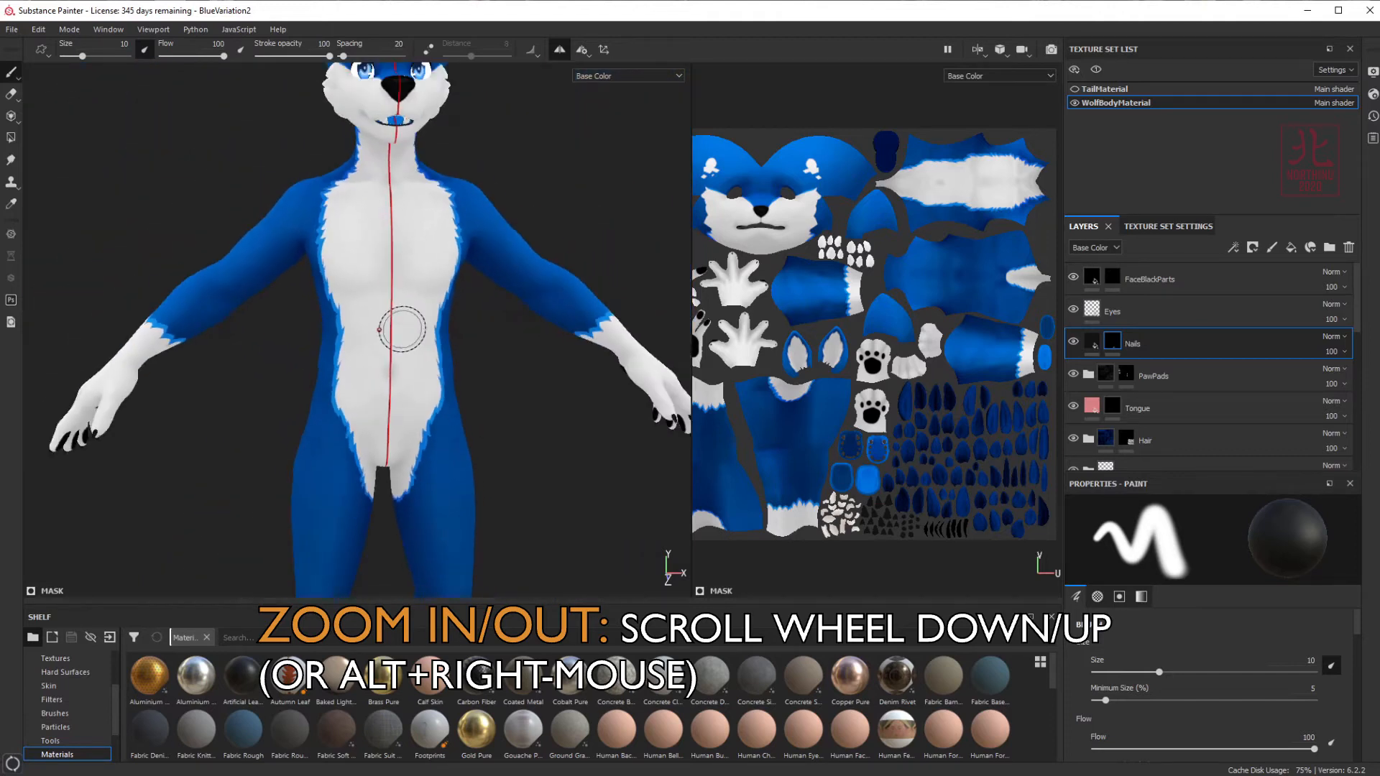
scroll(403, 329, down, 6)
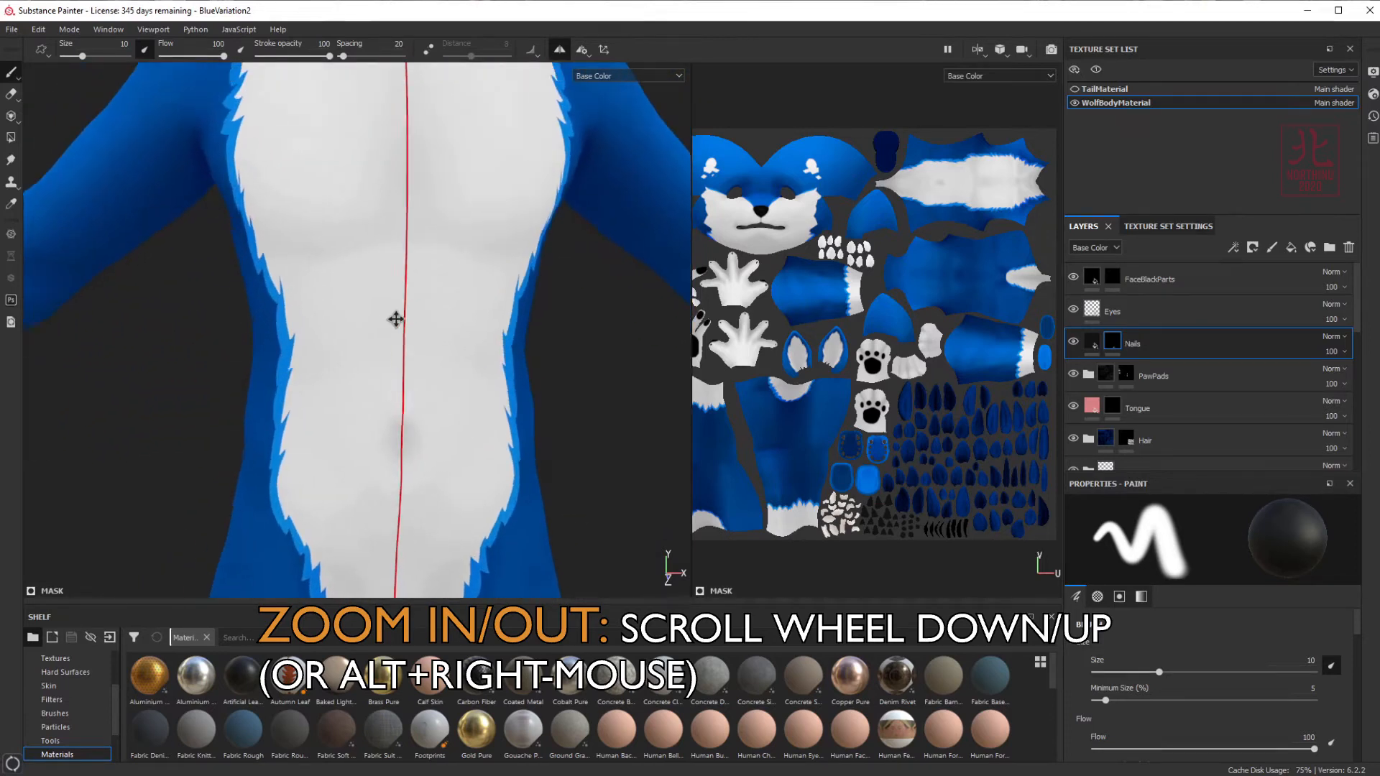
middle_drag(402, 335, 428, 333)
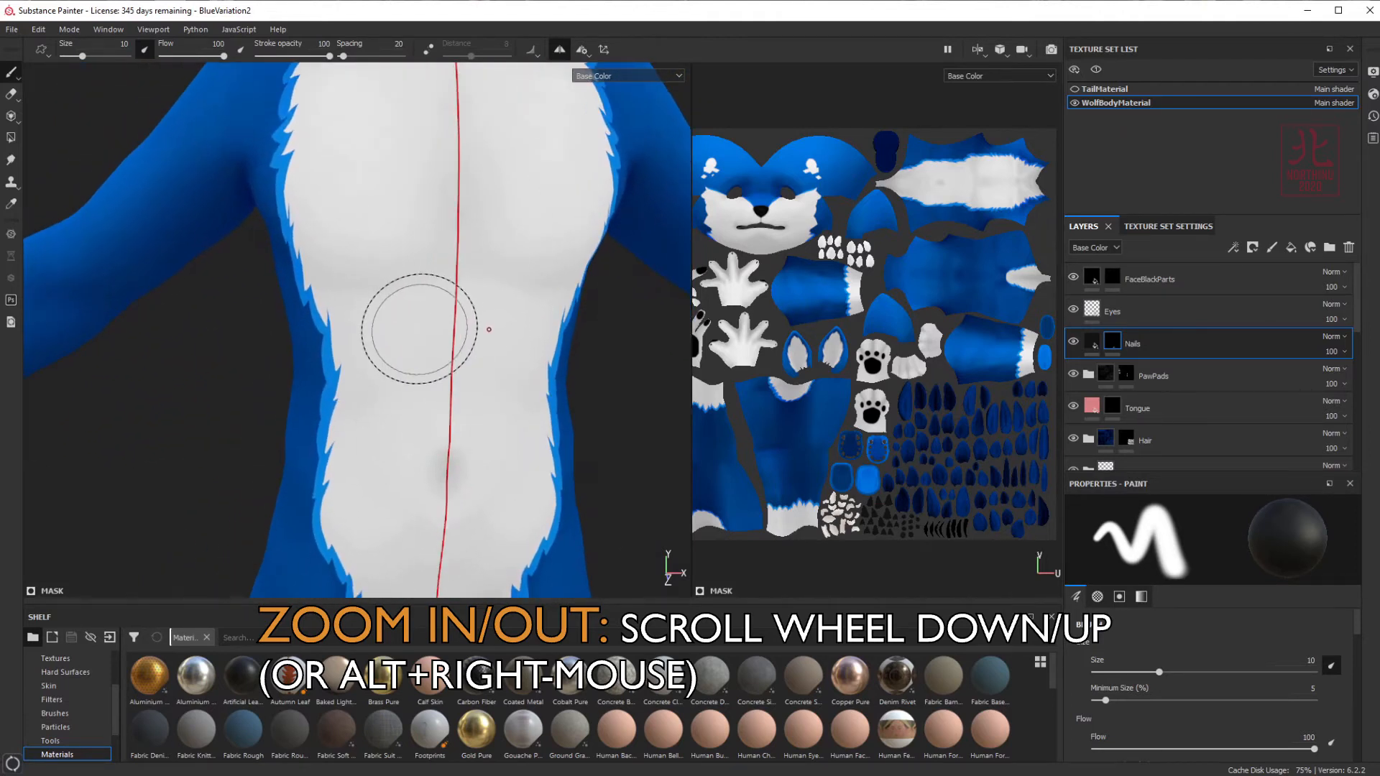
scroll(419, 329, up, 2)
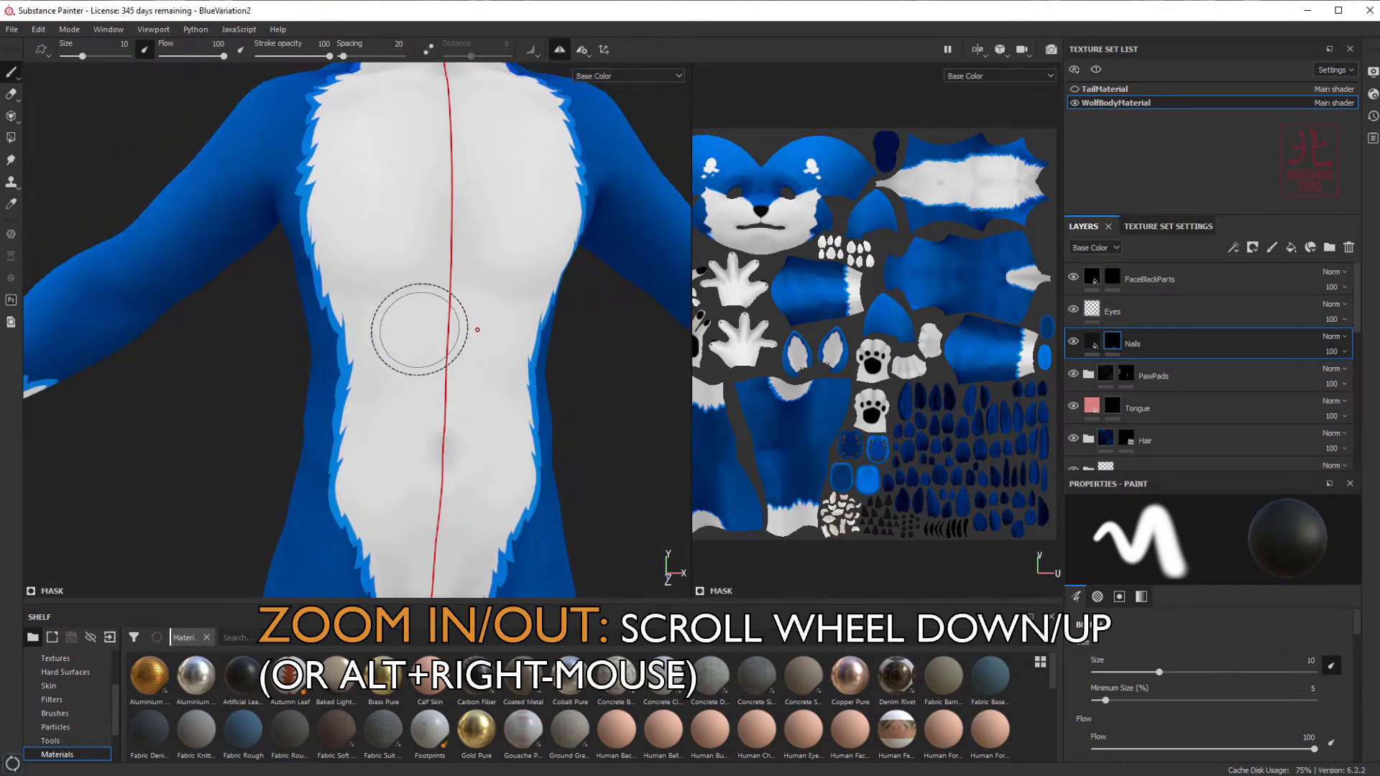
alt+right_drag(434, 321, 475, 151)
mouse_move(464, 337)
alt+right_down()
mouse_move(462, 209)
mouse_move(440, 486)
mouse_move(456, 343)
mouse_move(449, 467)
mouse_move(447, 216)
mouse_move(453, 469)
mouse_move(462, 231)
mouse_move(468, 447)
mouse_move(480, 265)
alt+right_up()
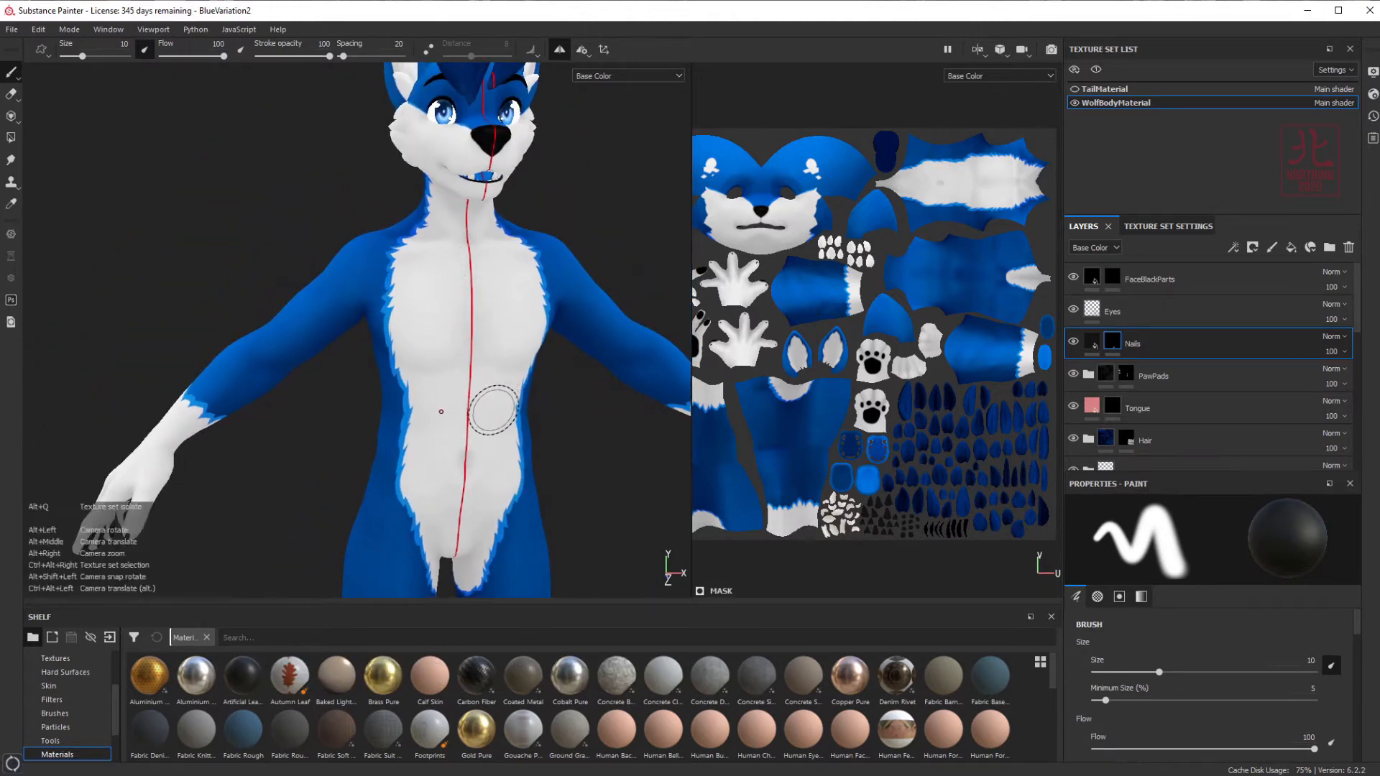
alt+middle_drag(493, 410, 478, 398)
alt+drag(478, 397, 448, 395)
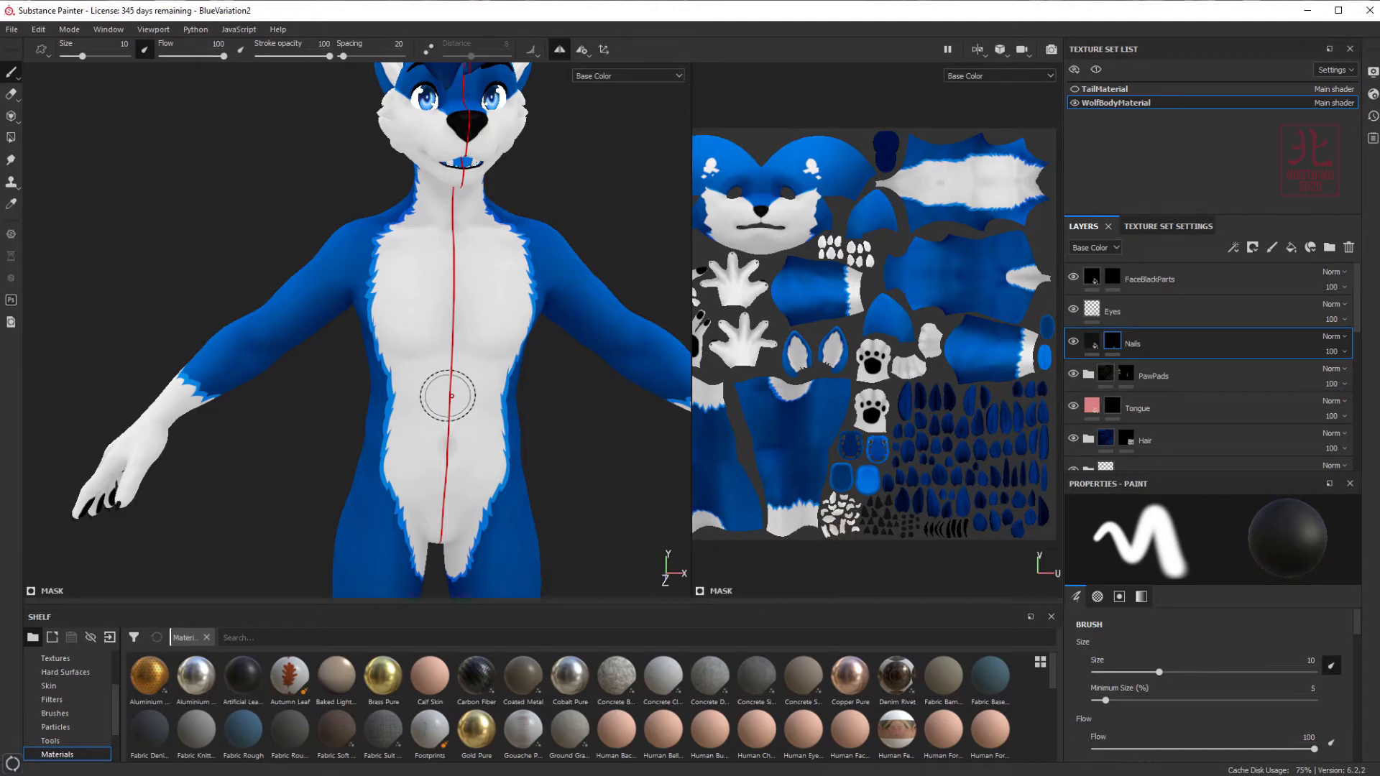
- Display the model's Normal mesh map, browse the available display channels, and return the view to Base Color
key(b)
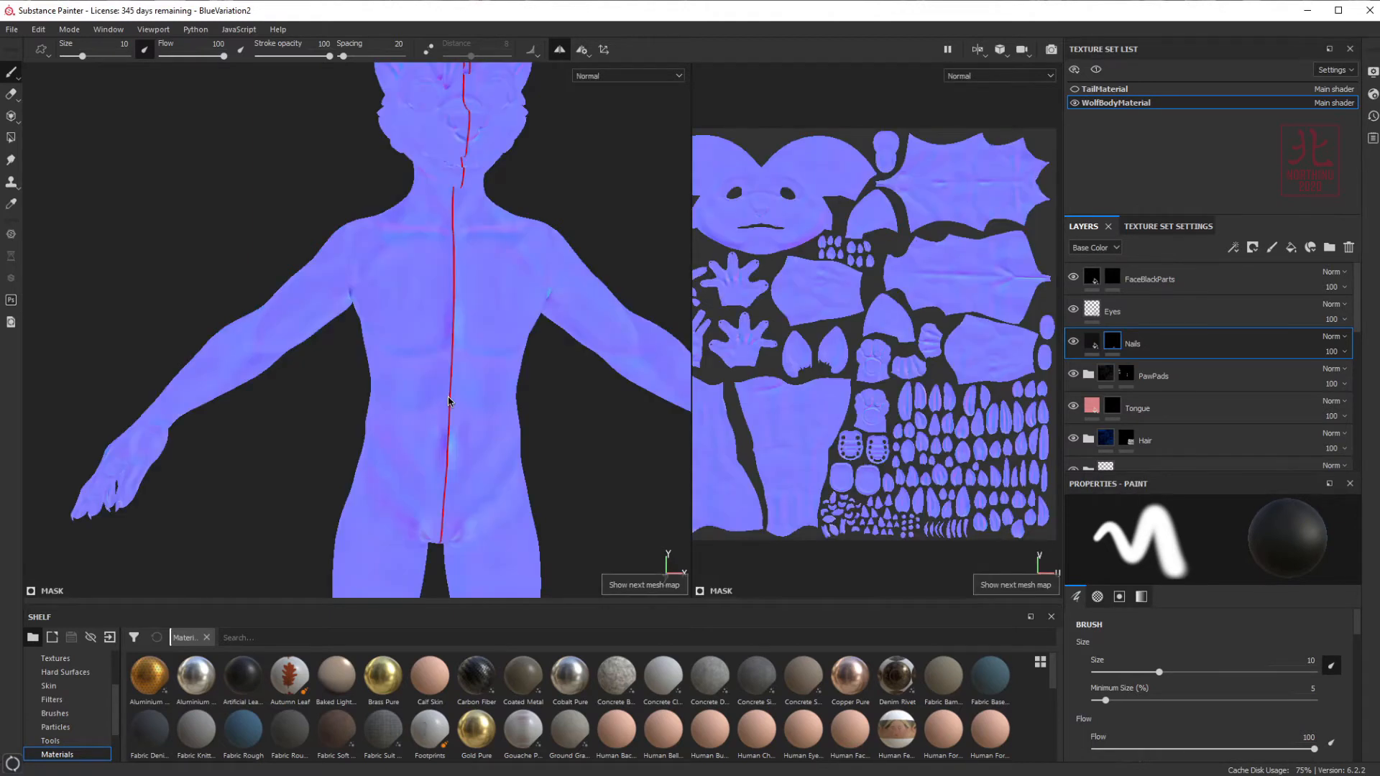
click(616, 77)
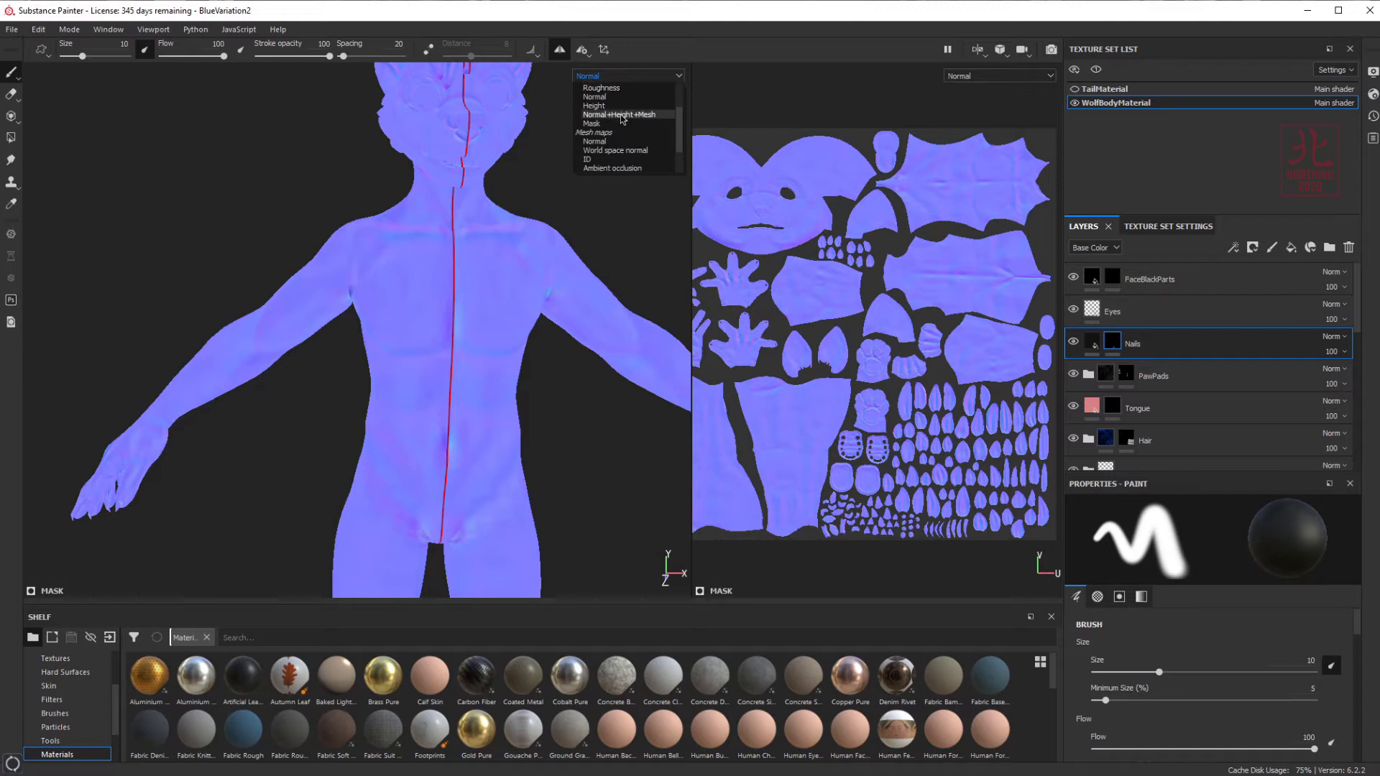
scroll(621, 140, down, 1)
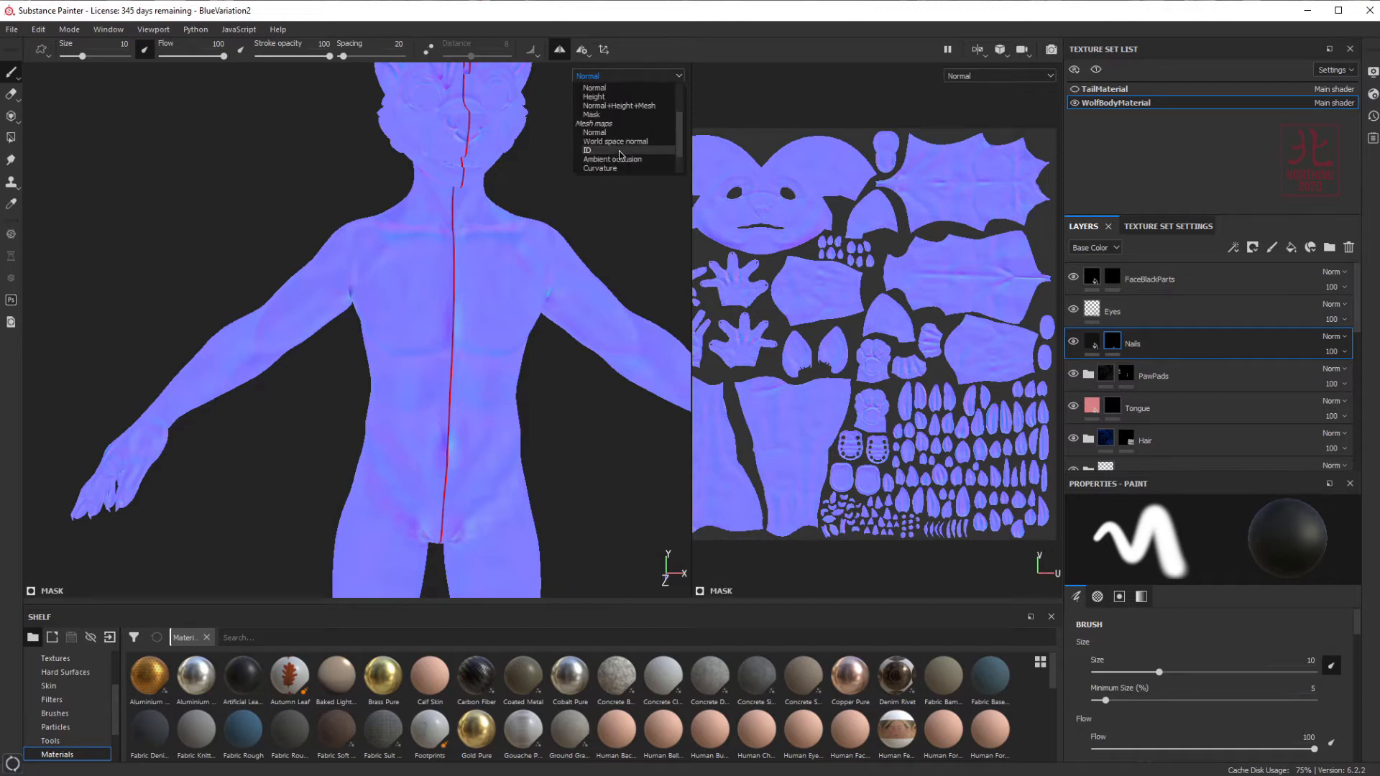
scroll(613, 135, up, 6)
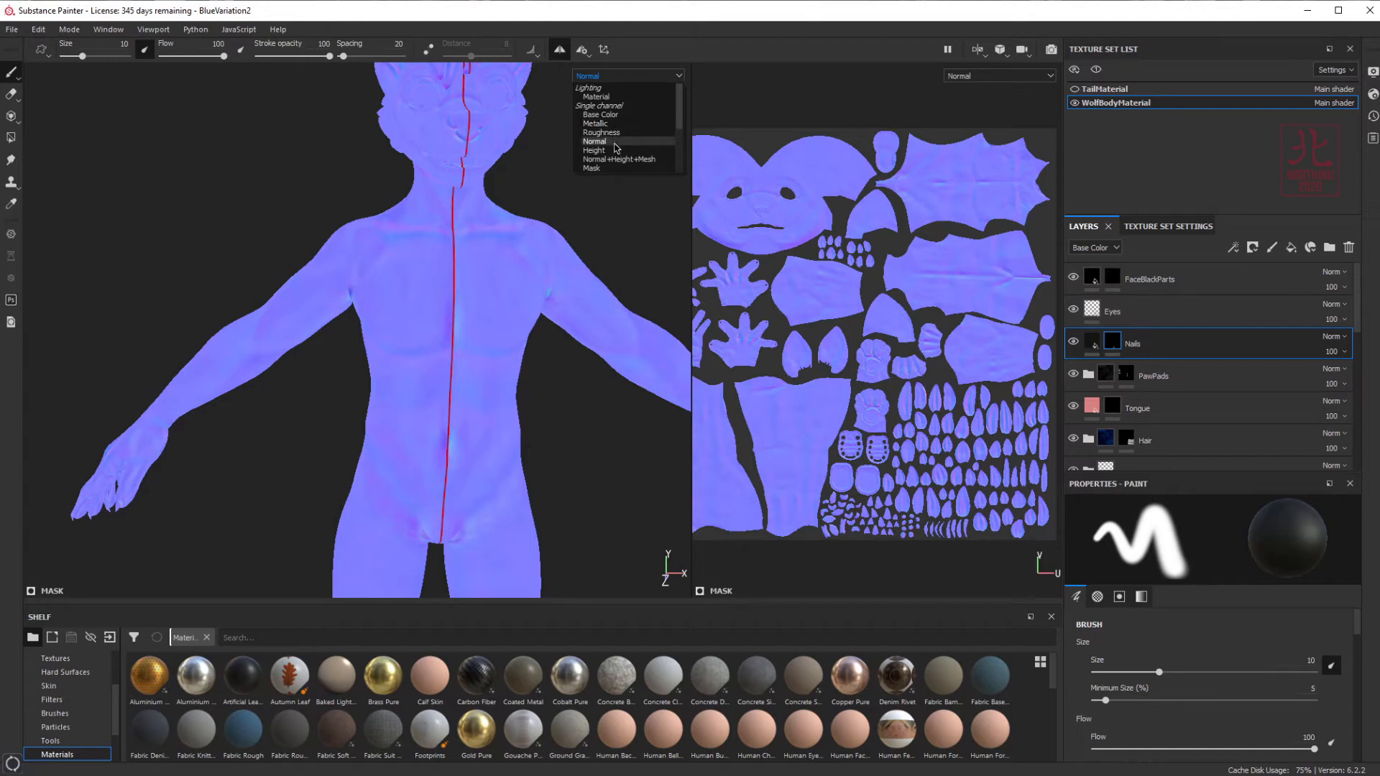
click(600, 115)
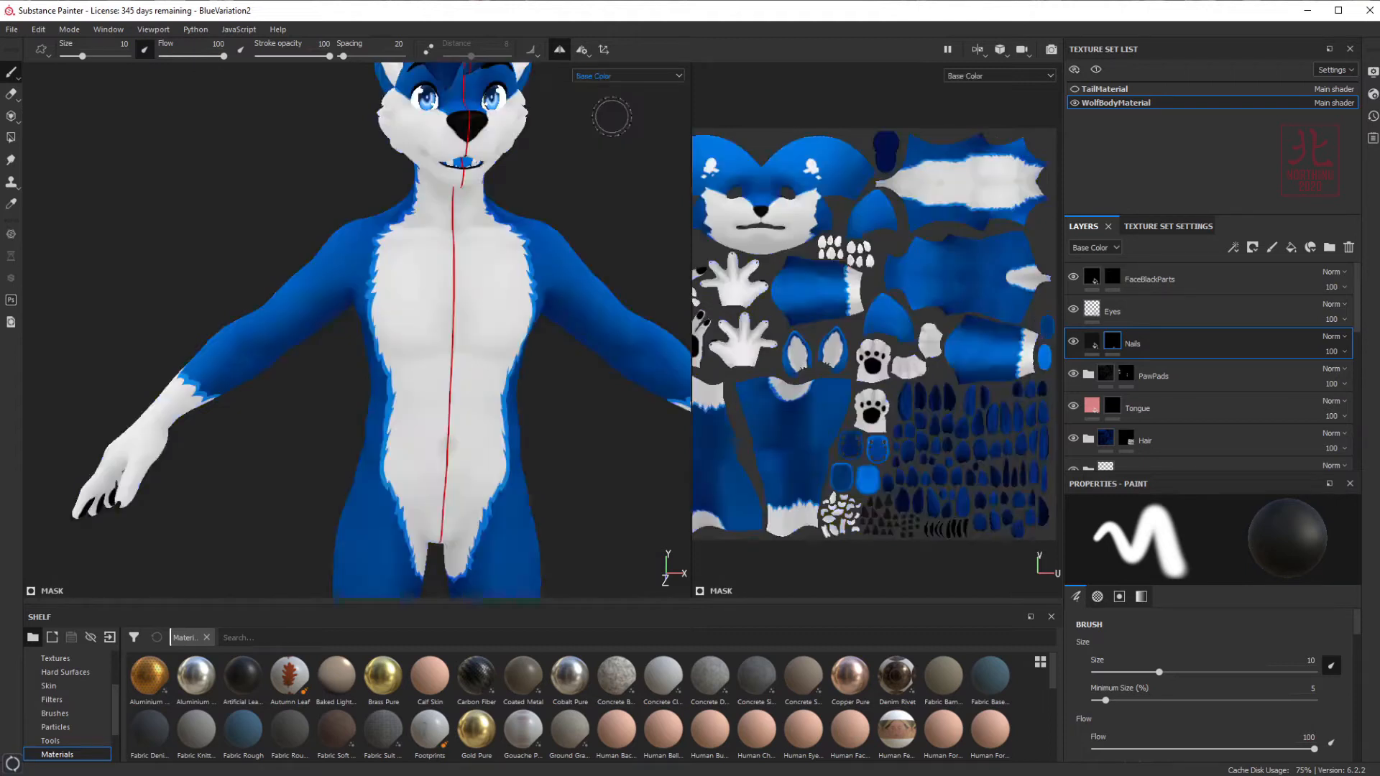
- Switch the viewport display to Material and examine the lit wolf model from different distances and angles
click(620, 75)
click(609, 95)
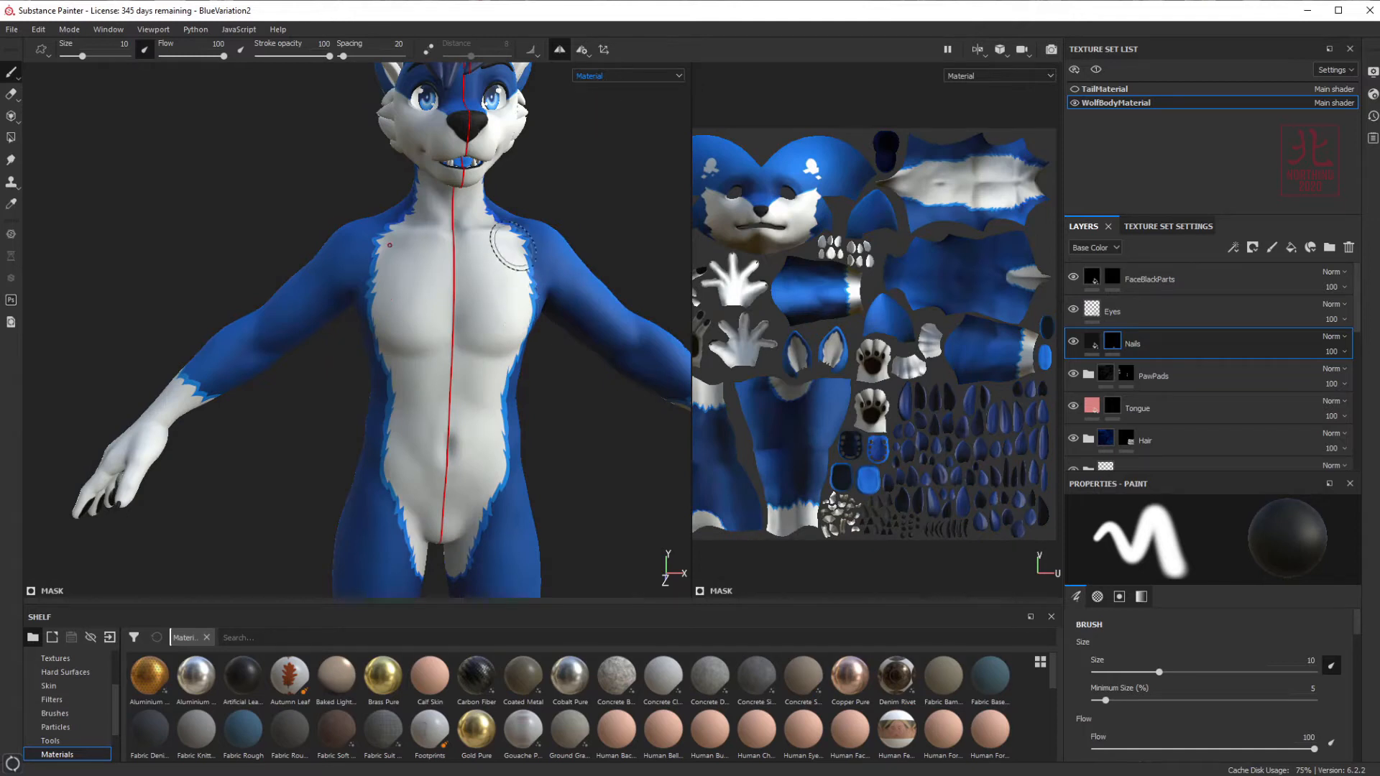
alt+middle_drag(504, 348, 443, 296)
scroll(484, 367, down, 5)
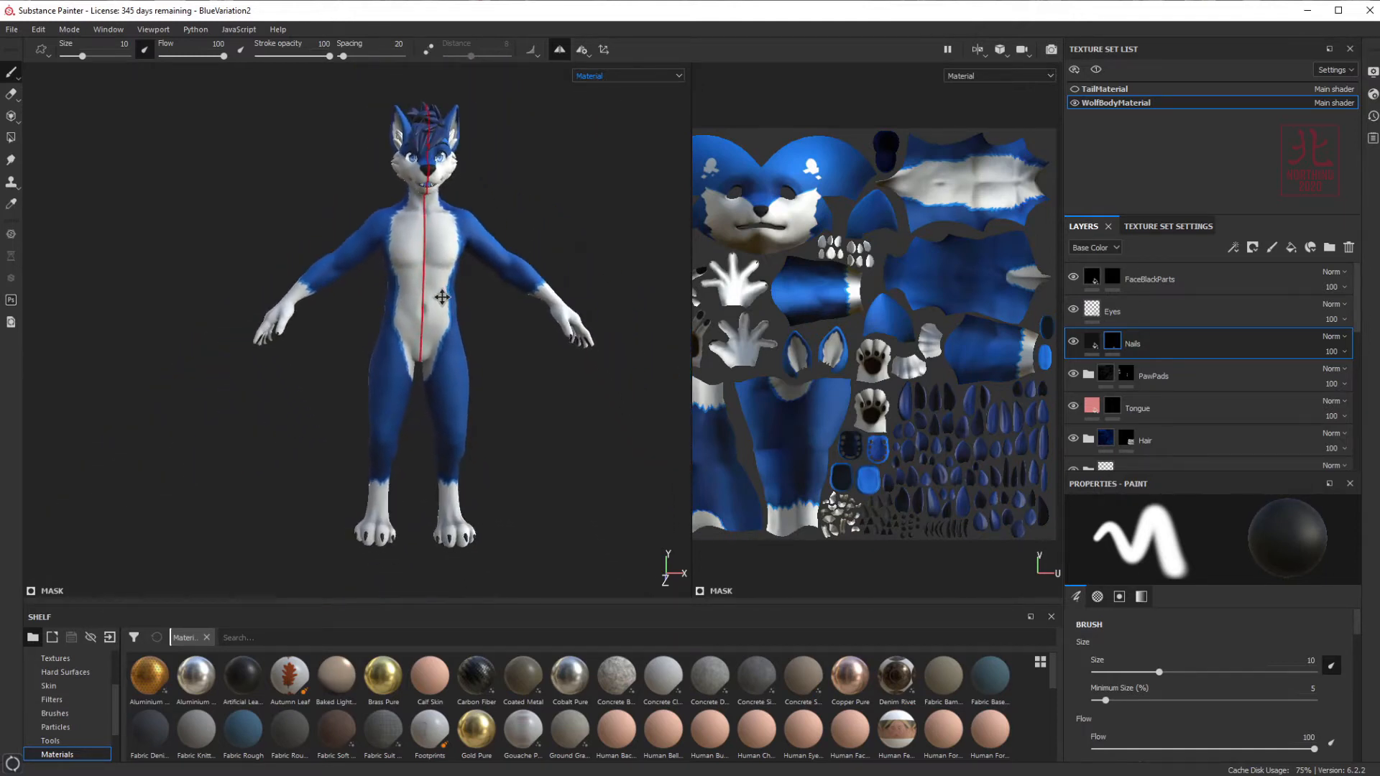
scroll(439, 305, up, 4)
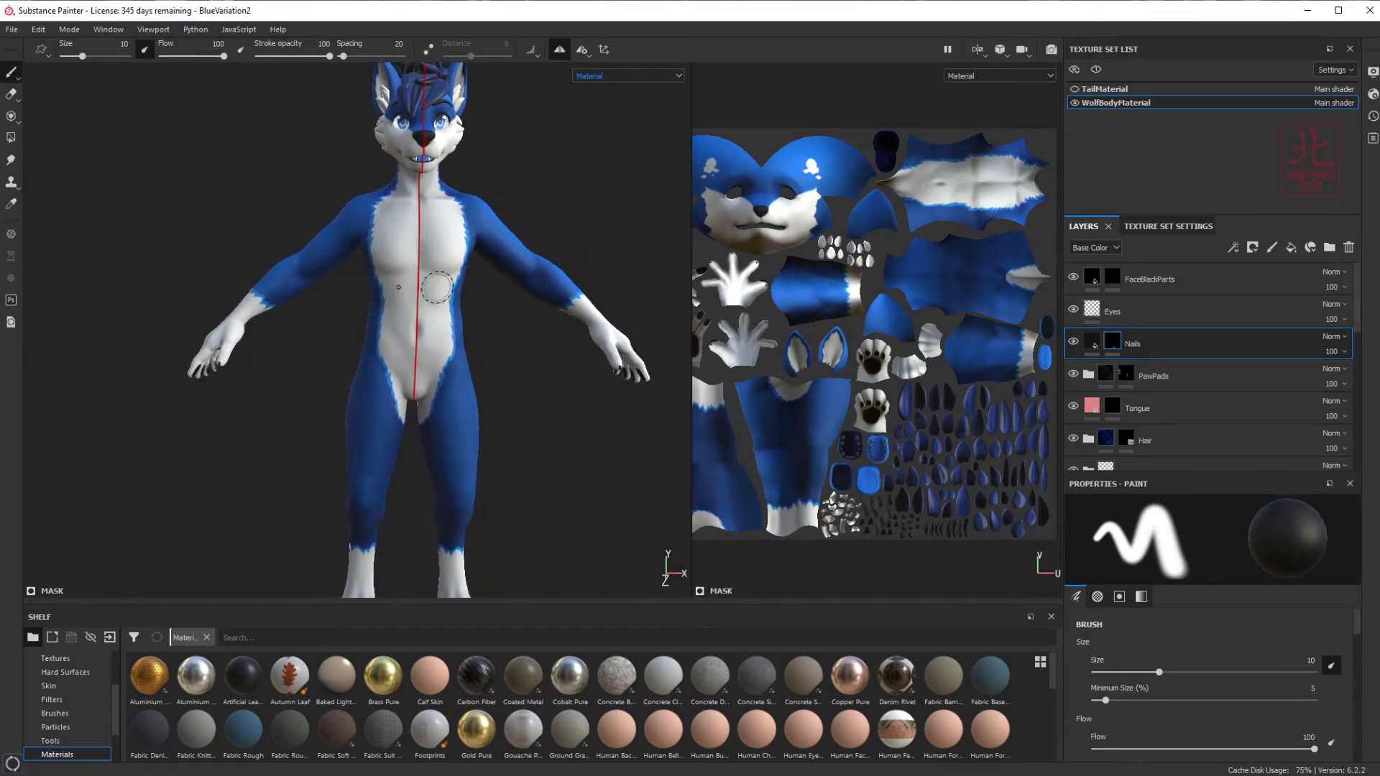
alt+drag(494, 327, 441, 303)
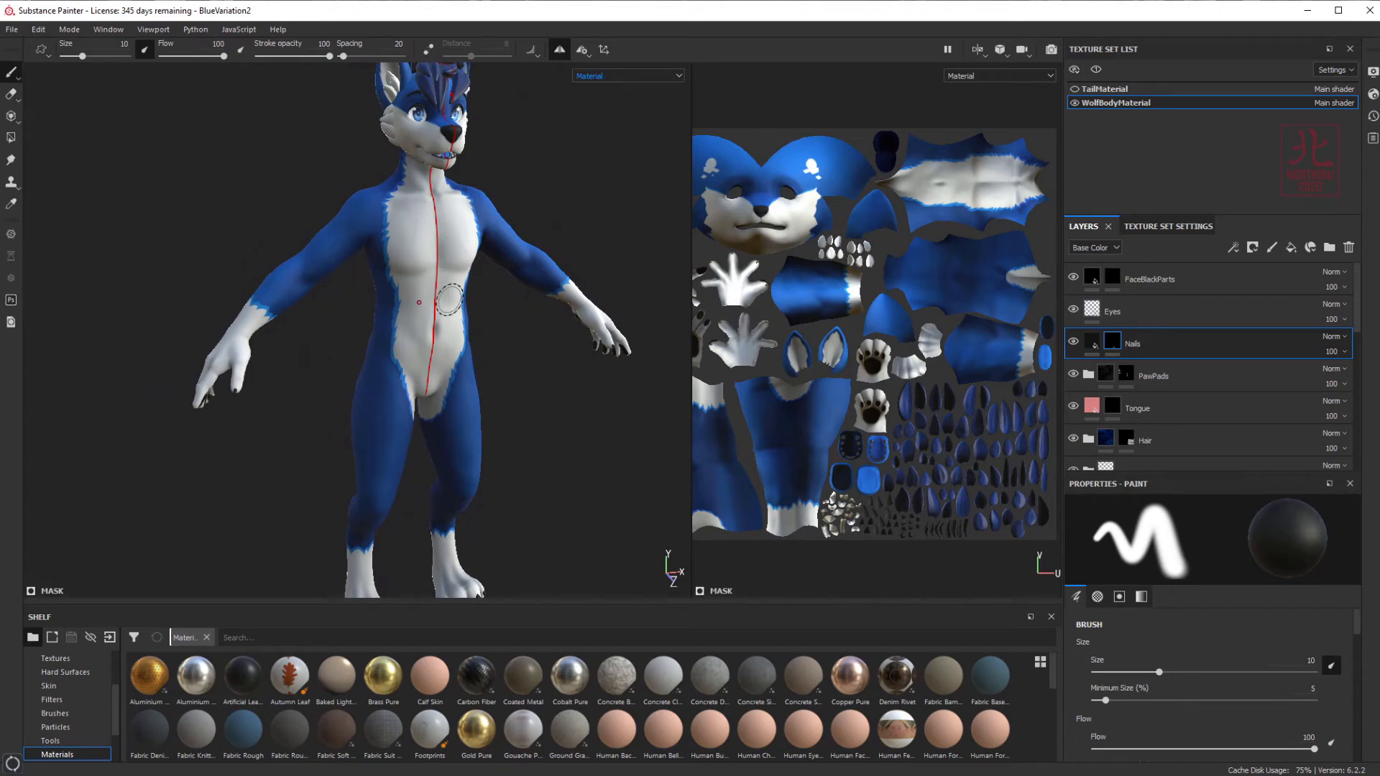
mouse_move(438, 291)
alt+mouse_down()
mouse_move(446, 322)
mouse_move(447, 298)
mouse_move(456, 327)
mouse_move(471, 325)
mouse_move(444, 327)
alt+mouse_up()
scroll(449, 323, down, 1)
scroll(449, 321, up, 4)
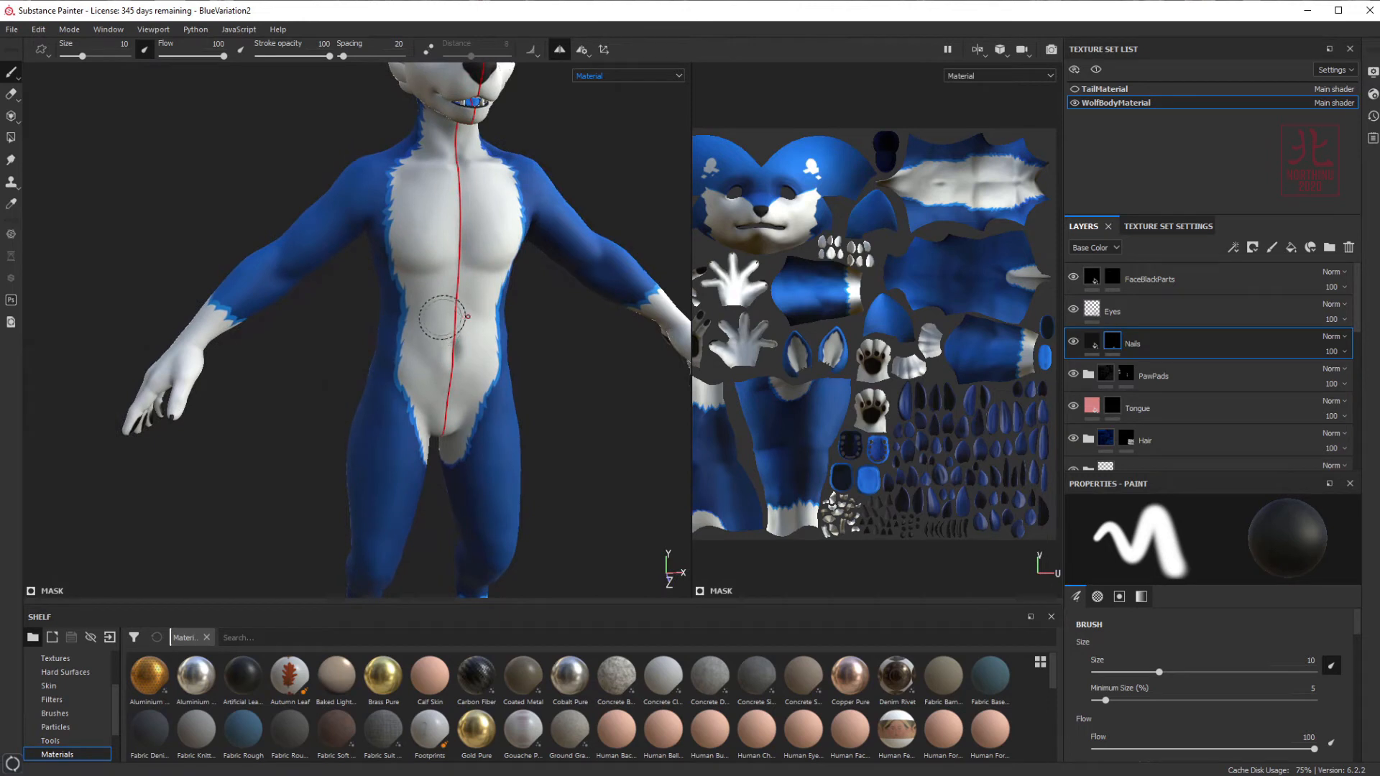
- Rotate the environment lighting around the wolf model, and set the viewport display back to Base Color
key(shift)
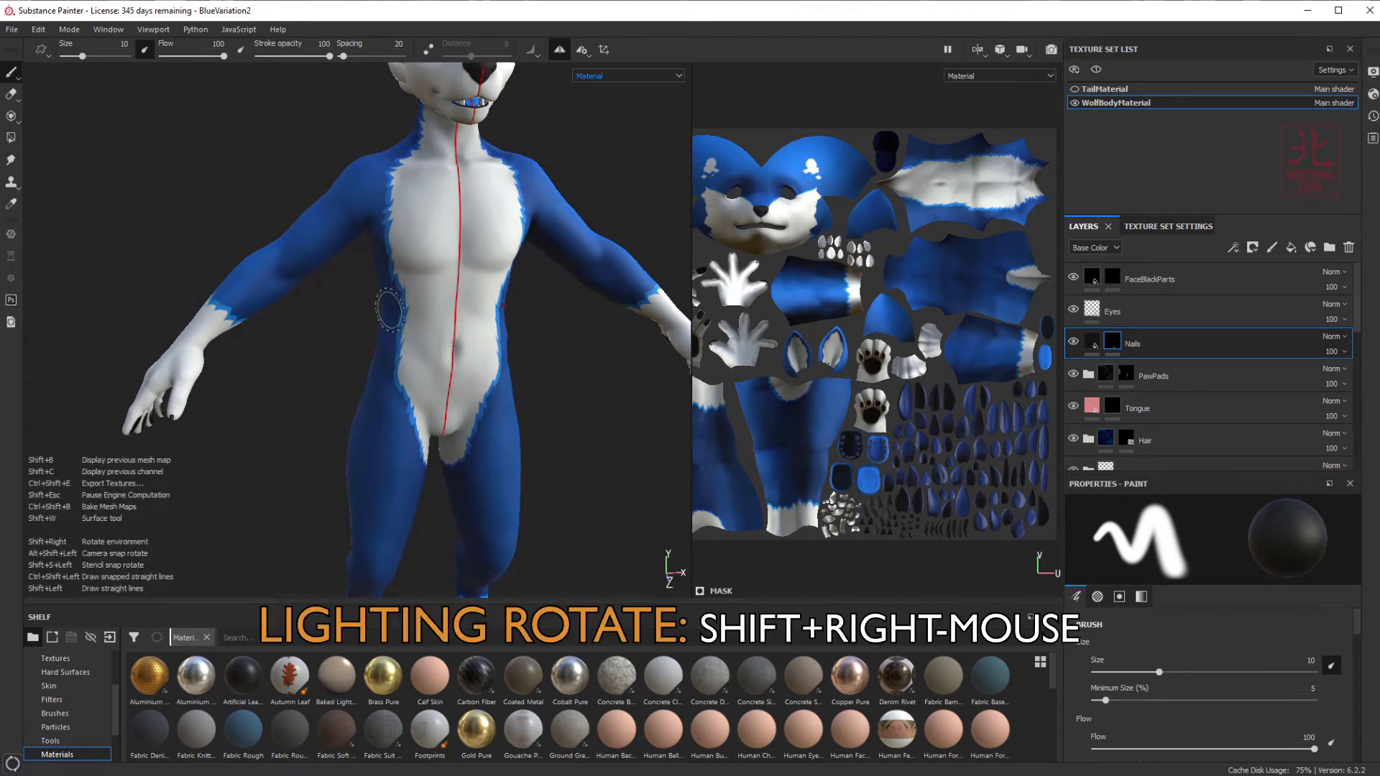
mouse_move(388, 310)
shift+right_down()
mouse_move(557, 311)
mouse_move(370, 308)
mouse_move(451, 309)
mouse_move(404, 315)
shift+right_up()
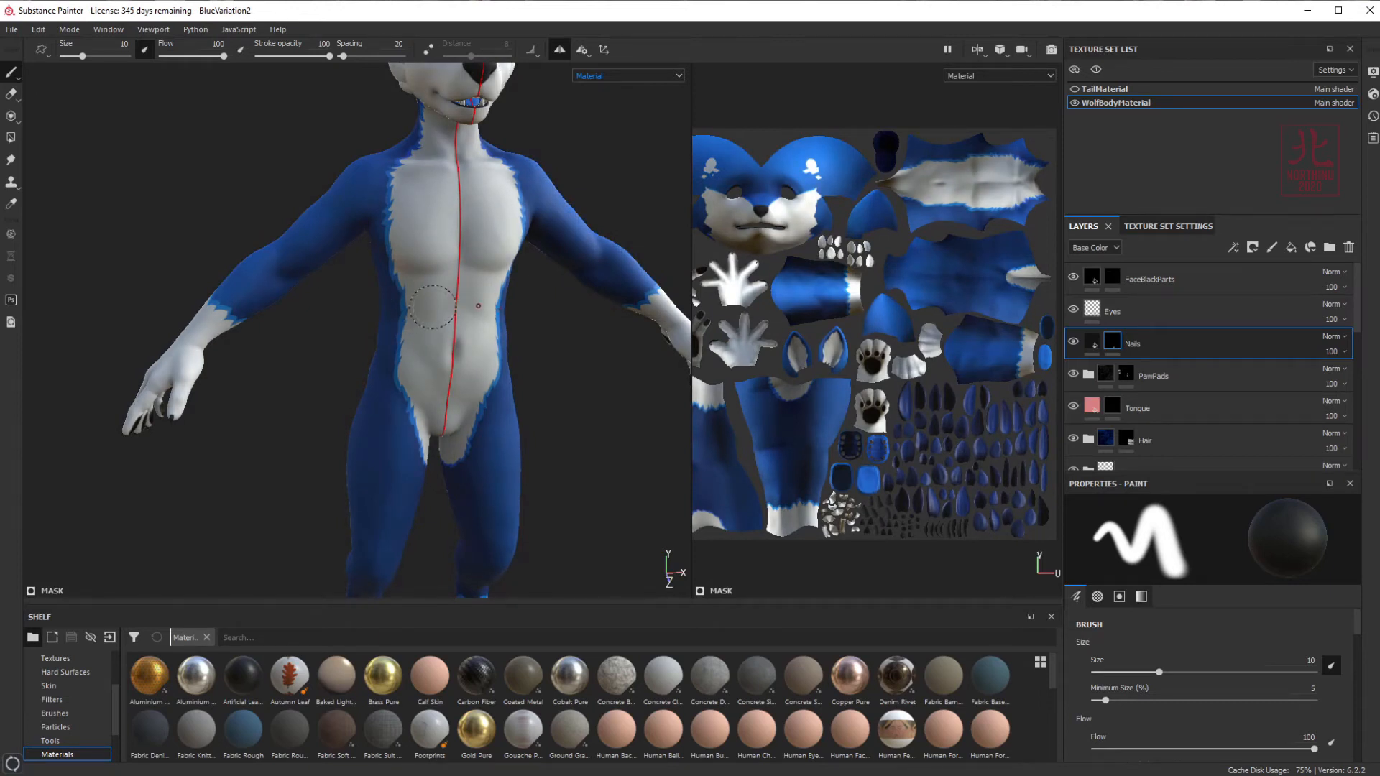
mouse_move(445, 308)
shift+right_down()
mouse_move(371, 312)
mouse_move(416, 312)
mouse_move(383, 316)
mouse_move(399, 329)
shift+right_up()
click(611, 76)
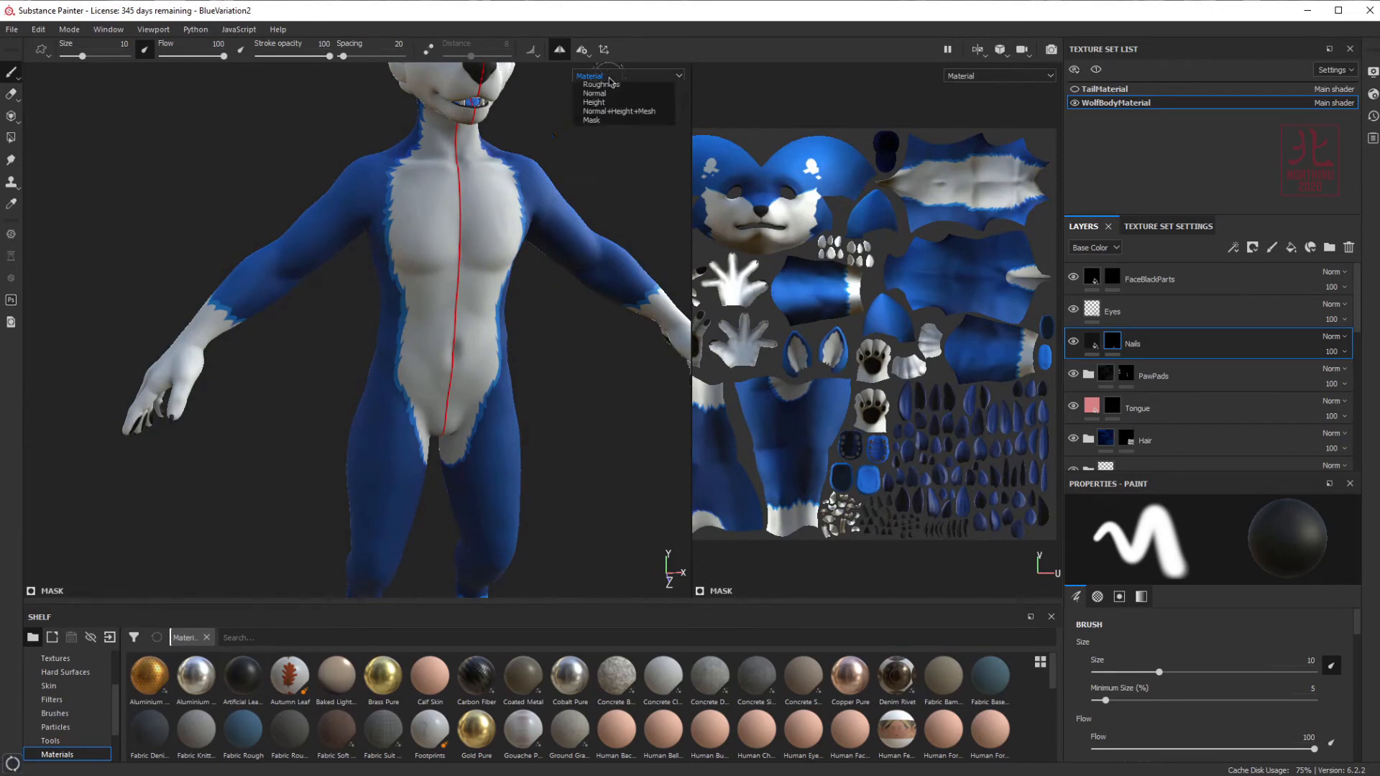
click(602, 115)
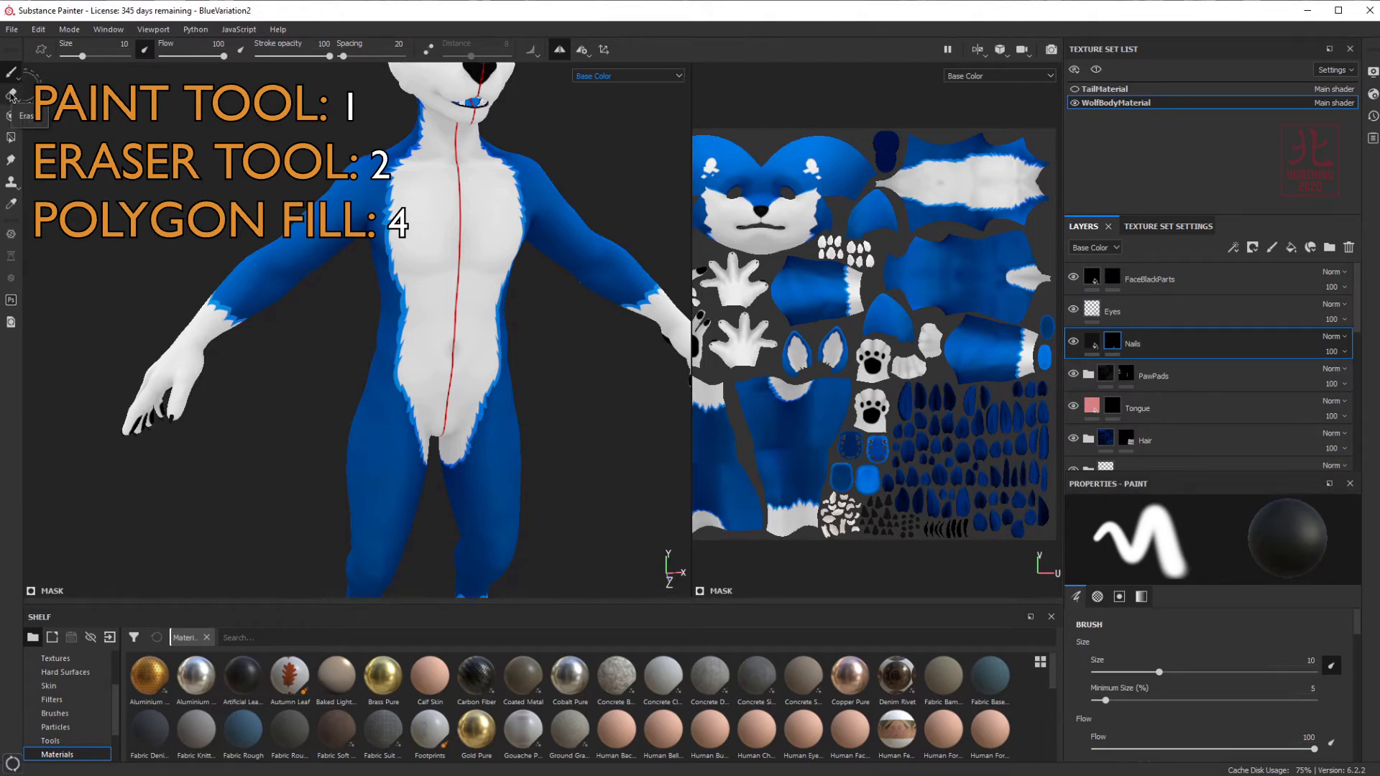
- Activate the Paint tool, frame the wolf's chest up close, and add a paint layer above the Nails layer
click(12, 139)
key(1)
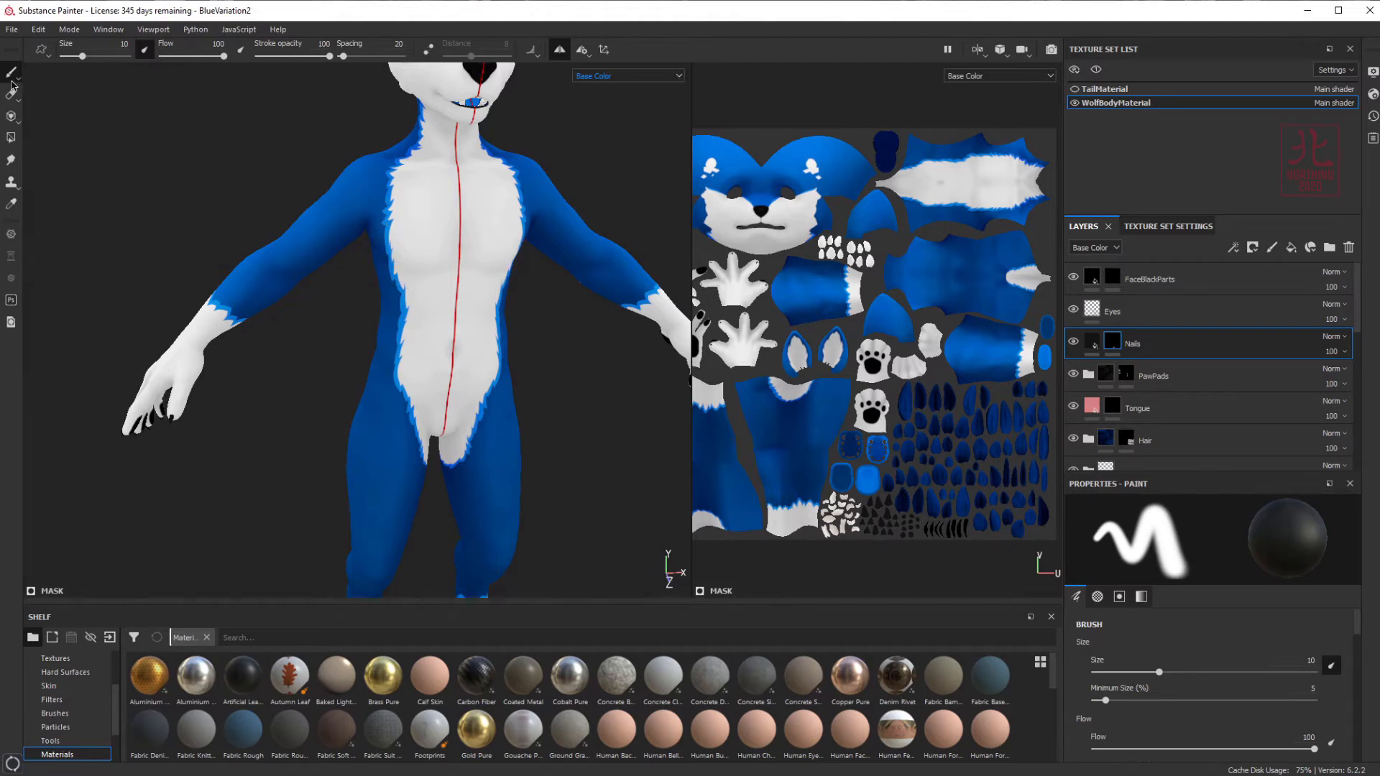
mouse_move(12, 82)
scroll(434, 256, down, 2)
scroll(433, 259, up, 6)
scroll(432, 260, up, 2)
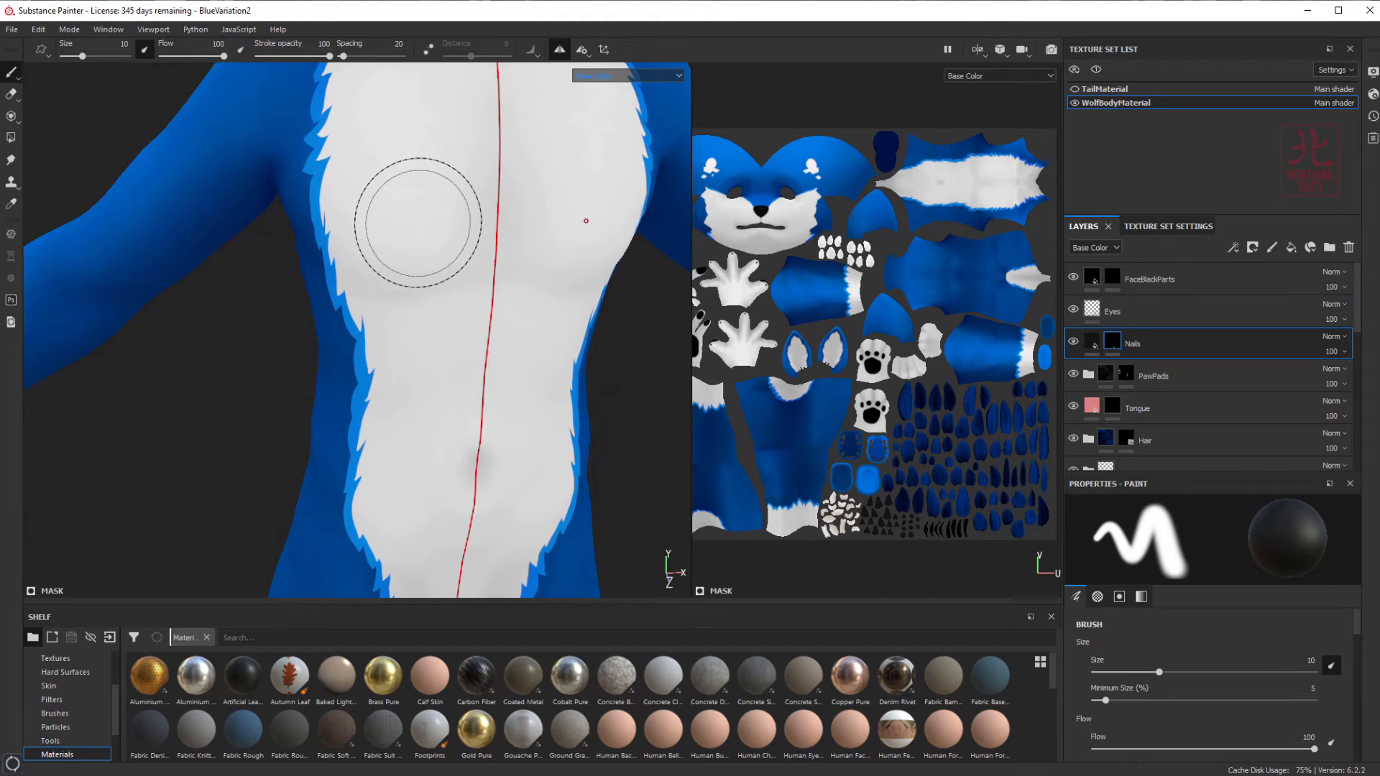
key(l)
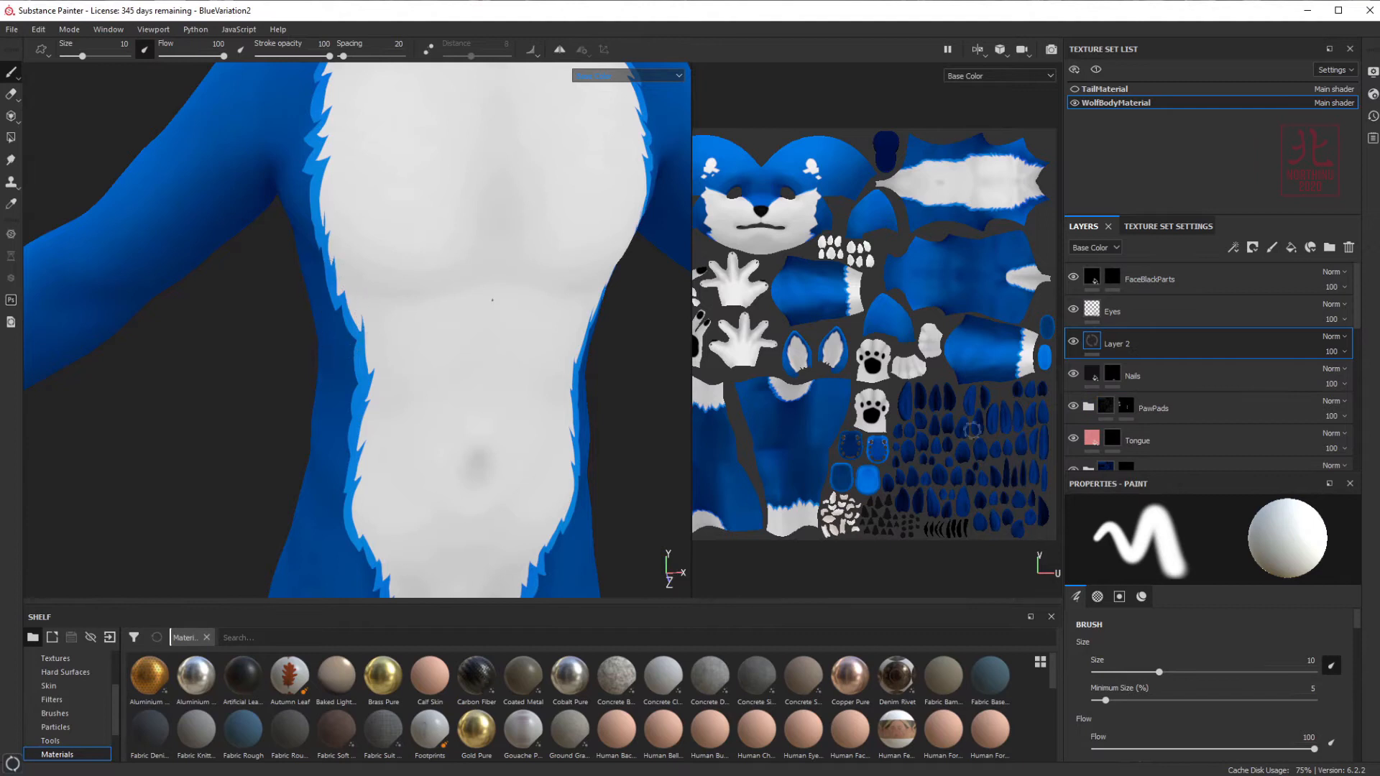
- Restrict the brush material to the color channel and set its base color to dark red (0.211, 0.001, 0.001)
scroll(1196, 615, down, 15)
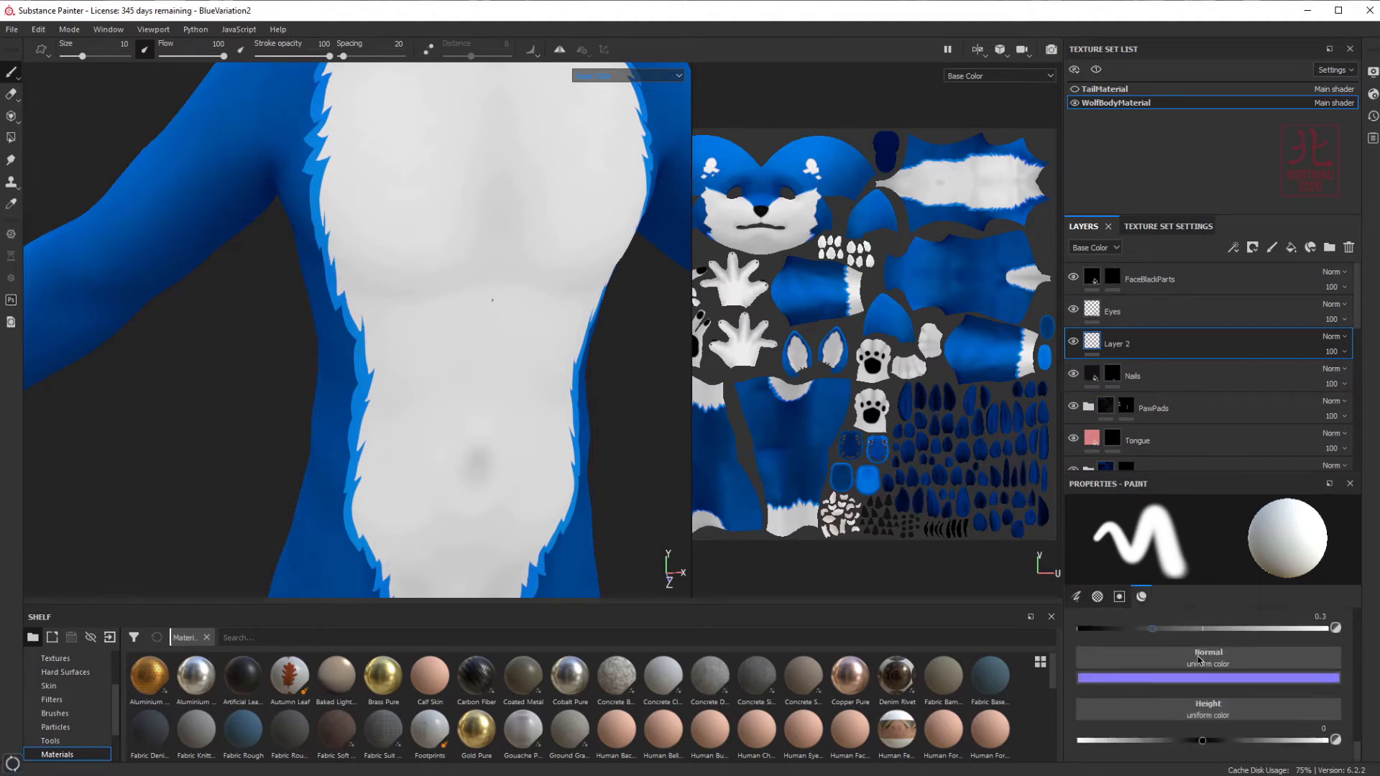
scroll(1199, 662, up, 5)
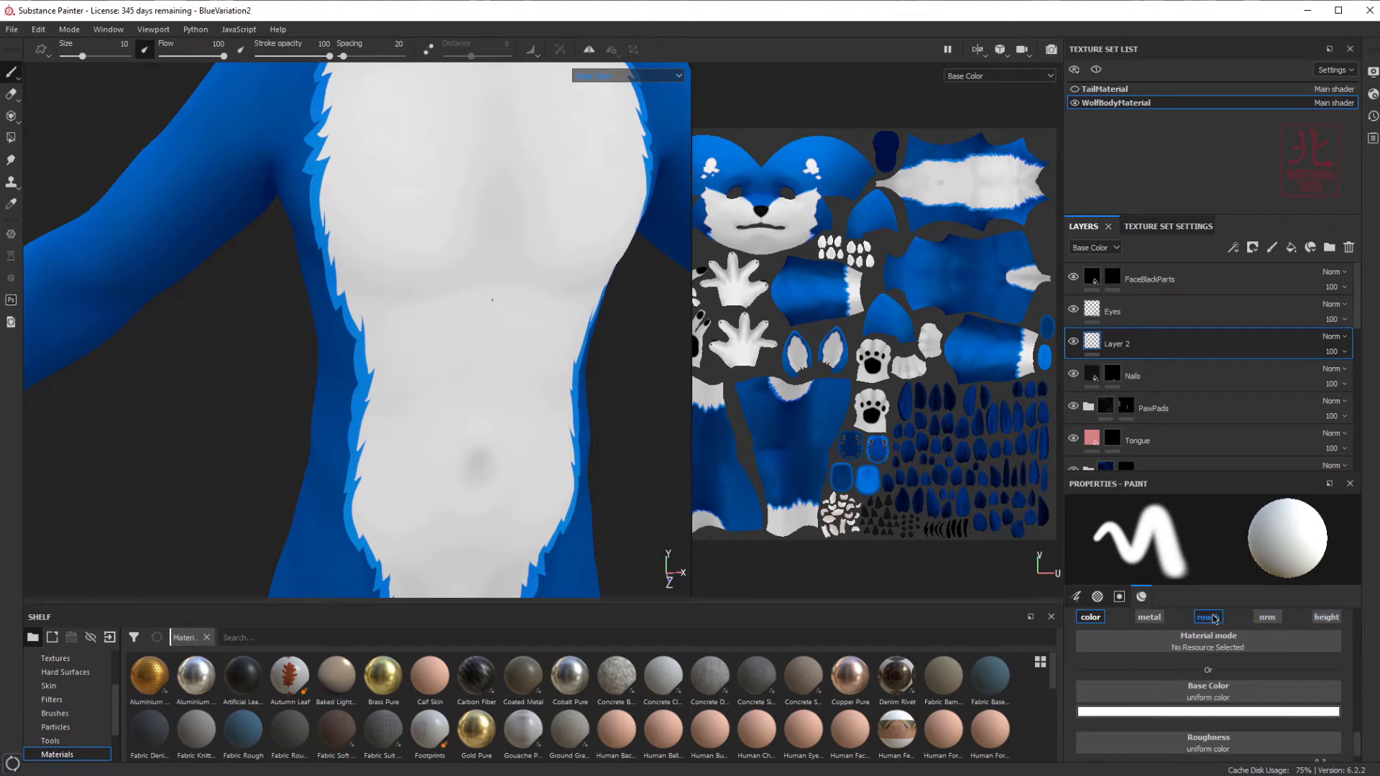
scroll(1222, 717, up, 1)
click(1229, 733)
click(1296, 649)
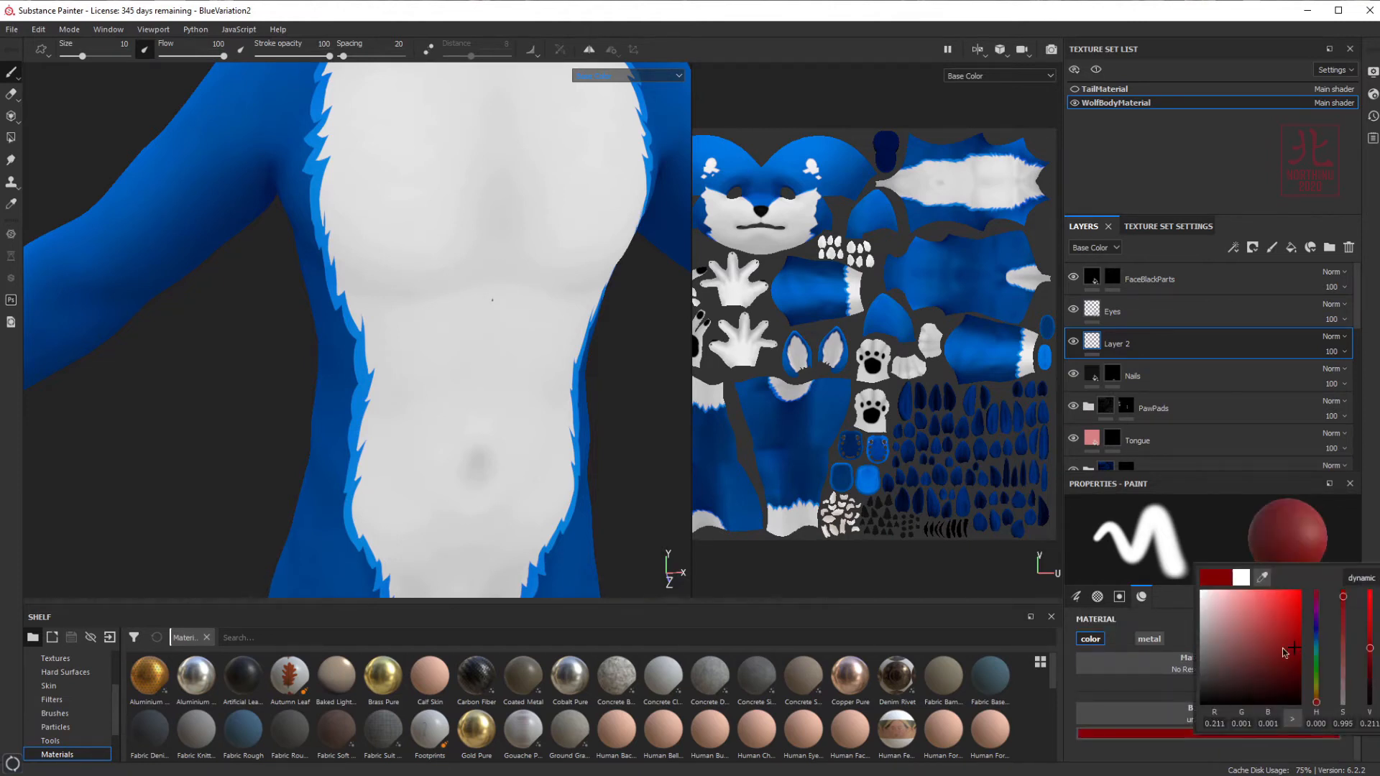
click(1166, 692)
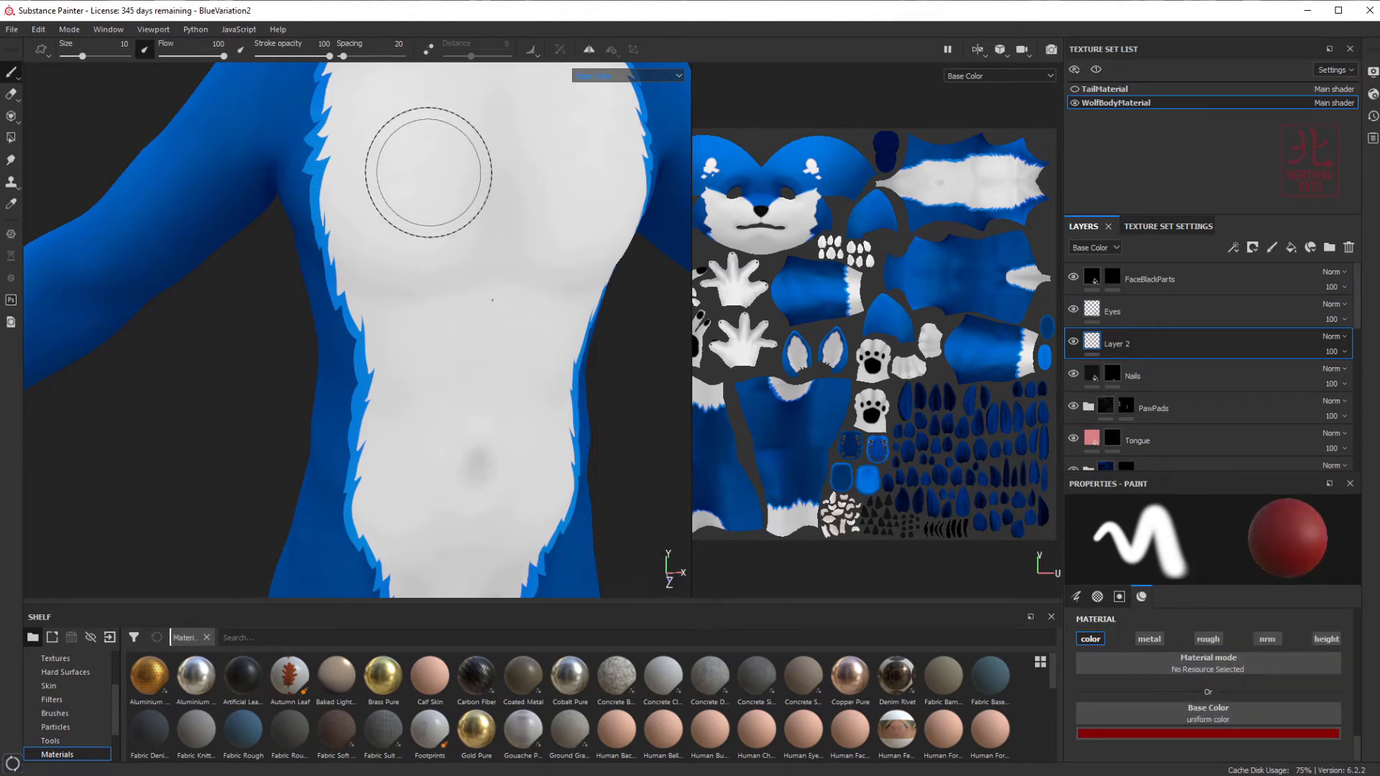
- Paint a test loop on the wolf's chest and a dab at its hip, and undo both strokes
mouse_move(422, 181)
mouse_down()
mouse_move(432, 407)
mouse_move(481, 456)
mouse_move(563, 314)
mouse_move(476, 178)
mouse_move(435, 168)
mouse_up()
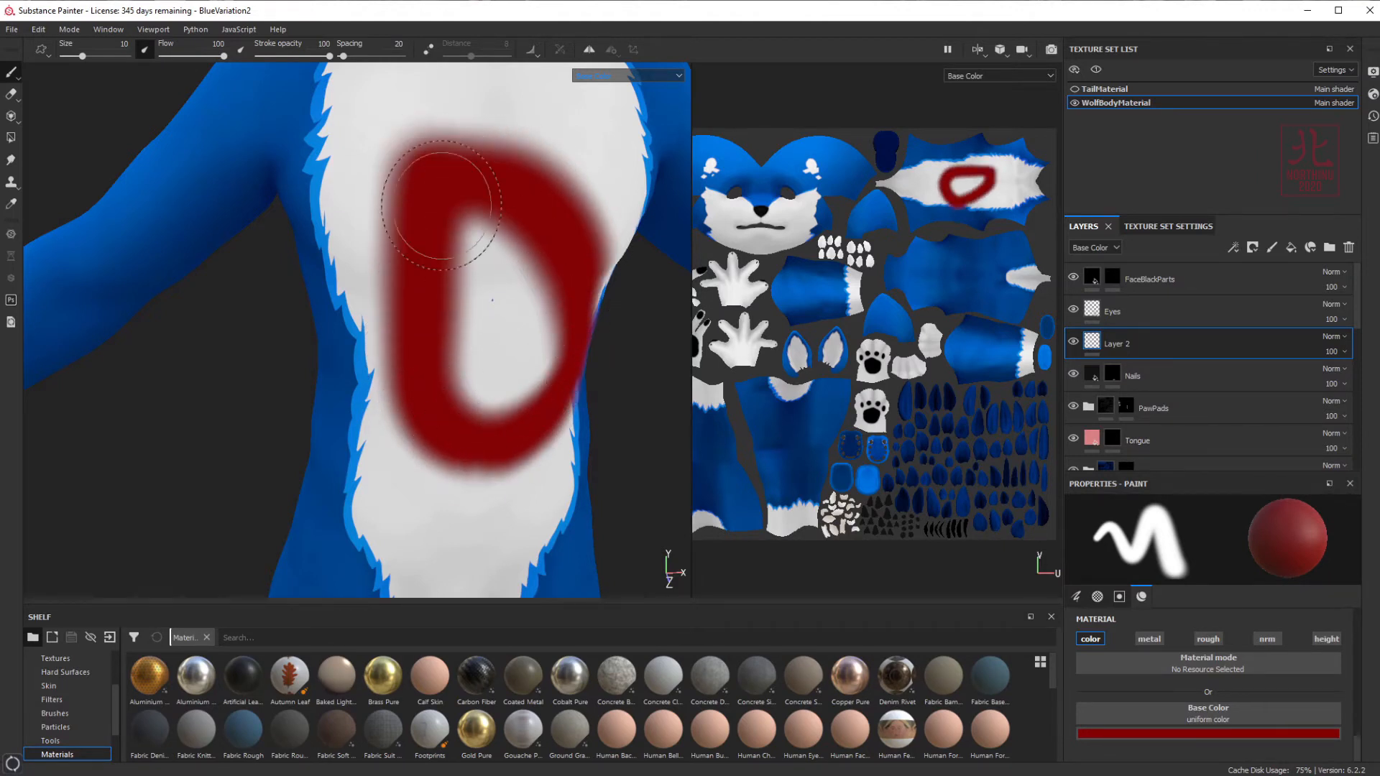
mouse_move(420, 256)
mouse_down()
mouse_move(431, 446)
mouse_move(503, 462)
mouse_move(543, 427)
mouse_move(502, 185)
mouse_move(432, 190)
mouse_move(428, 419)
mouse_up()
drag(359, 475, 376, 517)
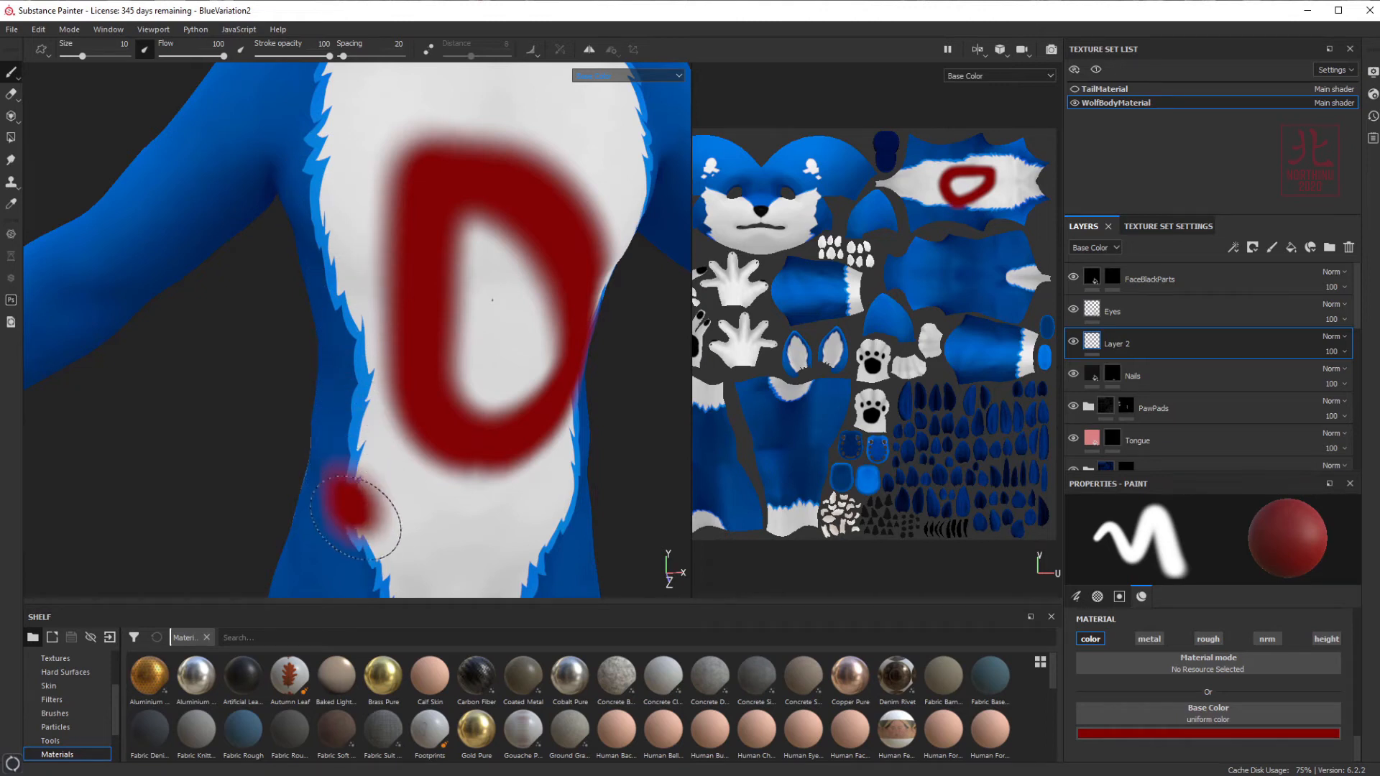
key(ctrl+z)
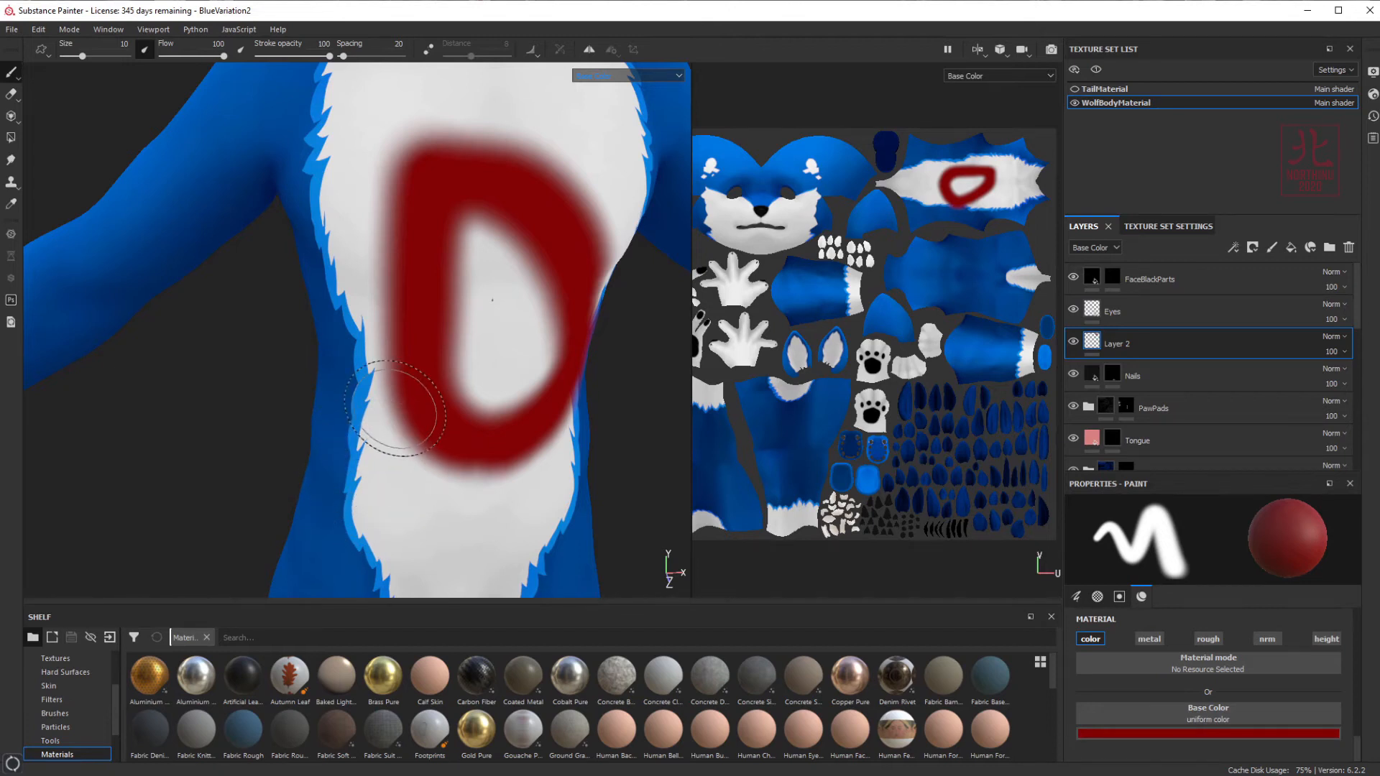
key(ctrl+z)
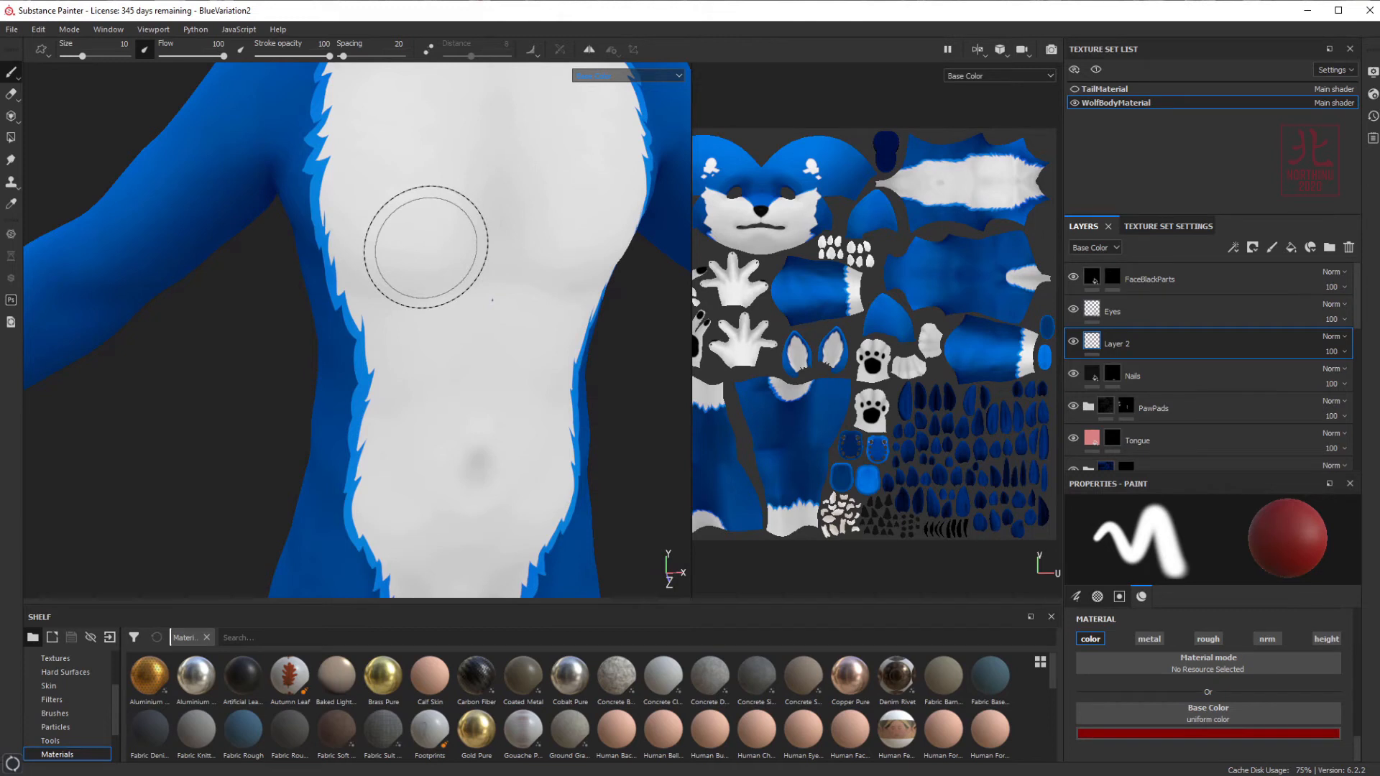
- Harden the paint brush's edge, paint test strokes on the wolf's chest and belly, and undo them all
key(ctrl)
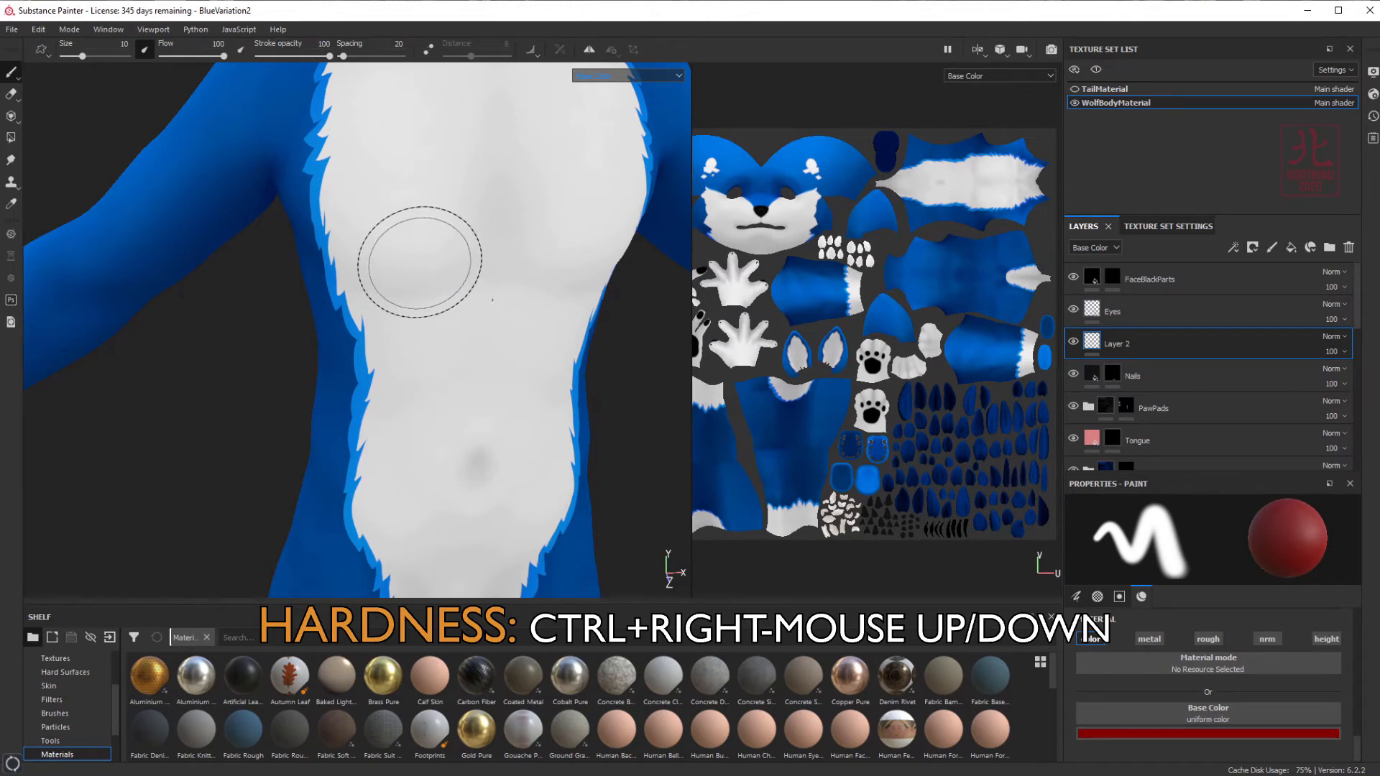
mouse_move(420, 261)
ctrl+right_down()
mouse_move(420, 219)
mouse_move(420, 284)
mouse_move(432, 245)
ctrl+right_up()
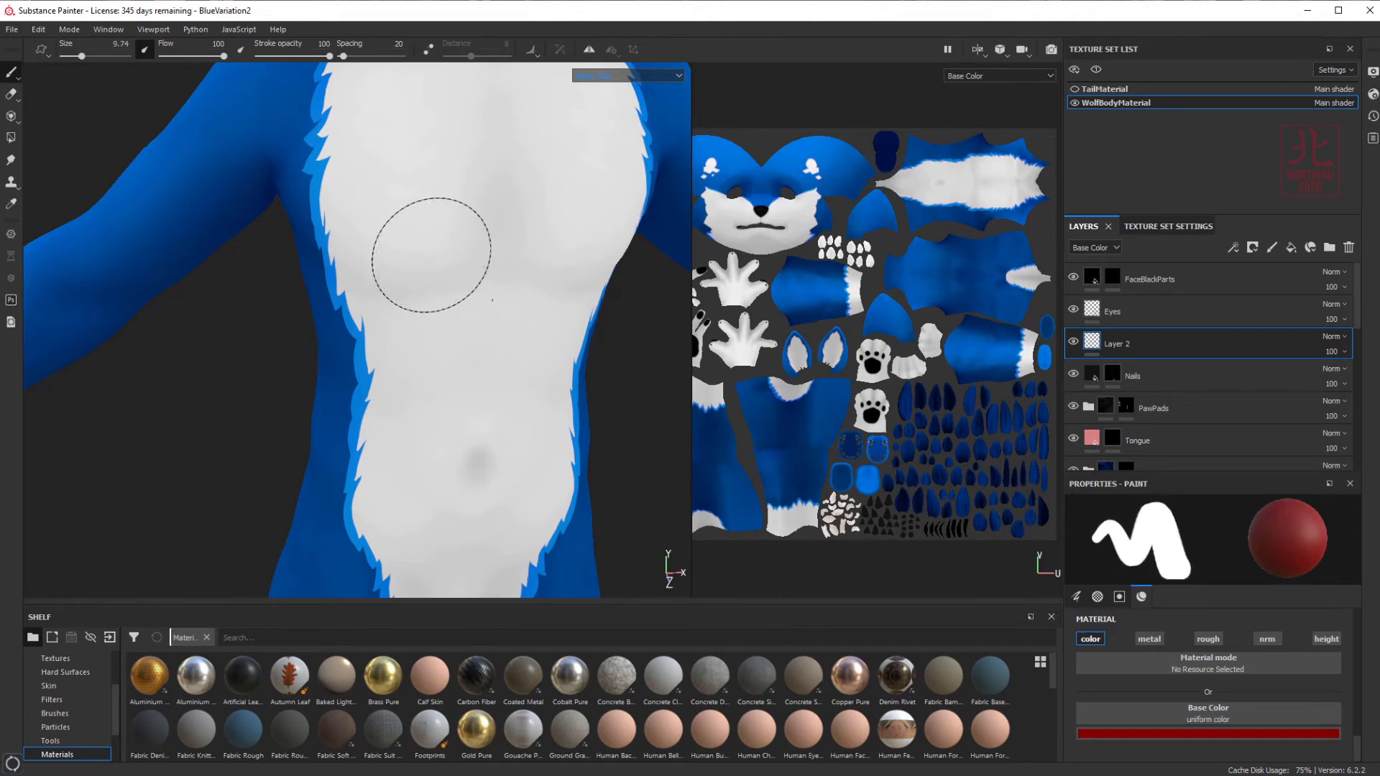
mouse_move(496, 205)
mouse_down()
mouse_move(400, 222)
mouse_move(416, 354)
mouse_move(509, 410)
mouse_move(611, 230)
mouse_move(503, 155)
mouse_up()
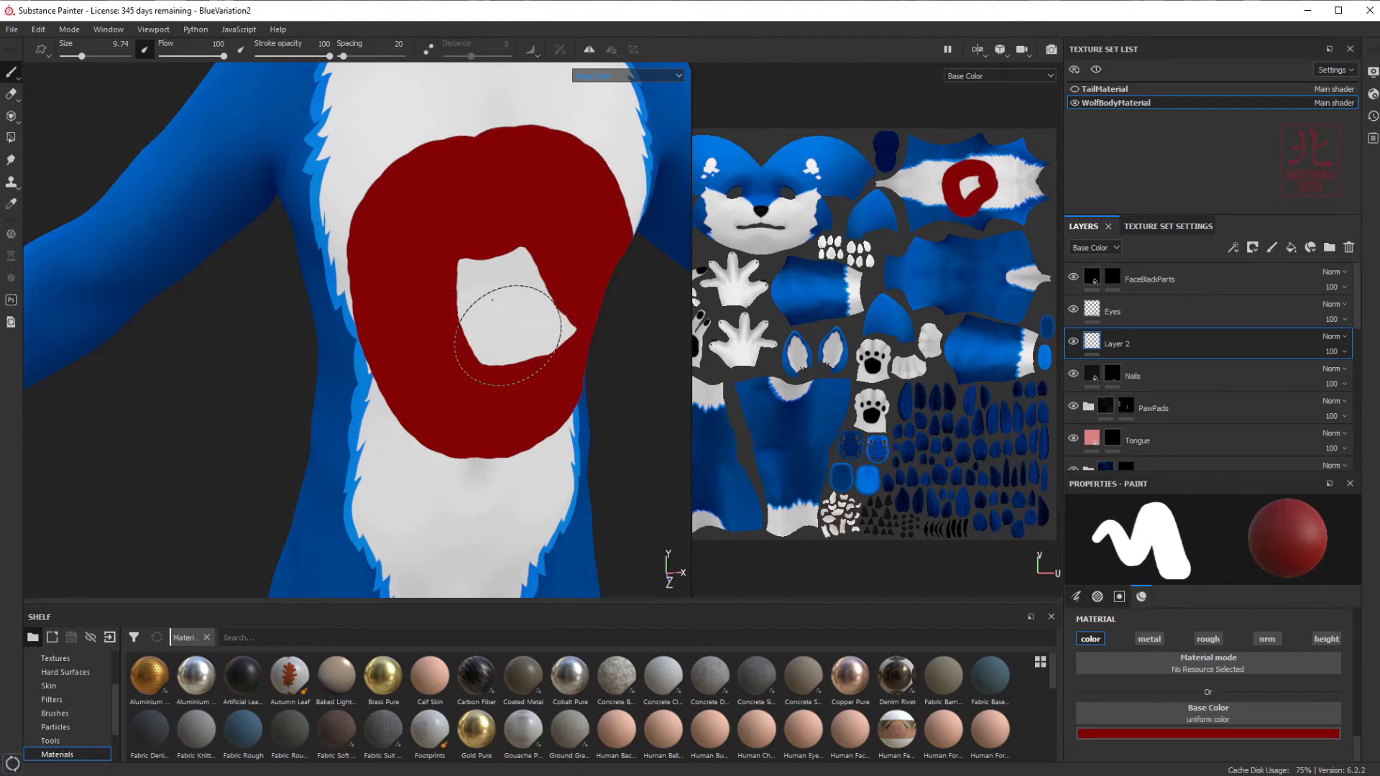
drag(455, 455, 464, 525)
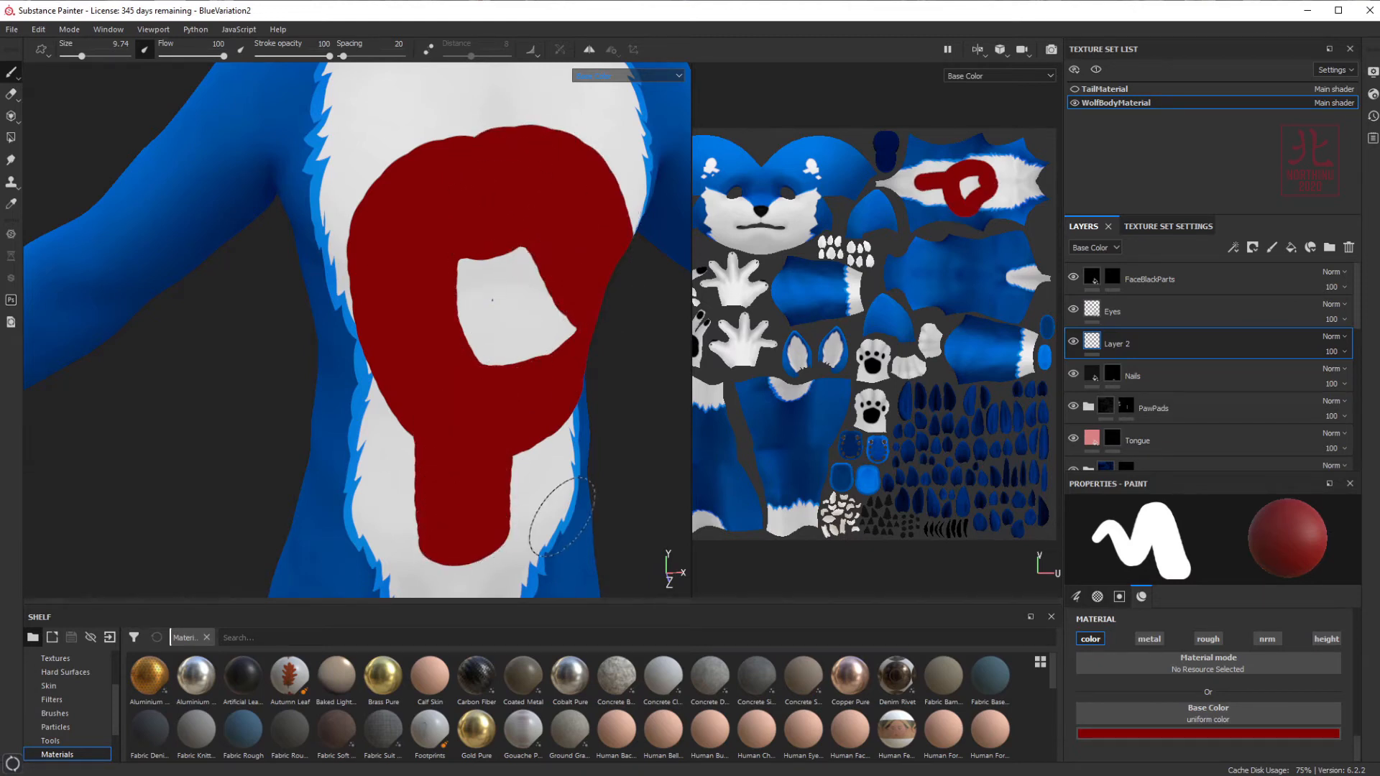
key(ctrl+z)
key(ctrl+z)
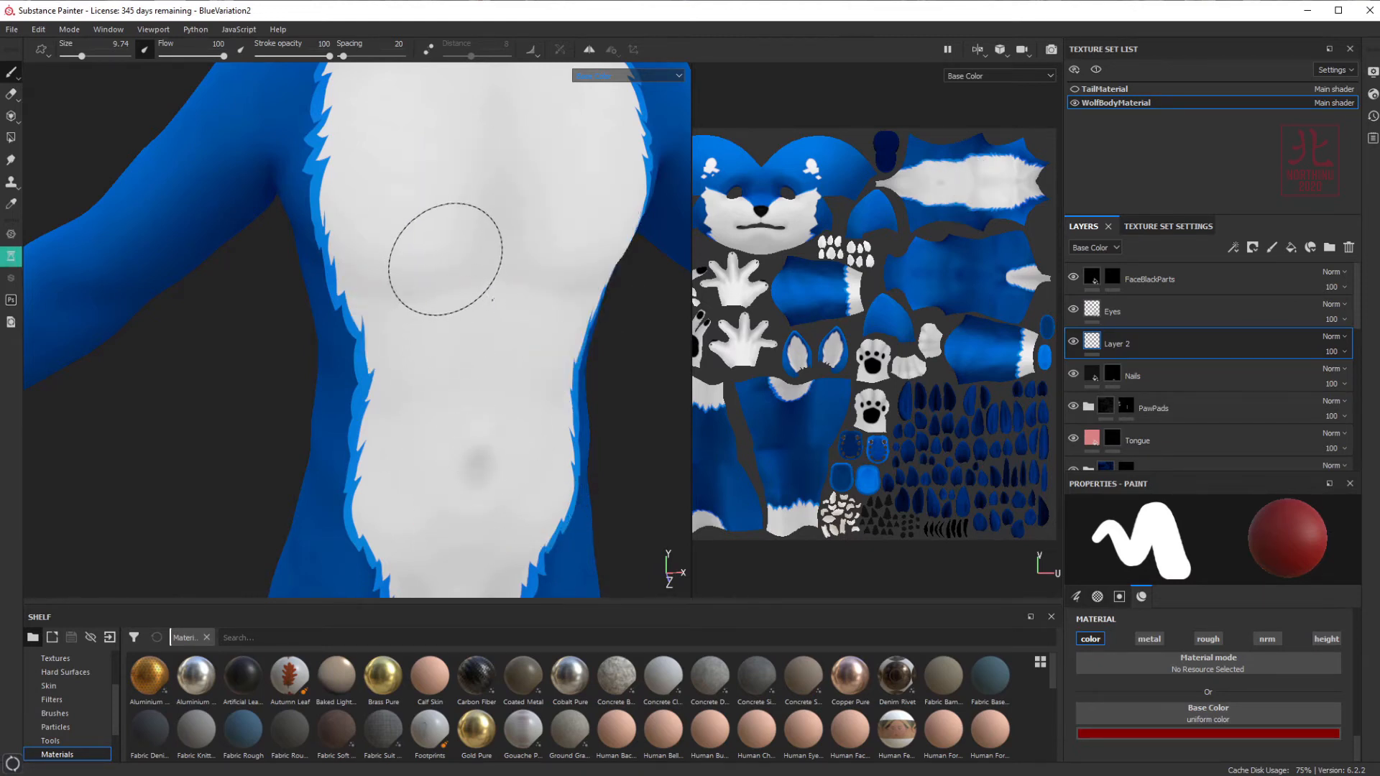
mouse_move(493, 208)
mouse_down()
mouse_move(441, 345)
mouse_move(532, 288)
mouse_up()
key(ctrl+z)
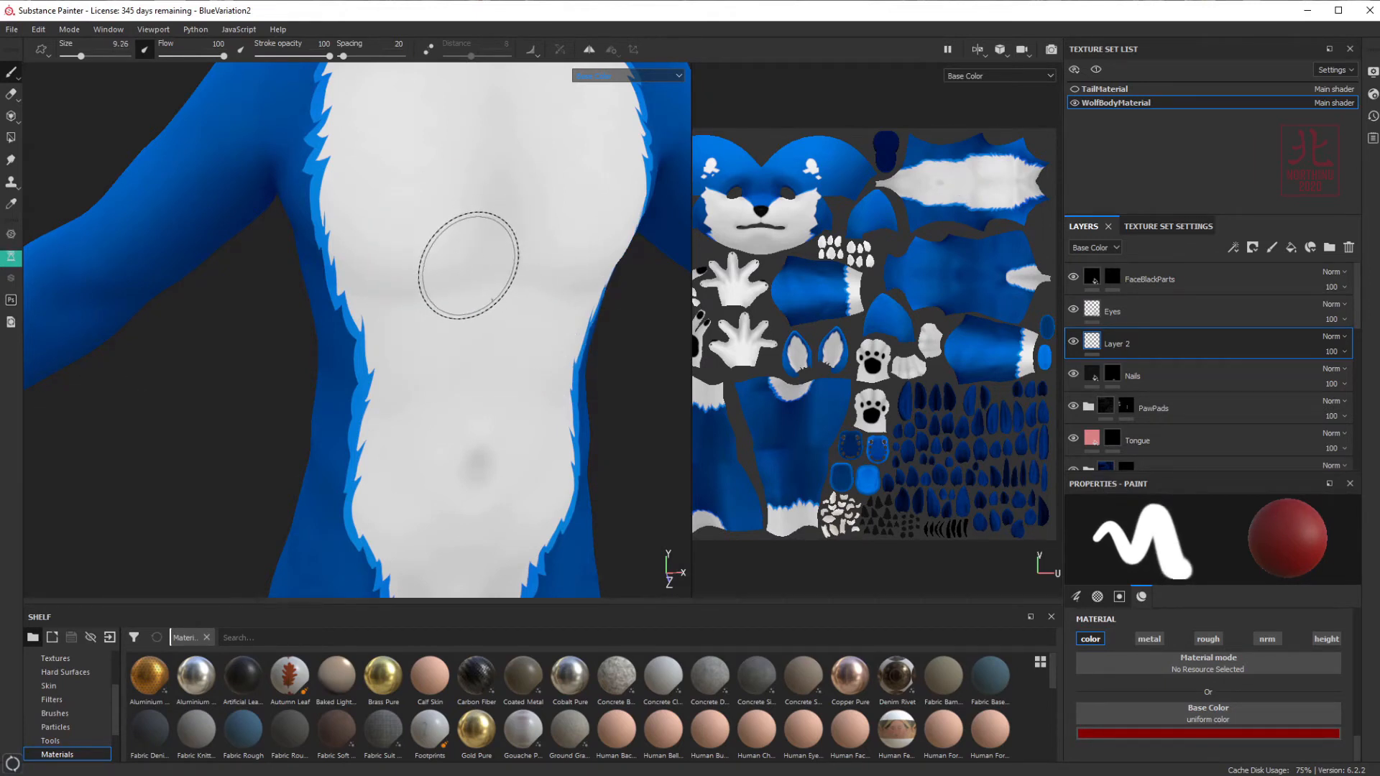
- Practice resizing the paint brush, enlarging it to 12.83 and shrinking it to 2.23
key(bracketleft)
ctrl+right_drag(450, 259, 500, 262)
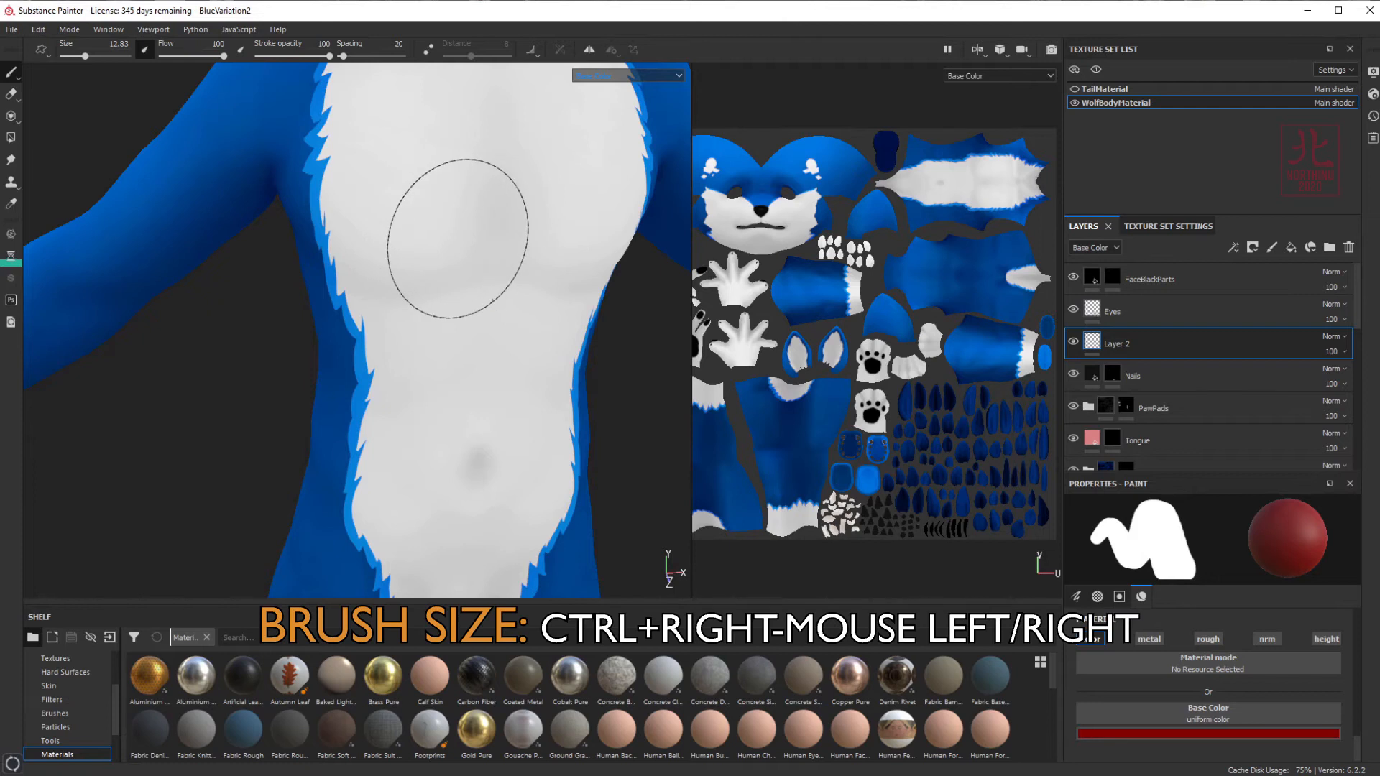
mouse_move(458, 238)
ctrl+right_down()
mouse_move(409, 240)
mouse_move(450, 242)
ctrl+right_up()
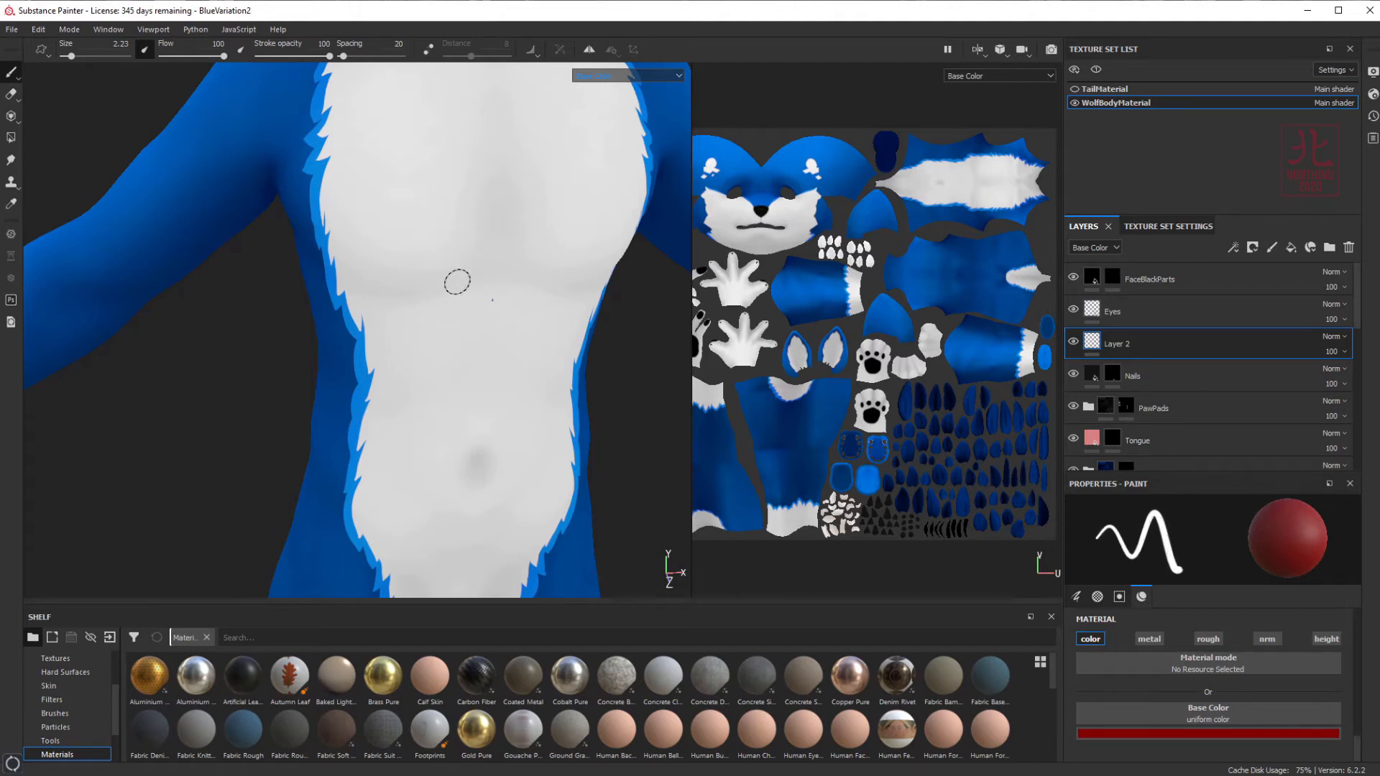
mouse_move(457, 281)
ctrl+right_down()
mouse_move(532, 271)
mouse_move(496, 271)
ctrl+right_up()
- Switch to the Eraser, harden its edge and reduce its size to 2.51
click(11, 96)
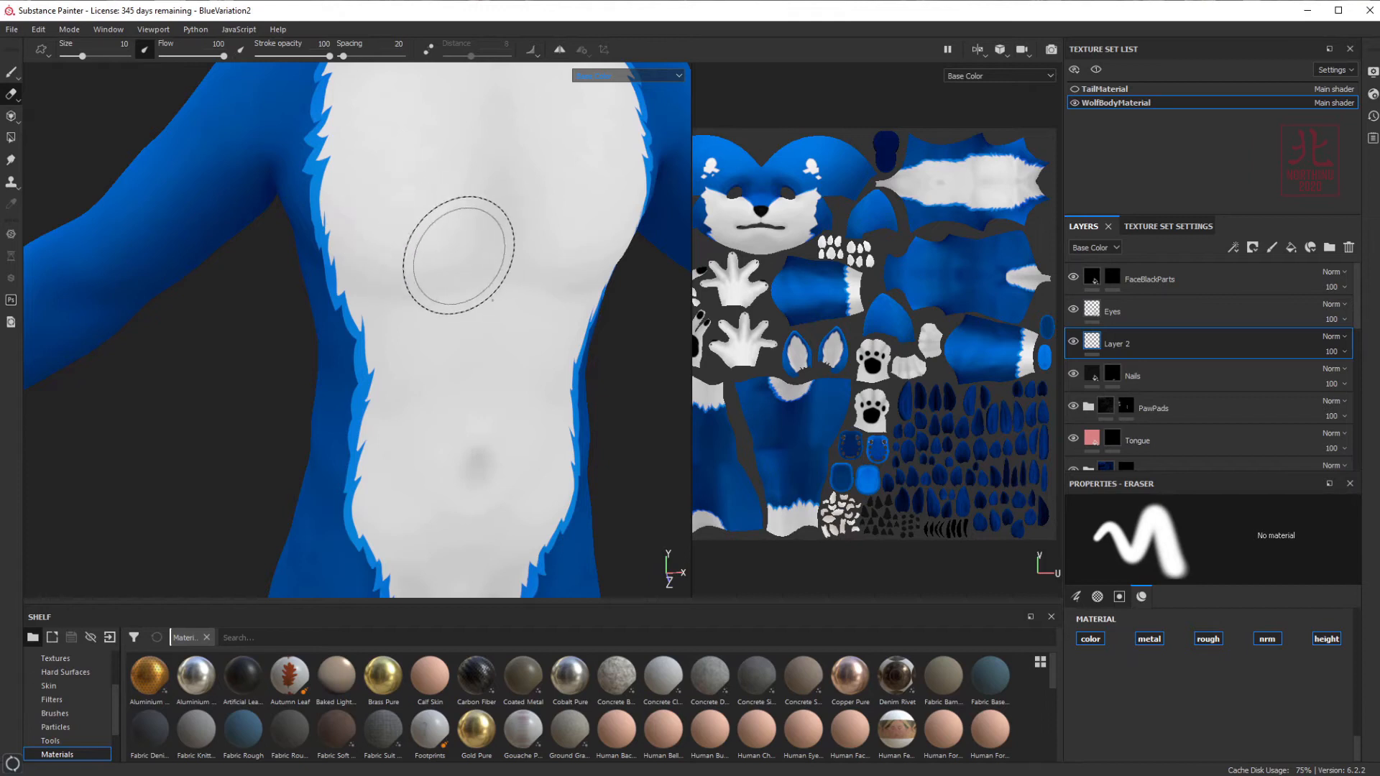
ctrl+right_drag(462, 261, 462, 225)
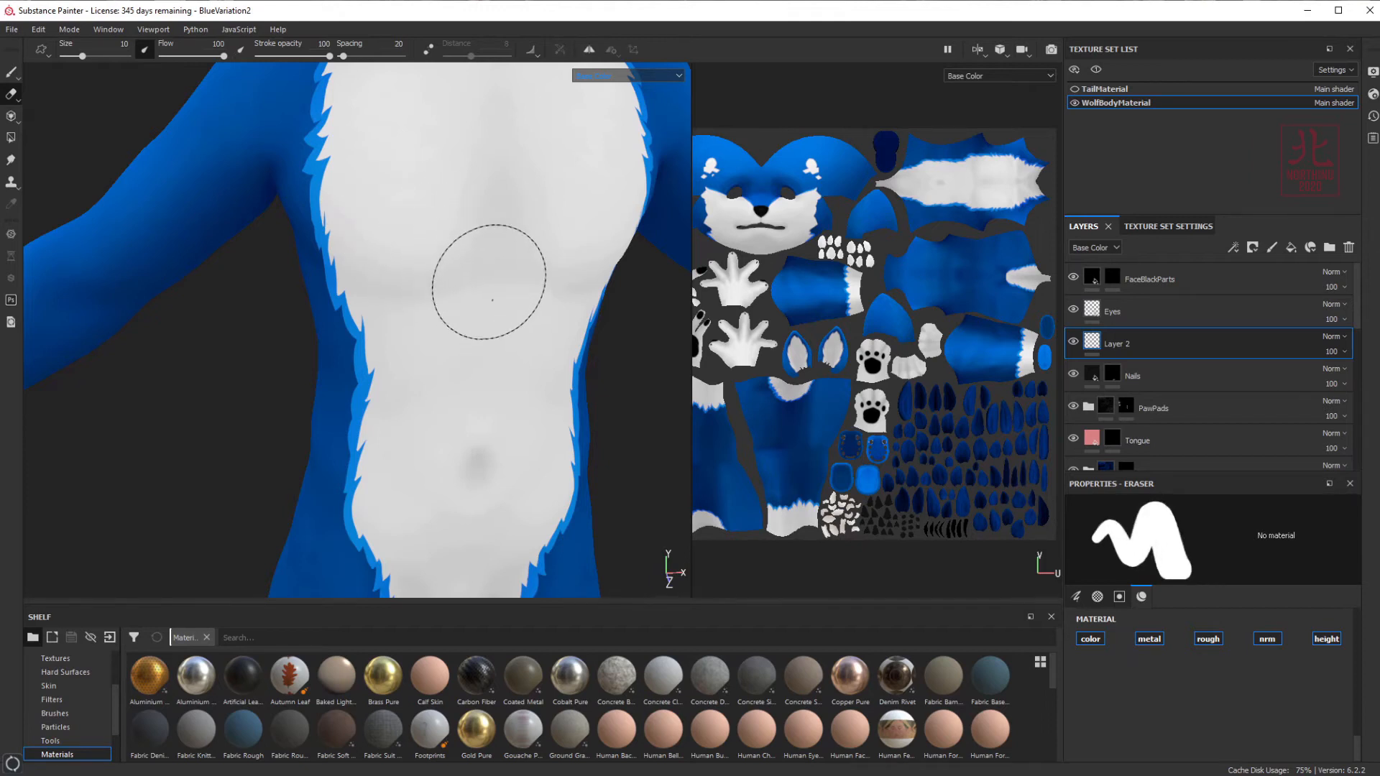
ctrl+right_drag(489, 283, 431, 282)
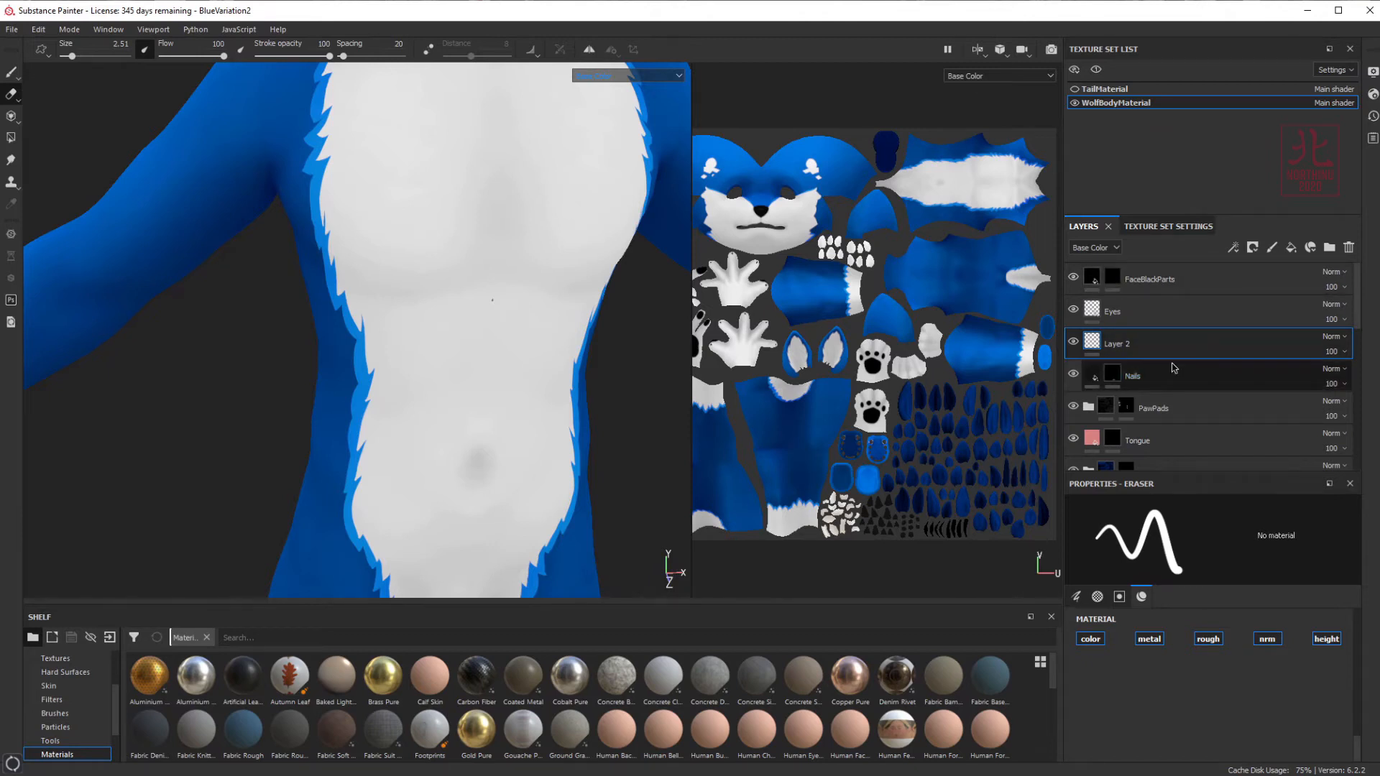
- Hide the LighterOutline folder and the WhiteFur folder directly above it, with the wolf's body in view
scroll(1186, 359, down, 3)
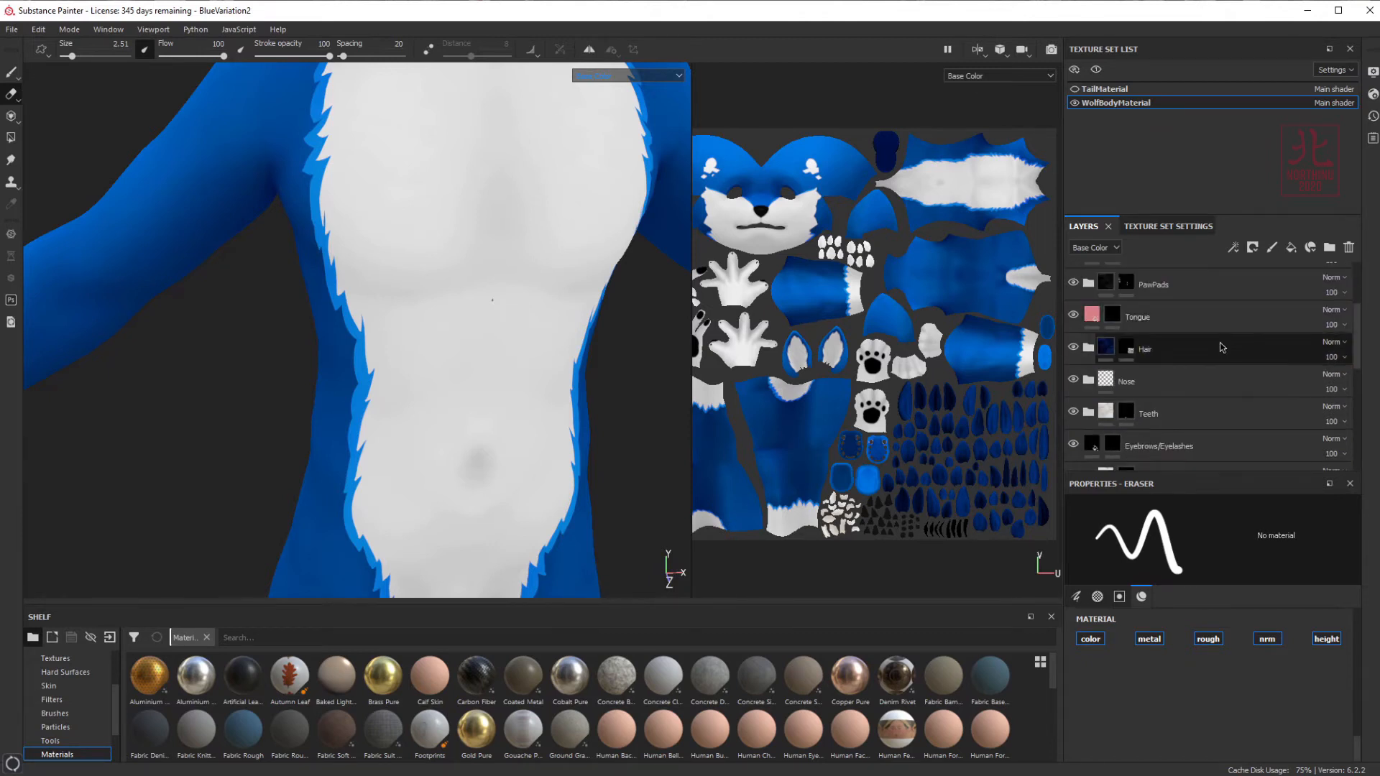
scroll(1220, 347, down, 5)
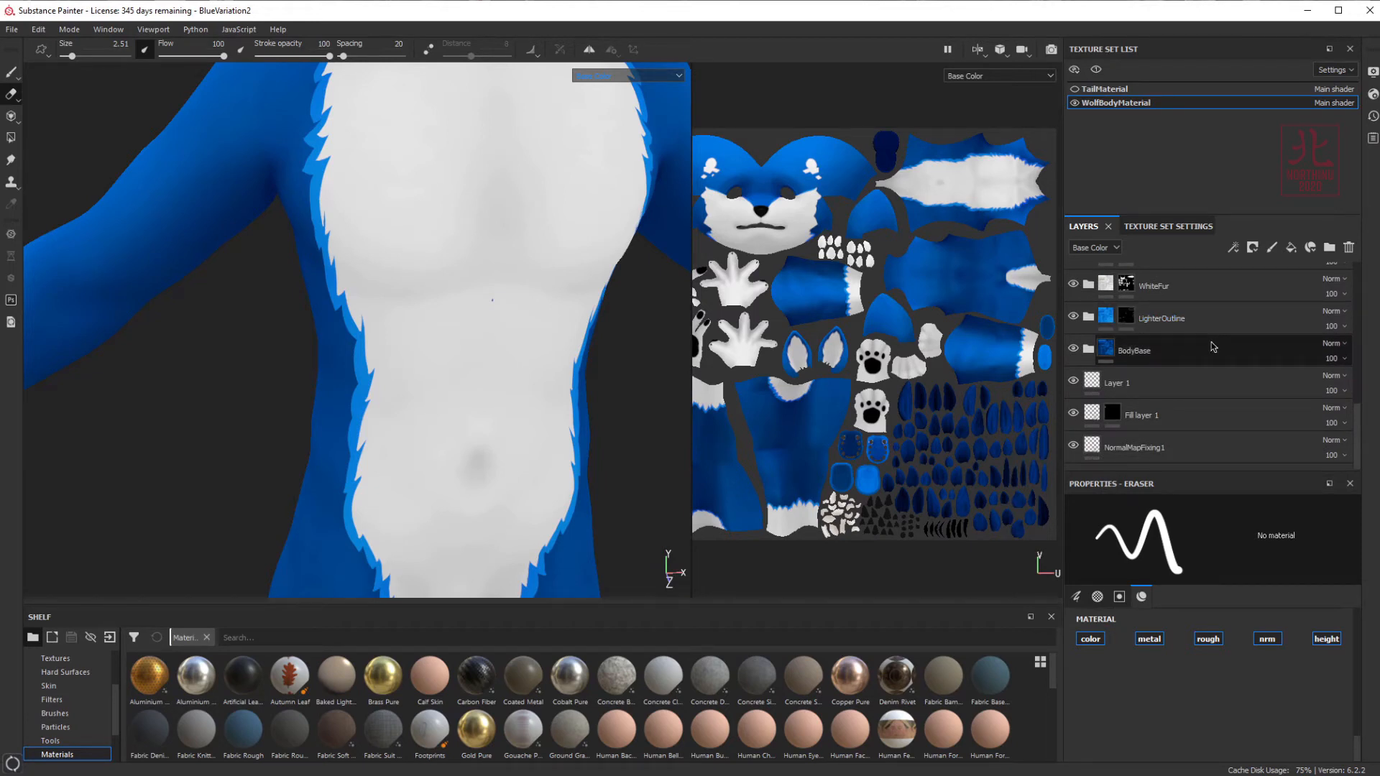
scroll(505, 382, down, 6)
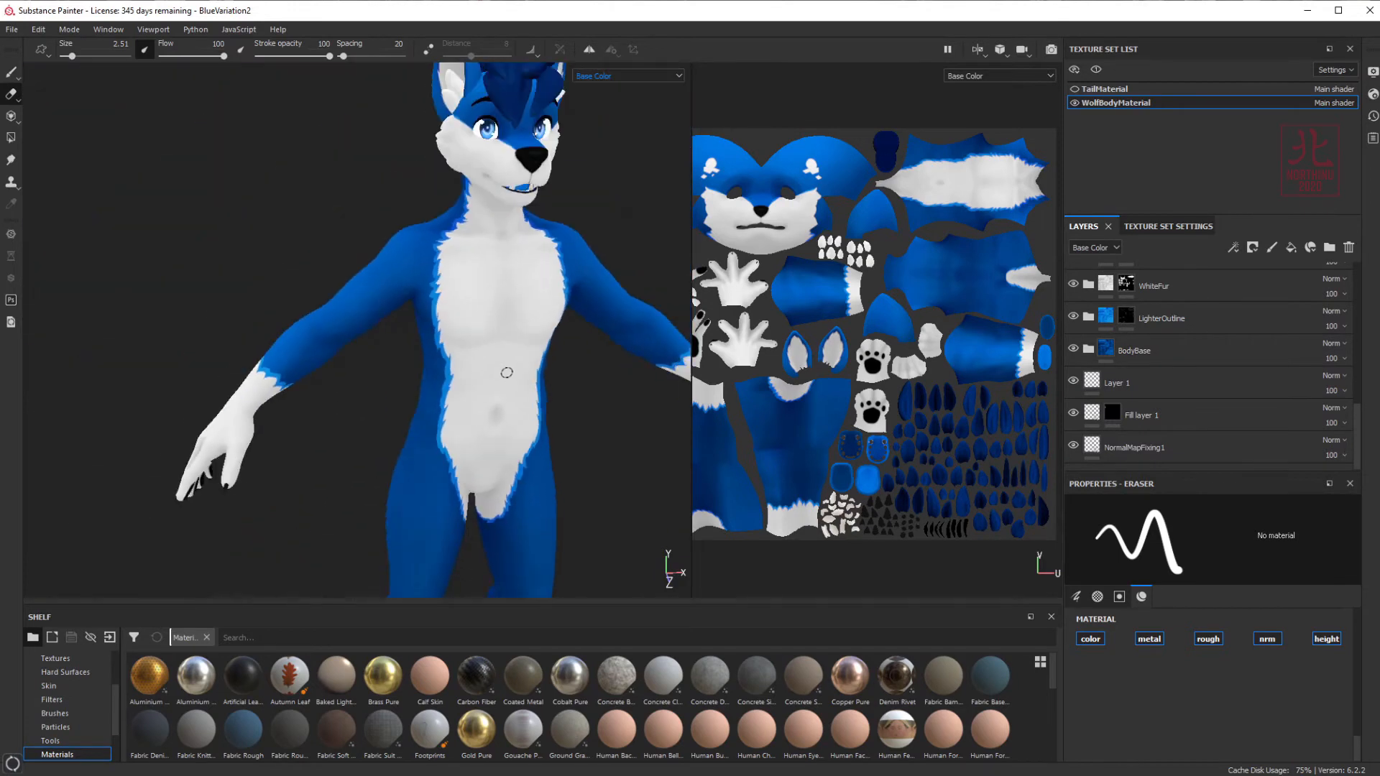
middle_drag(505, 382, 435, 356)
scroll(471, 362, down, 1)
scroll(424, 368, down, 1)
mouse_move(447, 338)
alt+mouse_down()
mouse_move(413, 339)
mouse_move(427, 334)
alt+mouse_up()
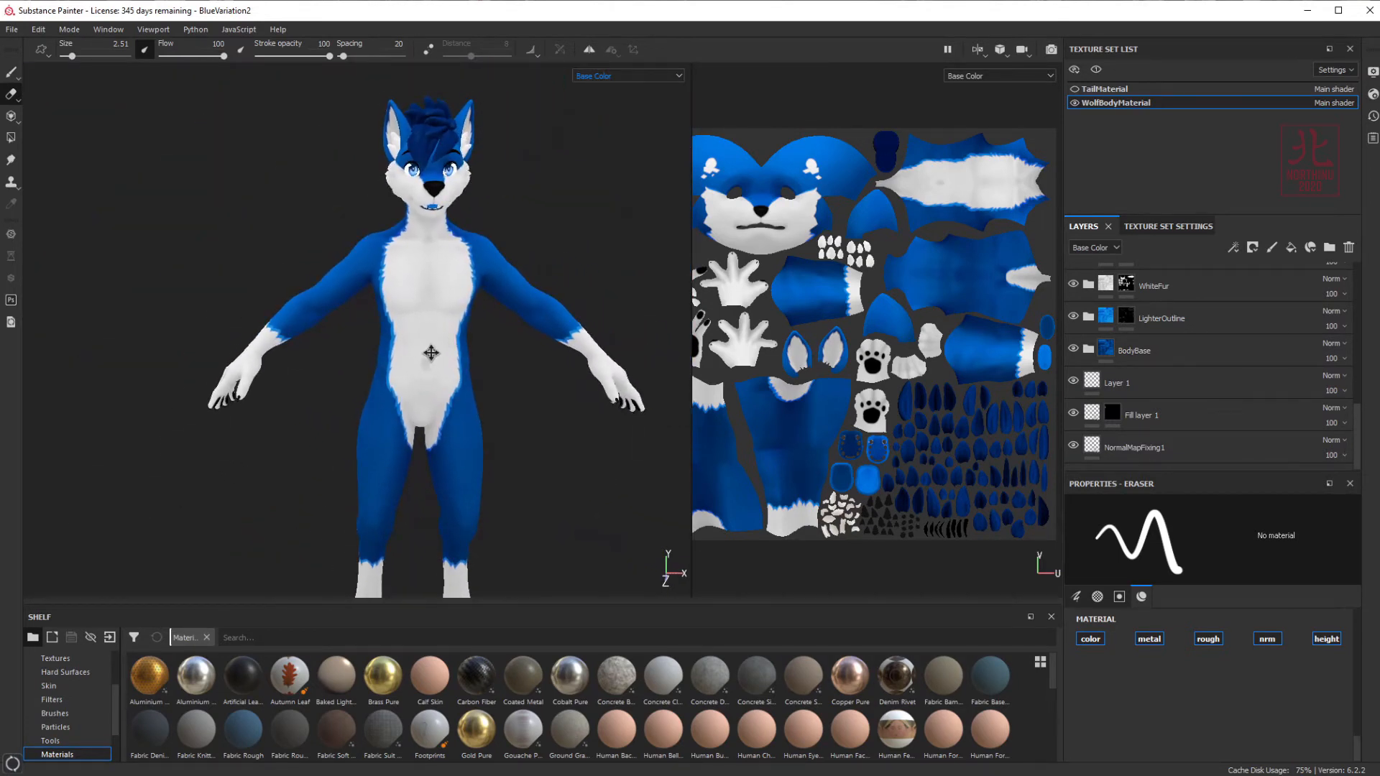
alt+middle_drag(431, 354, 423, 356)
click(1147, 352)
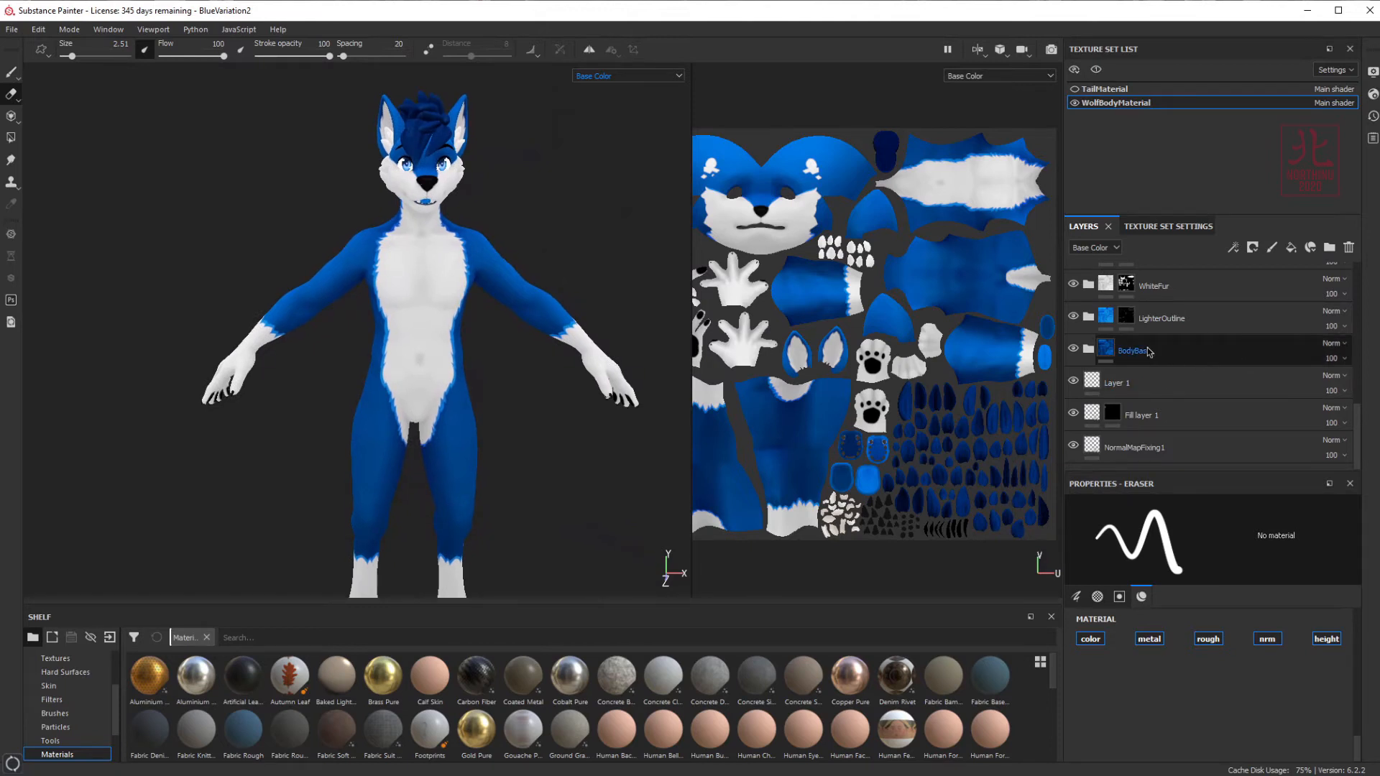
scroll(1082, 336, up, 1)
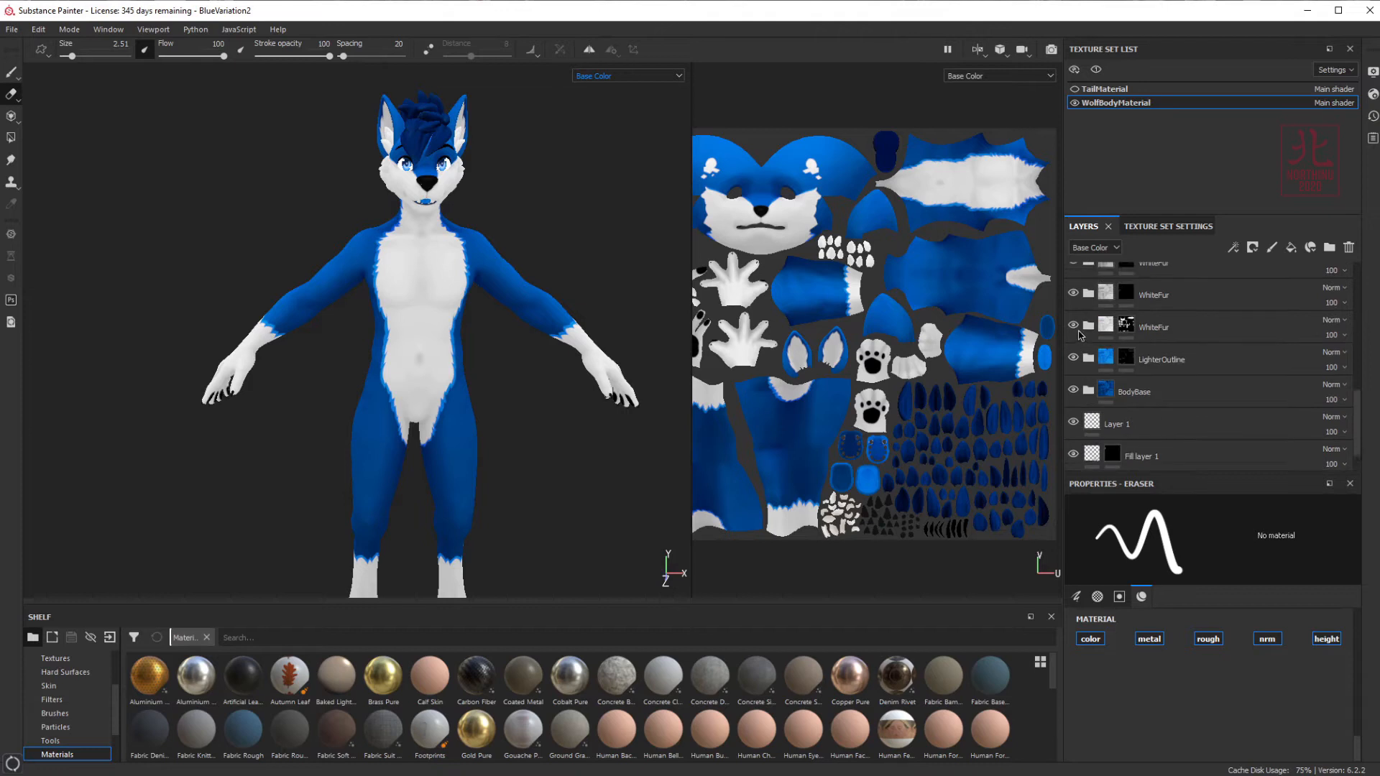
click(1074, 325)
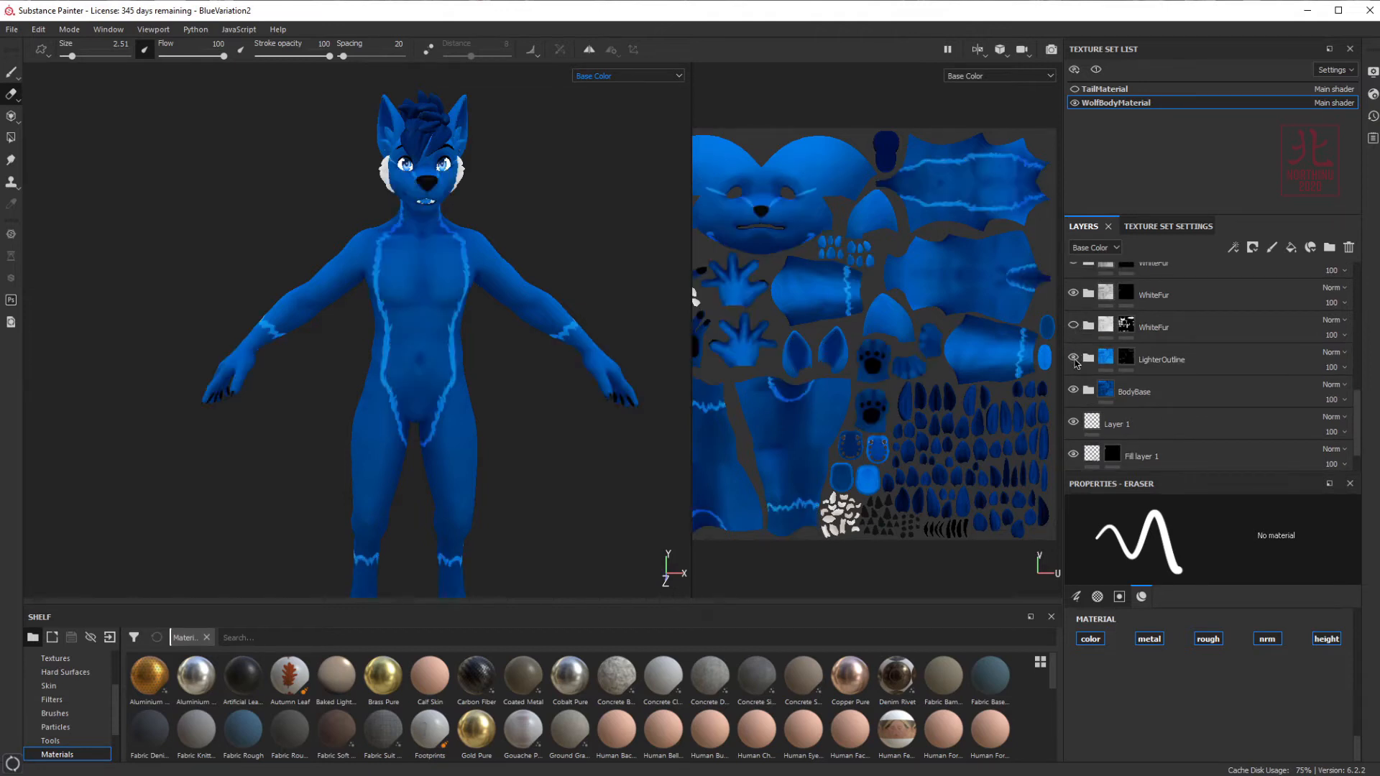
click(1073, 358)
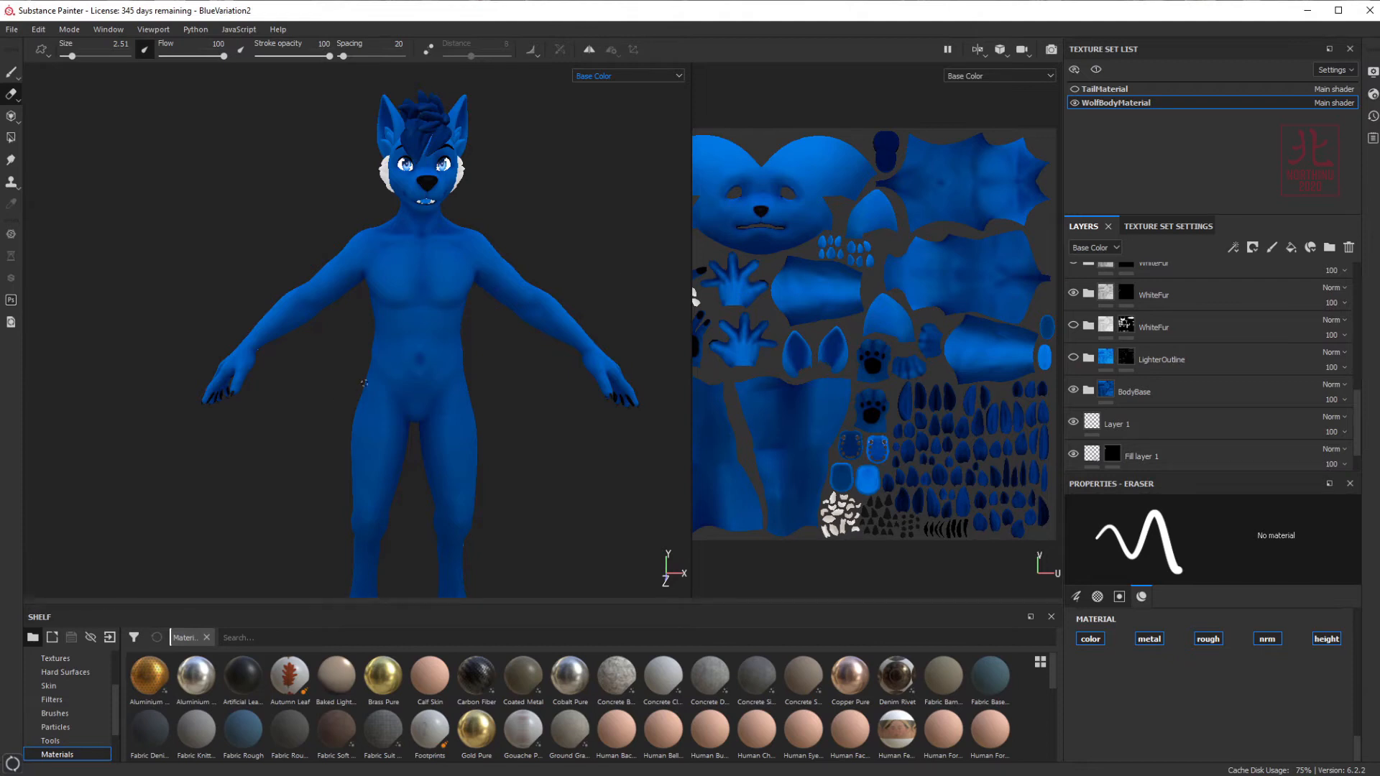
- Compare what the LighterOutline, WhiteFur and BodyBase folders contribute to the wolf by toggling each one's visibility and restoring it
middle_drag(409, 388, 413, 346)
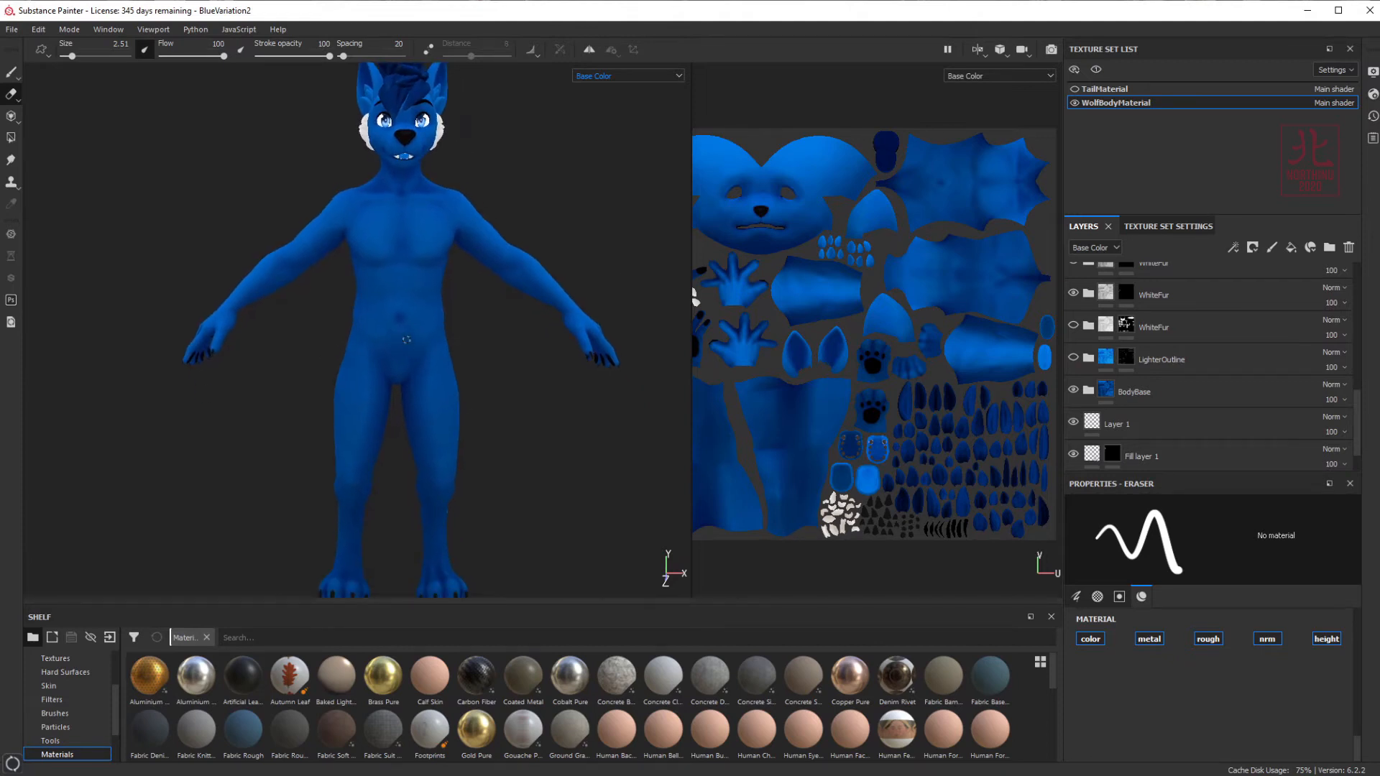
scroll(410, 345, down, 3)
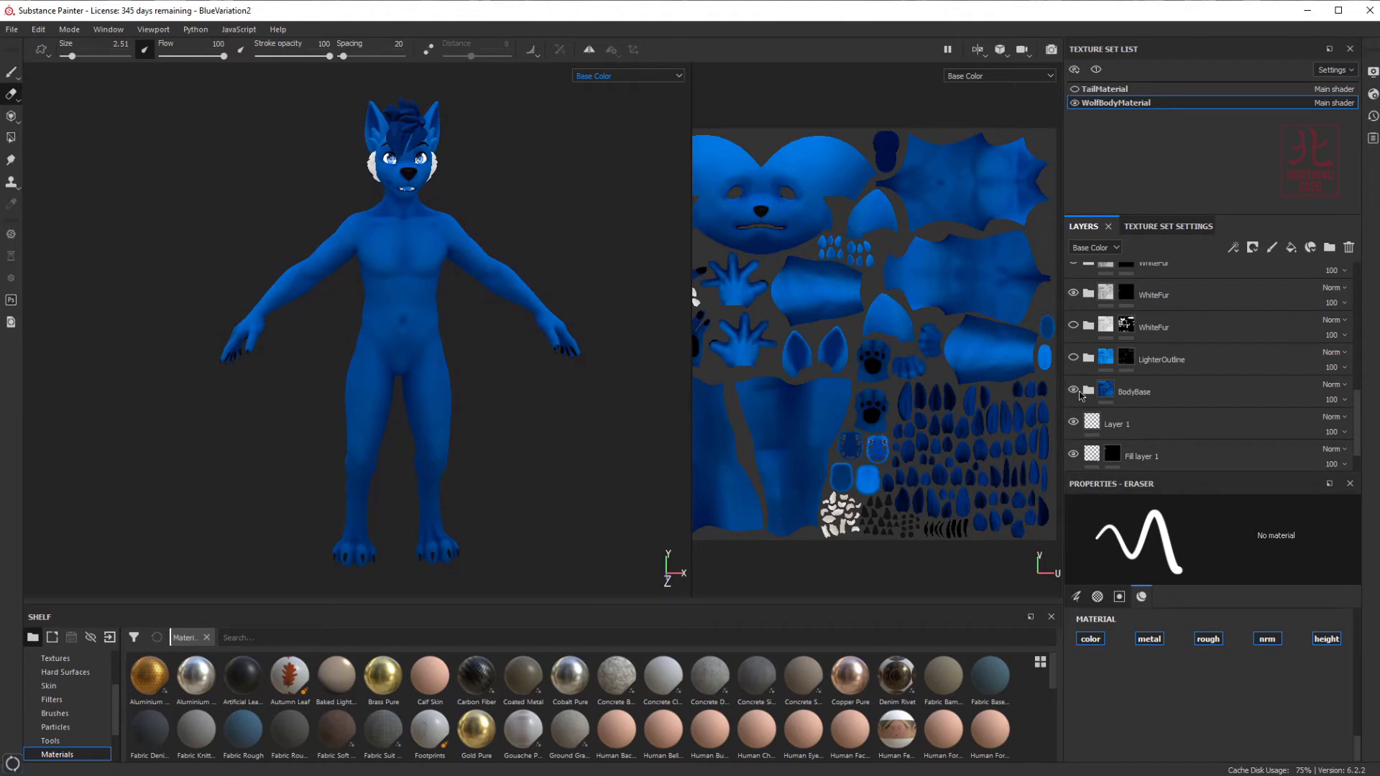
click(1074, 358)
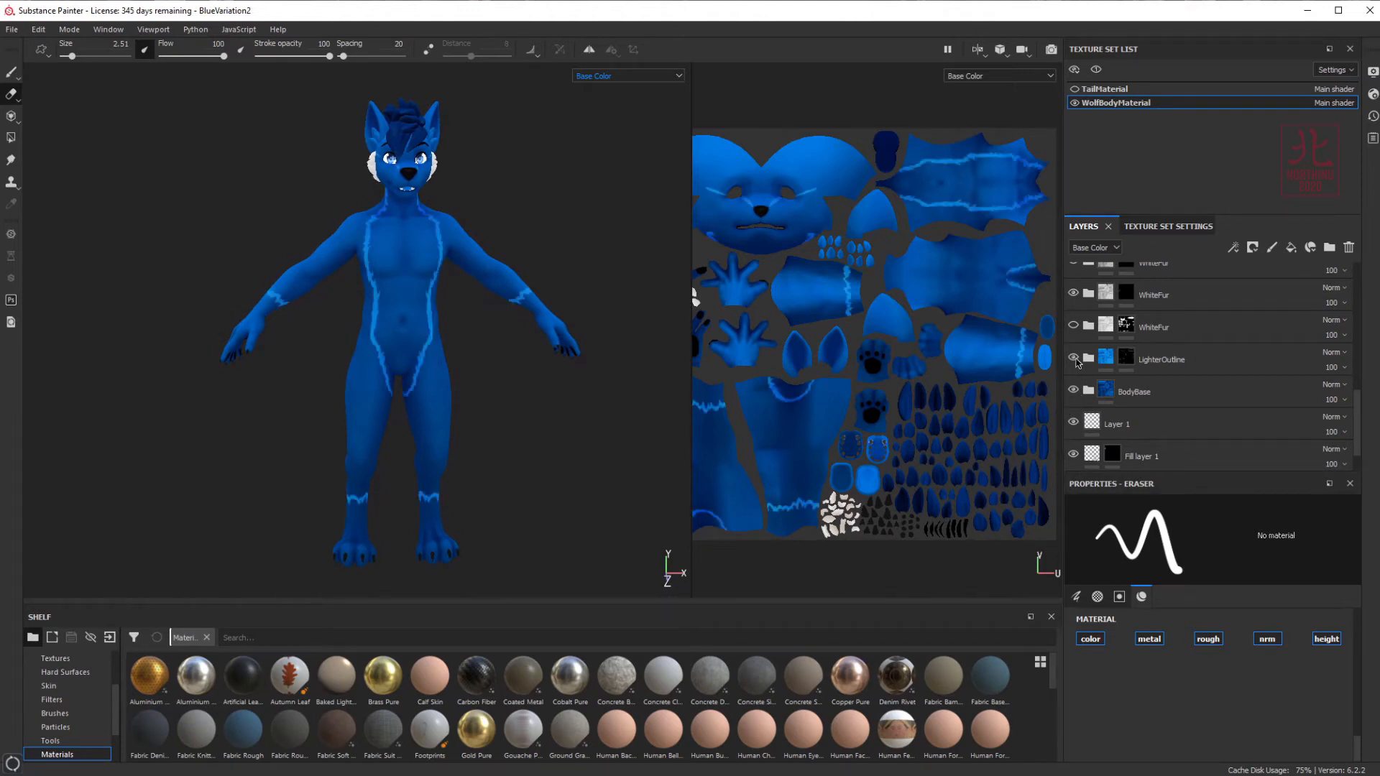
click(1074, 358)
click(1074, 327)
click(1074, 327)
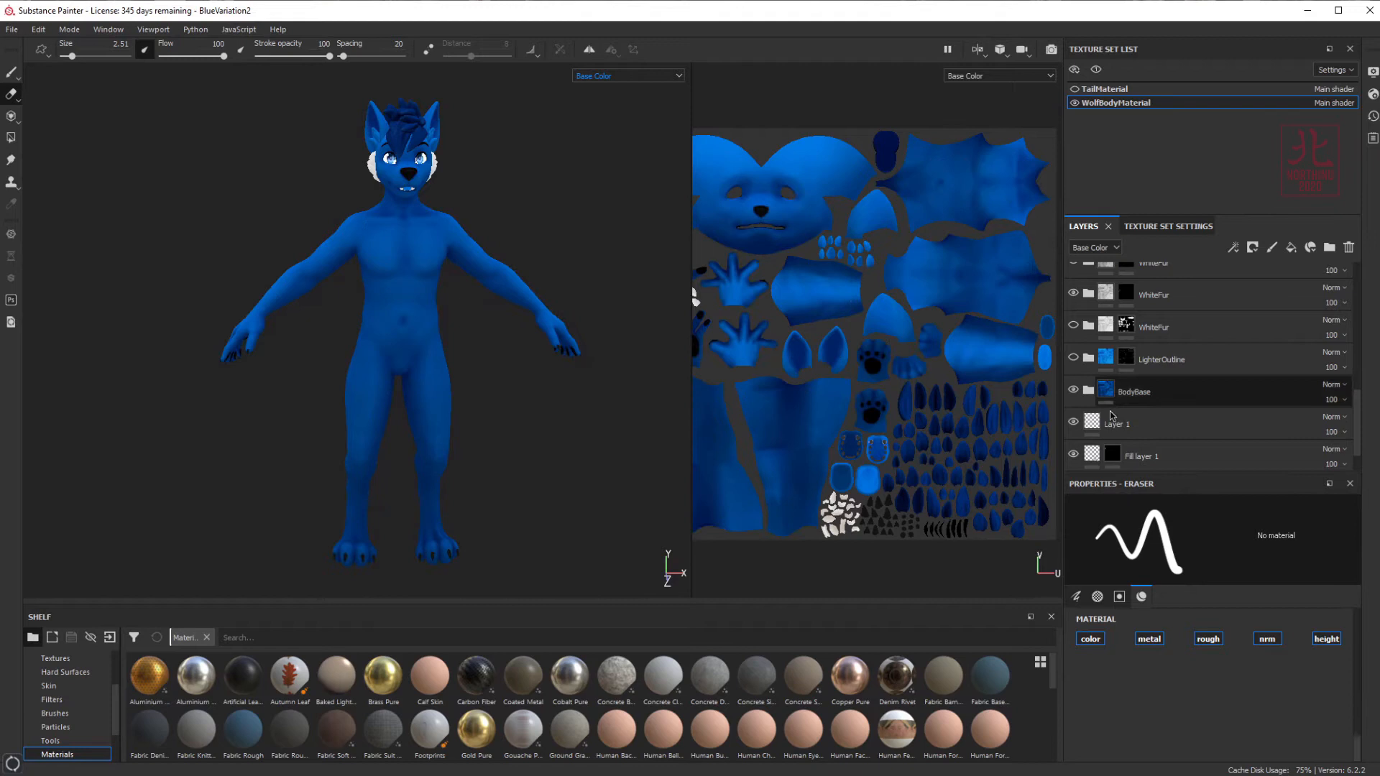
click(1074, 390)
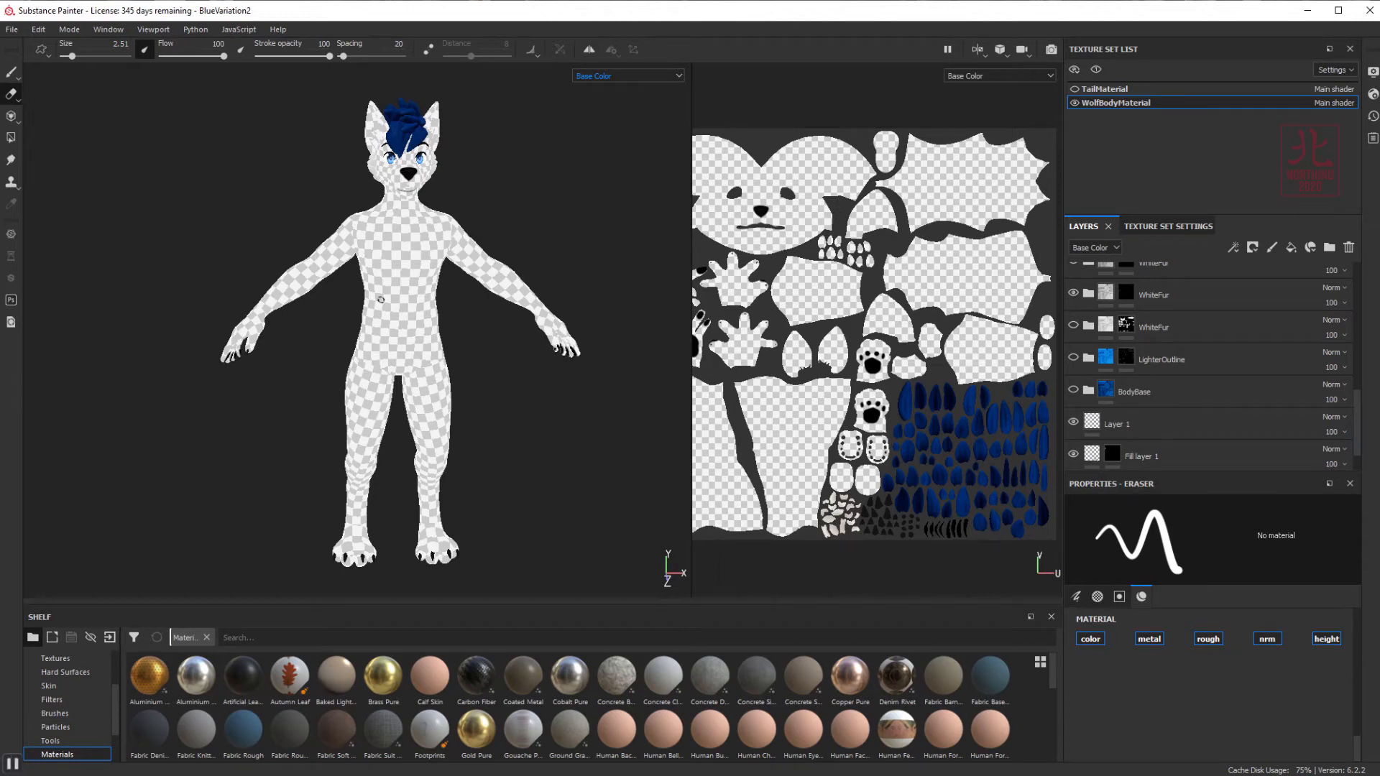
click(1074, 391)
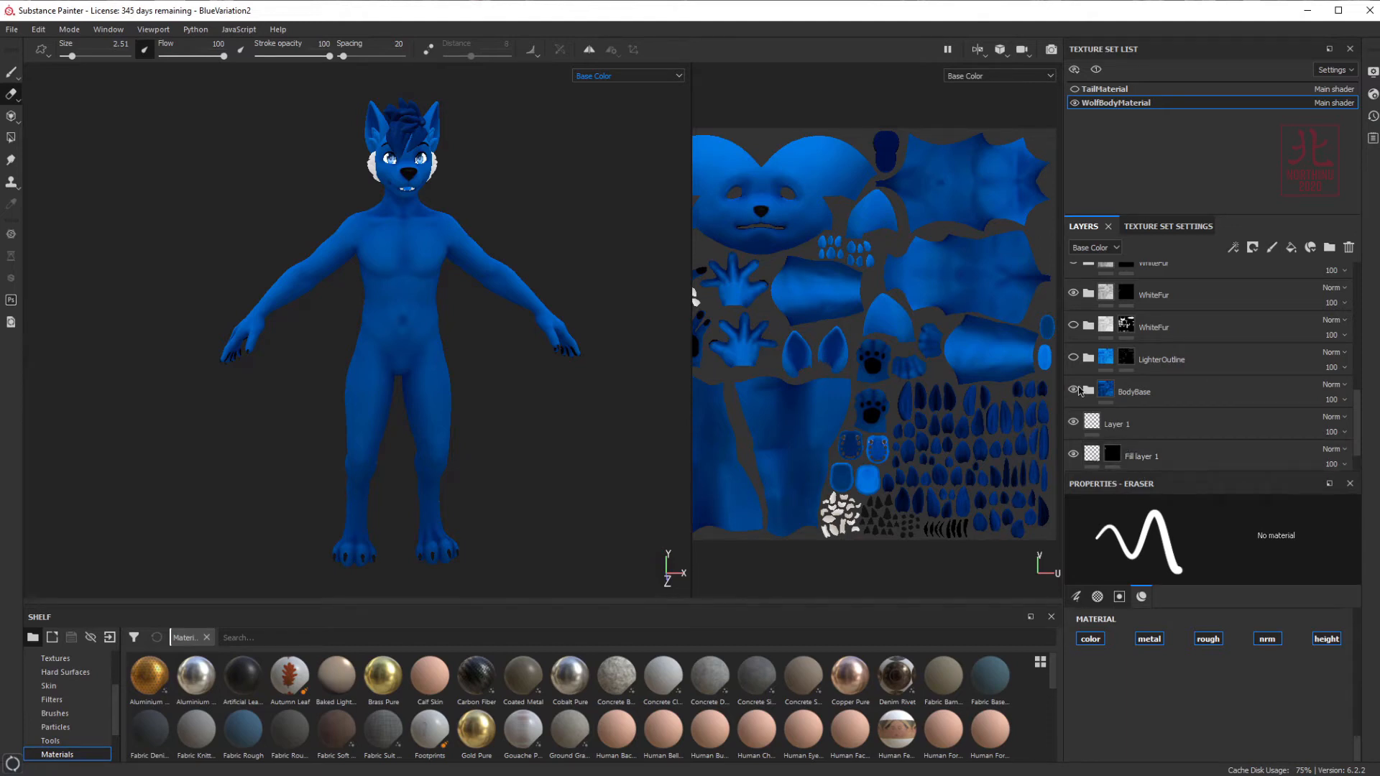
- Expand the BodyBase folder and select its Color fill layer
click(1121, 394)
click(1109, 397)
scroll(1107, 397, down, 3)
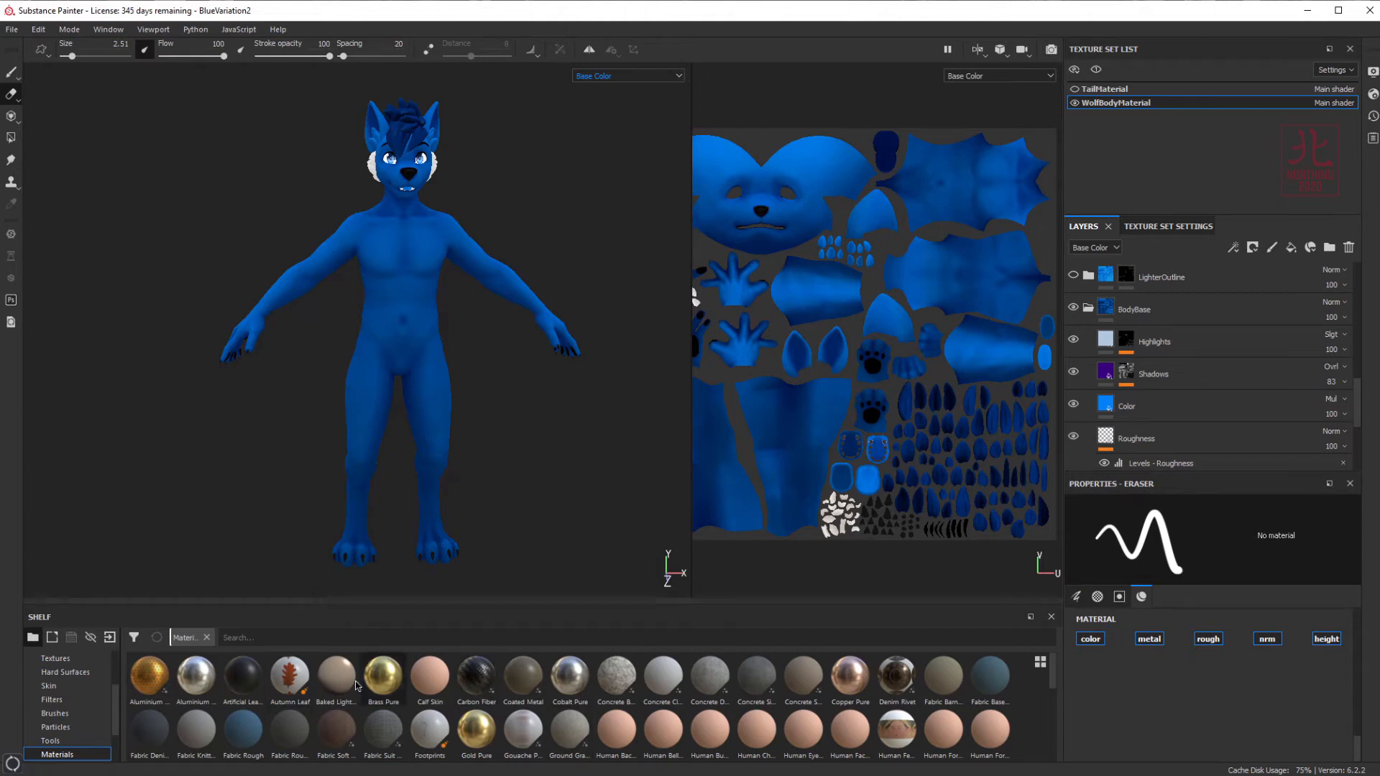
click(1138, 408)
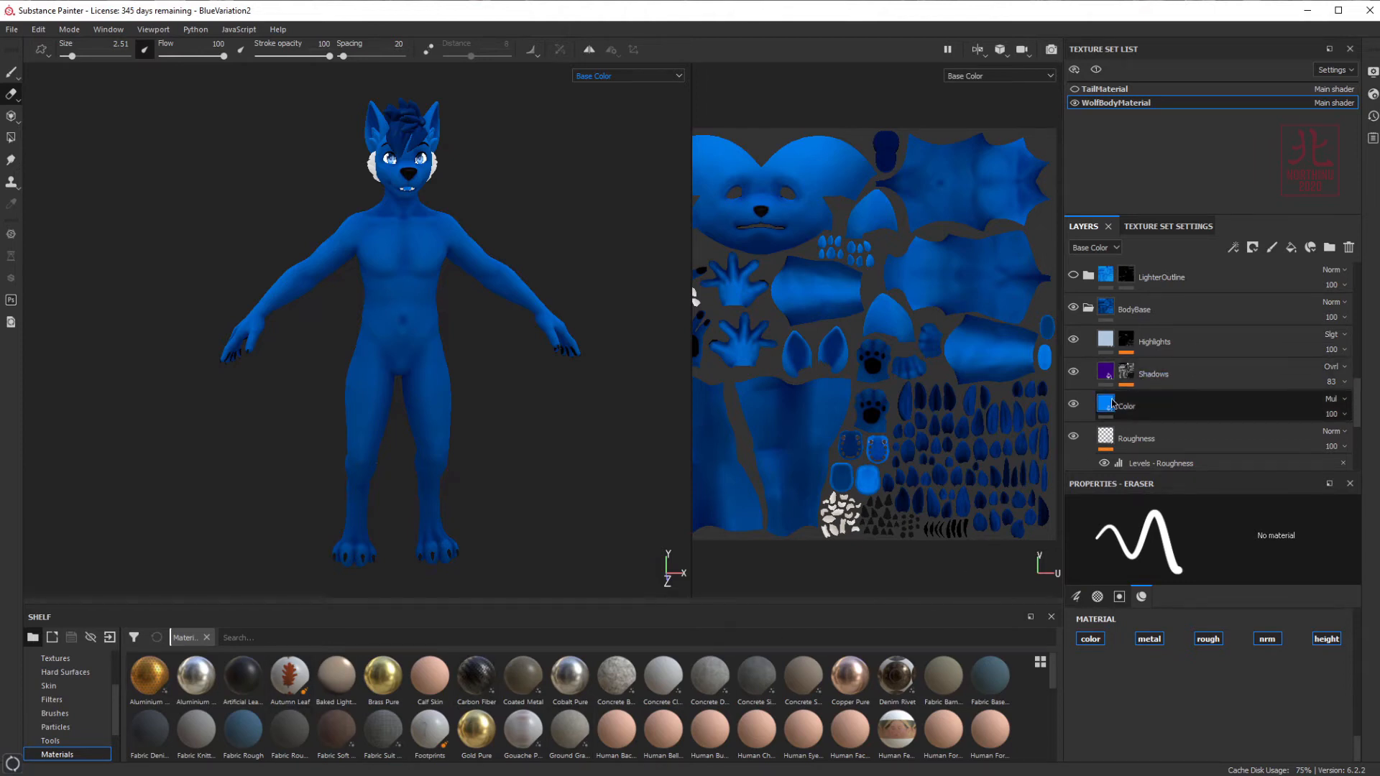
click(1126, 410)
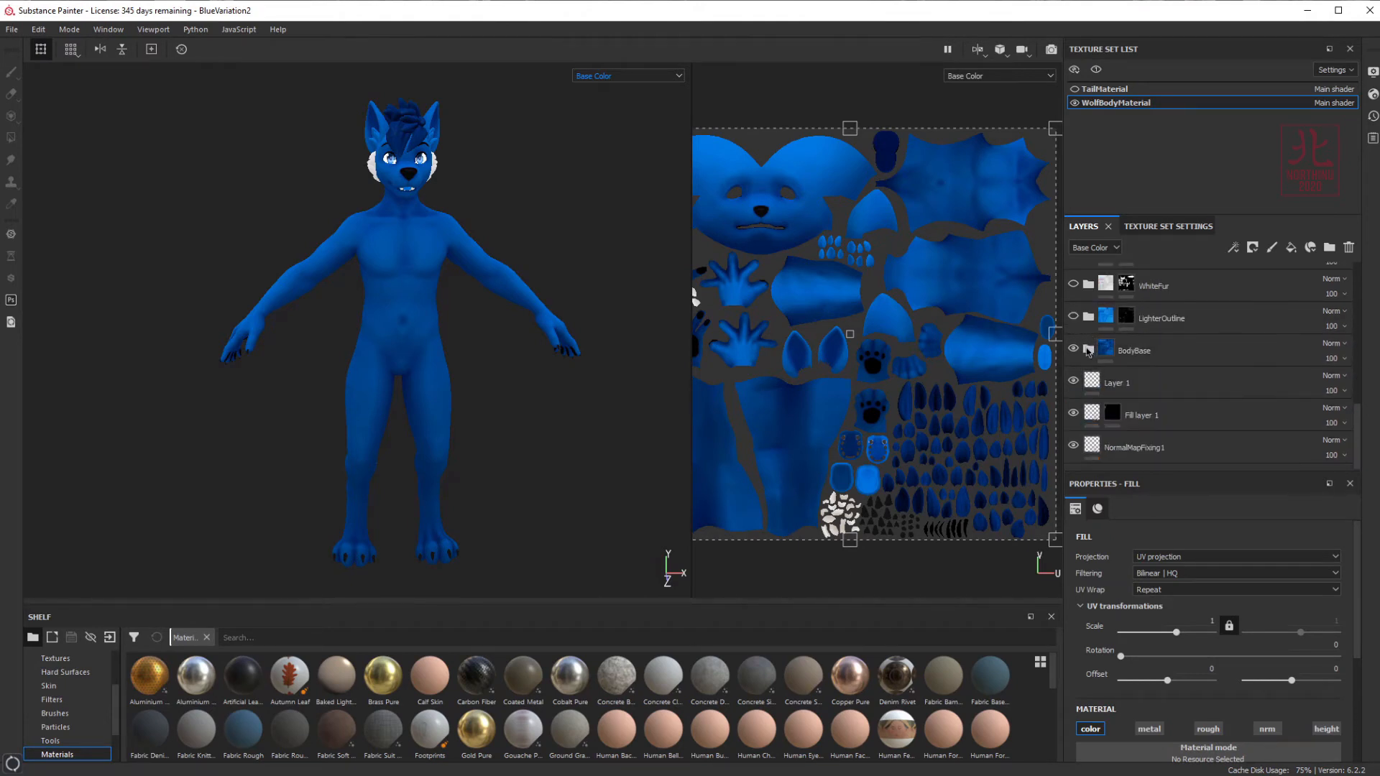
scroll(1104, 365, up, 1)
scroll(1103, 363, down, 1)
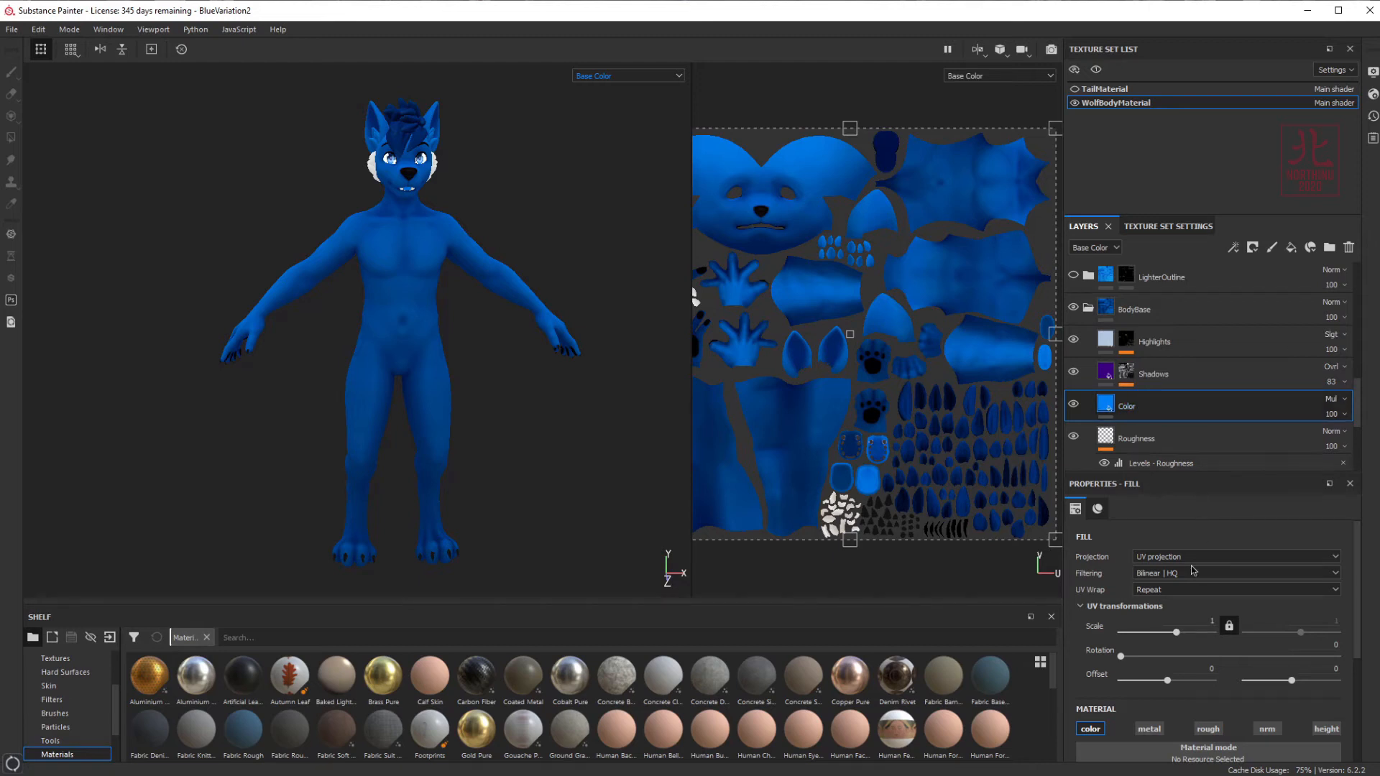
- Try a muted grey-blue as the Color layer's base color, and replace it with a reddish brown sampled from the Autumn Leaf thumbnail
scroll(1176, 540, down, 3)
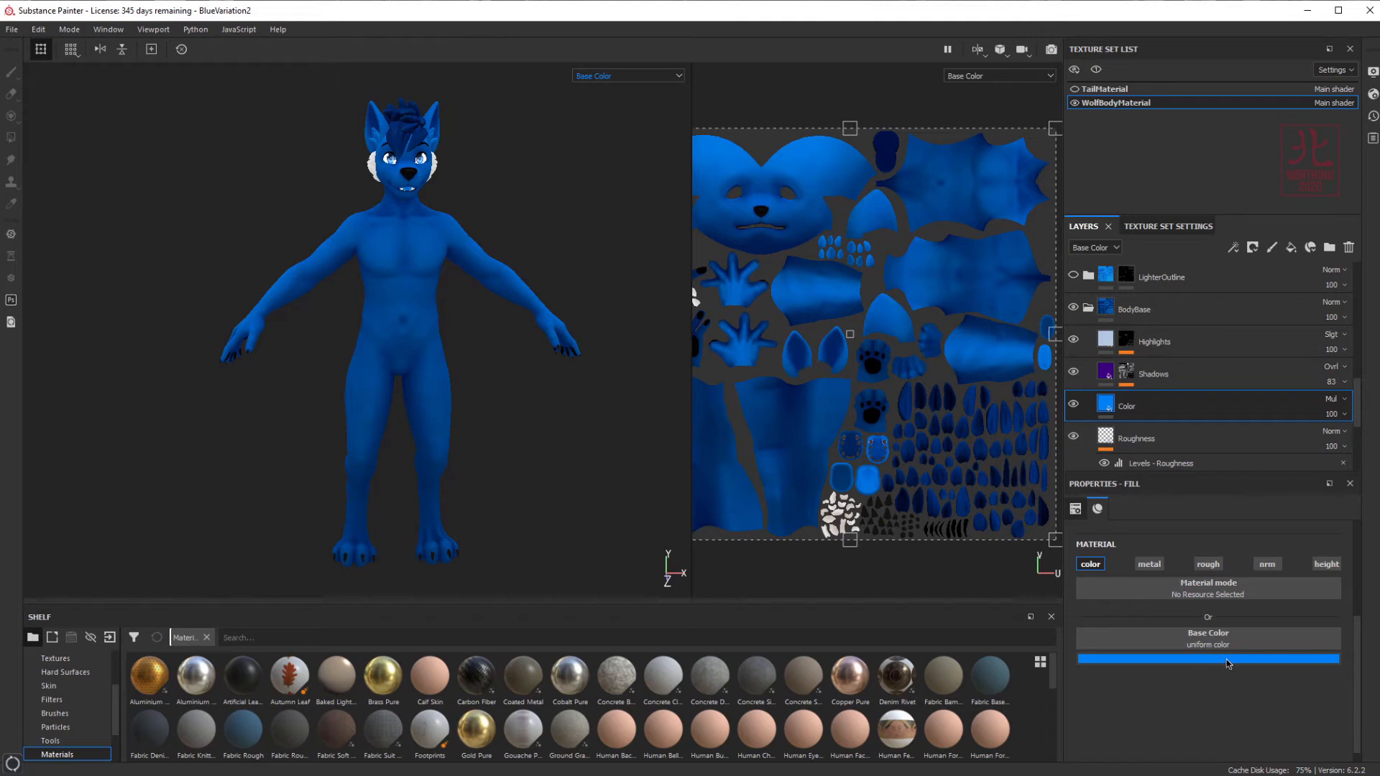
click(1204, 659)
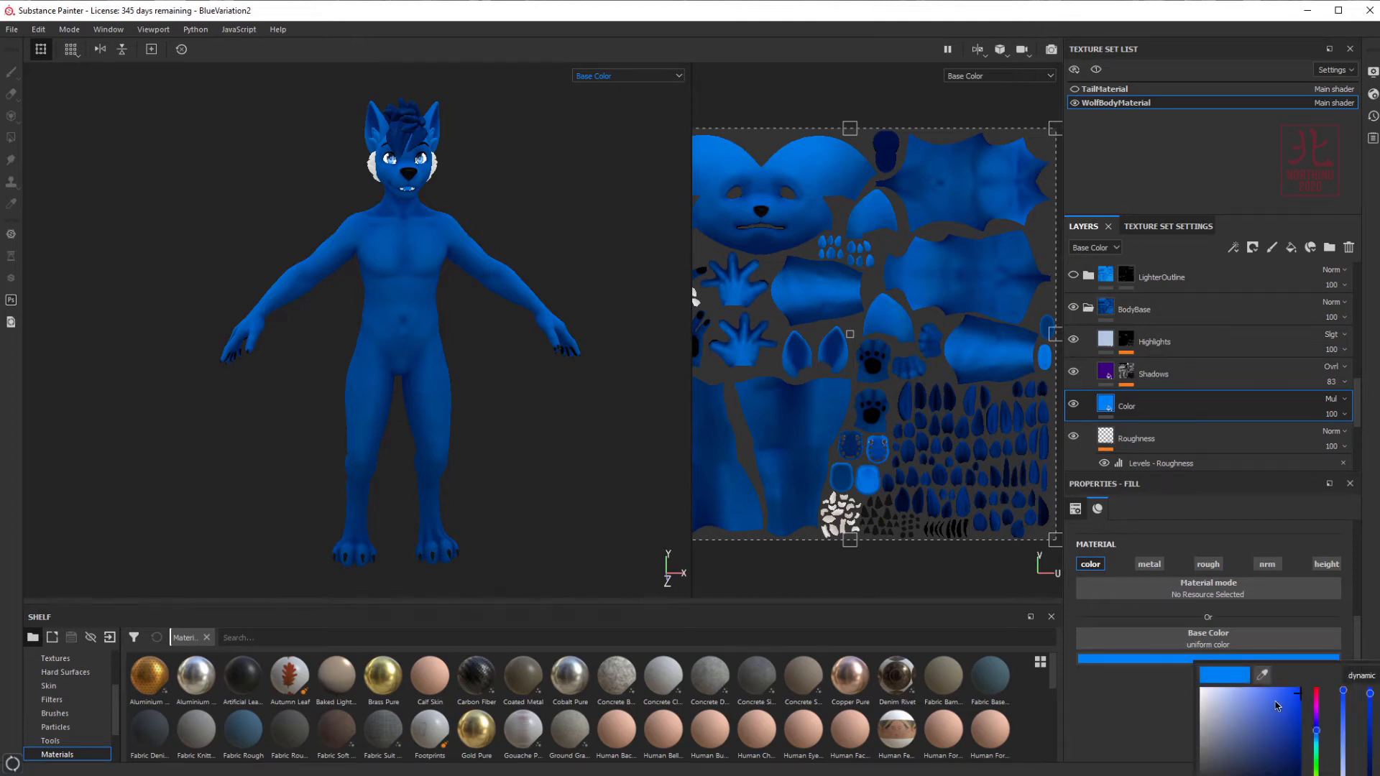
mouse_move(1279, 707)
mouse_down()
mouse_move(1222, 736)
mouse_move(1263, 745)
mouse_move(1220, 719)
mouse_up()
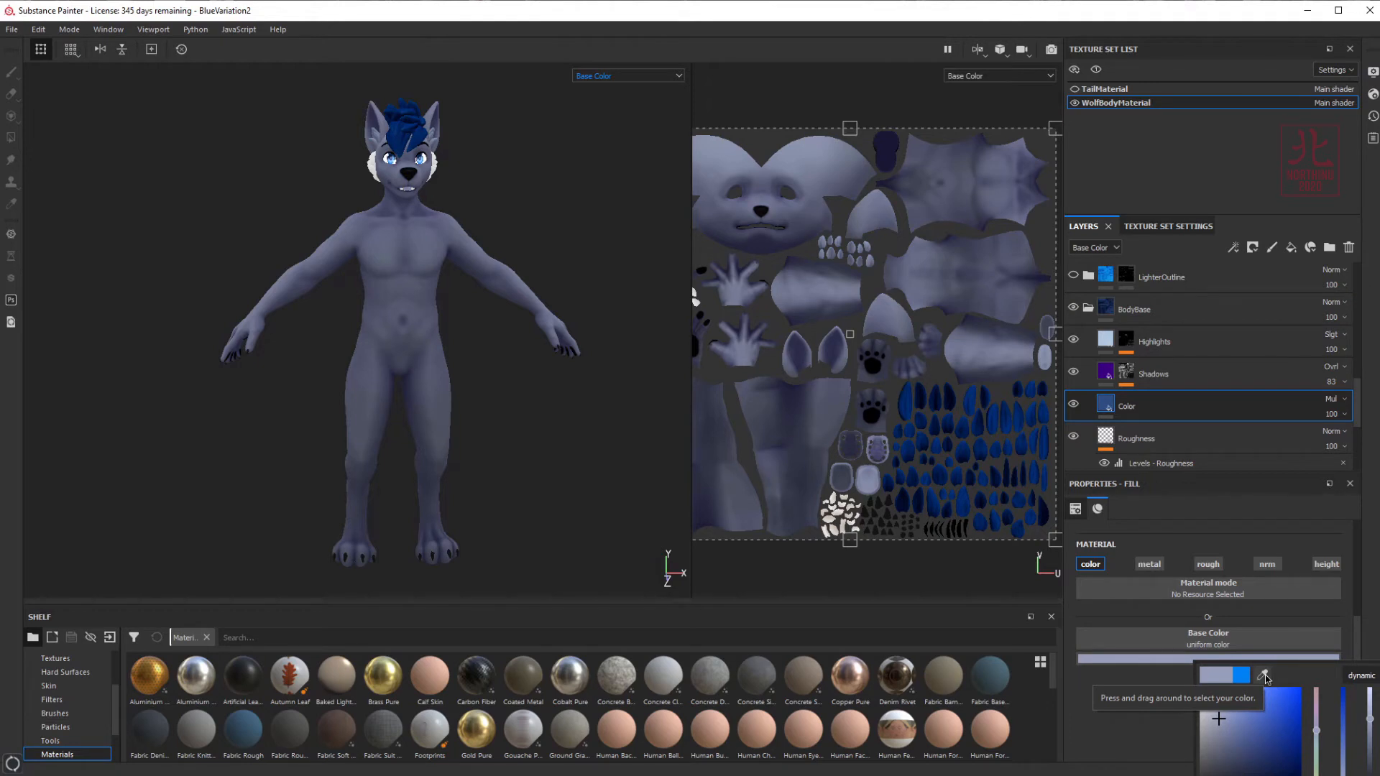
mouse_move(1266, 679)
mouse_down()
mouse_move(494, 570)
mouse_move(0, 469)
mouse_move(83, 247)
mouse_move(459, 607)
mouse_move(429, 696)
mouse_move(401, 669)
mouse_move(304, 659)
mouse_up()
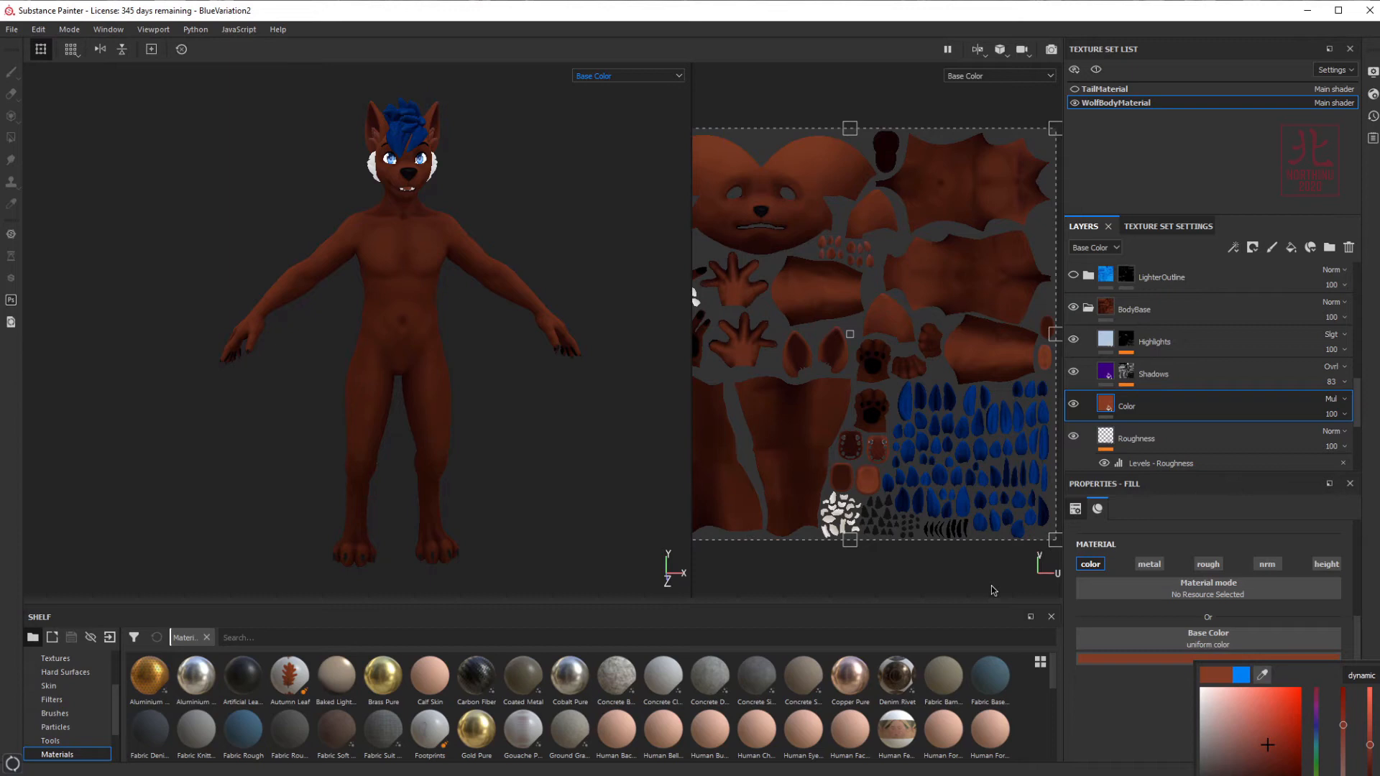
click(1131, 698)
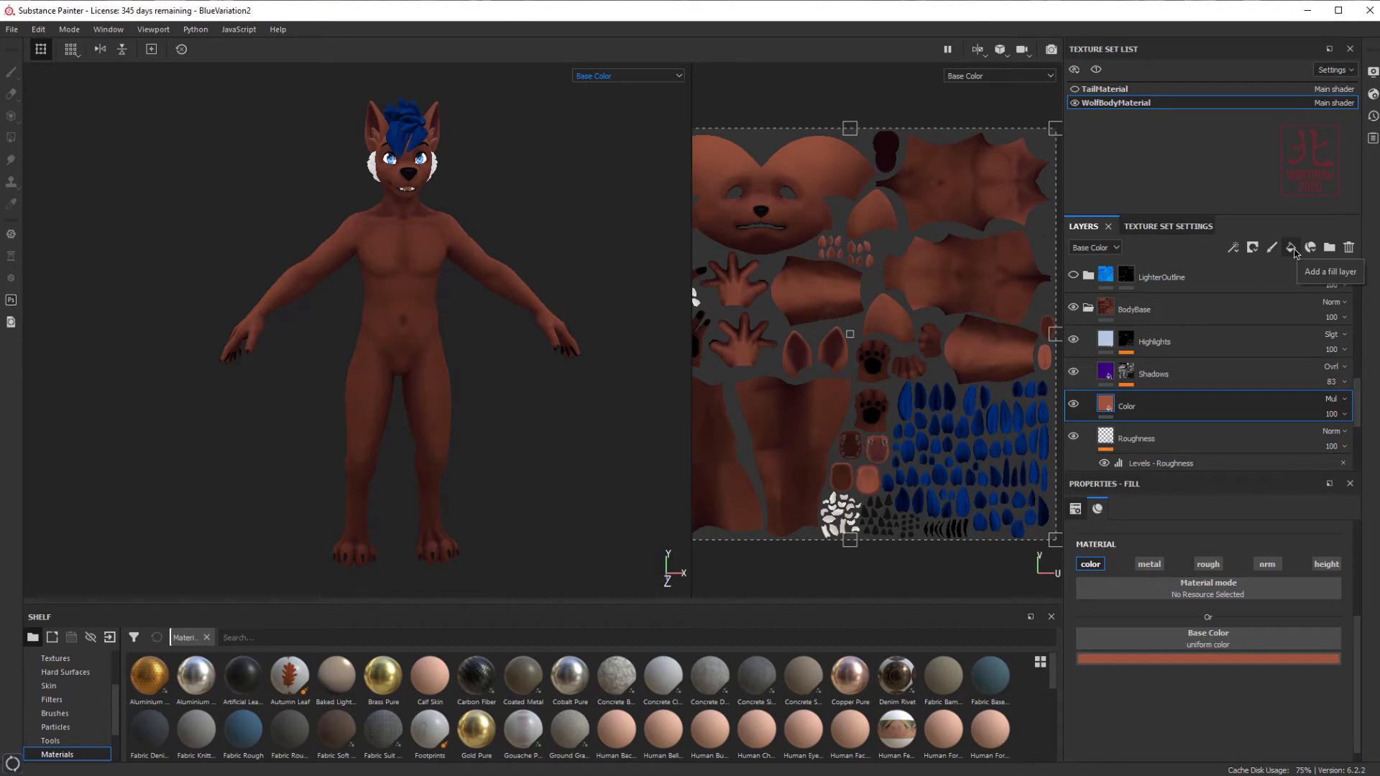
- Darken the Color layer's base color to a deeper reddish brown
click(1209, 658)
click(1255, 723)
drag(1255, 723, 1261, 736)
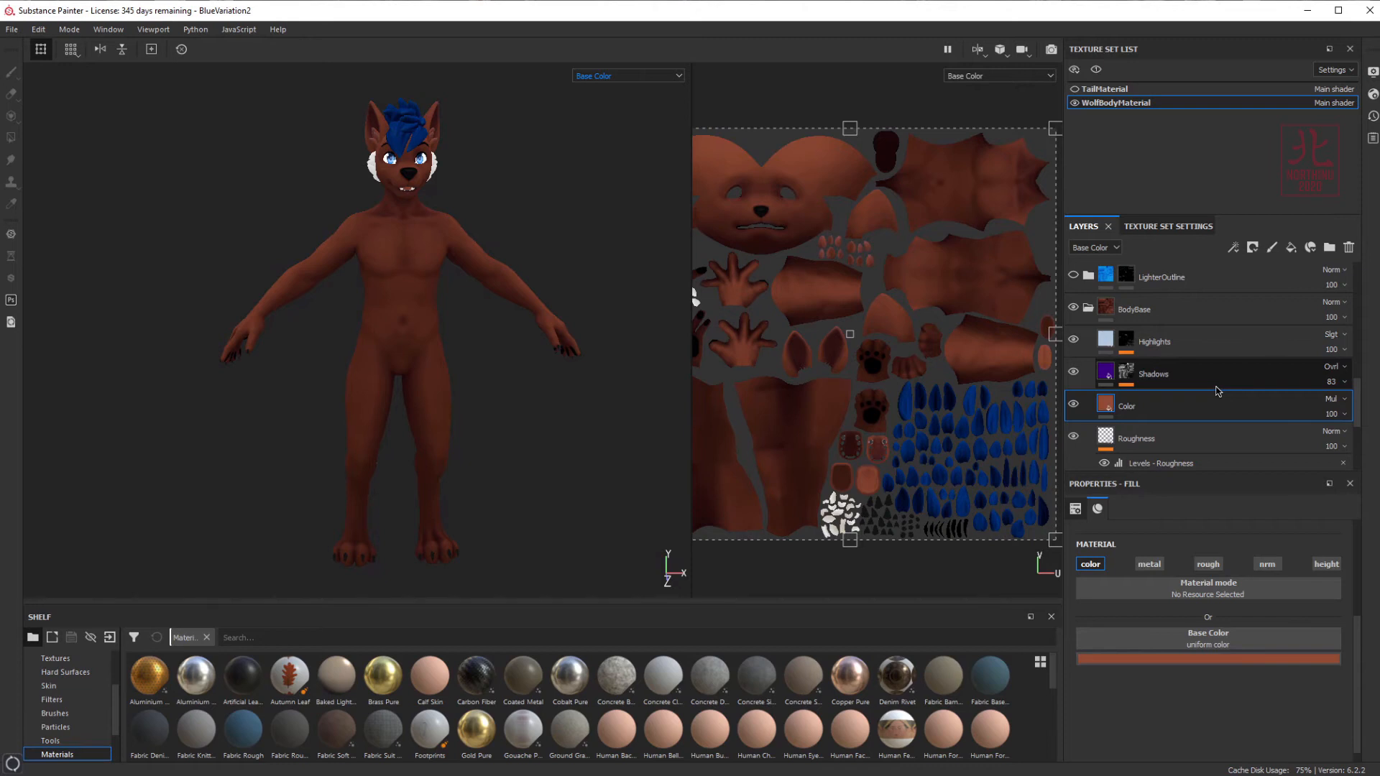
- Add a paint layer directly above the BodyBase folder and set its brush base color to a medium blue
click(1207, 313)
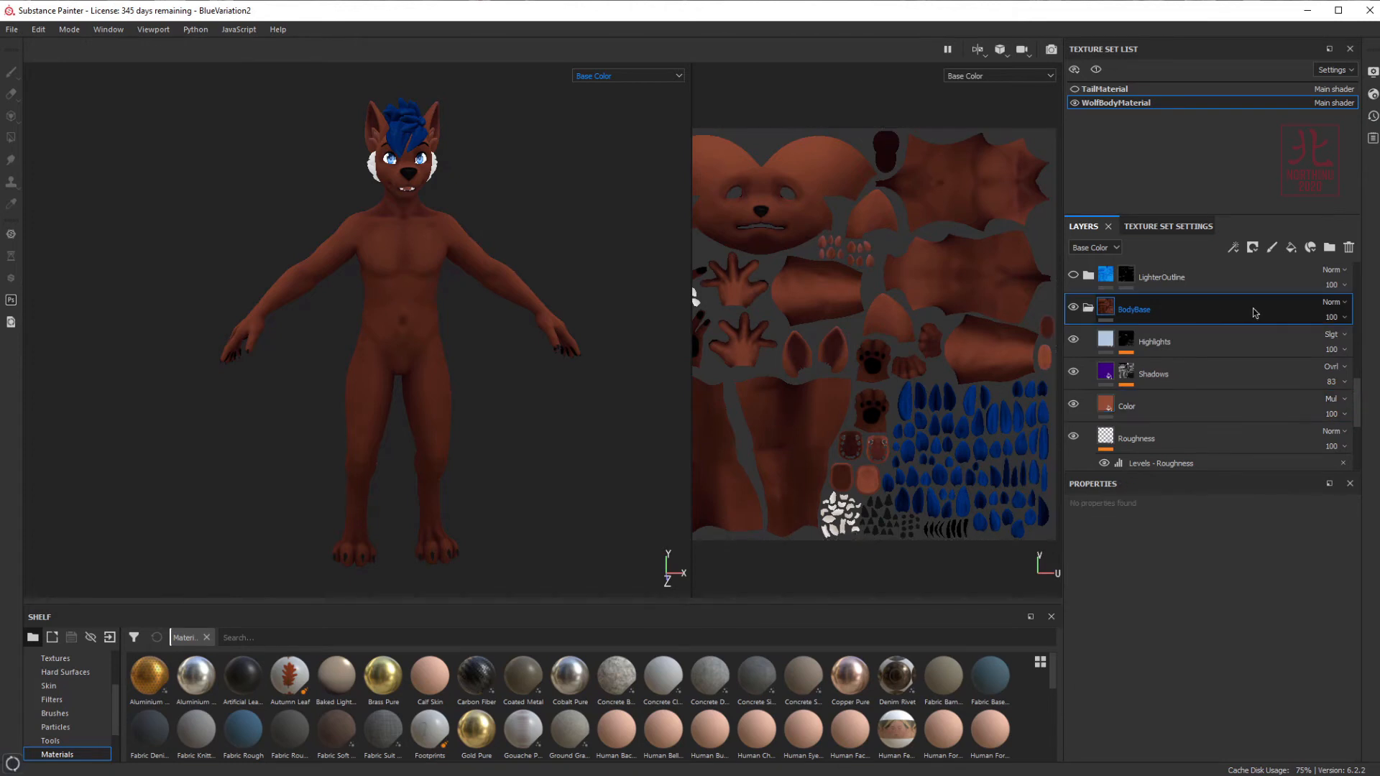
click(1270, 249)
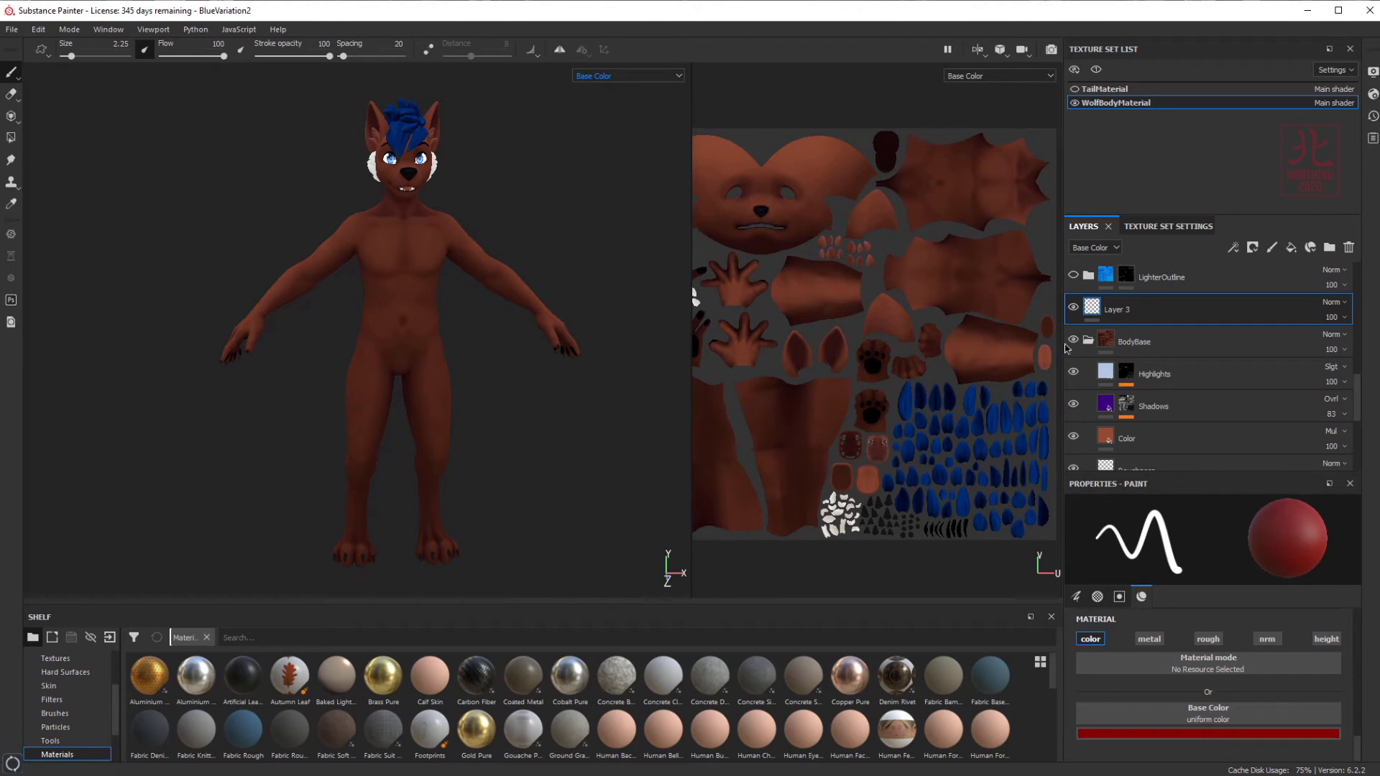
click(1163, 719)
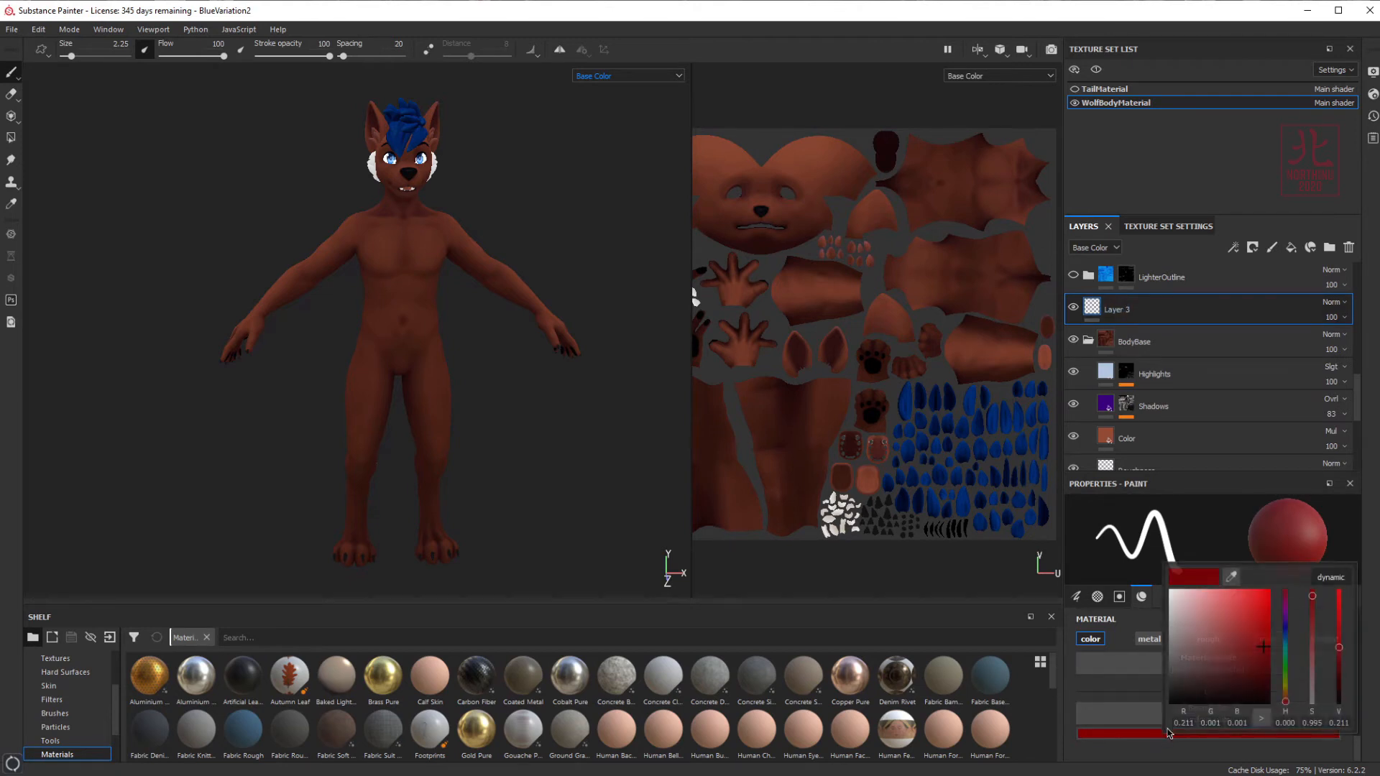
click(1285, 633)
drag(1238, 645, 1238, 623)
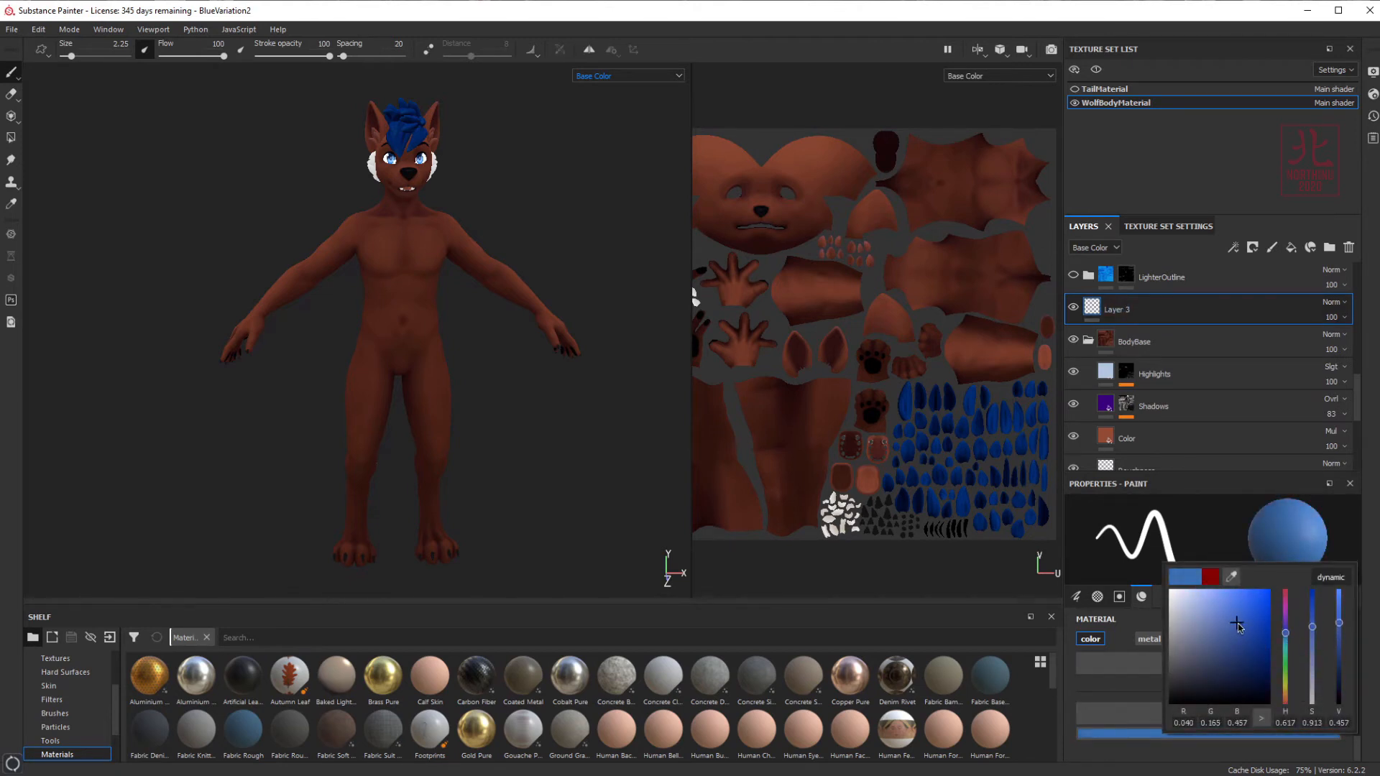
click(1124, 754)
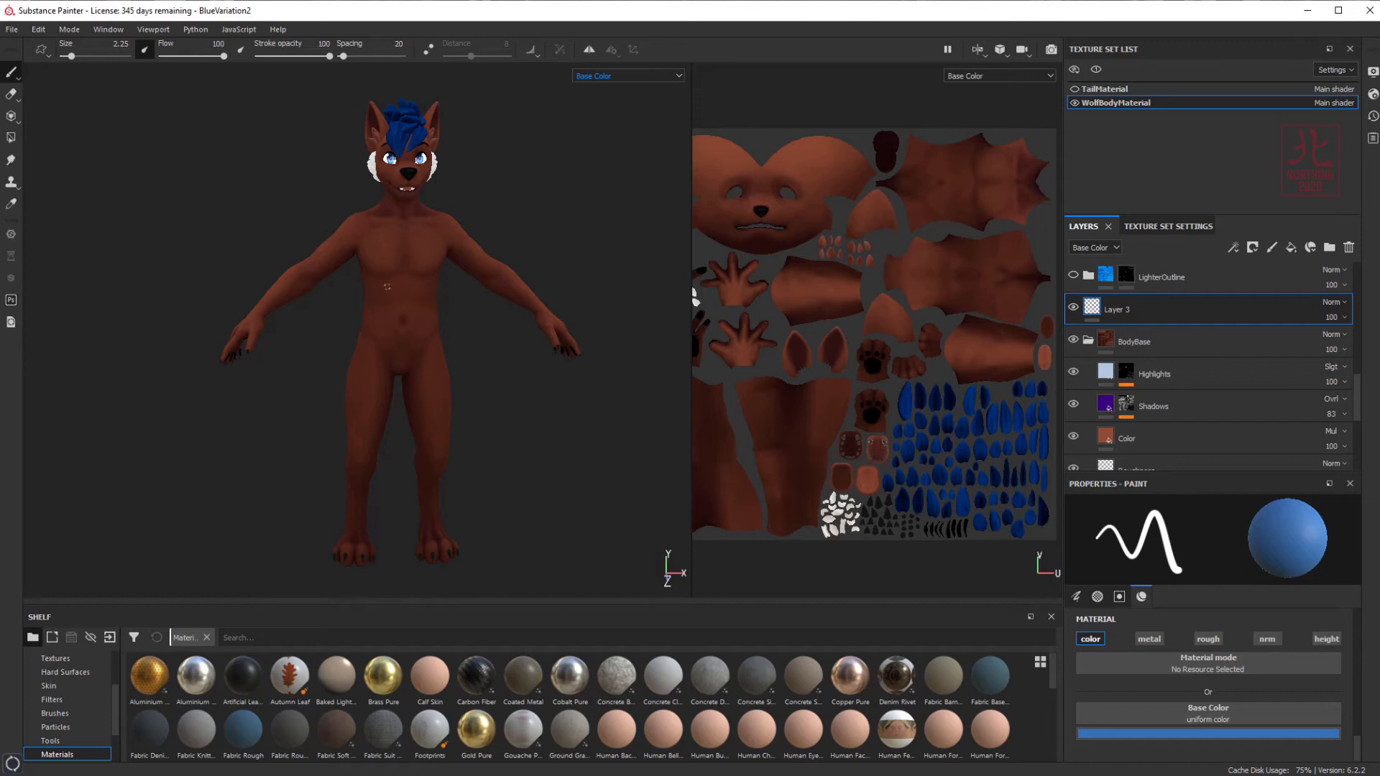
- Paint a blue spiral on the wolf's torso on the new paint layer with the size 2.25 brush
alt+middle_drag(402, 297, 422, 303)
mouse_move(422, 303)
alt+right_down()
mouse_move(410, 303)
mouse_move(447, 299)
alt+right_up()
alt+middle_drag(446, 299, 422, 305)
alt+right_drag(422, 305, 432, 304)
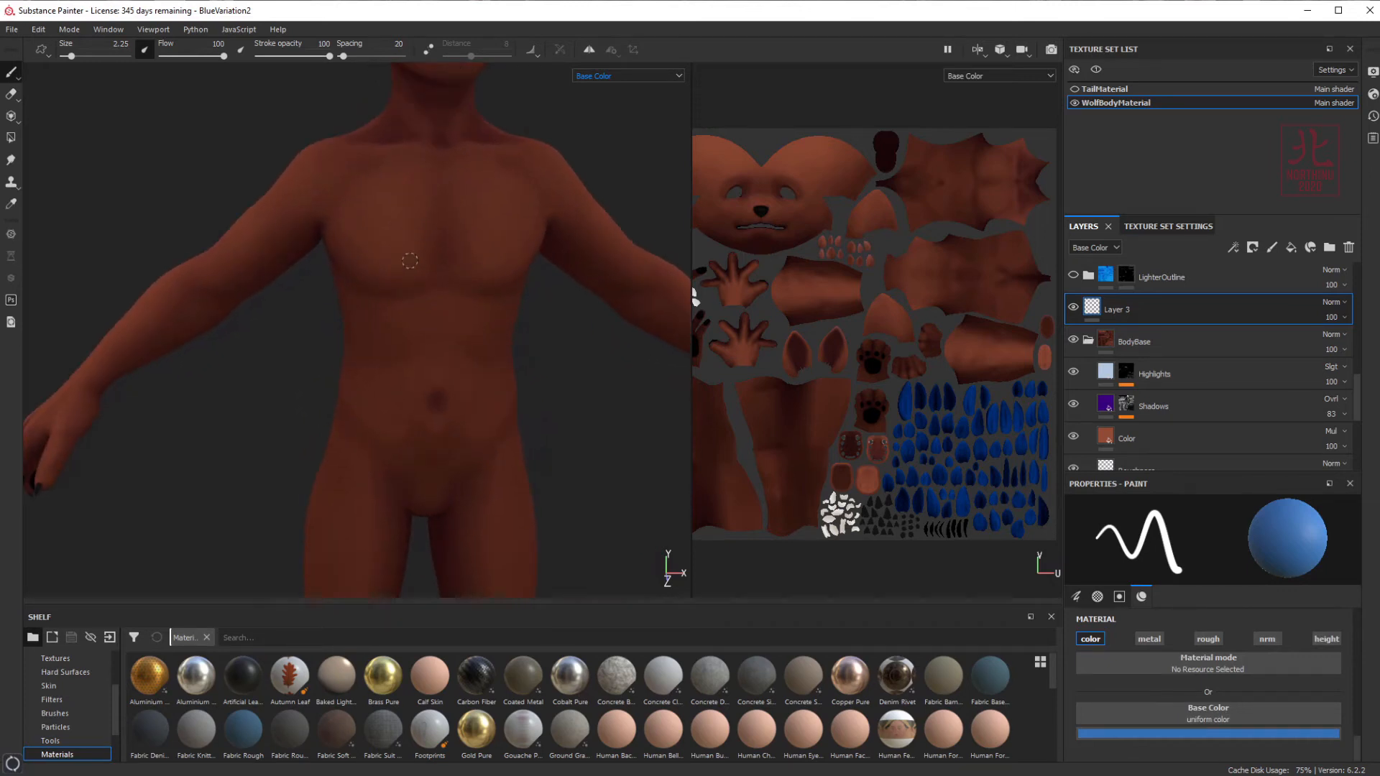
mouse_move(410, 260)
mouse_down()
mouse_move(389, 341)
mouse_move(463, 330)
mouse_move(411, 306)
mouse_move(430, 340)
mouse_move(427, 322)
mouse_up()
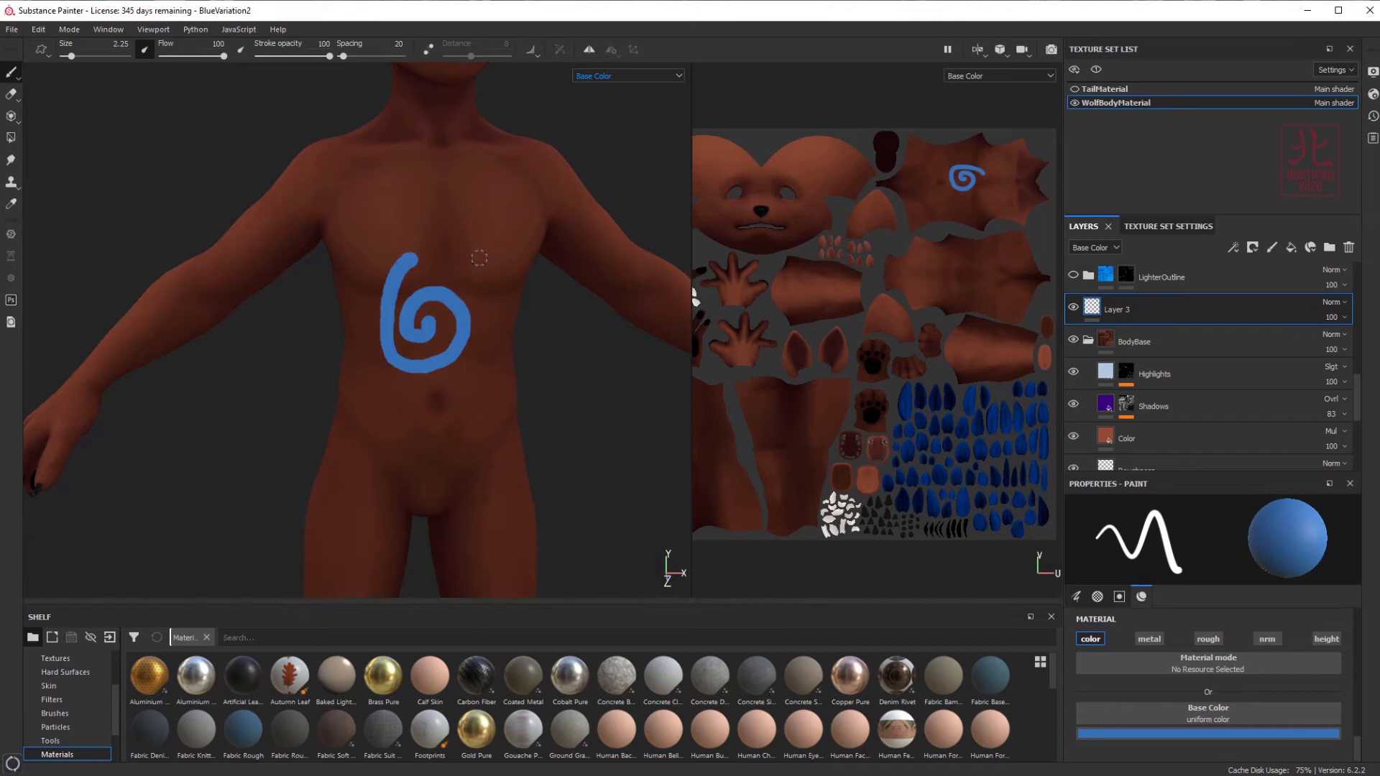
- Switch the brush's base color to green and paint a second spiral overlapping the blue one on the torso
click(1173, 734)
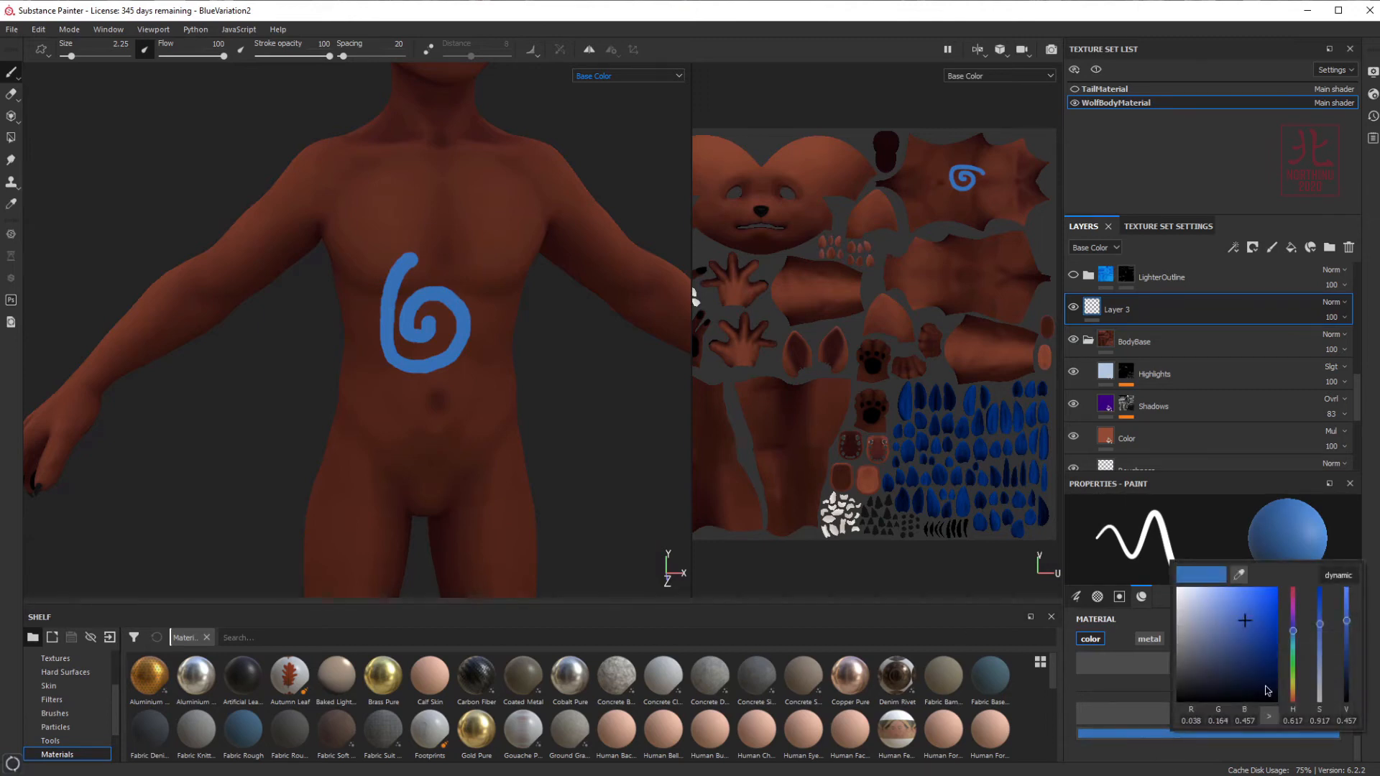
click(1295, 670)
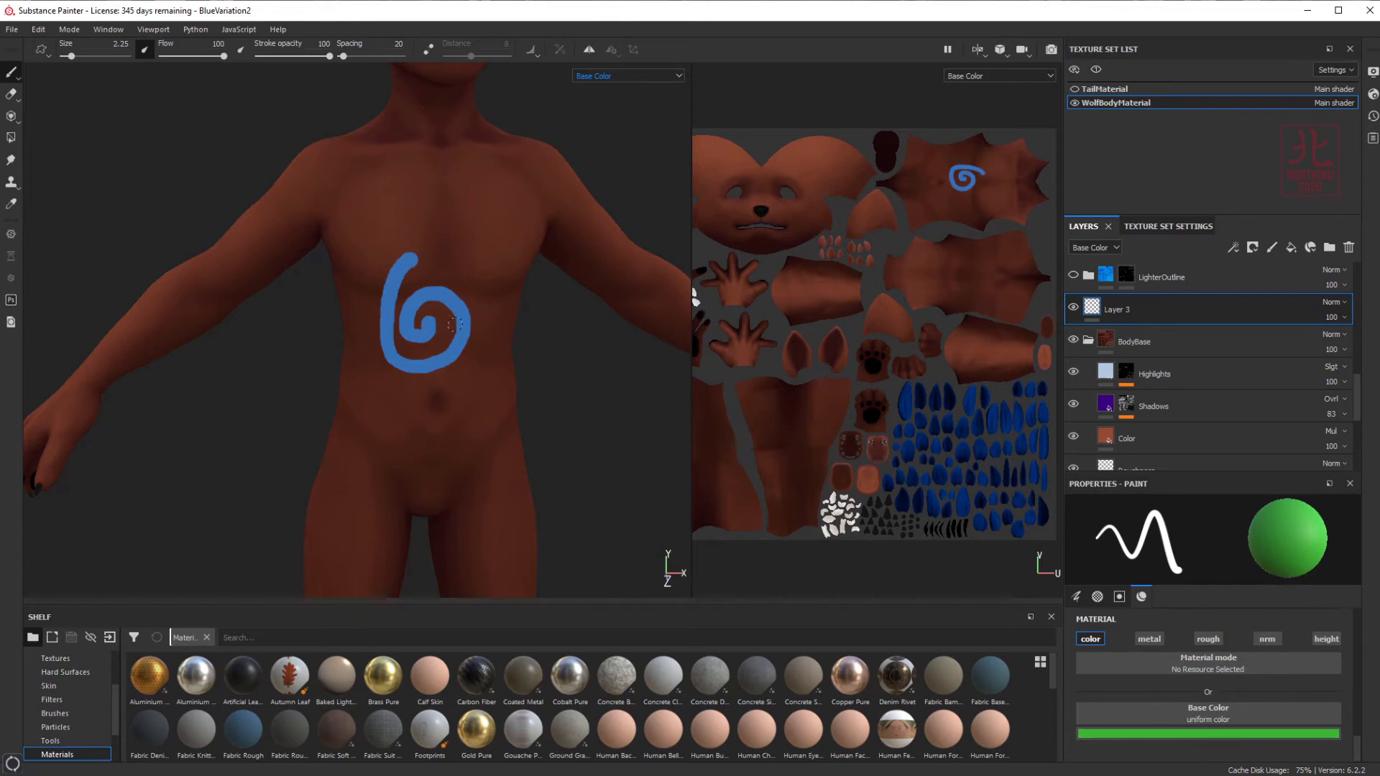
mouse_move(473, 237)
mouse_down()
mouse_move(429, 242)
mouse_move(460, 350)
mouse_move(431, 291)
mouse_move(460, 330)
mouse_move(453, 311)
mouse_up()
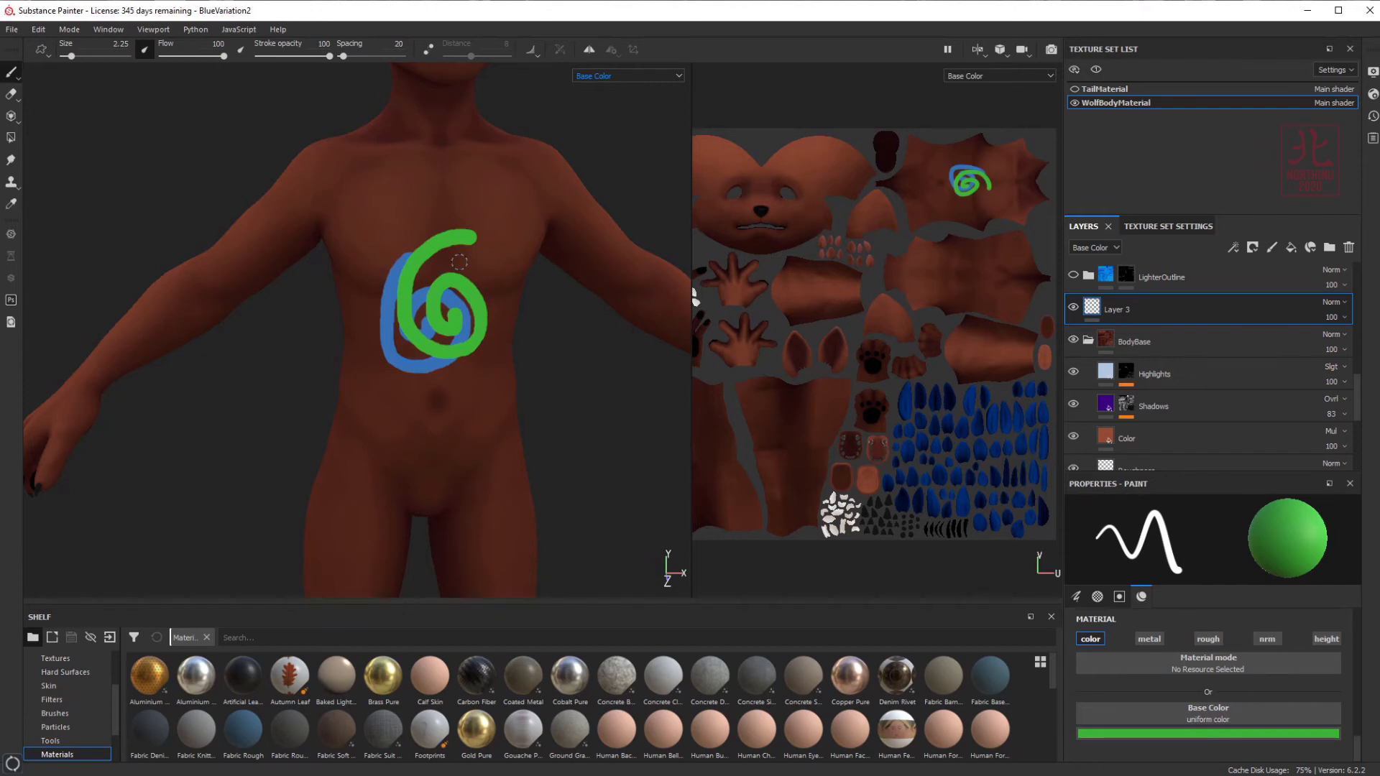
- Examine the masks of the three WhiteFur folders above the LighterOutline folder
scroll(1128, 346, up, 5)
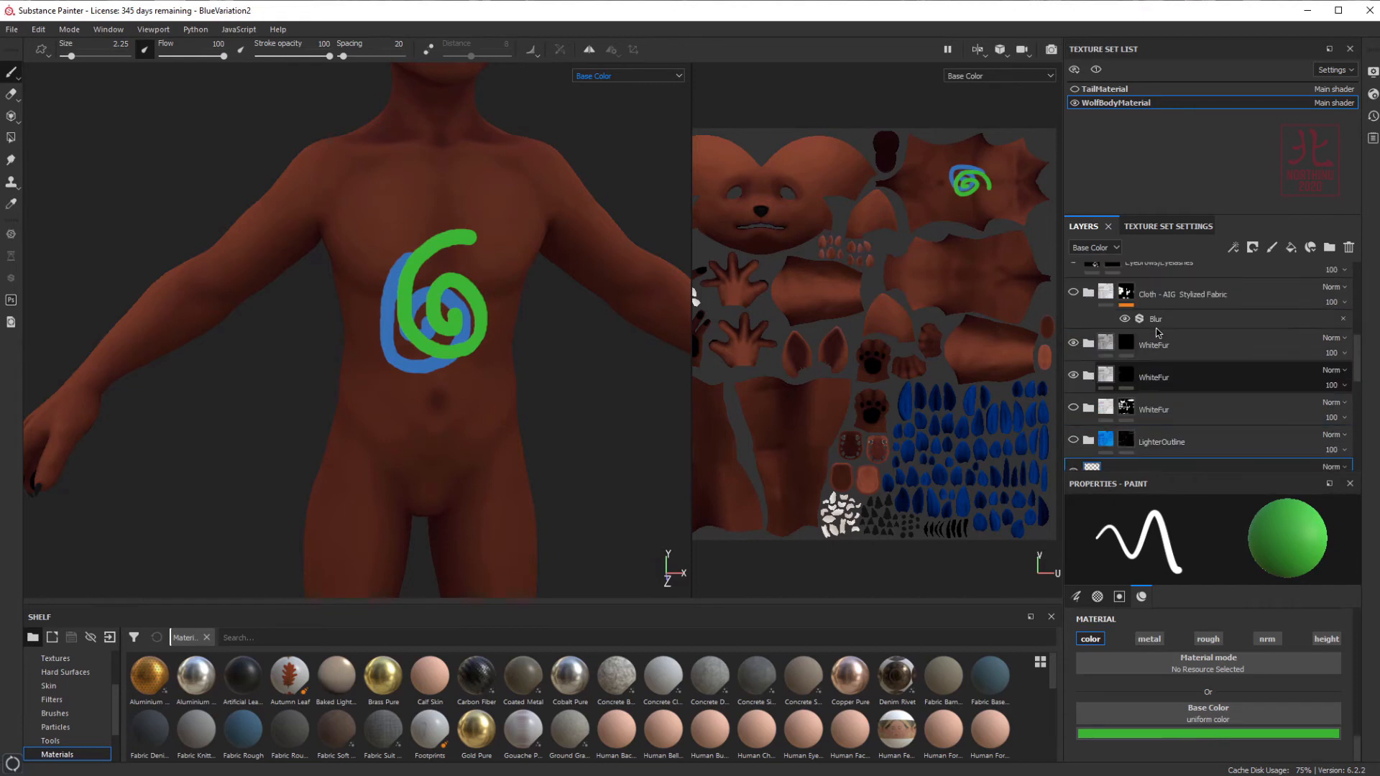
click(1127, 345)
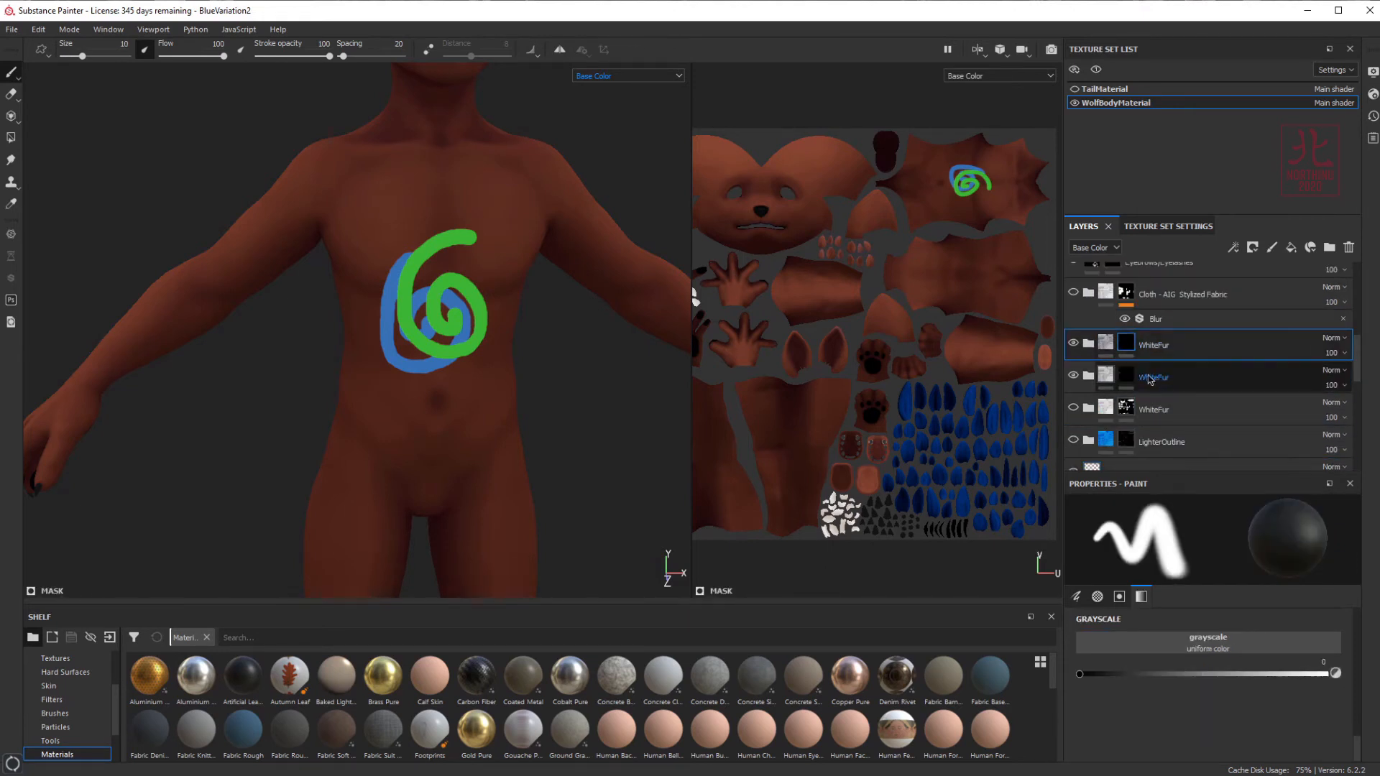
scroll(1128, 381, down, 1)
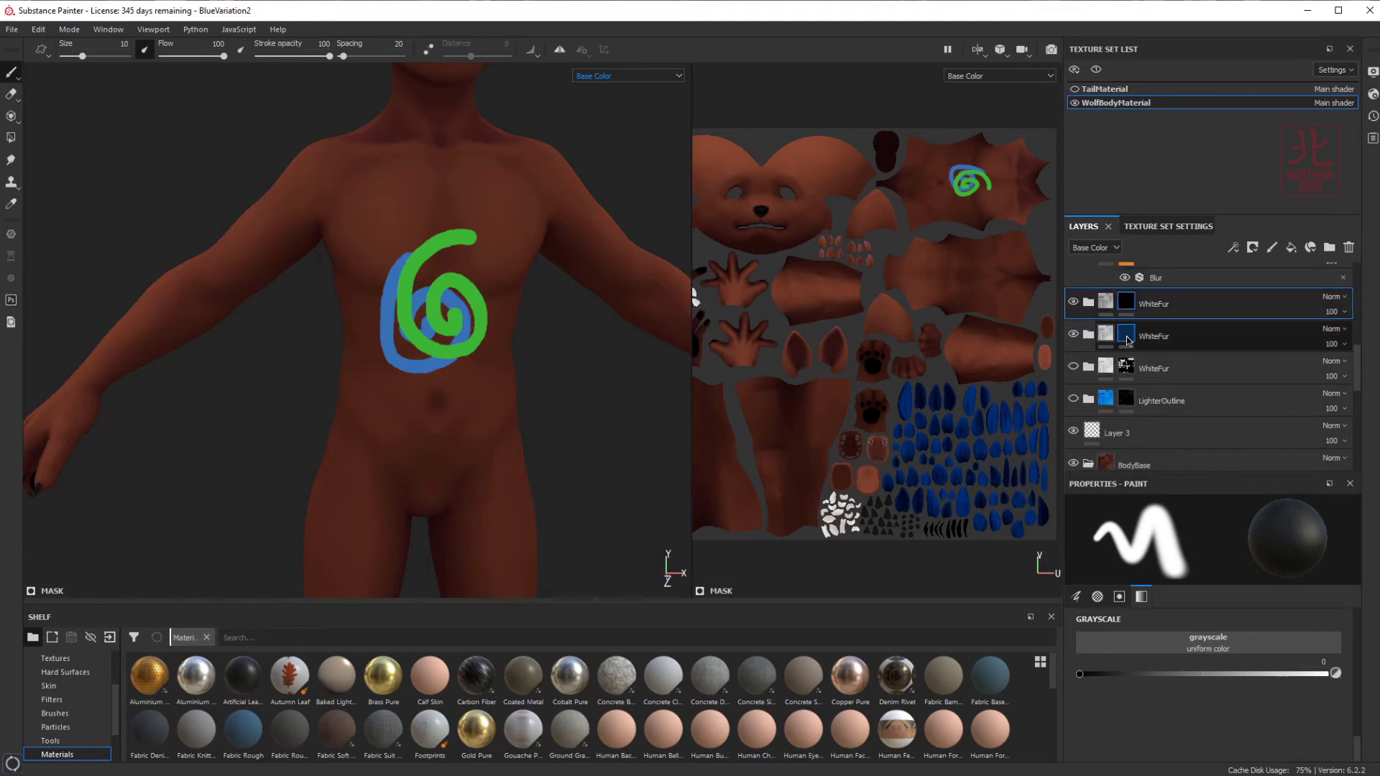
mouse_move(1128, 339)
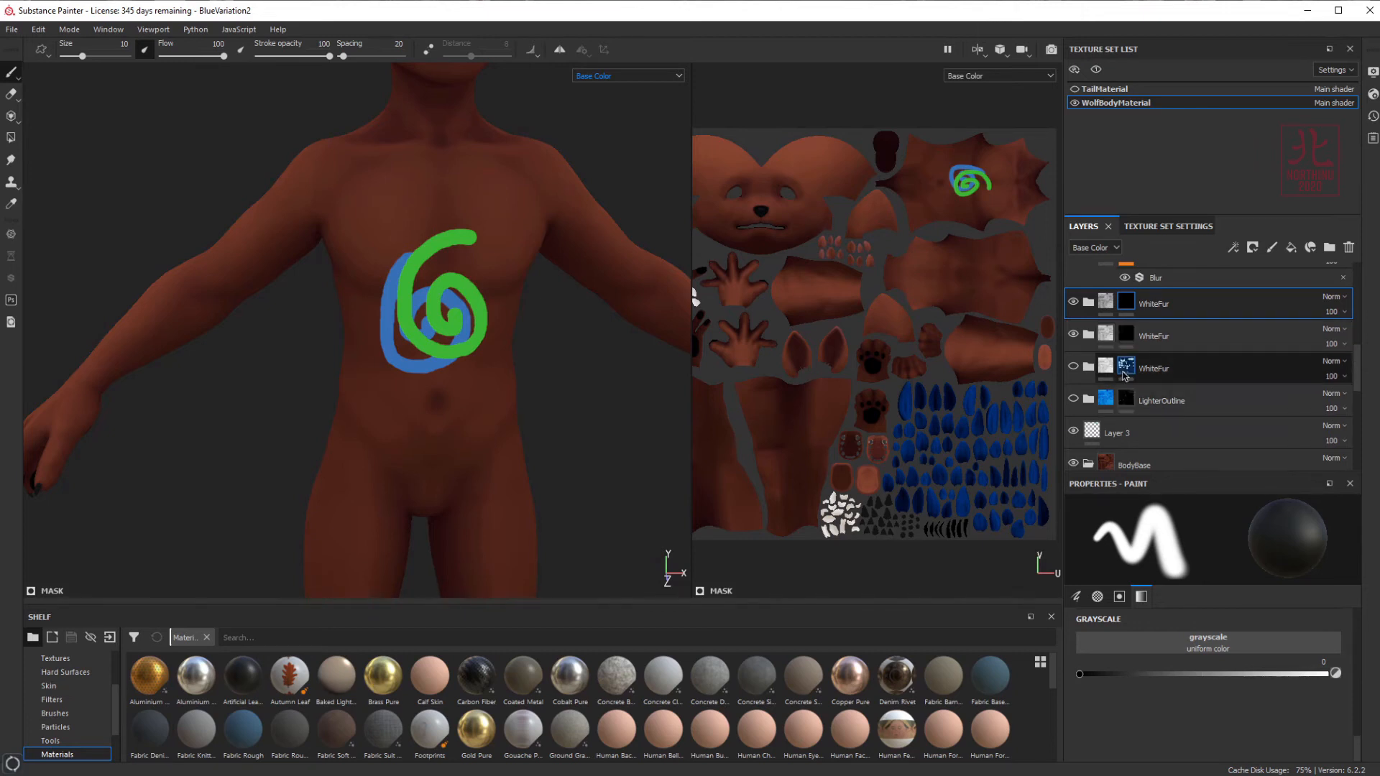
mouse_move(1126, 374)
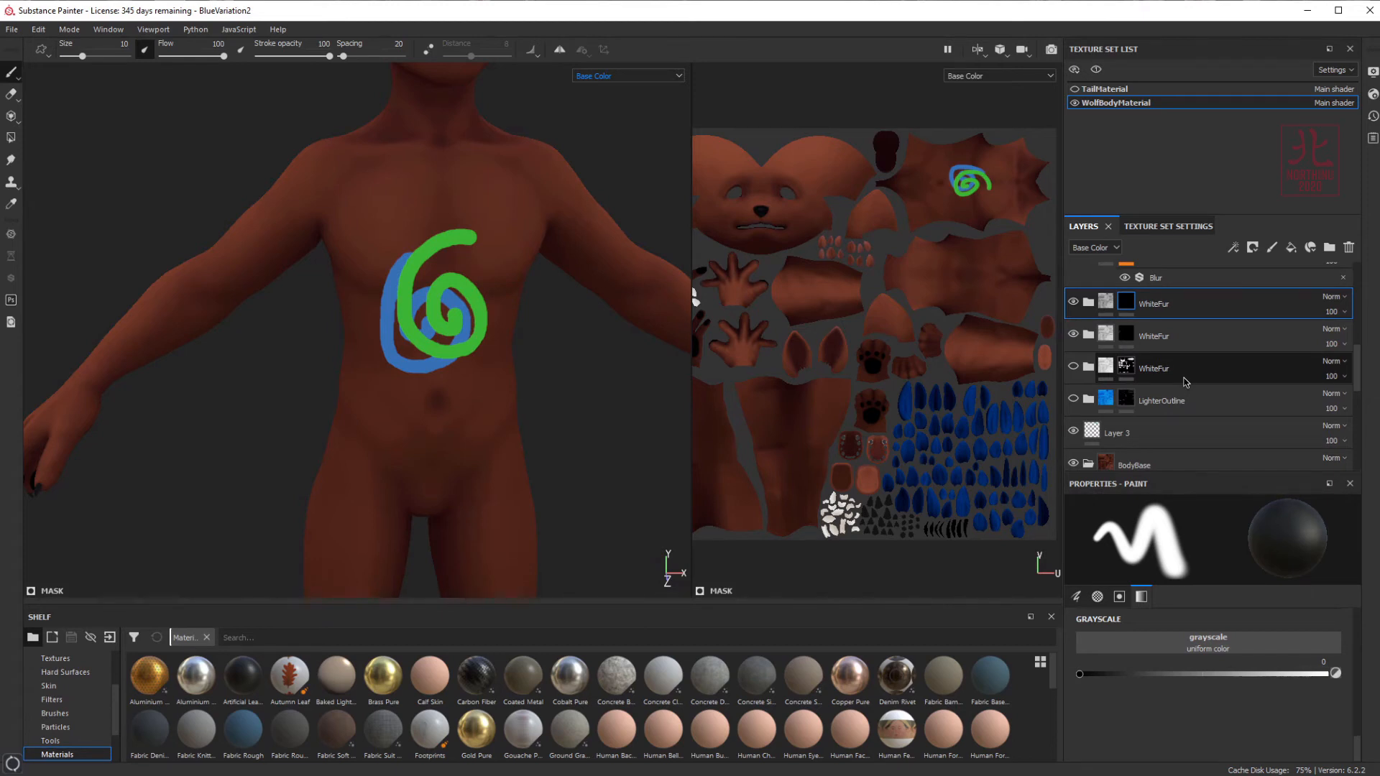
- Make the LighterOutline folder visible, select its mask and preview the painted outline areas
click(1074, 399)
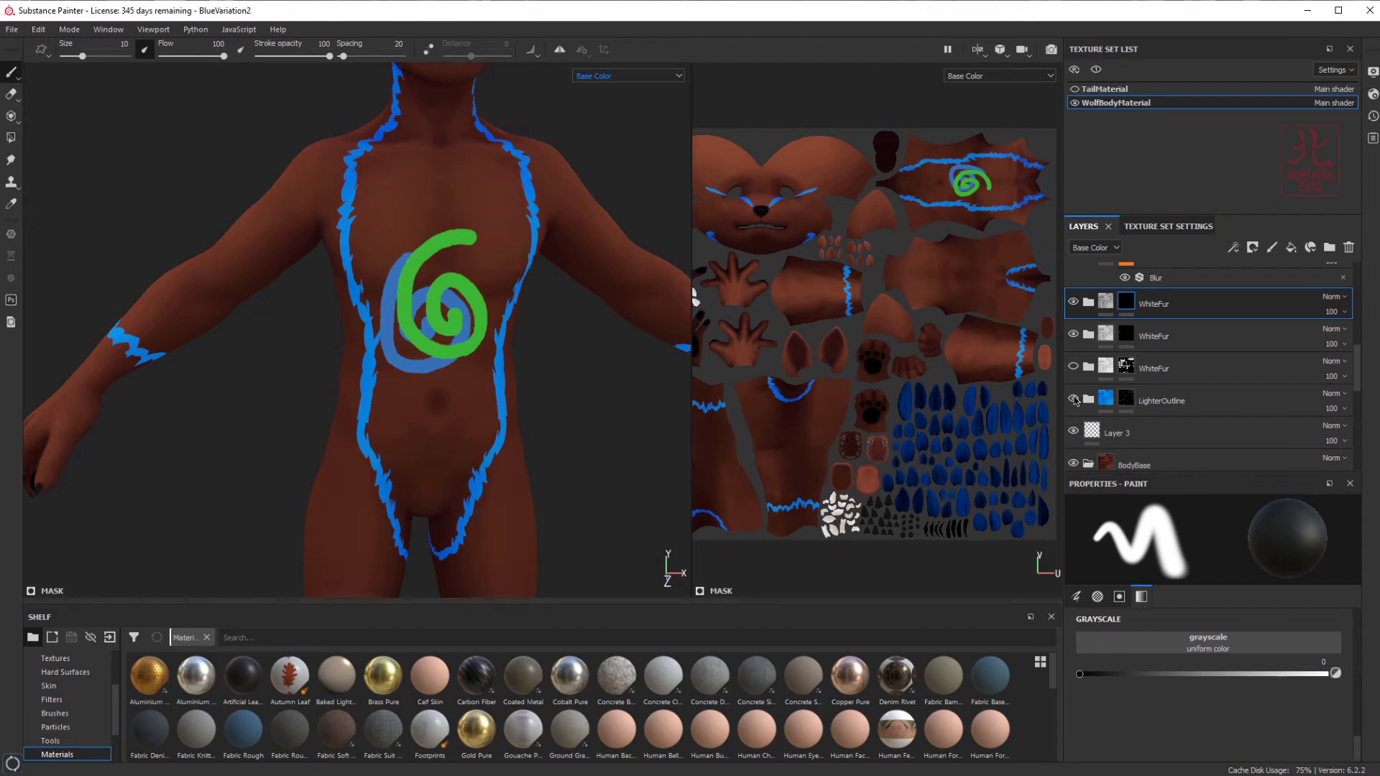
click(1125, 399)
mouse_move(1126, 399)
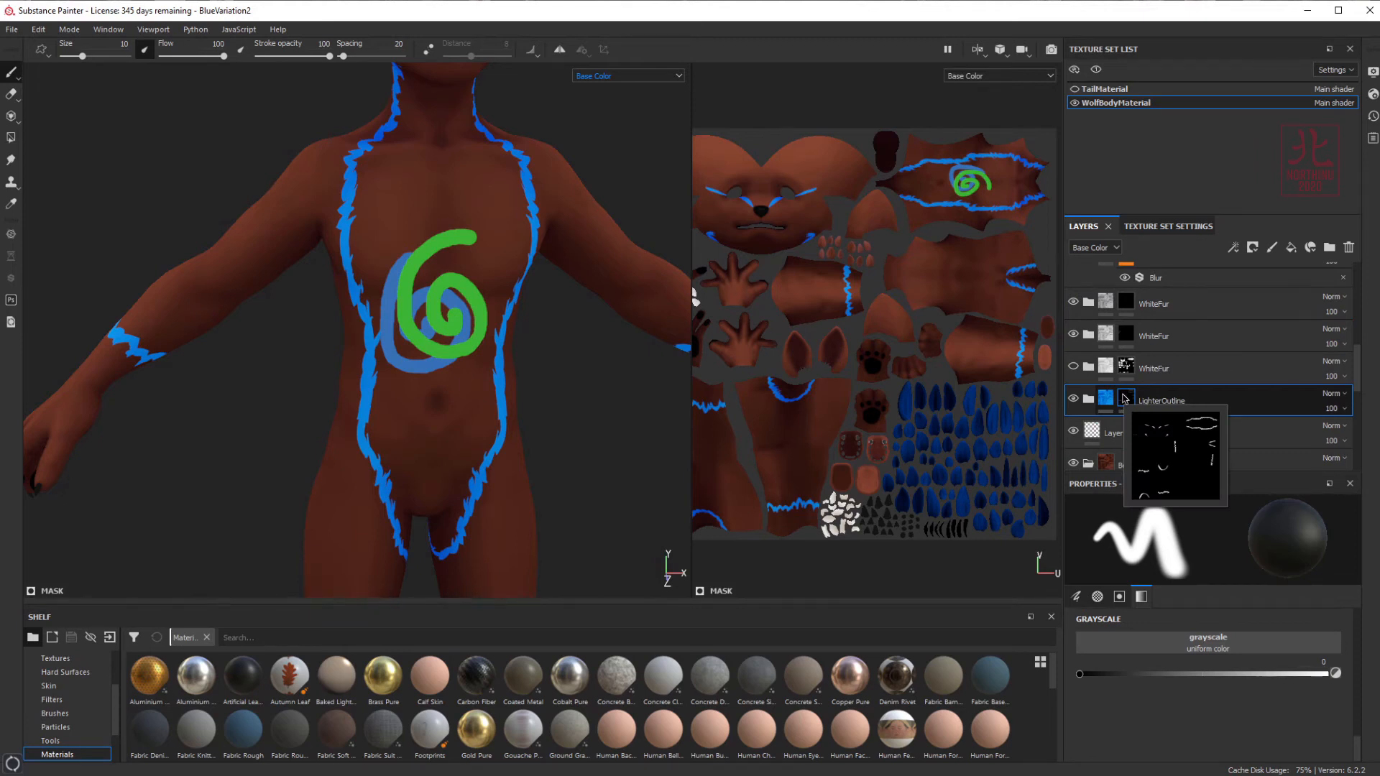
- Delete the paint layer that holds the blue and green test spirals
click(1264, 430)
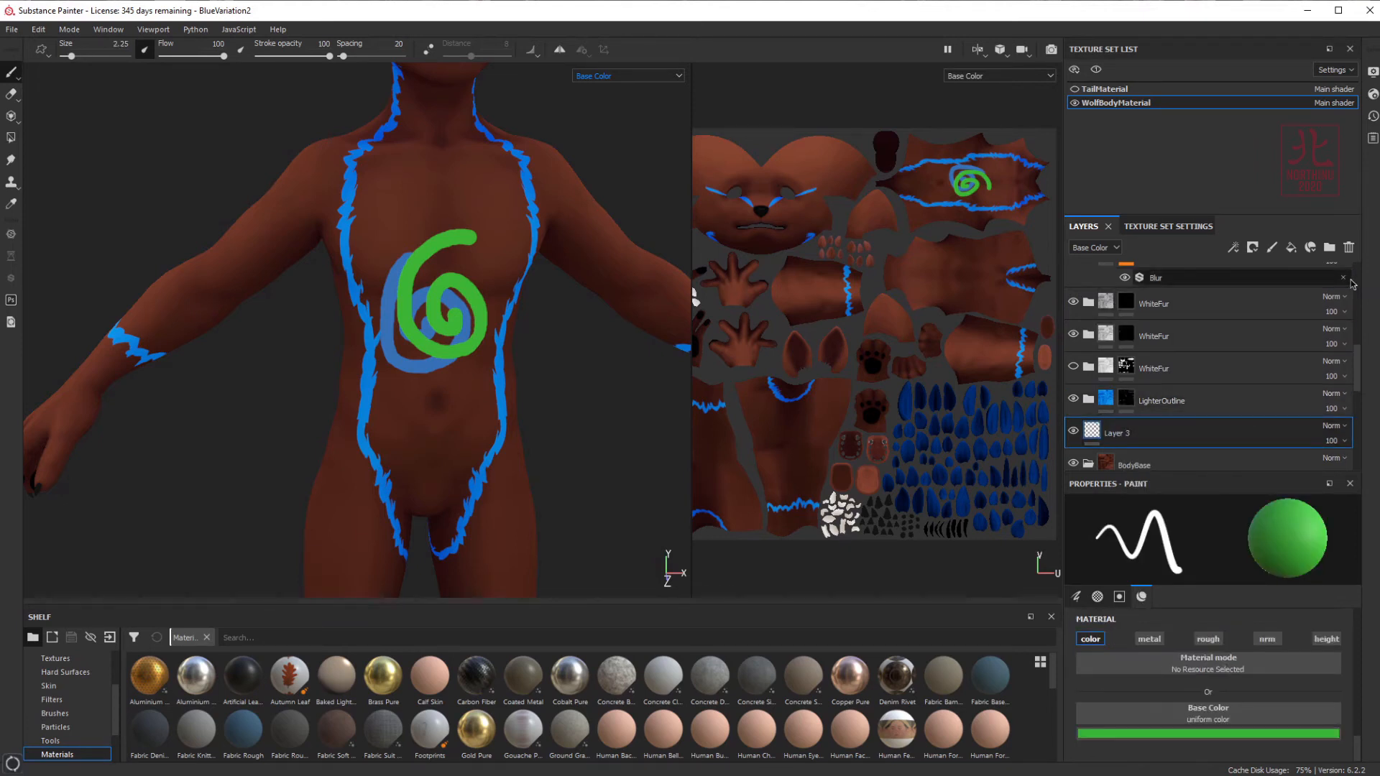
click(1349, 247)
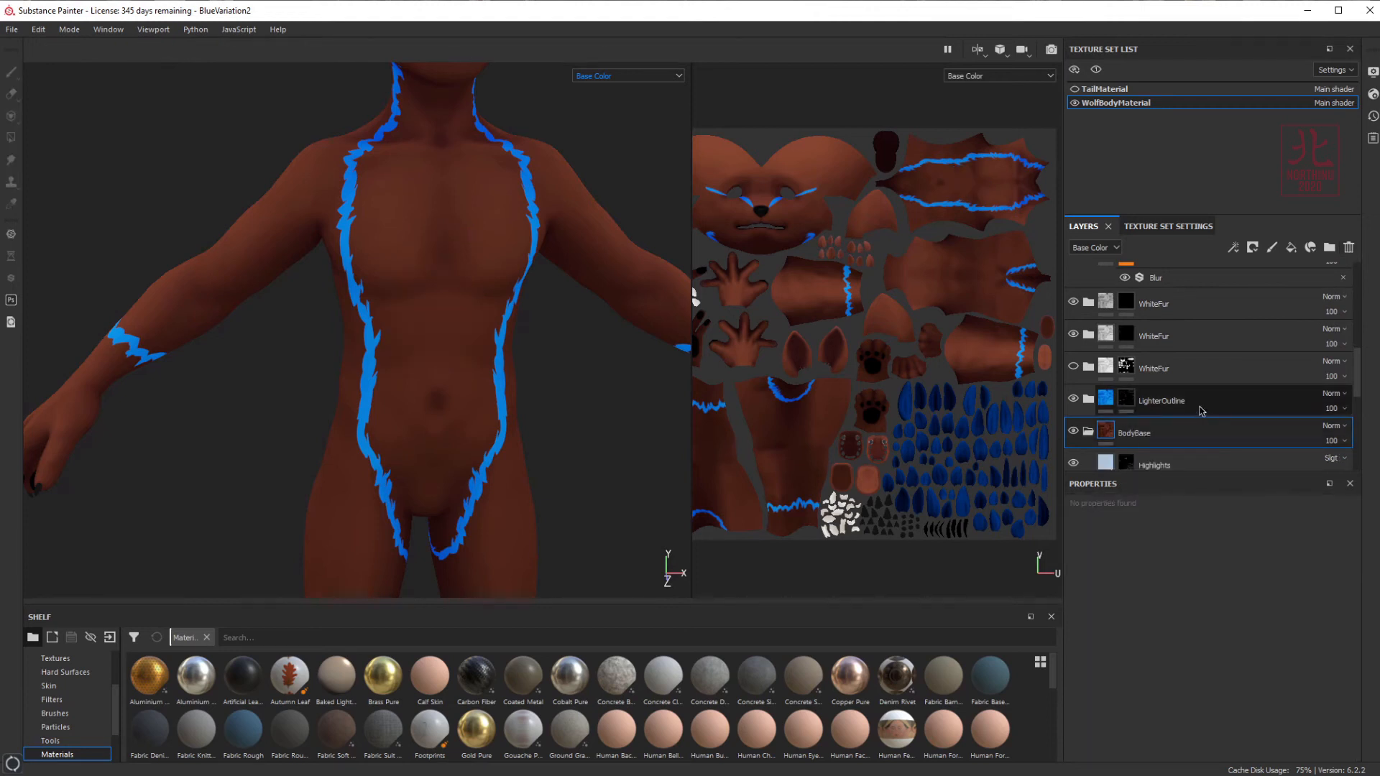
- Replace the LighterOutline folder's painted mask with an empty black mask
click(1177, 411)
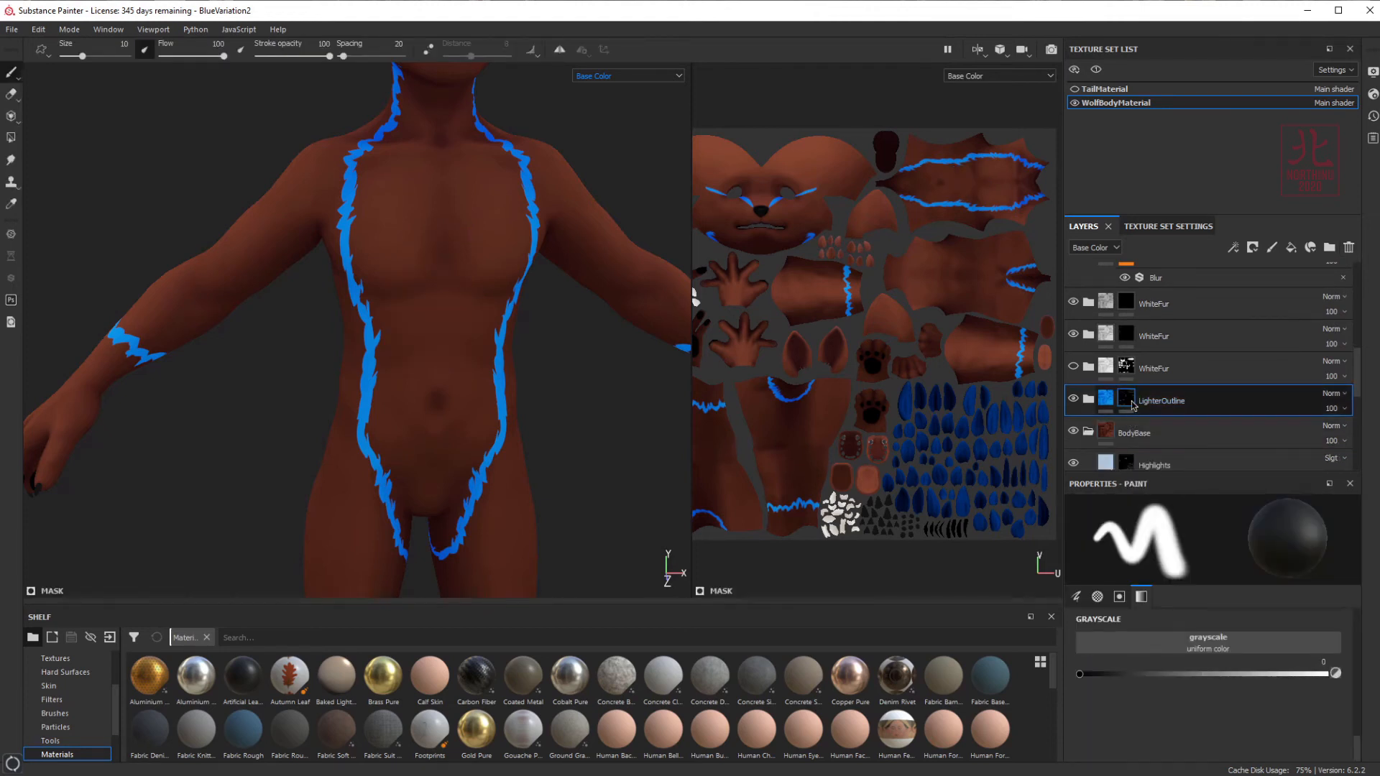
right_click(1133, 406)
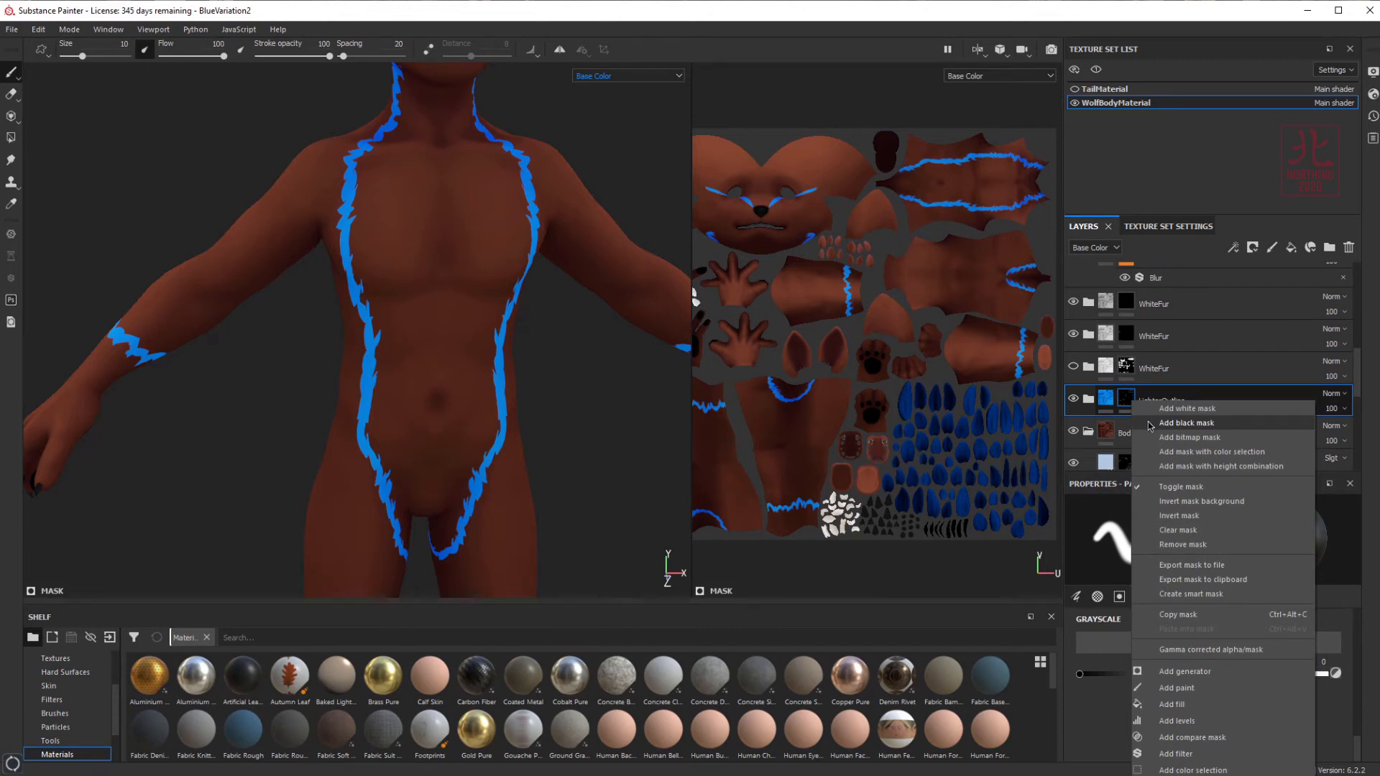
click(1186, 423)
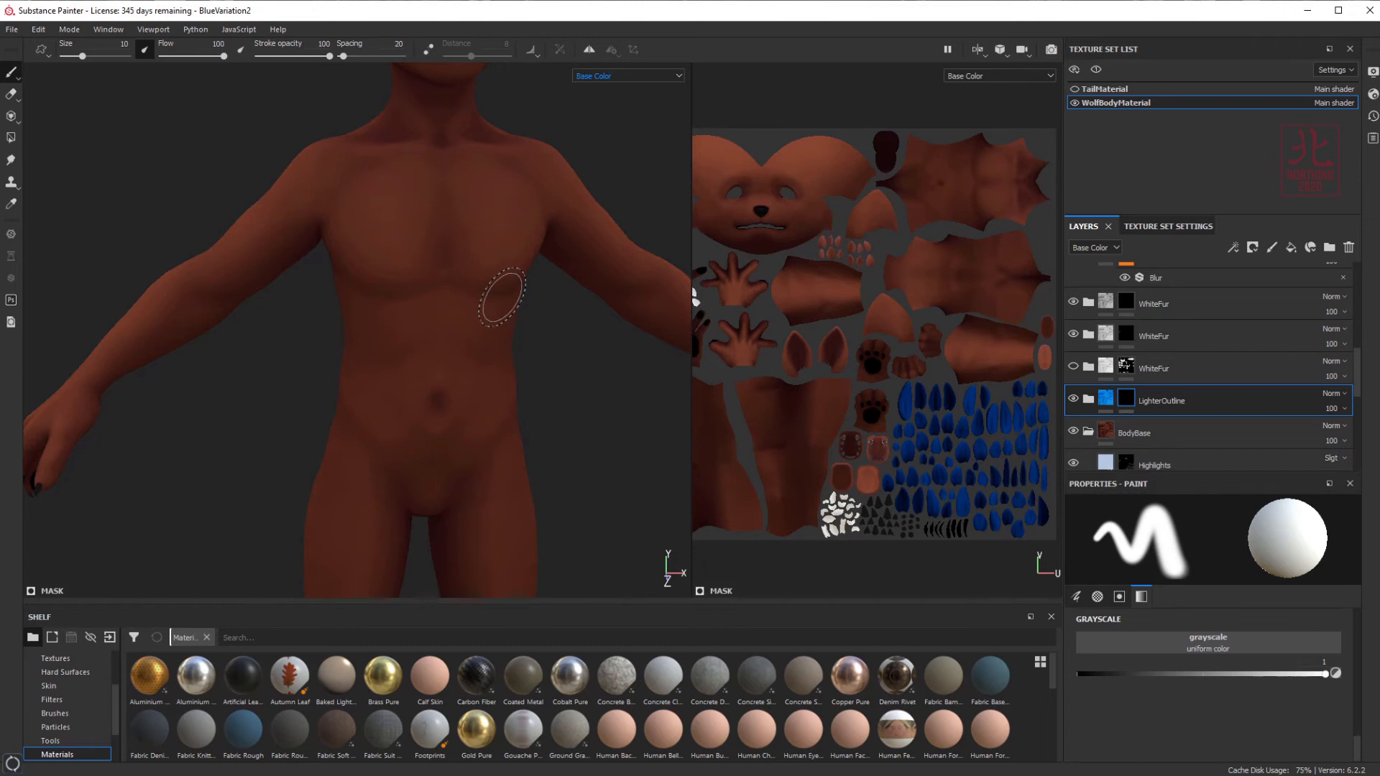
- Expand the LighterOutline folder and select its Color fill layer
click(1089, 399)
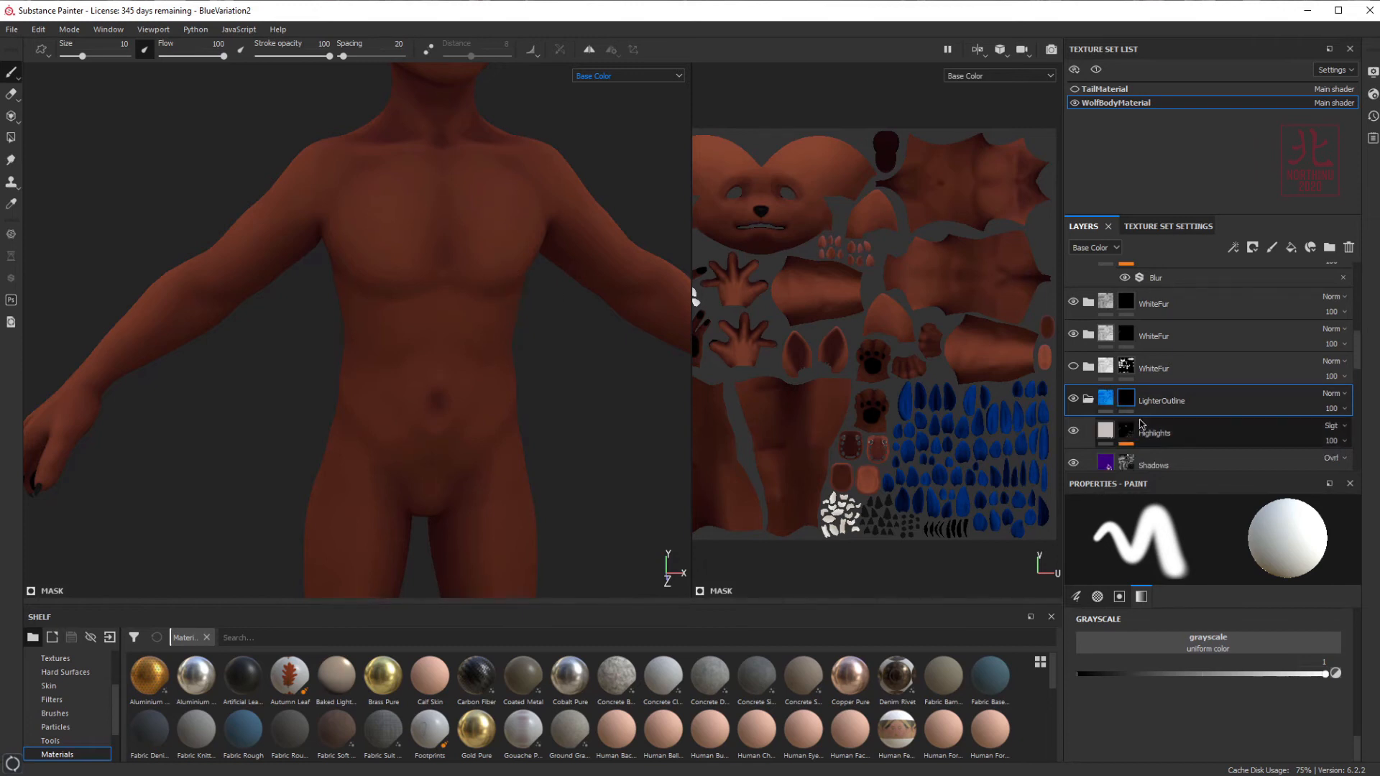
scroll(1104, 410, down, 2)
click(1110, 415)
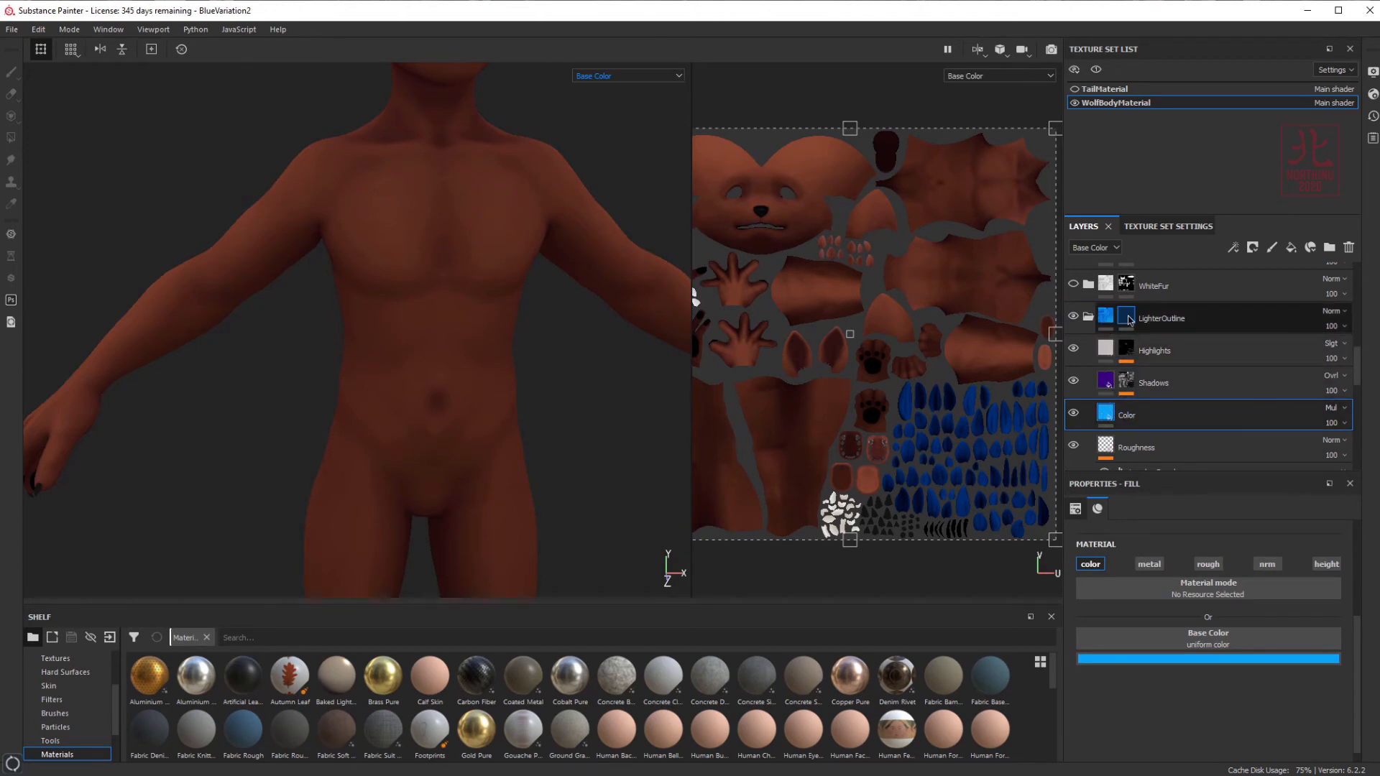
- Select the LighterOutline mask, try a brush grayscale value of 0.5644, and return it to 1 (white)
mouse_move(1130, 320)
click(1126, 318)
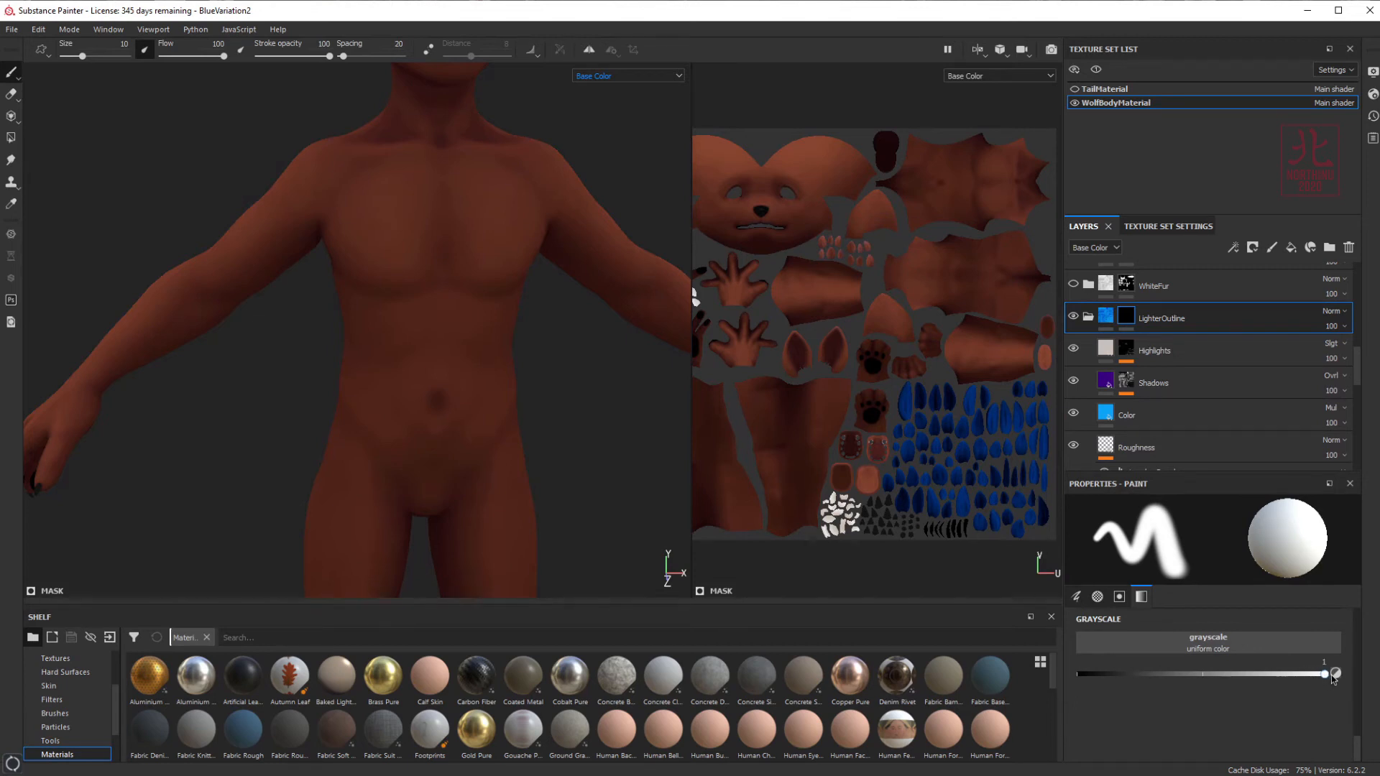
mouse_move(1332, 674)
mouse_down()
mouse_move(1082, 676)
mouse_move(1220, 677)
mouse_up()
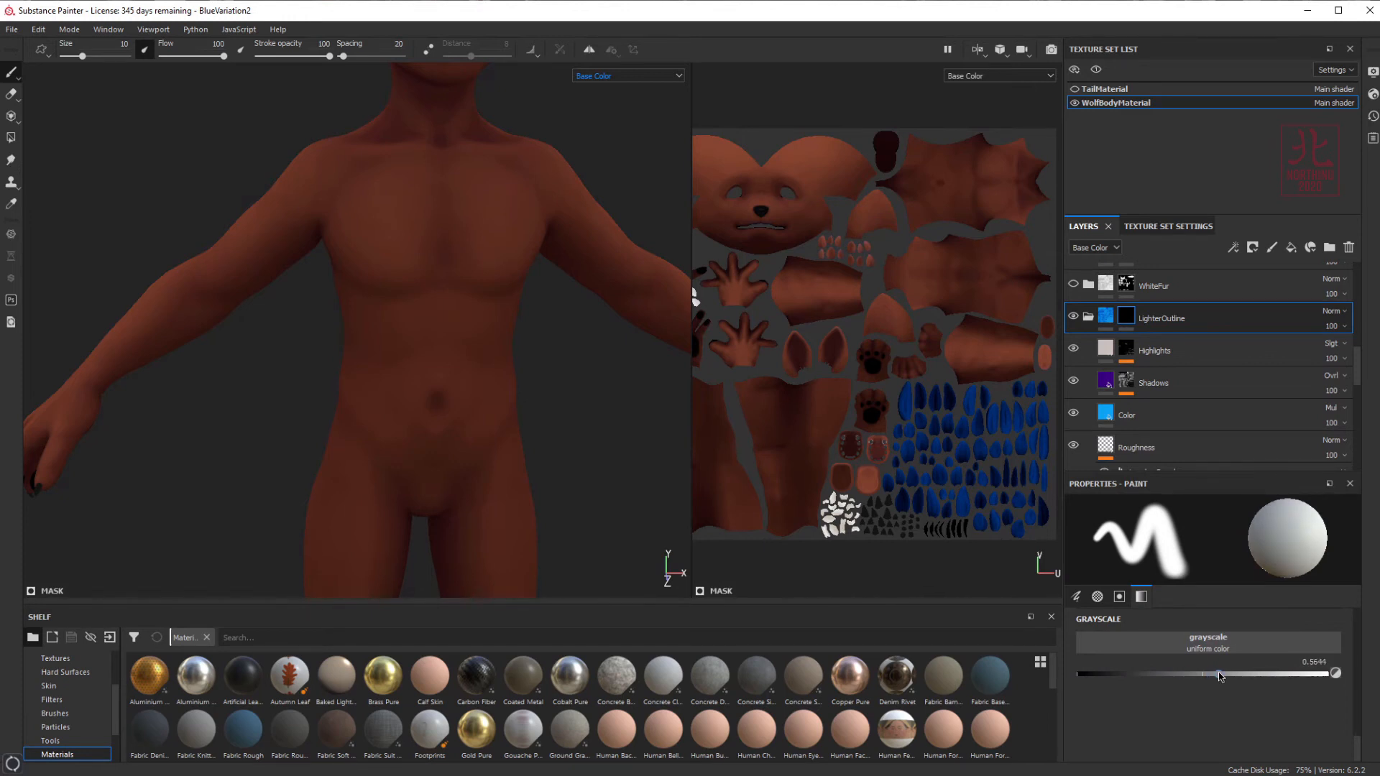
drag(1219, 675, 1335, 676)
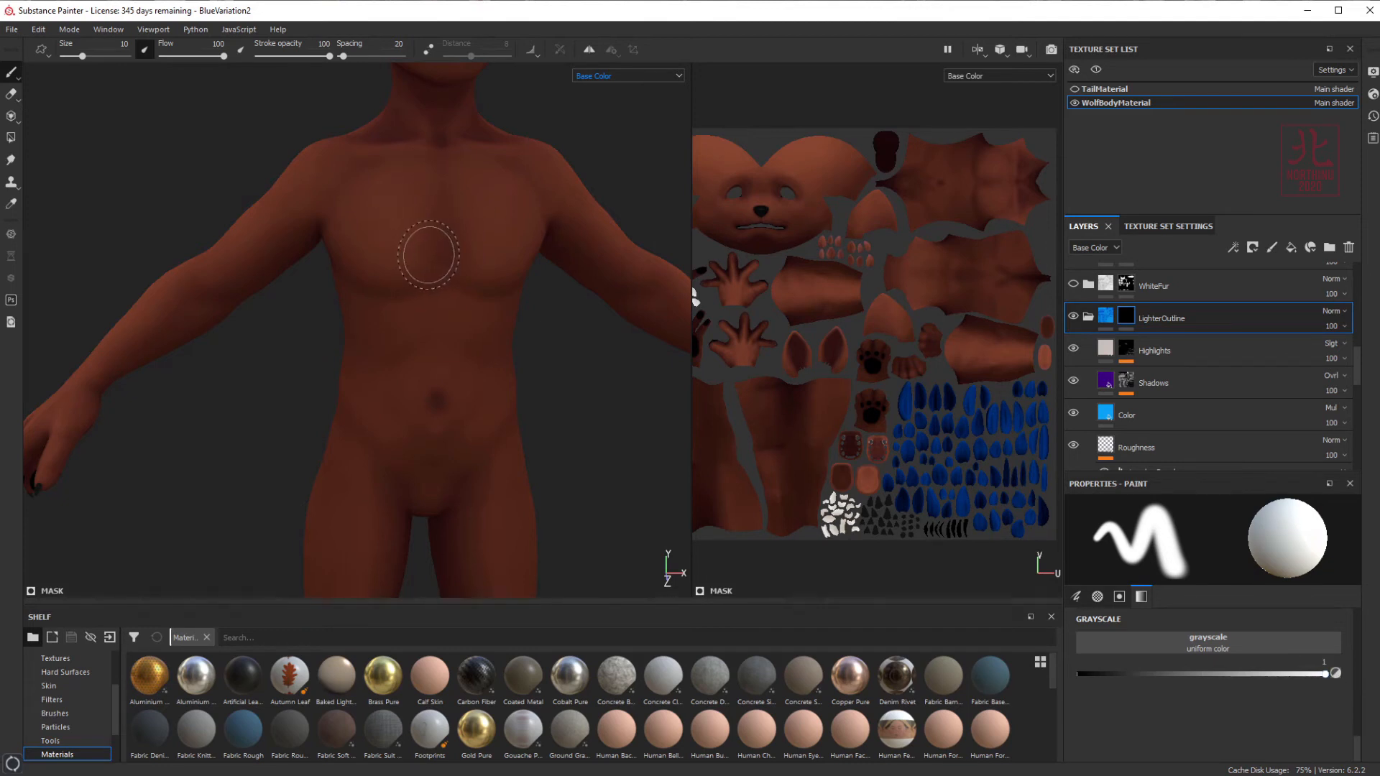
- Paint two soft white test strokes down the torso on the LighterOutline mask, undoing each one
mouse_move(430, 217)
mouse_down()
mouse_move(399, 335)
mouse_move(422, 418)
mouse_up()
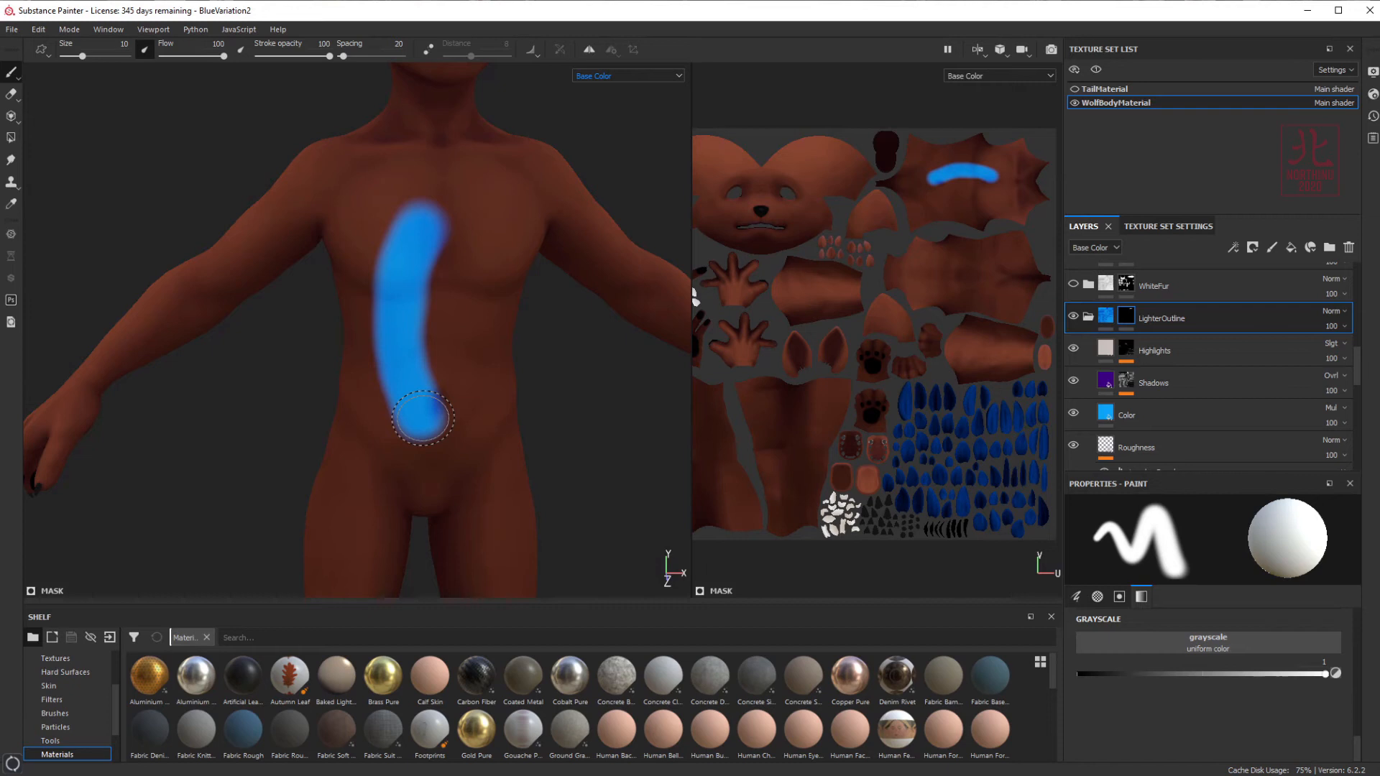
key(ctrl+z)
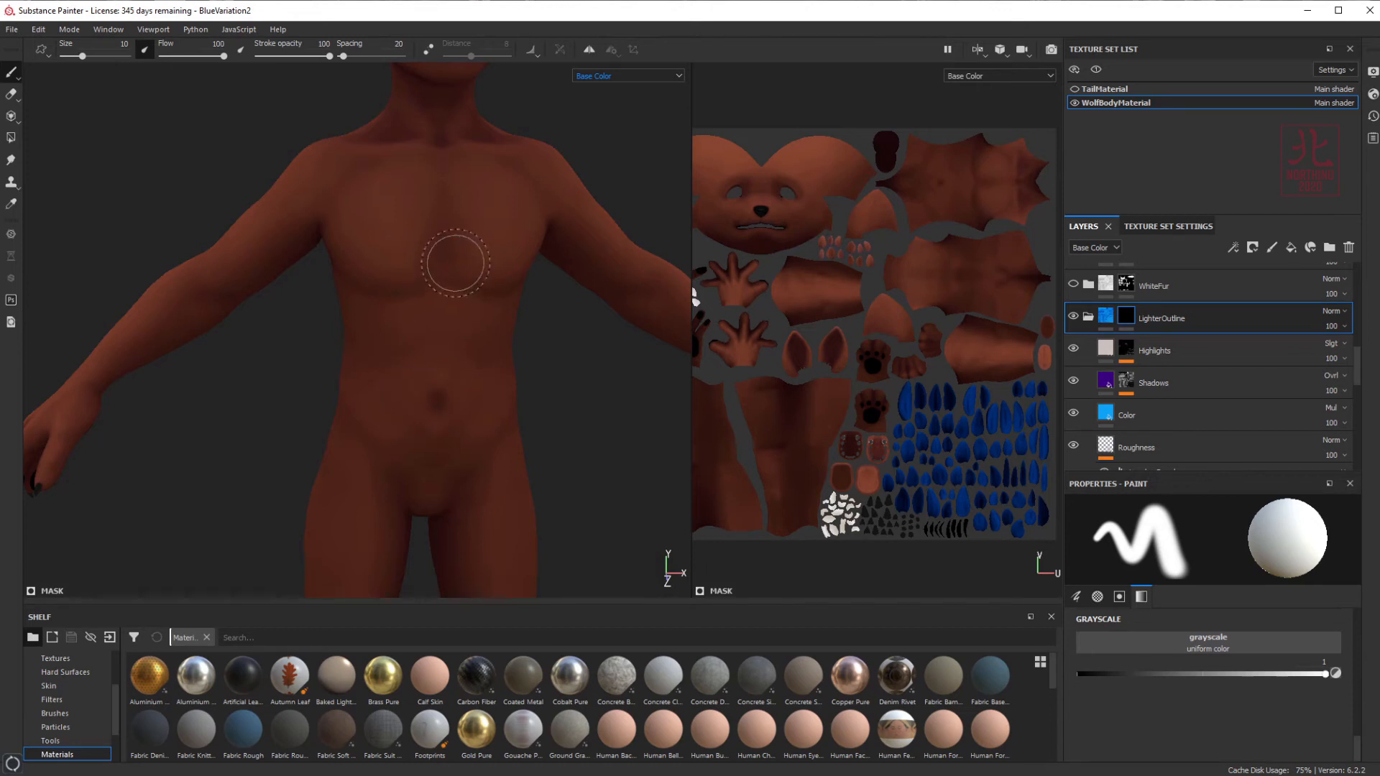
mouse_move(404, 229)
mouse_down()
mouse_move(386, 364)
mouse_move(421, 401)
mouse_up()
key(ctrl+z)
- Harden the brush's edge, and collapse the LighterOutline and BodyBase folders
ctrl+right_drag(423, 324, 406, 239)
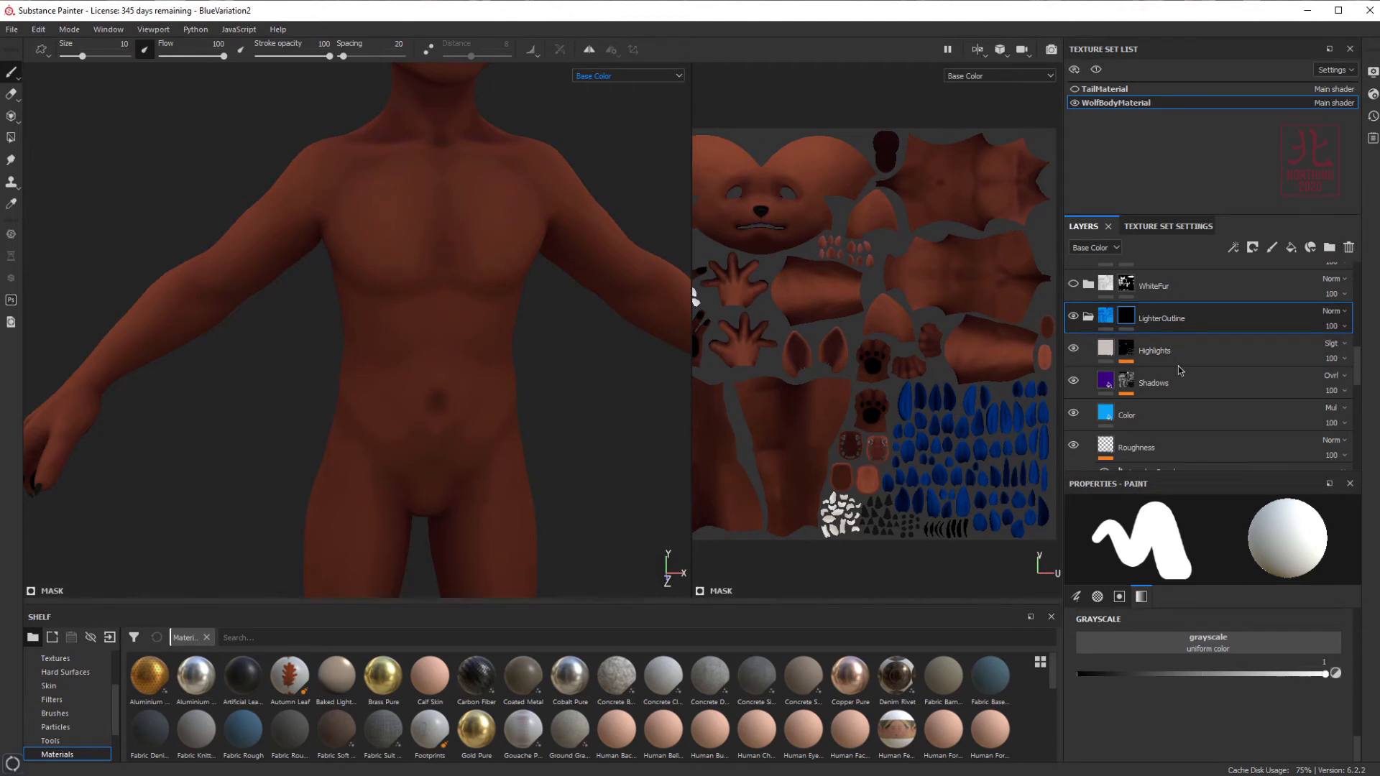
click(1088, 317)
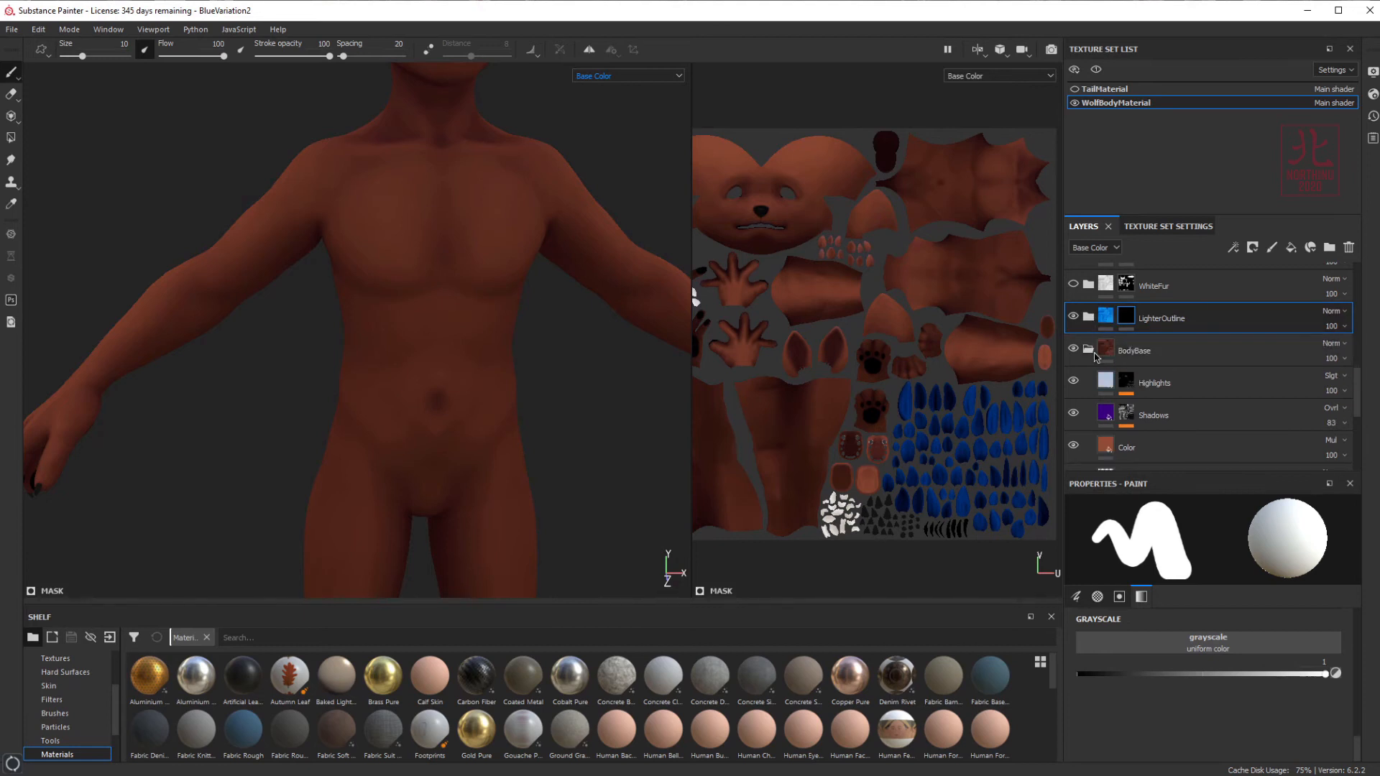
scroll(1094, 352, up, 1)
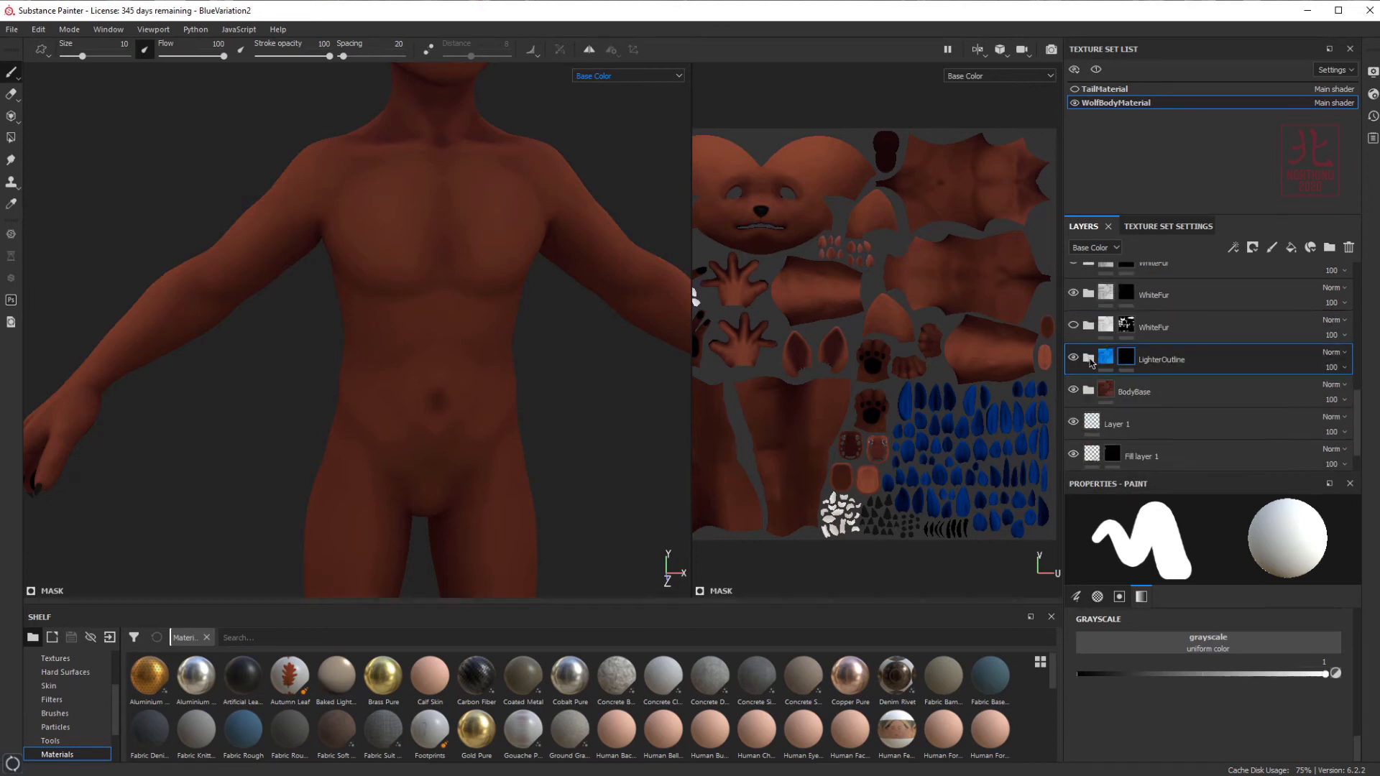
- Compare the wolf with and without the WhiteFur folder directly above LighterOutline, leaving that folder hidden
click(1074, 326)
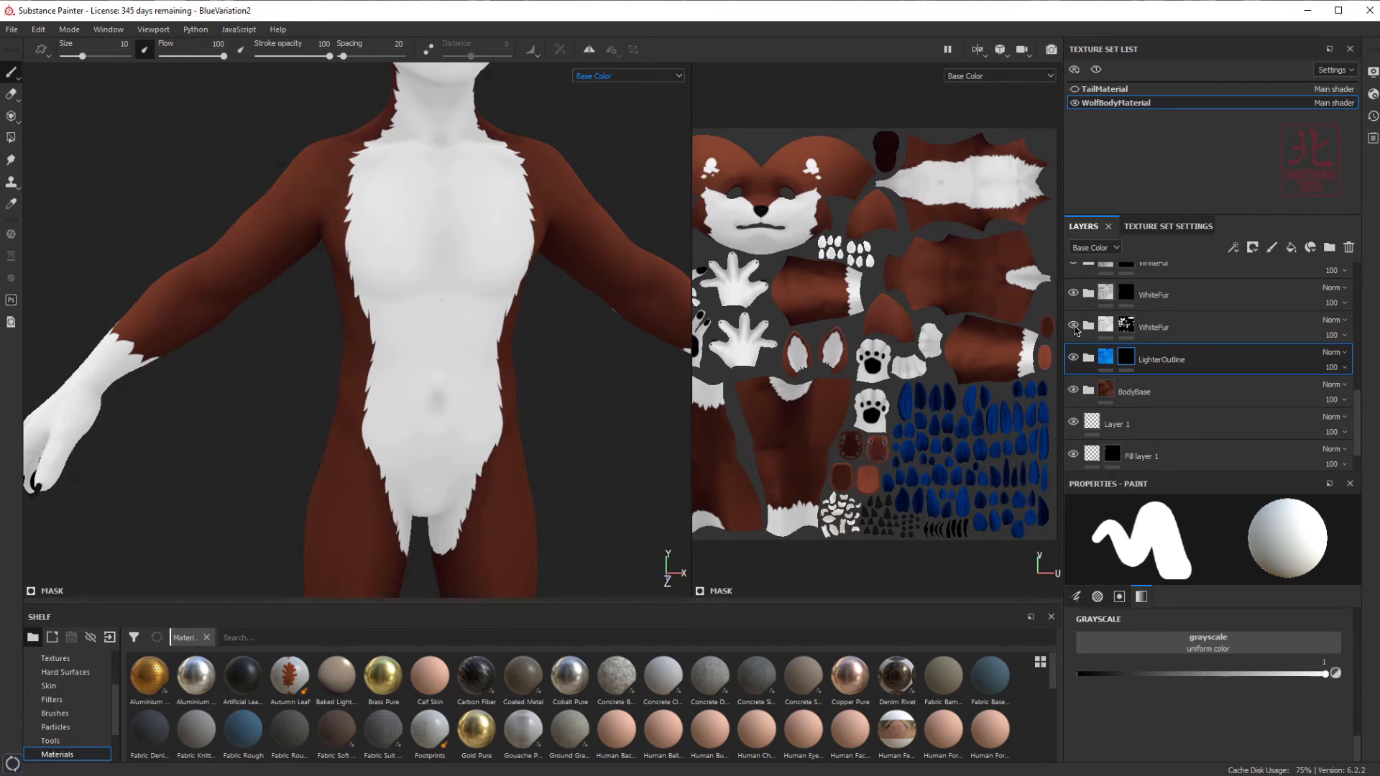
click(1074, 326)
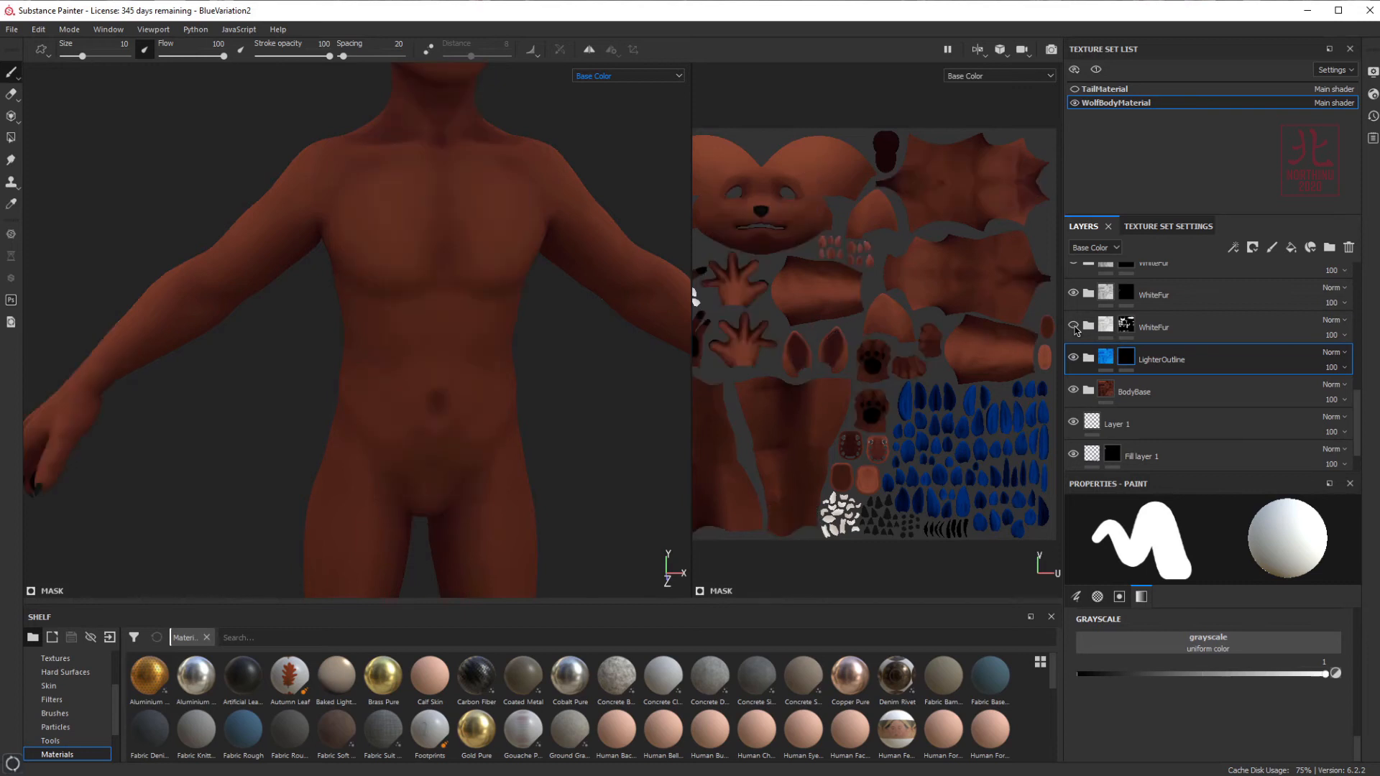
alt+middle_drag(463, 283, 441, 447)
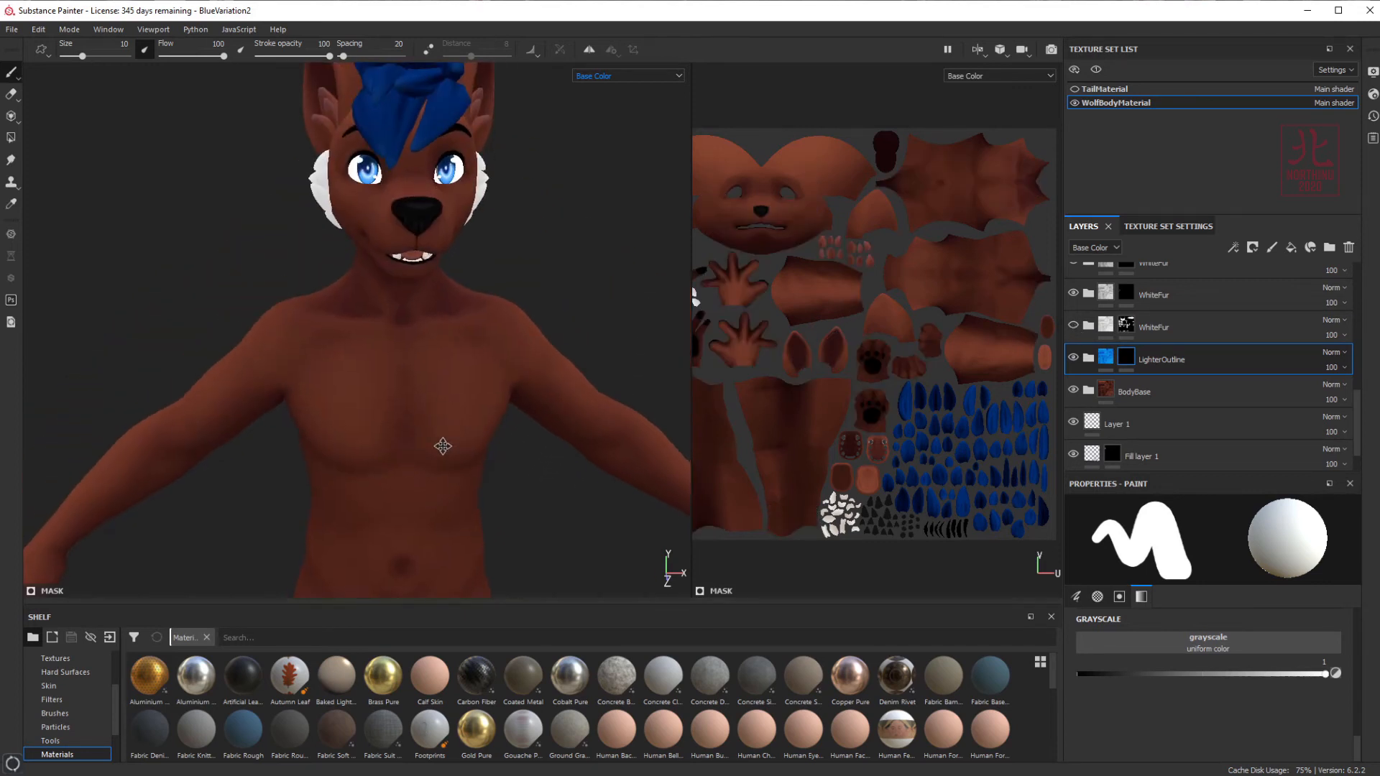
- Try a pinkish-red base color on the Eyebrows/Eyelashes fill layer
mouse_move(440, 275)
alt+mouse_down()
mouse_move(435, 291)
mouse_move(428, 241)
alt+mouse_up()
scroll(424, 239, up, 5)
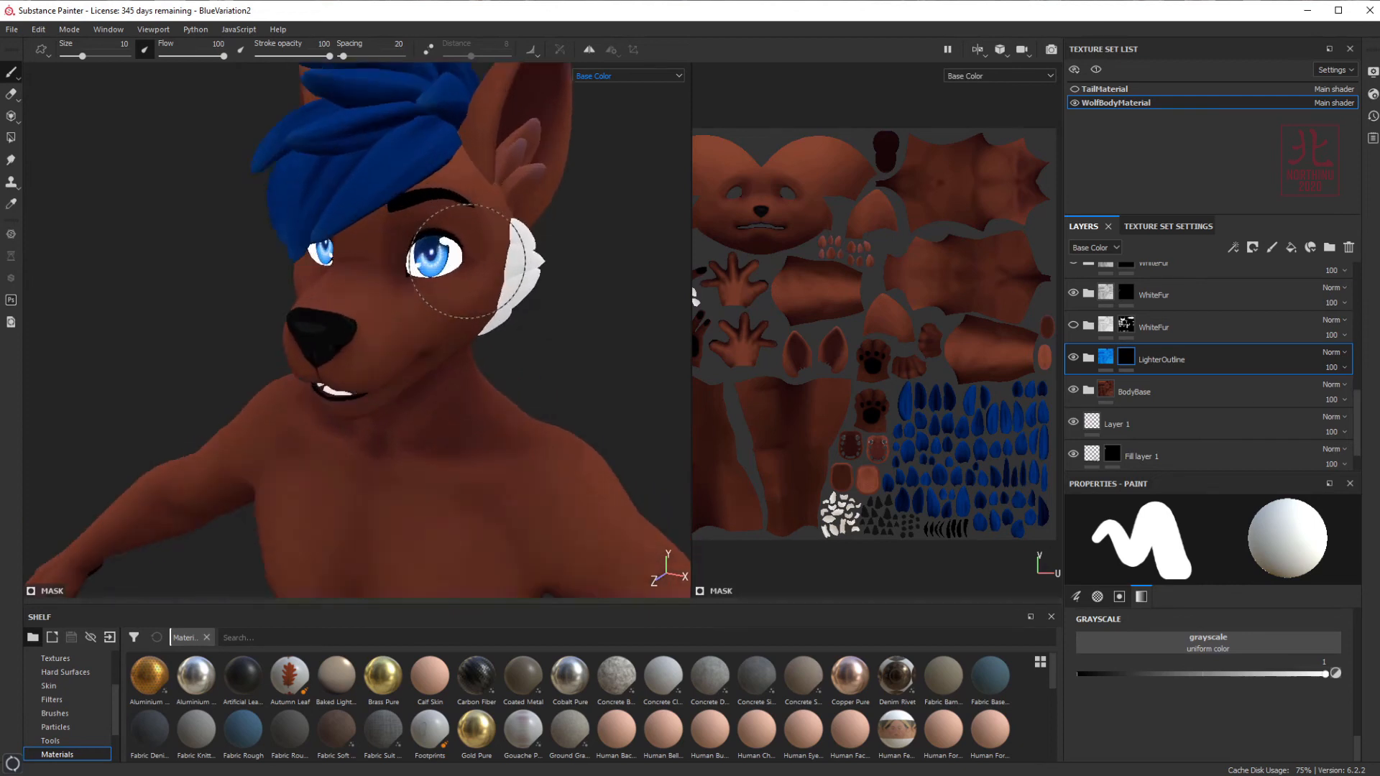
scroll(1255, 379, up, 2)
scroll(1254, 380, up, 3)
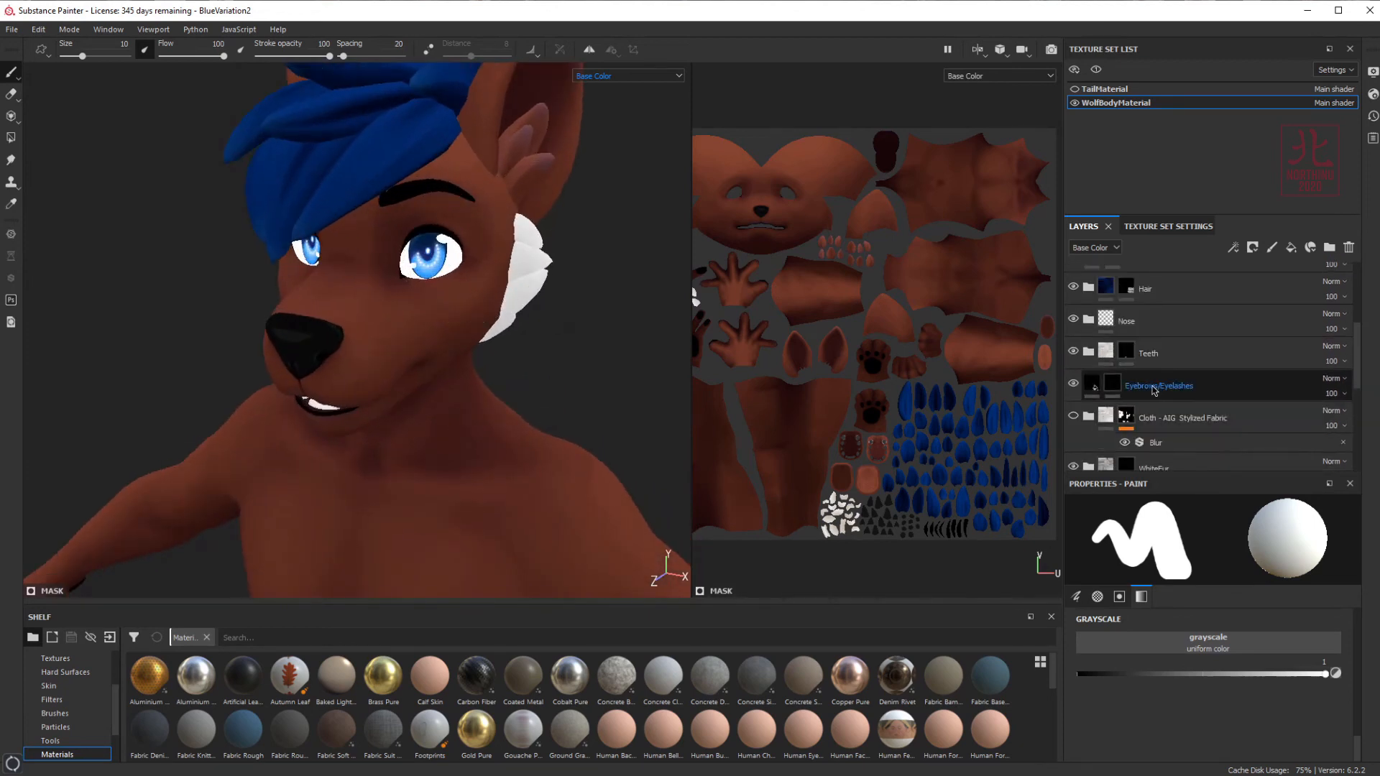
click(1152, 389)
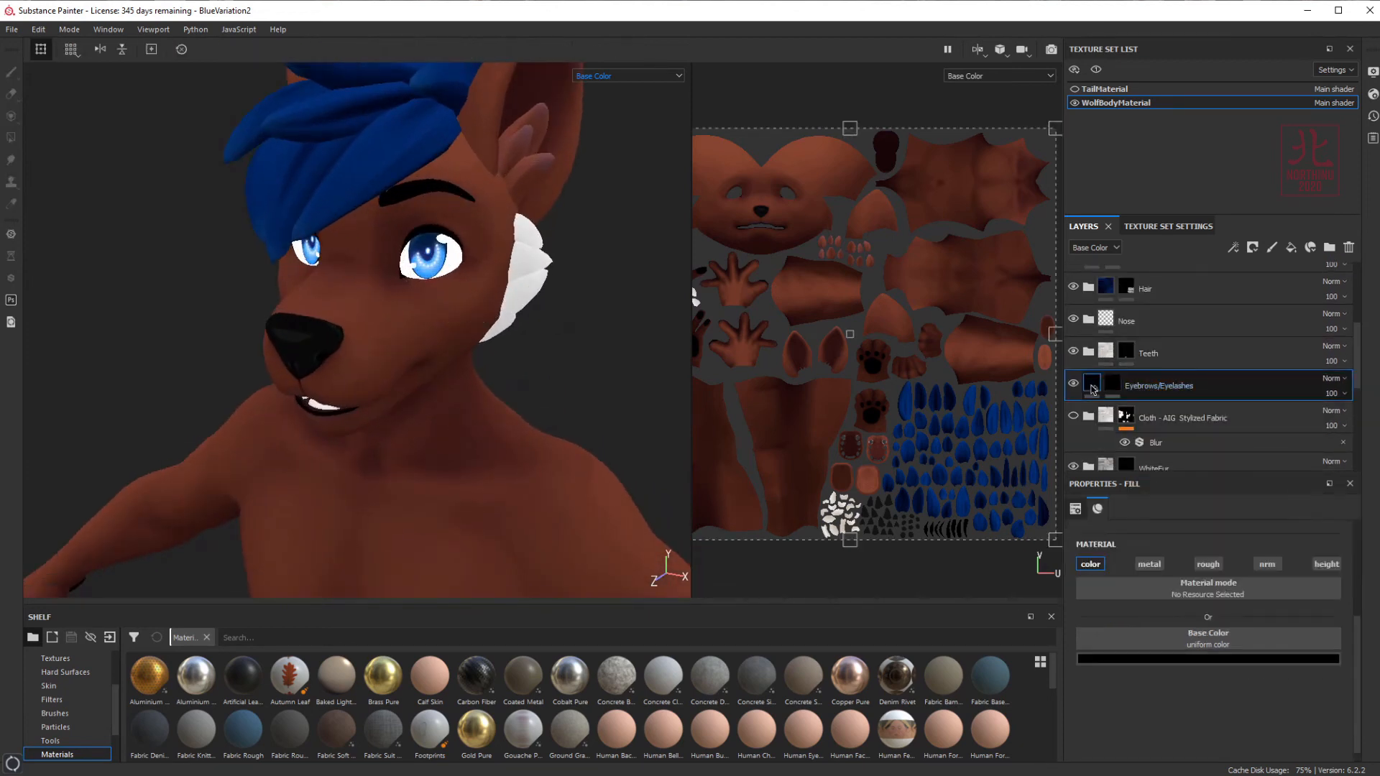
click(1188, 660)
drag(1252, 709, 1238, 716)
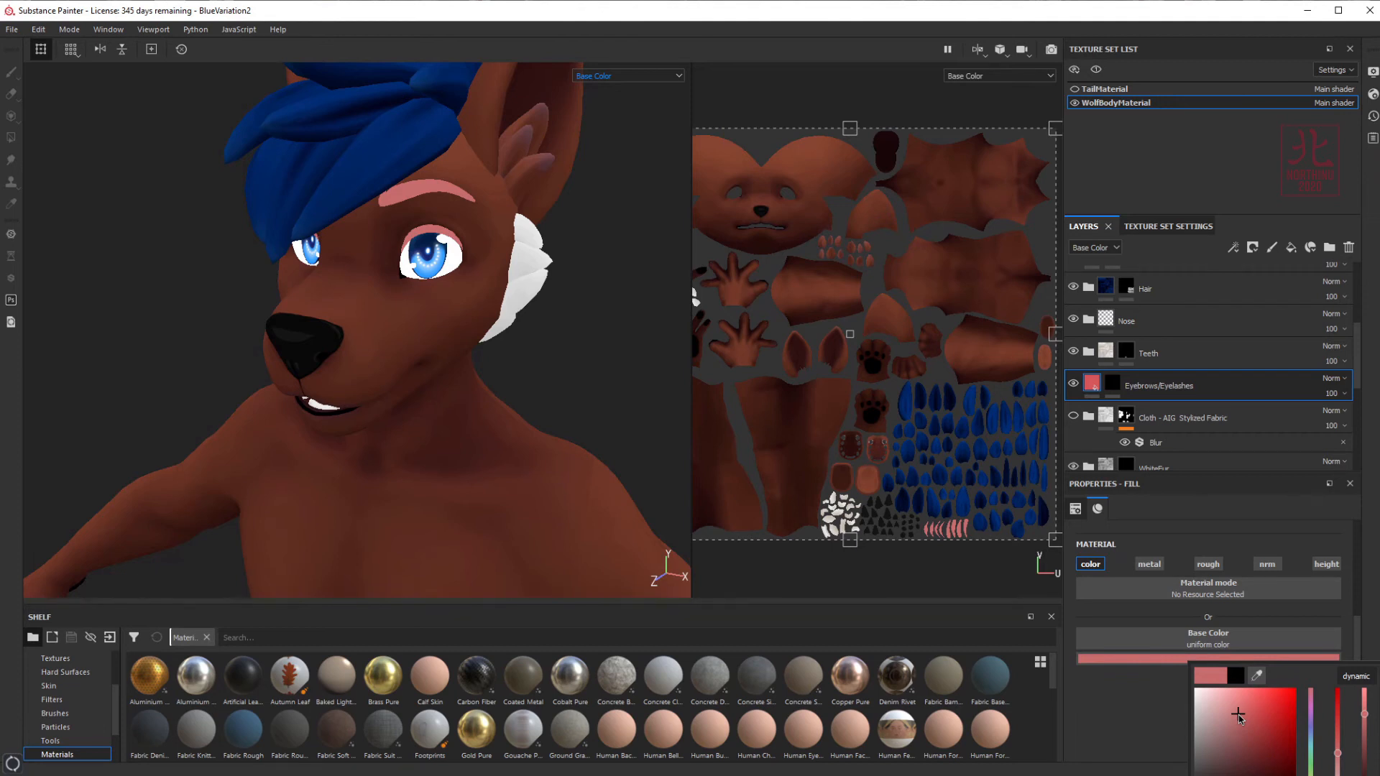
click(1149, 701)
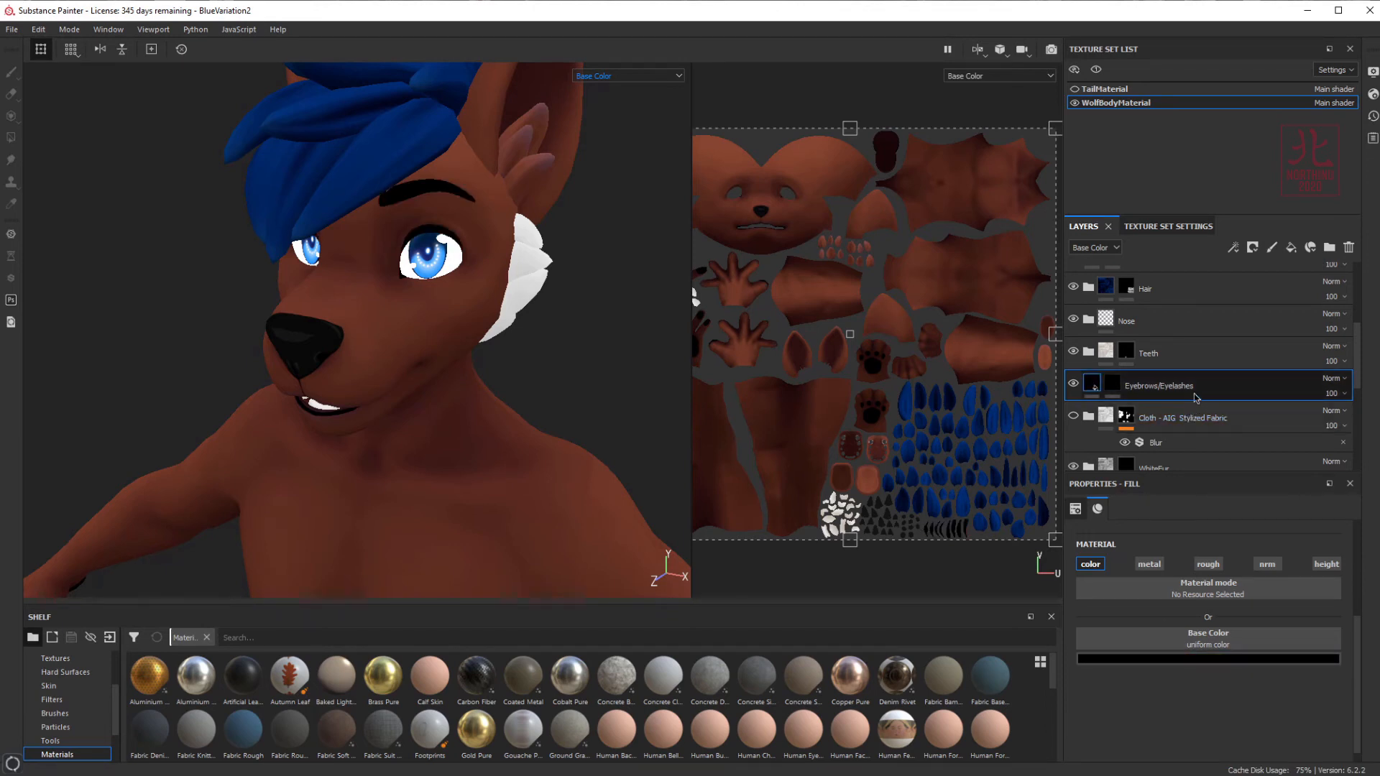
- Add a folder with a black mask above the Eyebrows/Eyelashes layer and place a new fill layer inside it
click(1329, 248)
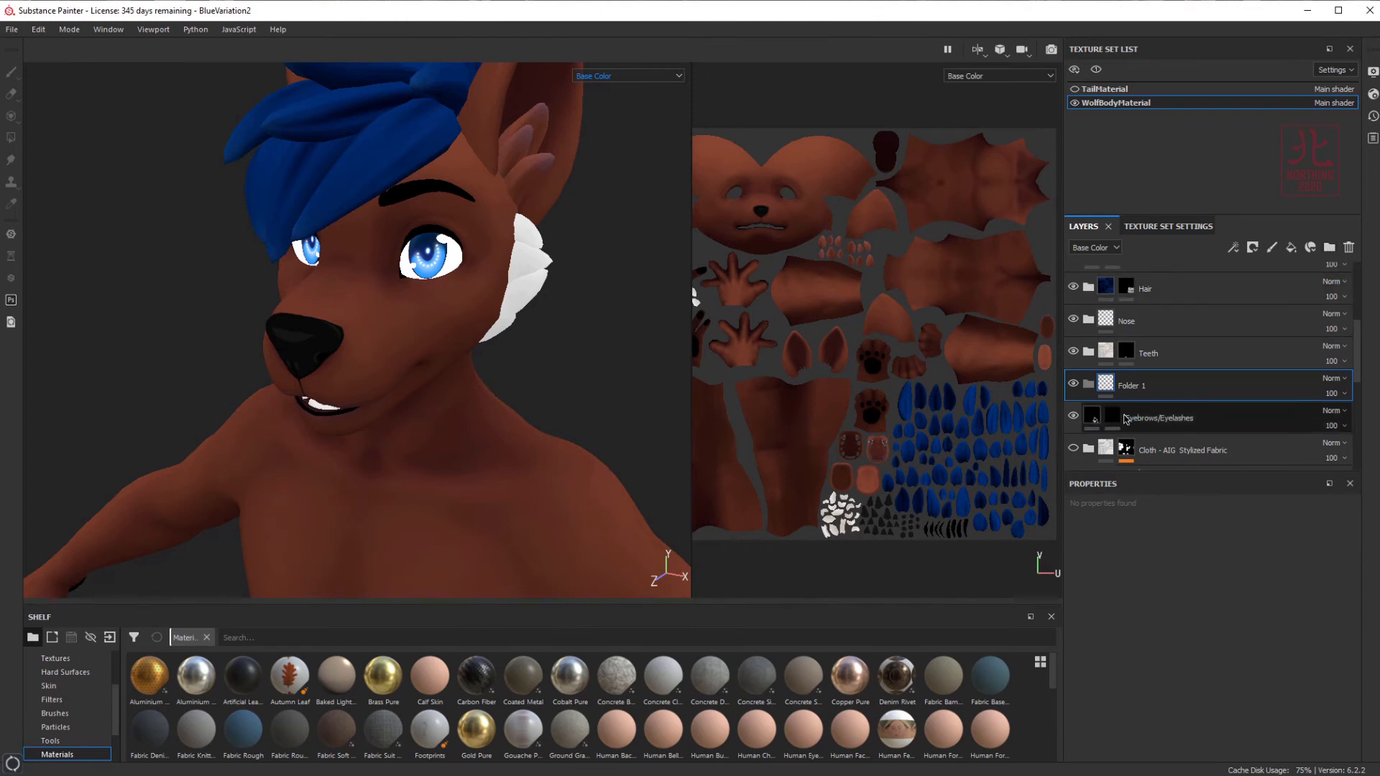
right_click(1107, 385)
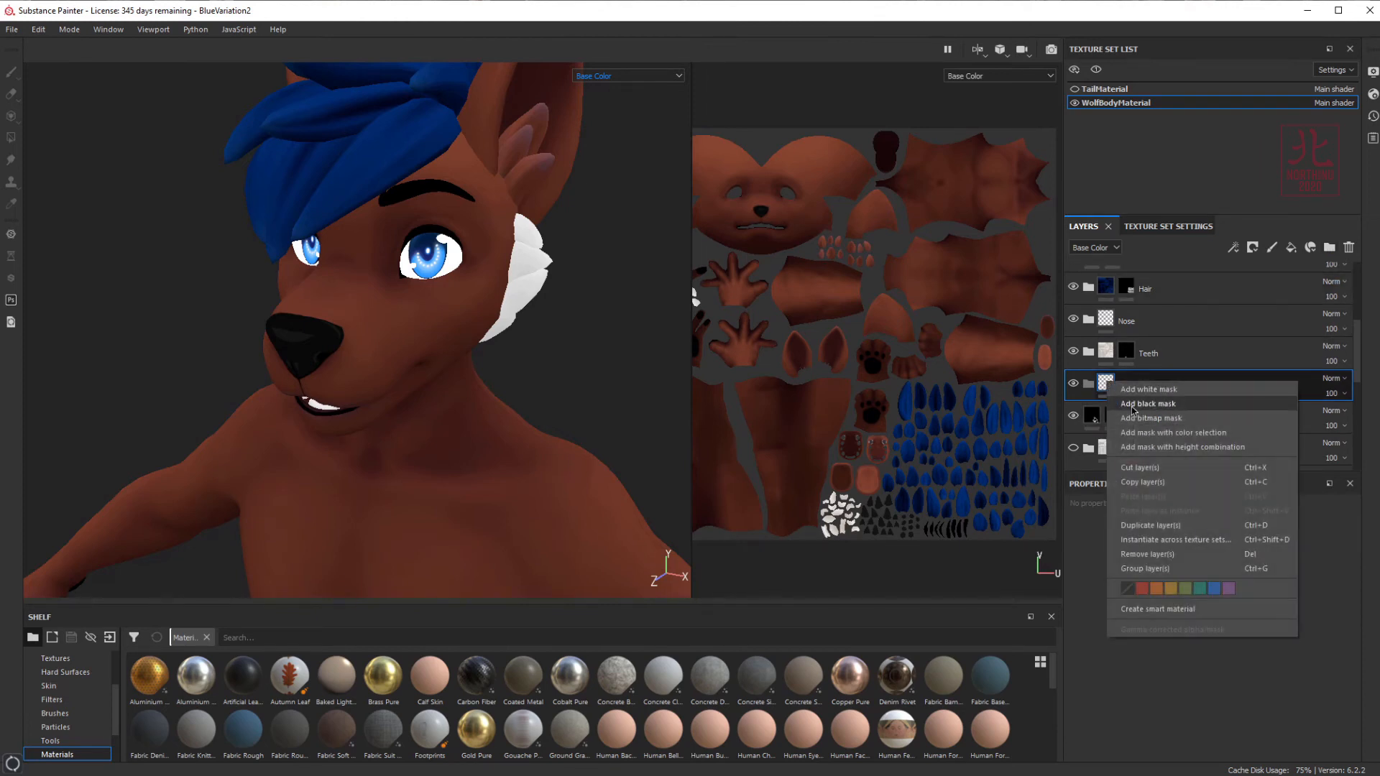
click(1133, 404)
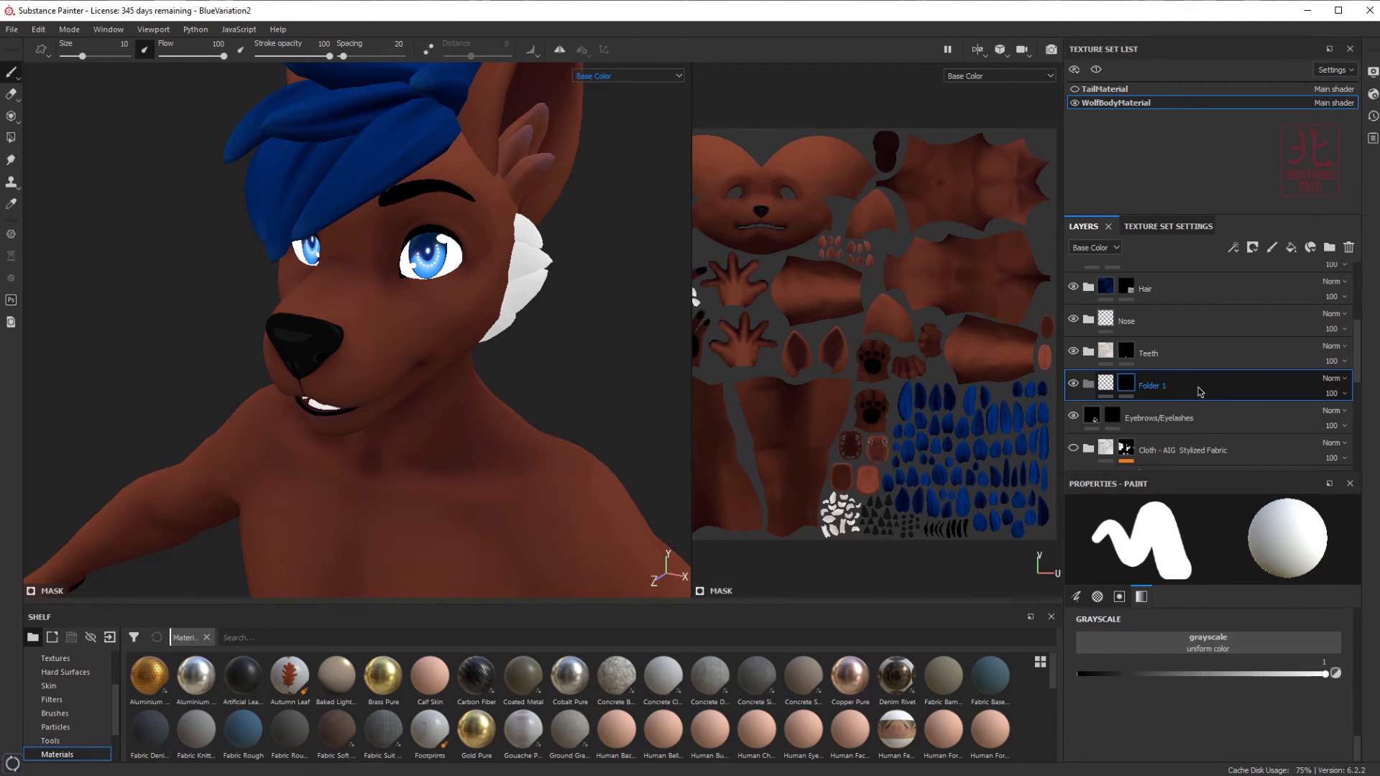
click(1290, 249)
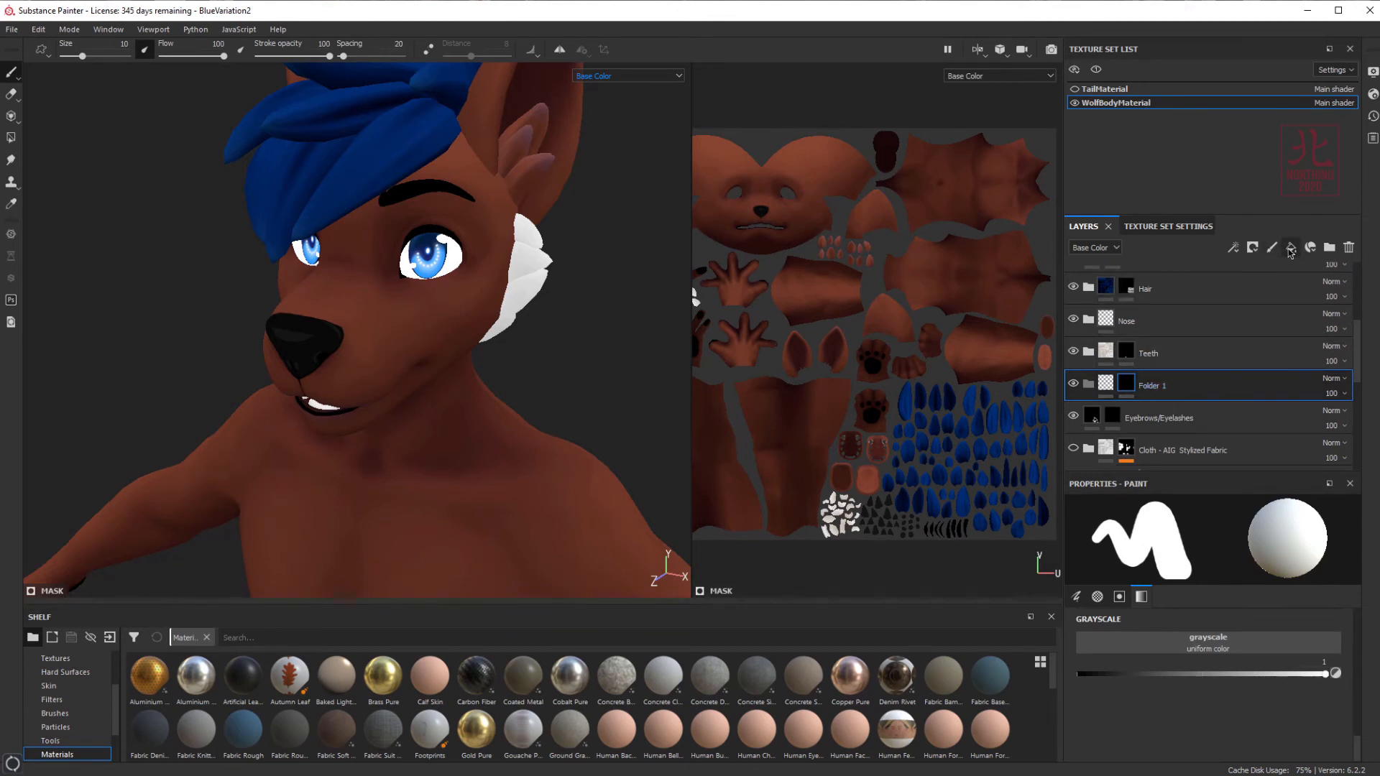
drag(1154, 392, 1181, 421)
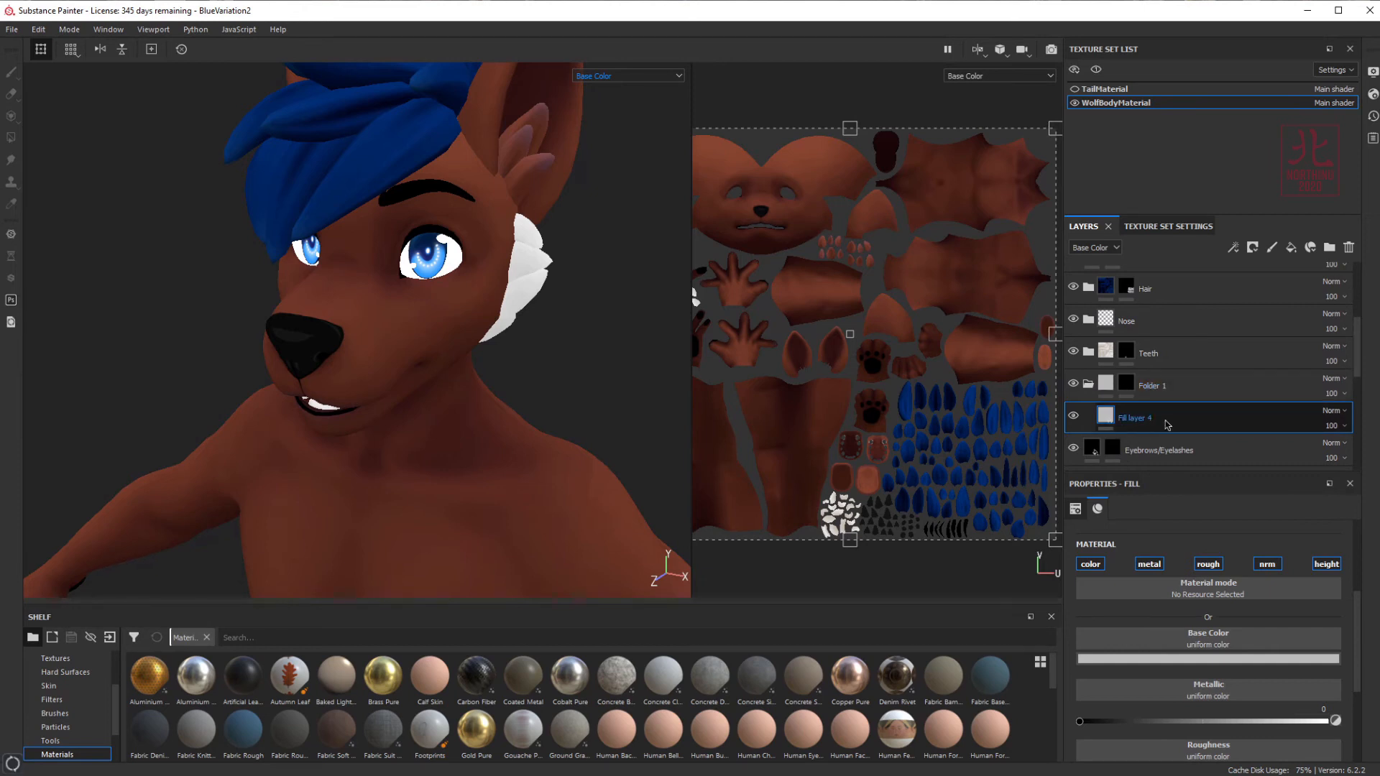
- Disable the metal, rough, nrm and height channels on the new fill layer, leaving only color enabled
scroll(1168, 419, down, 1)
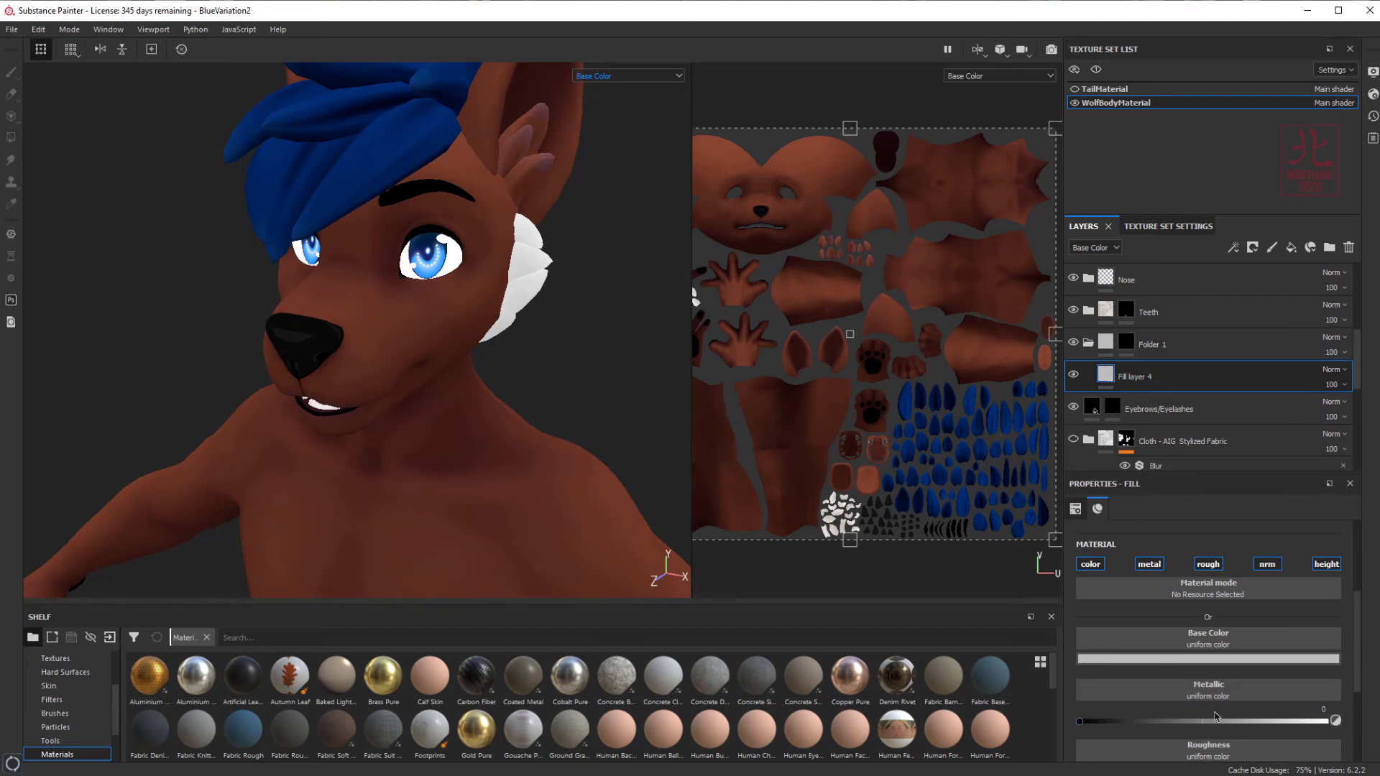
scroll(1194, 668, up, 2)
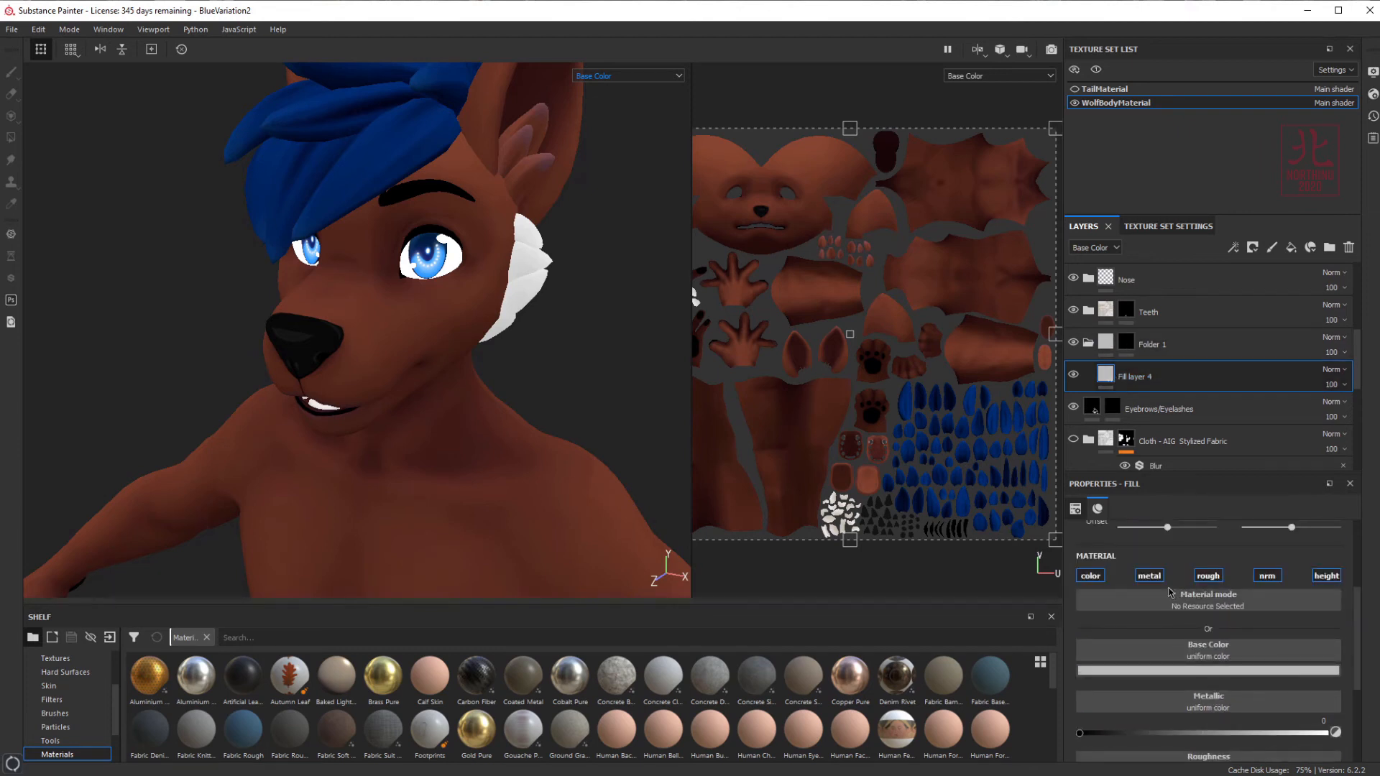
click(1149, 575)
click(1208, 576)
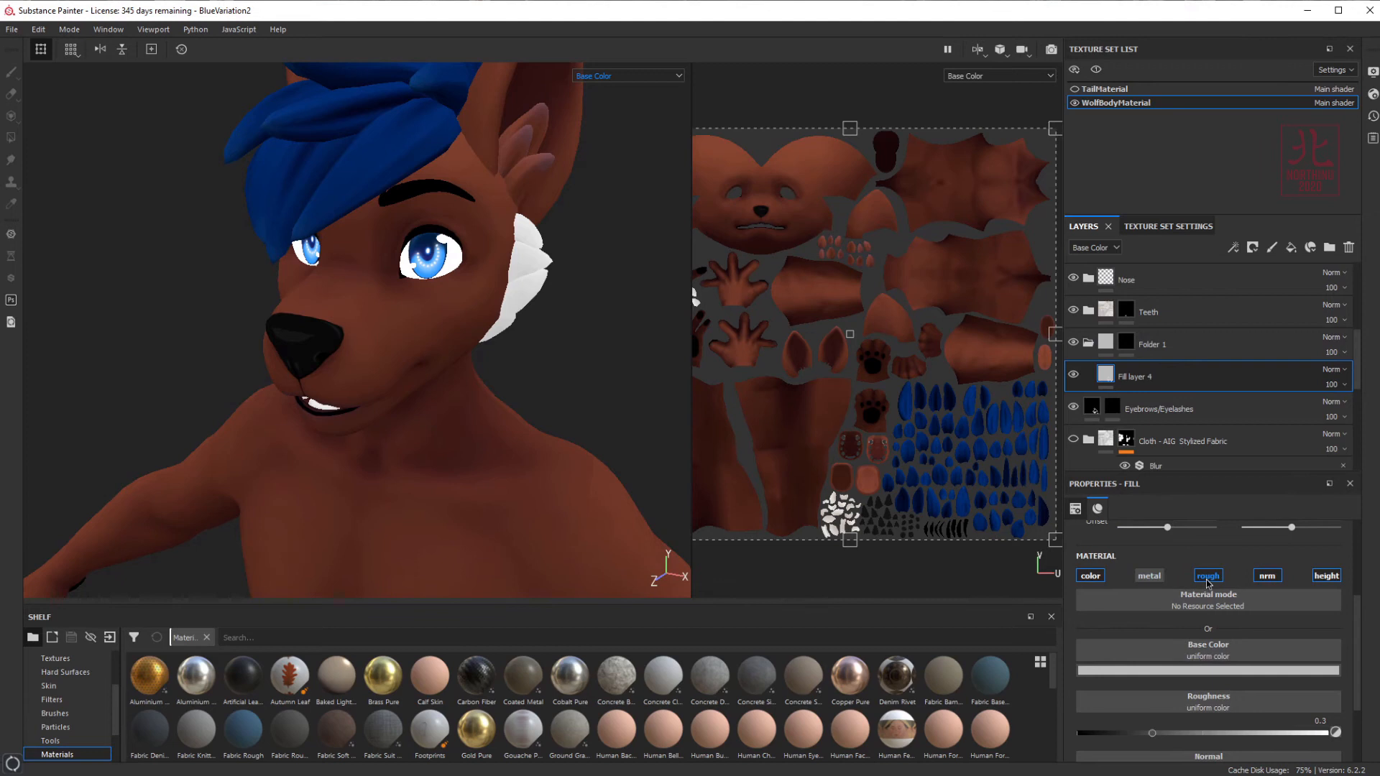
click(1268, 579)
click(1326, 576)
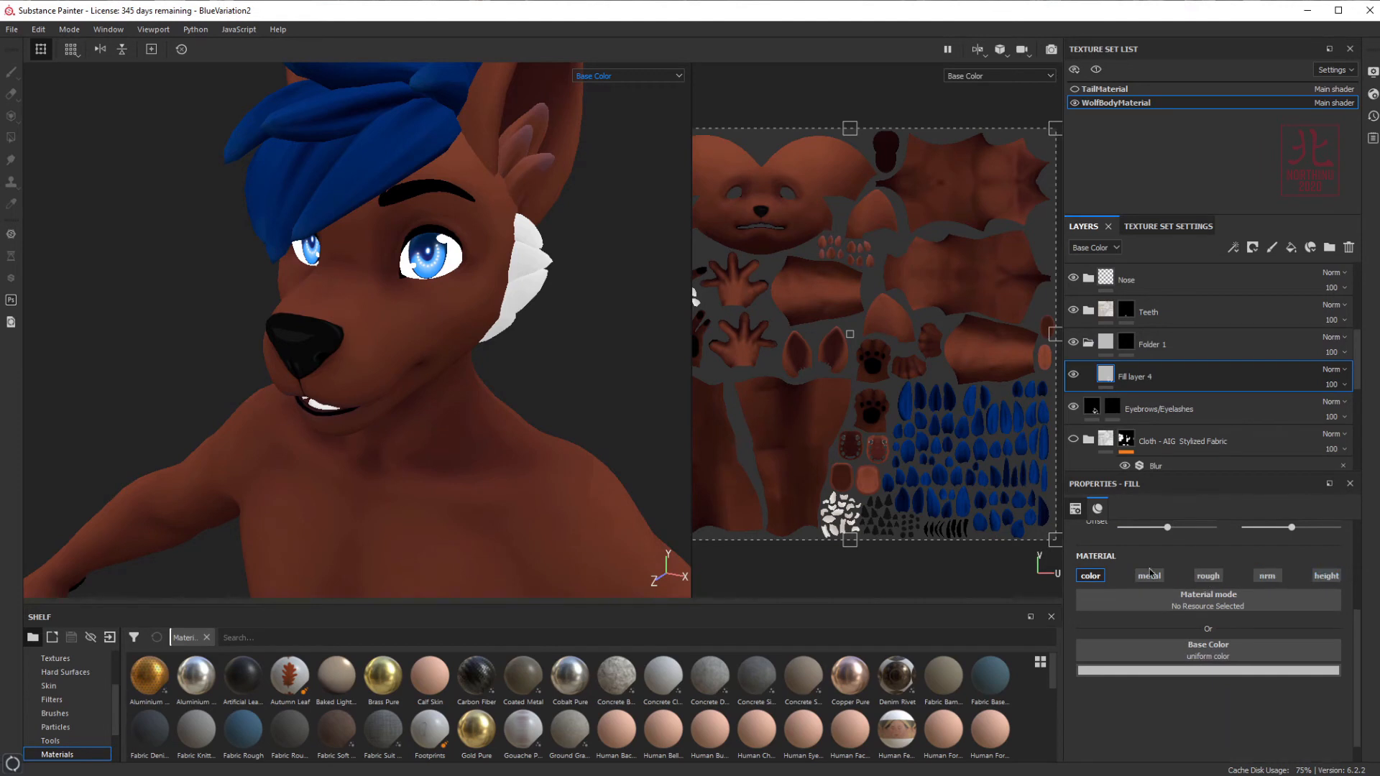
- Set the new fill layer's base color to a light green
click(1180, 674)
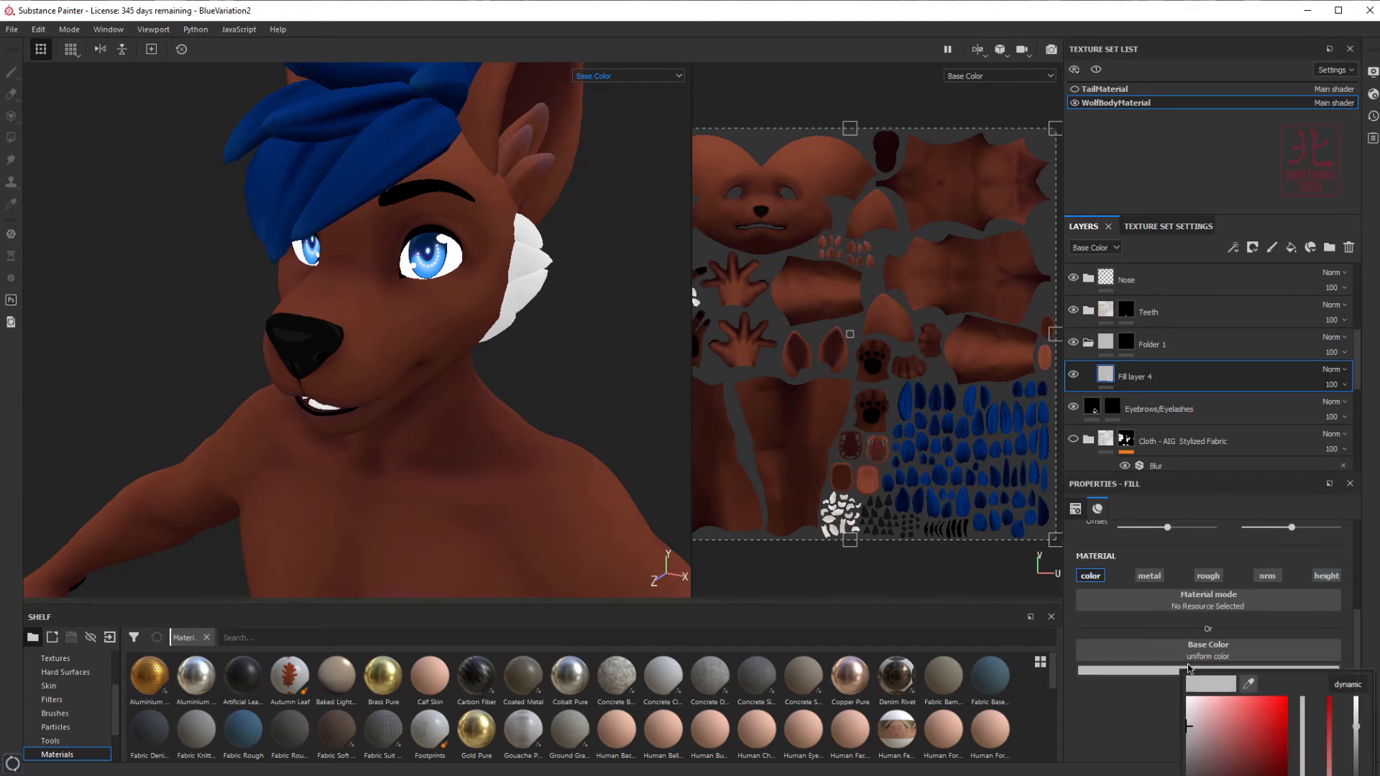
click(1242, 715)
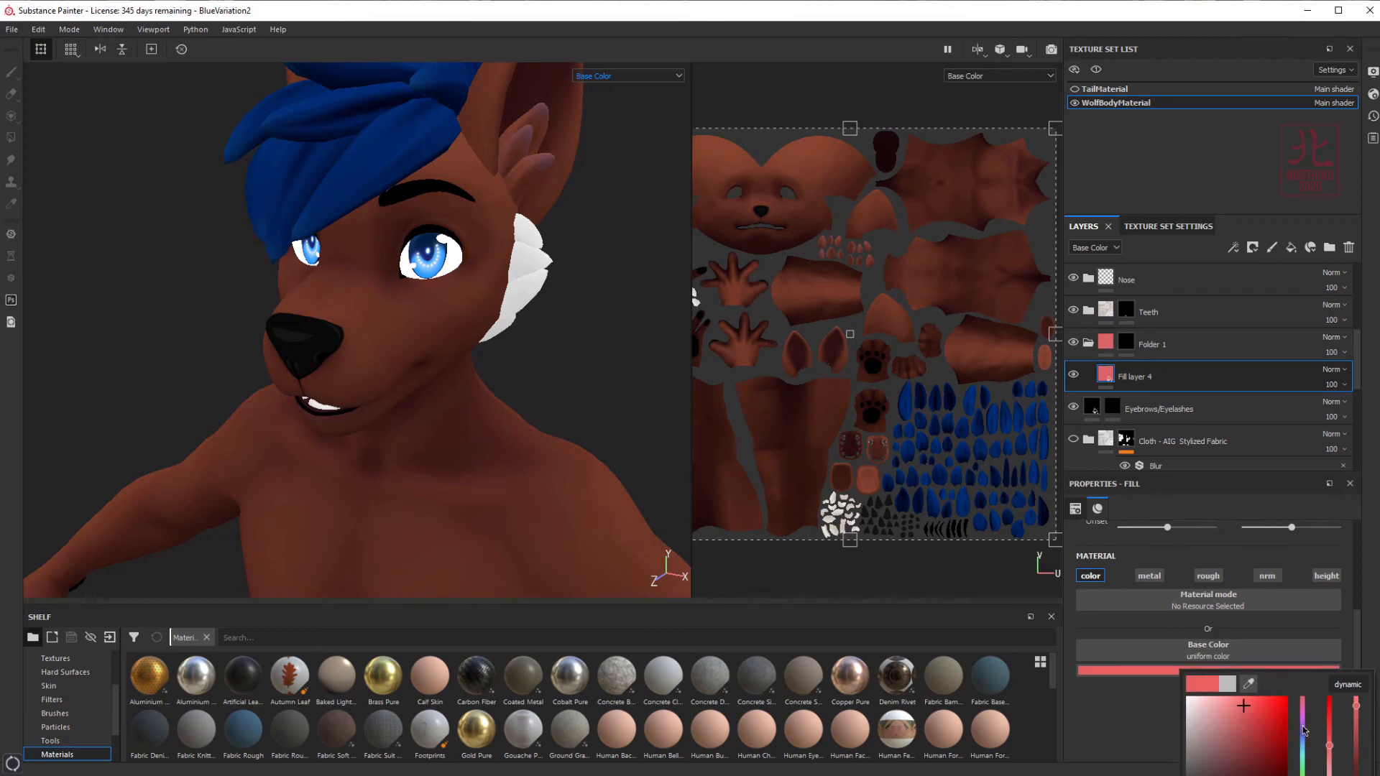
drag(1303, 728, 1301, 770)
click(1121, 713)
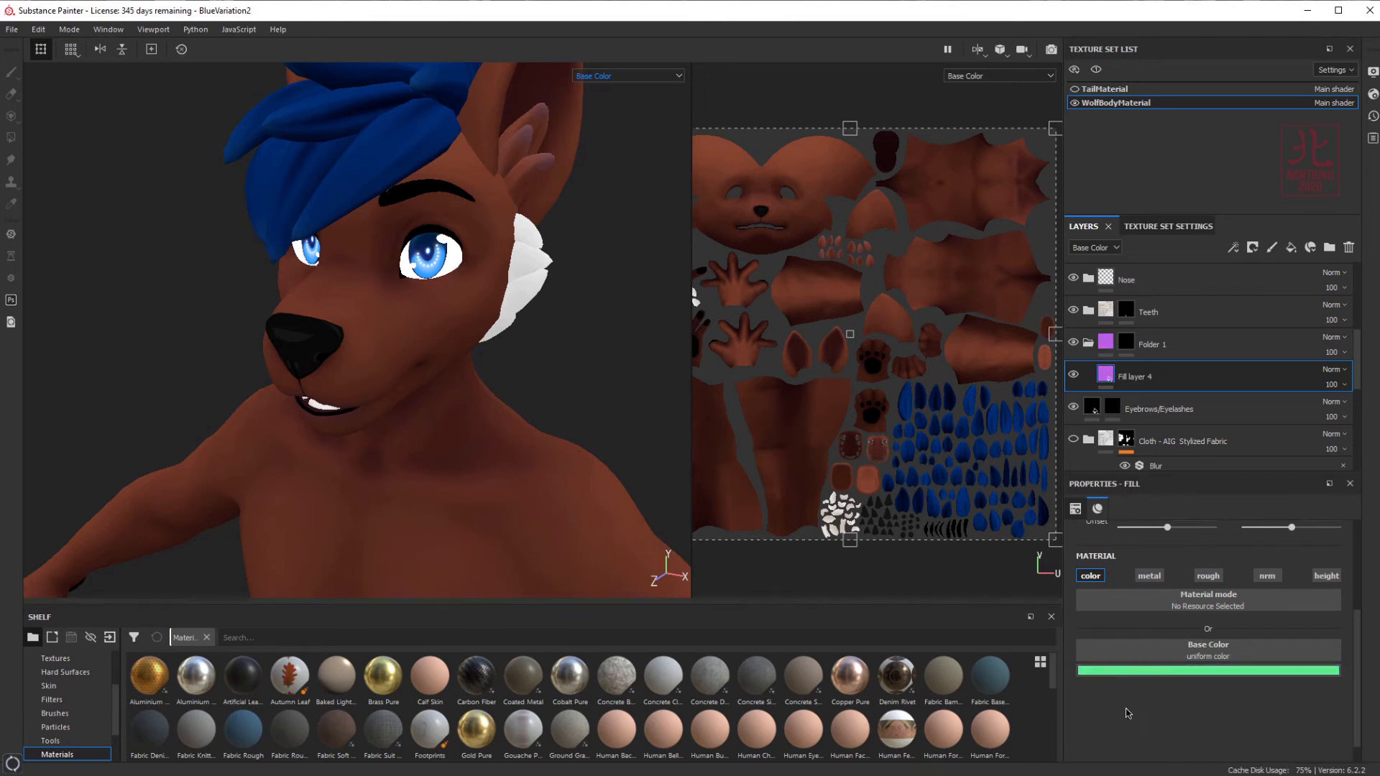
- Paint white test strokes over the wolf's chest and neck on the new folder's black mask, and undo them
click(1127, 345)
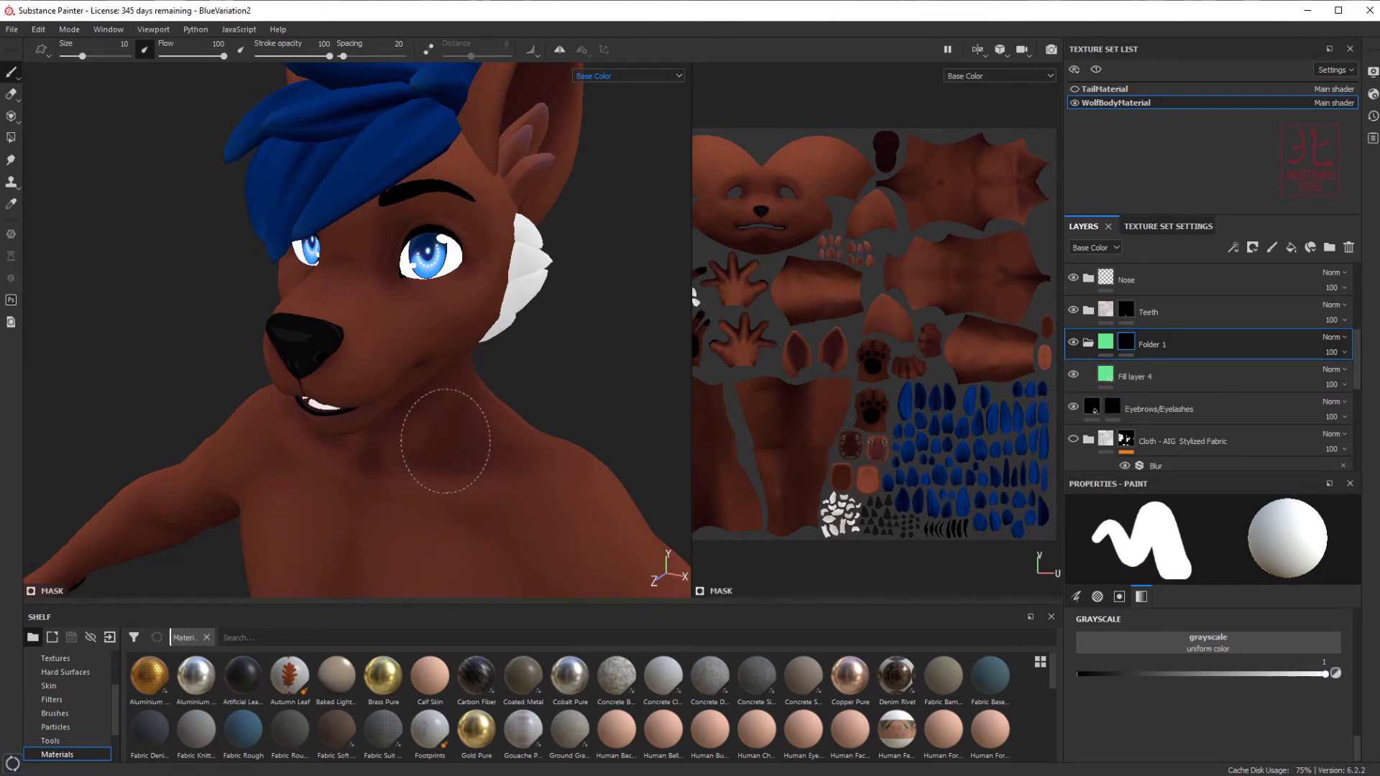
mouse_move(439, 442)
mouse_down()
mouse_move(430, 530)
mouse_move(506, 544)
mouse_up()
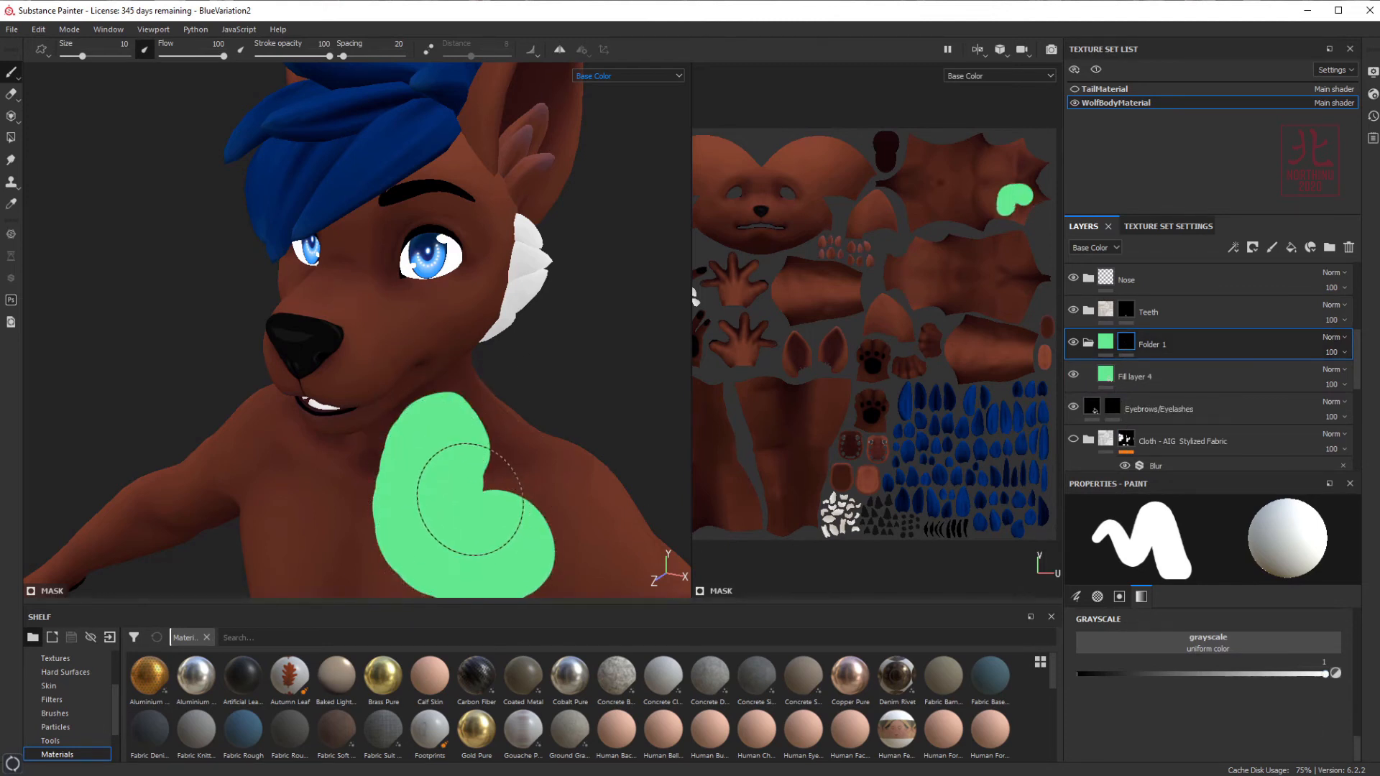
alt+middle_drag(456, 515, 501, 400)
drag(490, 342, 488, 322)
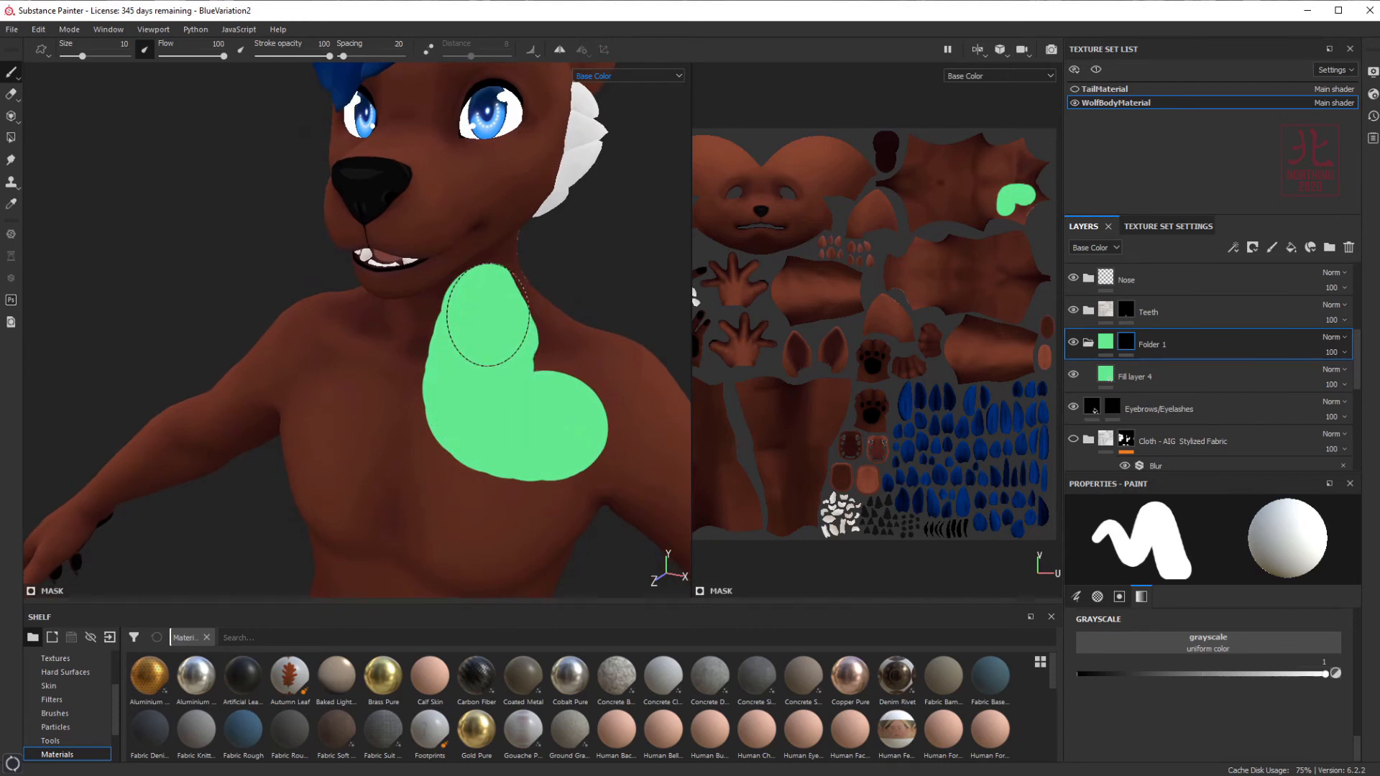
alt+middle_drag(494, 290, 475, 427)
key(ctrl+z)
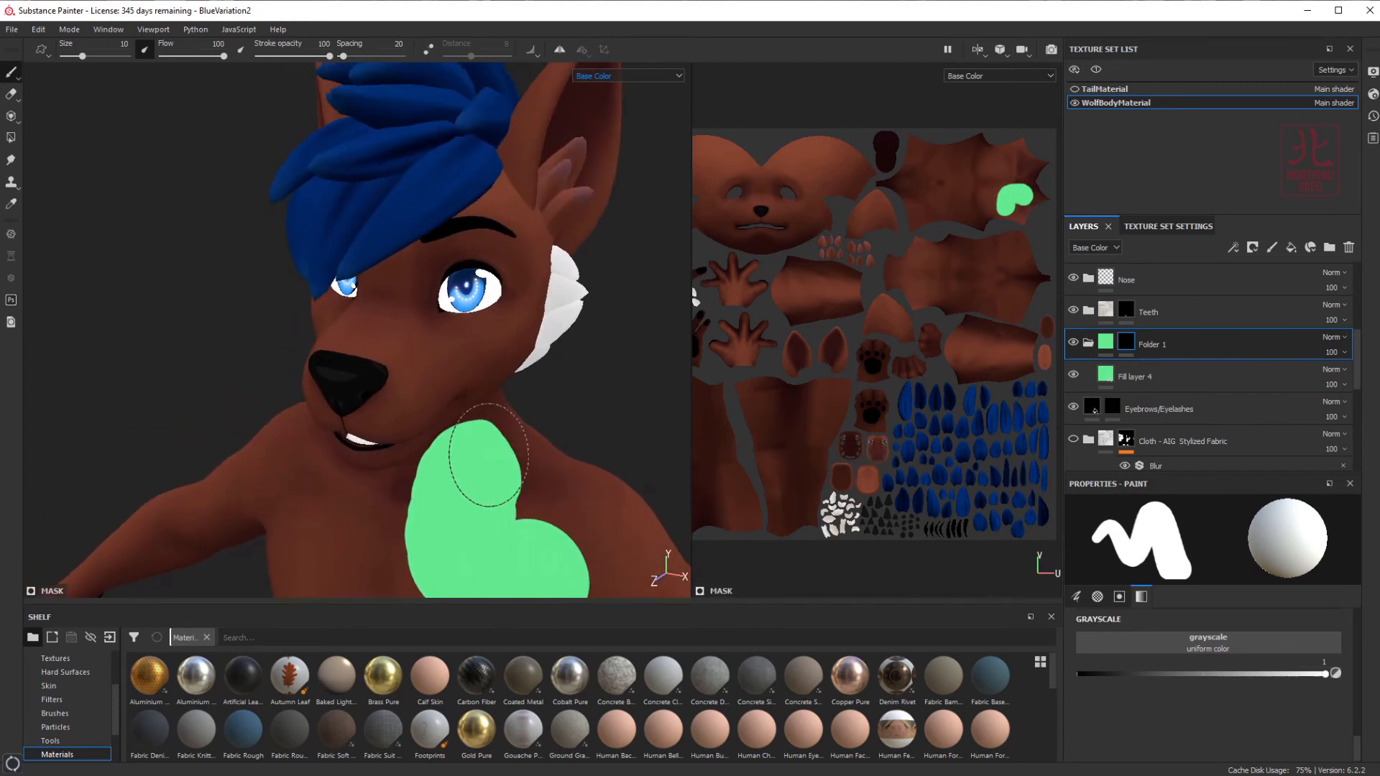
key(ctrl+z)
alt+middle_drag(501, 502, 506, 467)
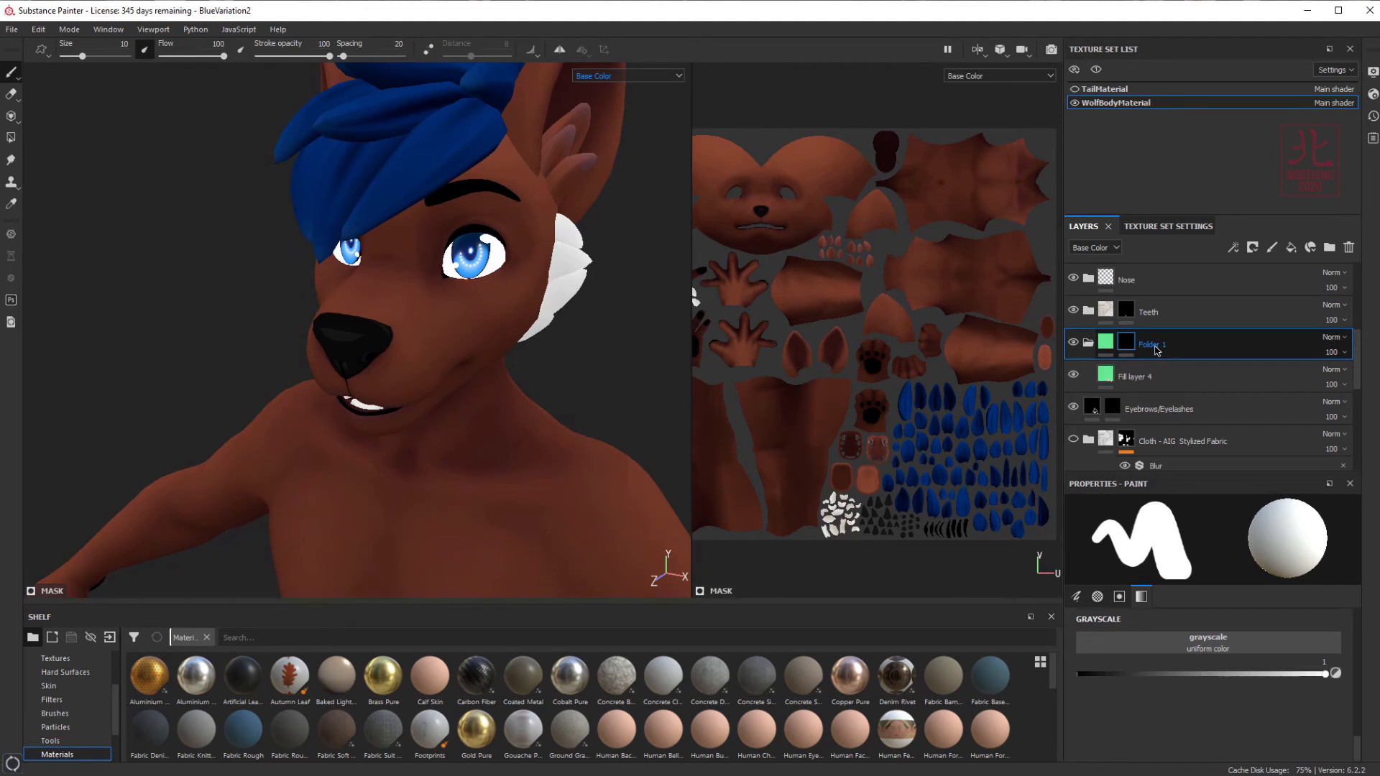
- Rename the new folder "Eyebrow Color" and the fill layer inside it "Color"
double_click(1154, 345)
text(Eyebrow Color)
key(Return)
double_click(1139, 376)
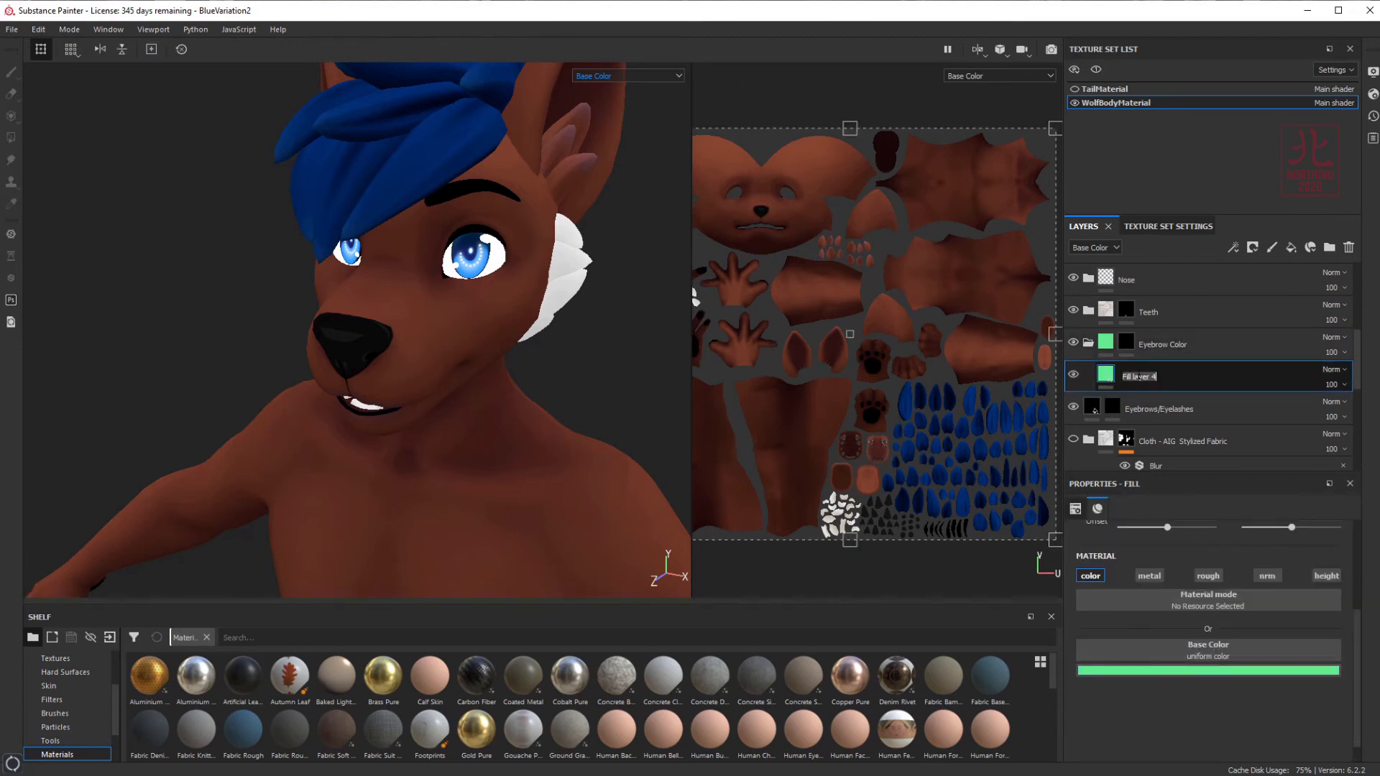
text(Color)
key(Return)
- Paint a winding test stroke from the chest to the thigh on the Eyebrow Color mask, and undo it
click(1204, 350)
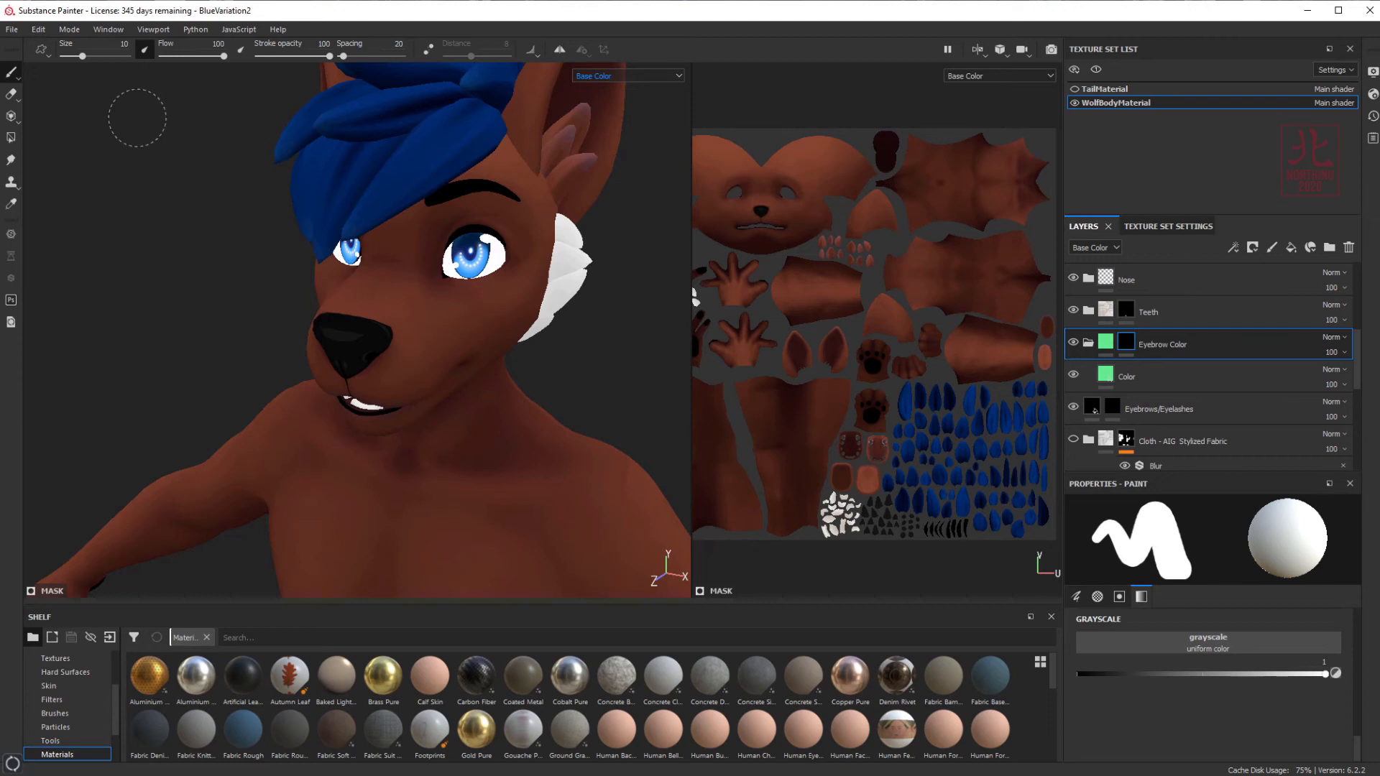
mouse_move(477, 446)
alt+mouse_down()
mouse_move(493, 441)
mouse_move(483, 432)
alt+mouse_up()
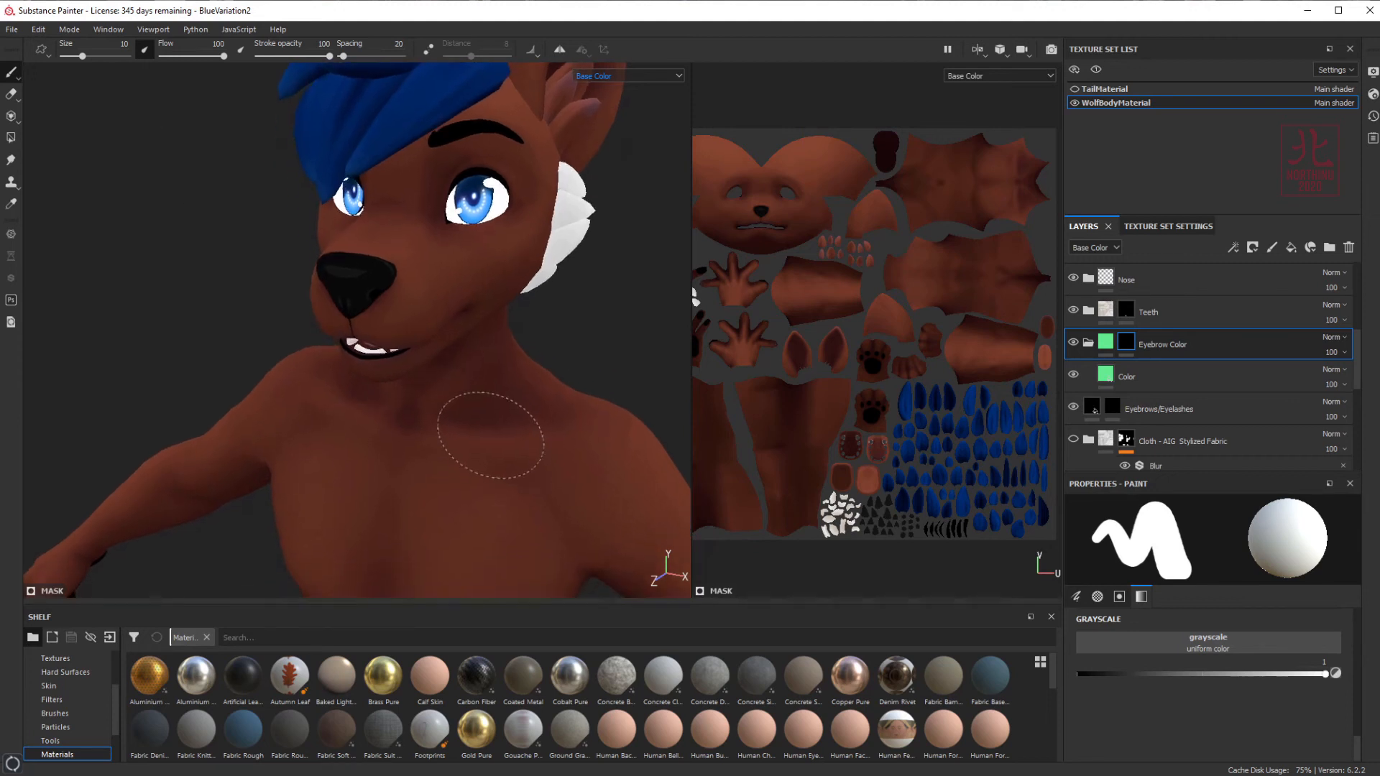
scroll(483, 427, down, 2)
alt+middle_drag(478, 444, 474, 364)
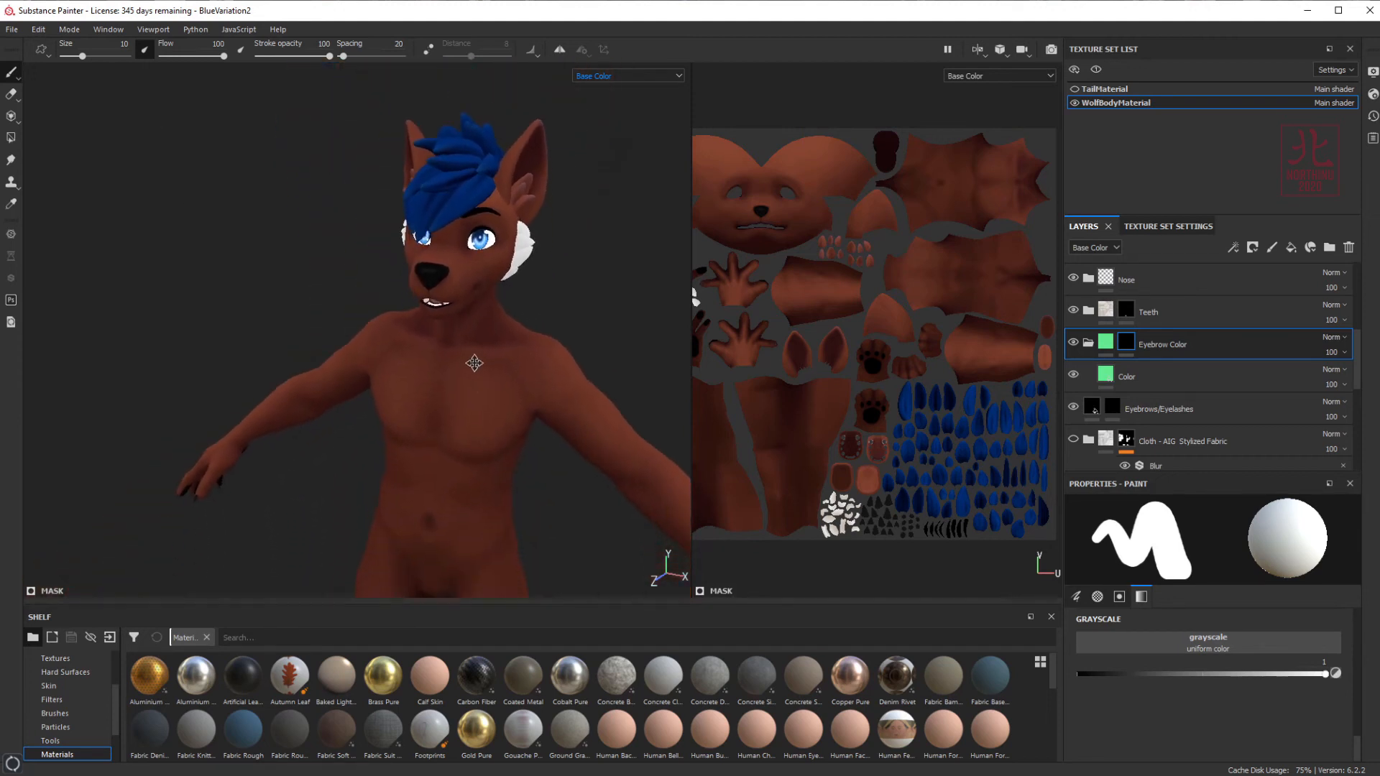
mouse_move(475, 364)
alt+mouse_down()
mouse_move(471, 351)
mouse_move(484, 388)
alt+mouse_up()
alt+middle_drag(484, 388, 428, 335)
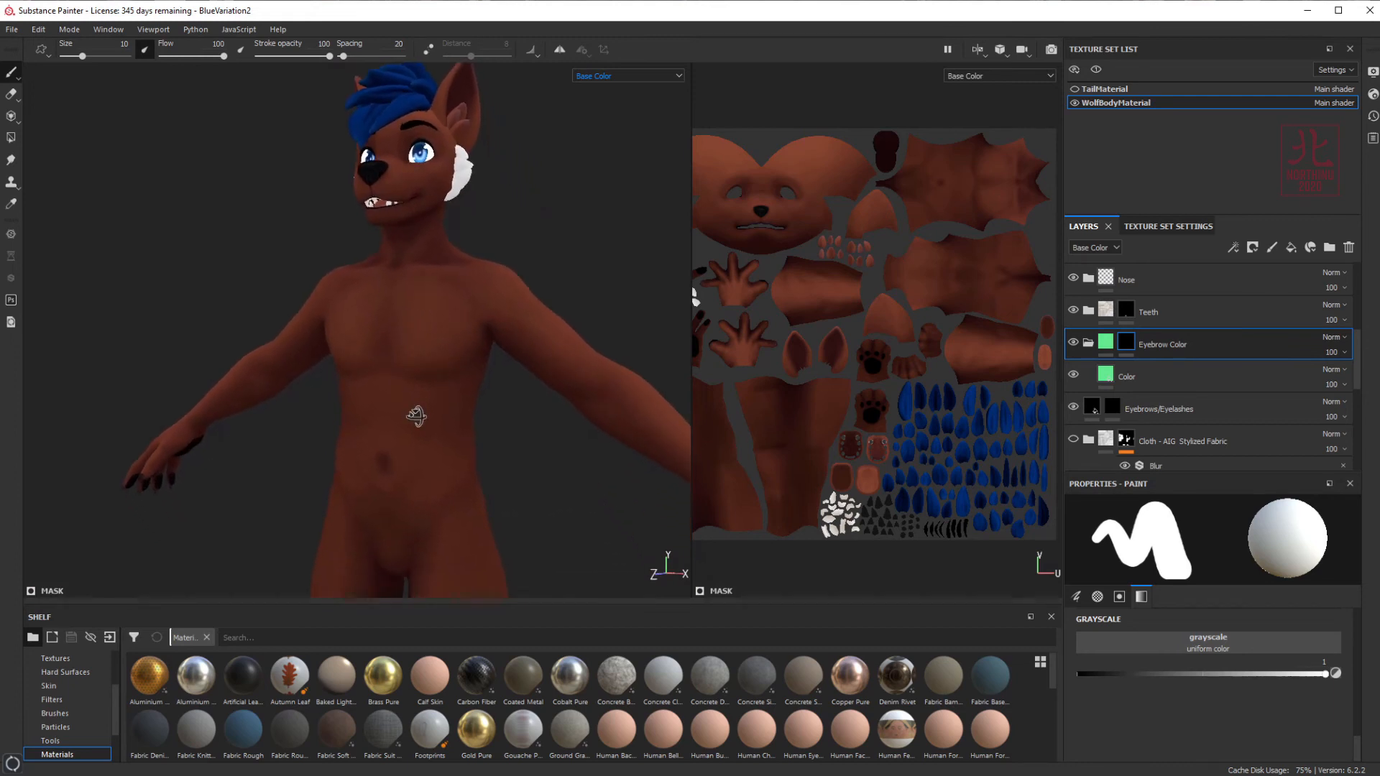
alt+middle_drag(430, 439, 415, 430)
mouse_move(415, 430)
alt+mouse_down()
mouse_move(410, 477)
mouse_move(391, 459)
mouse_move(395, 379)
mouse_move(429, 392)
mouse_move(360, 338)
mouse_move(442, 381)
mouse_move(338, 439)
mouse_move(440, 559)
alt+mouse_up()
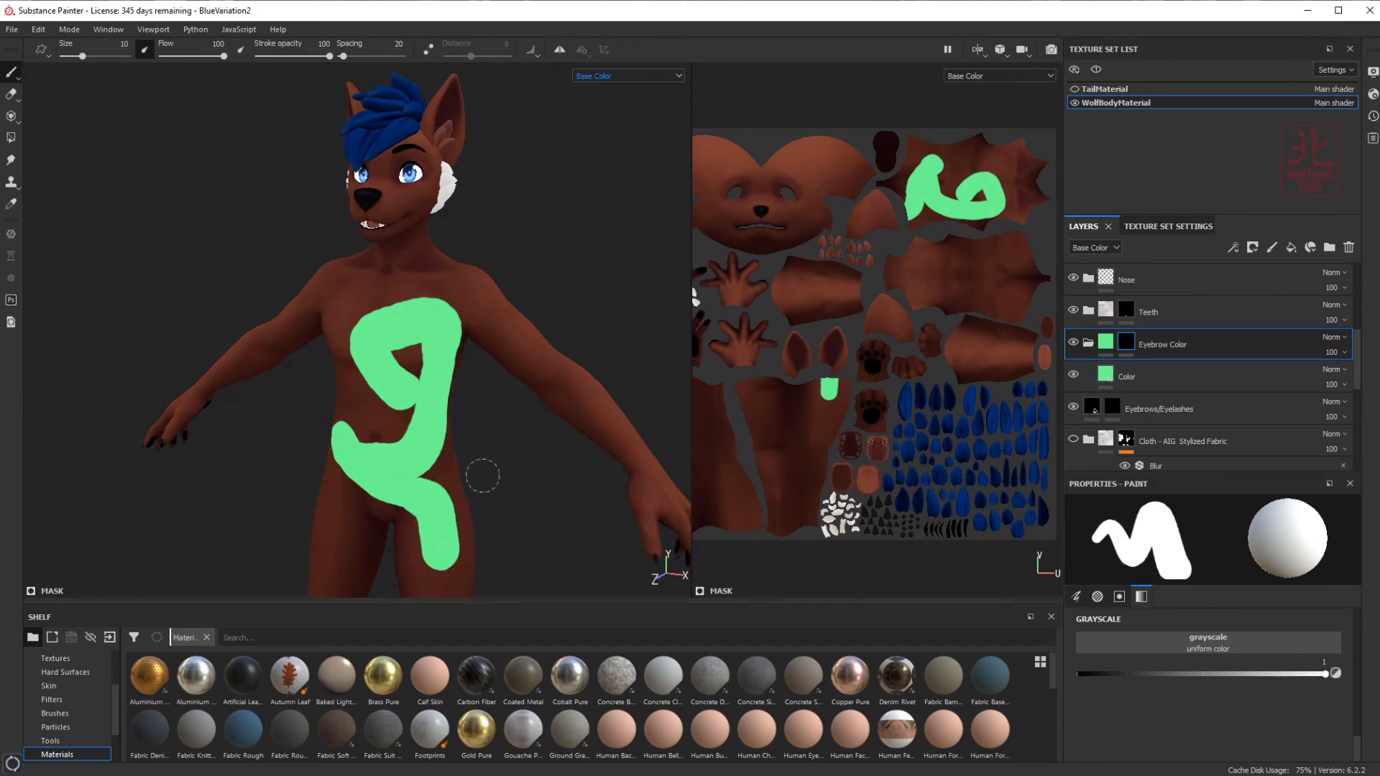
key(ctrl)
key(ctrl+z)
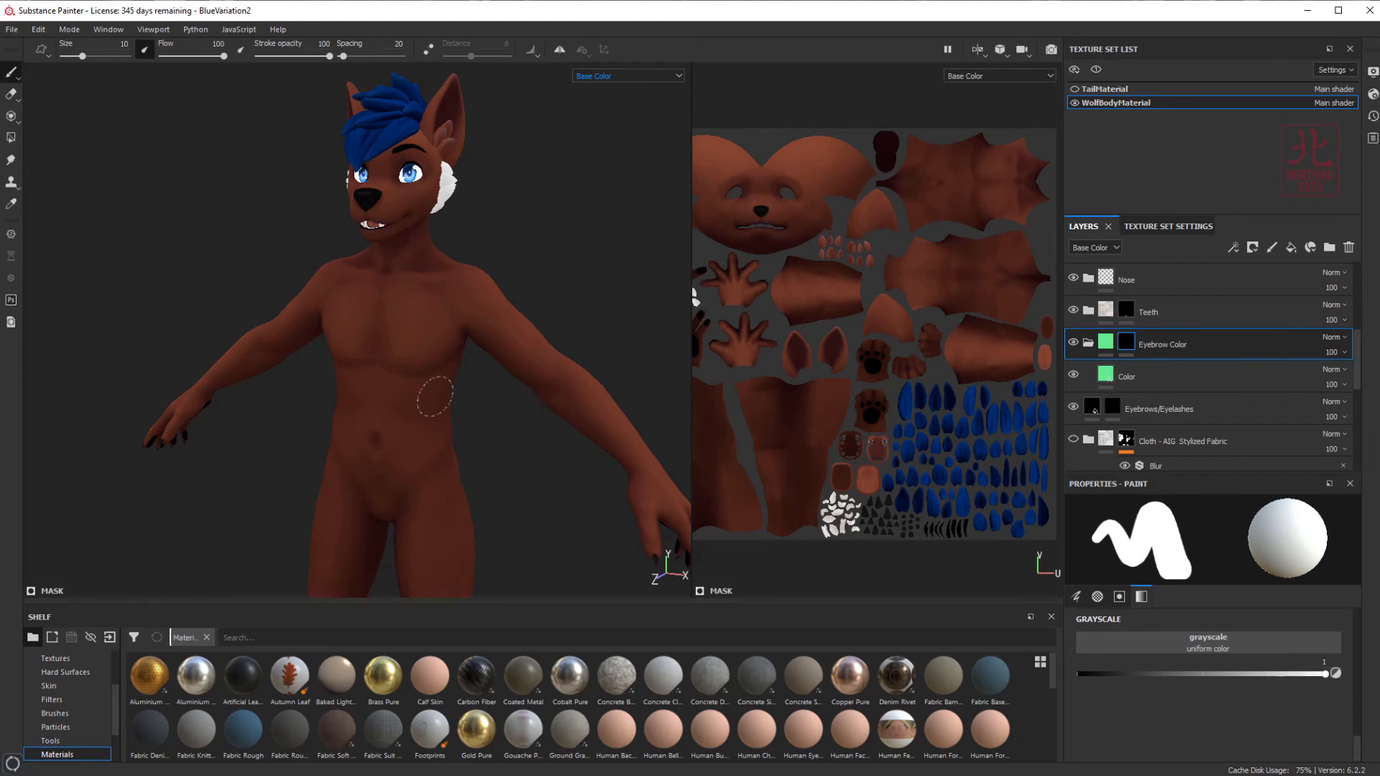
- Paint a mirrored test stroke down the torso with symmetry enabled, turning symmetry off and undoing the stroke
key(l)
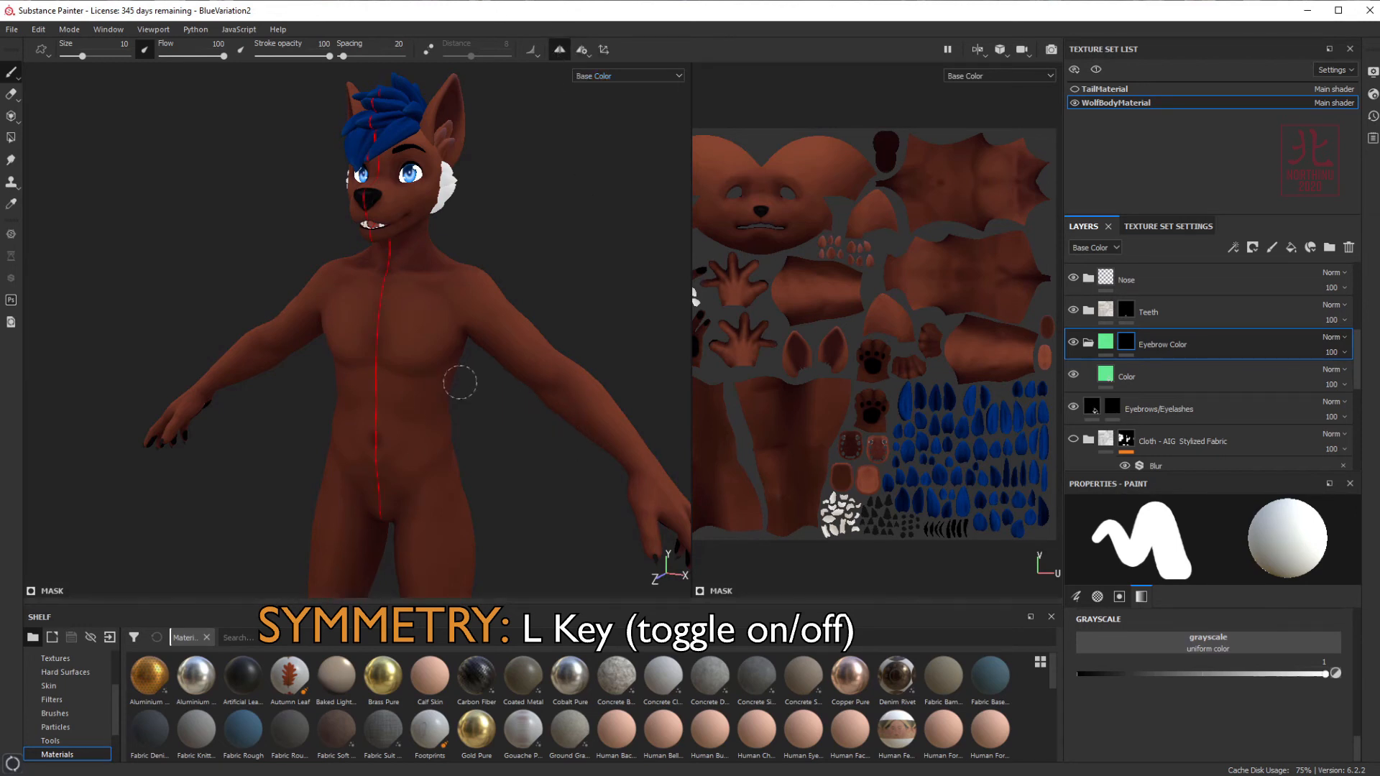
click(408, 308)
mouse_move(410, 308)
mouse_down()
mouse_move(437, 300)
mouse_move(451, 320)
mouse_move(452, 356)
mouse_move(406, 428)
mouse_move(429, 507)
mouse_move(423, 568)
mouse_up()
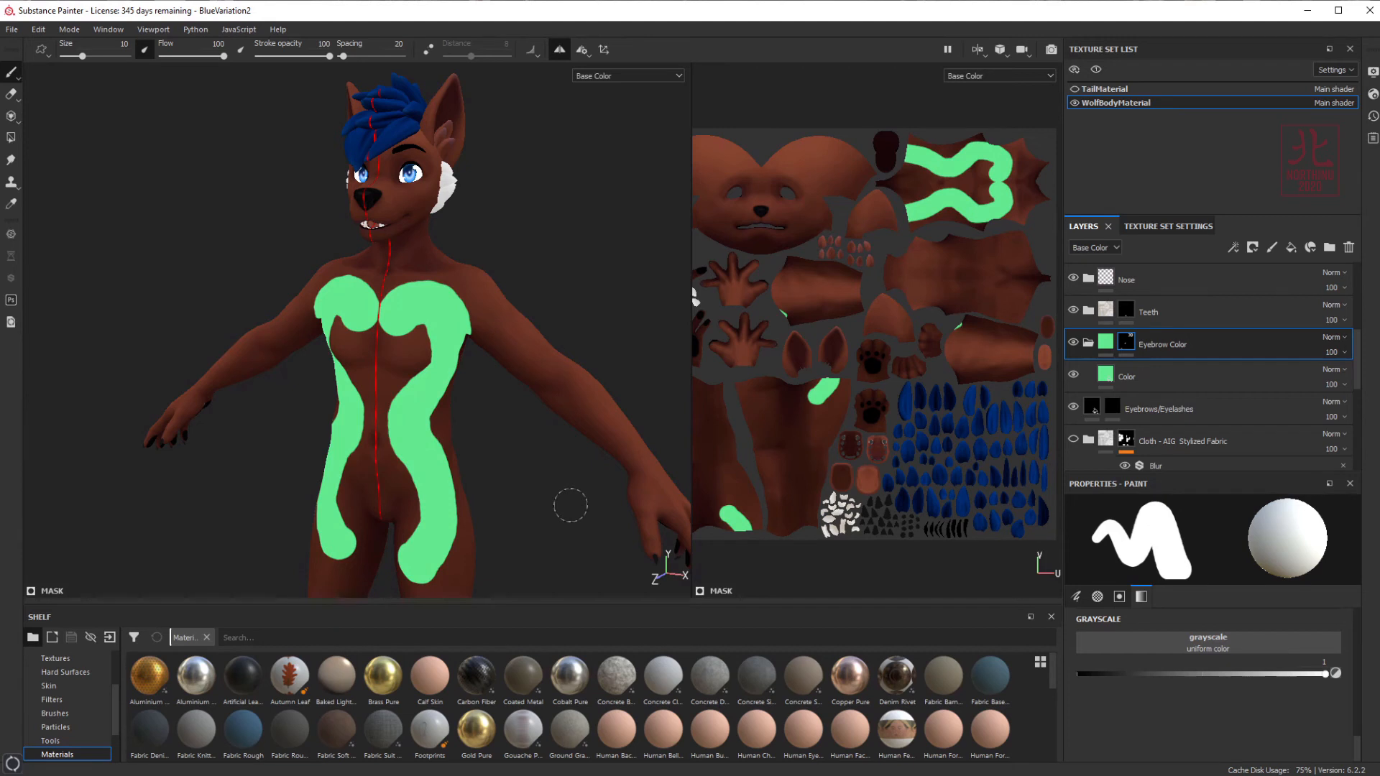
key(l)
key(ctrl+z)
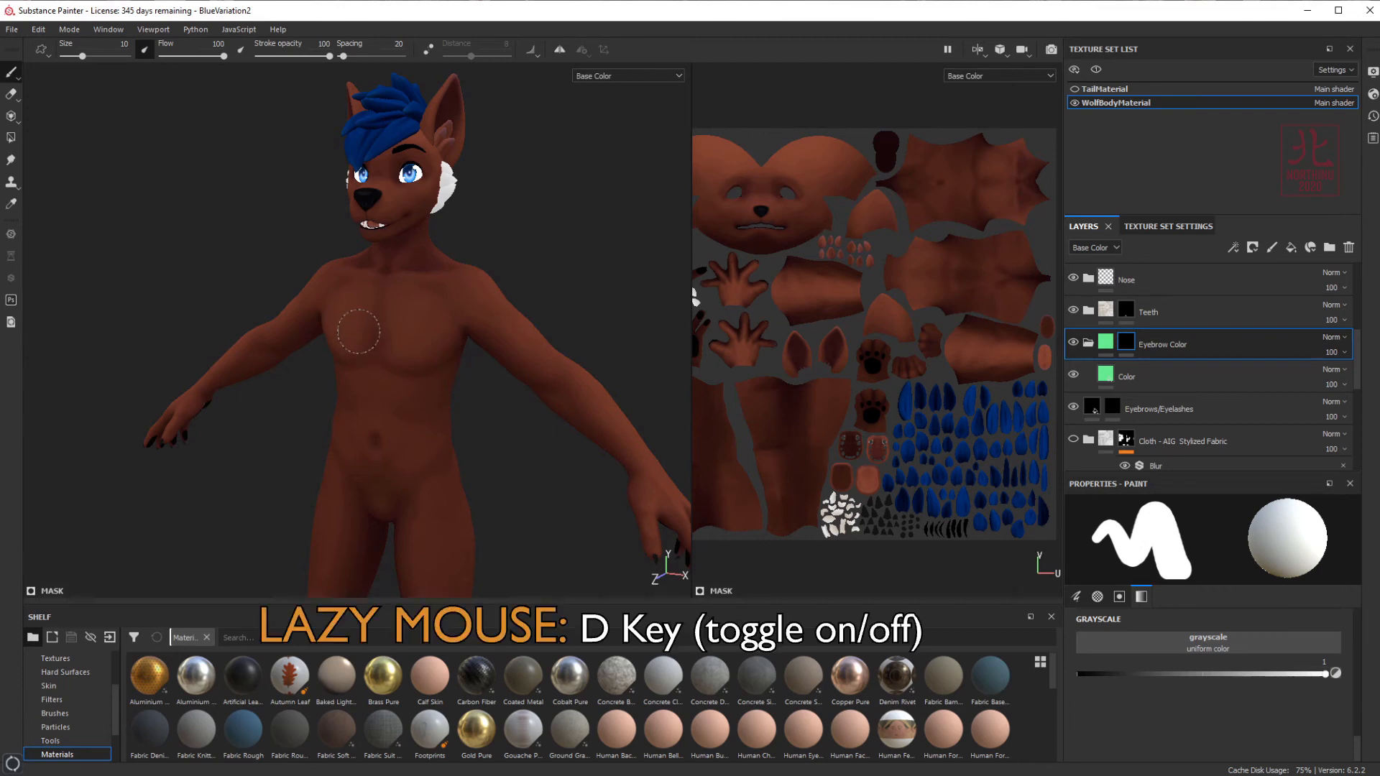
- Enable Lazy Mouse, paint a short test stroke across the chest on the Eyebrow Color mask, and undo it
key(d)
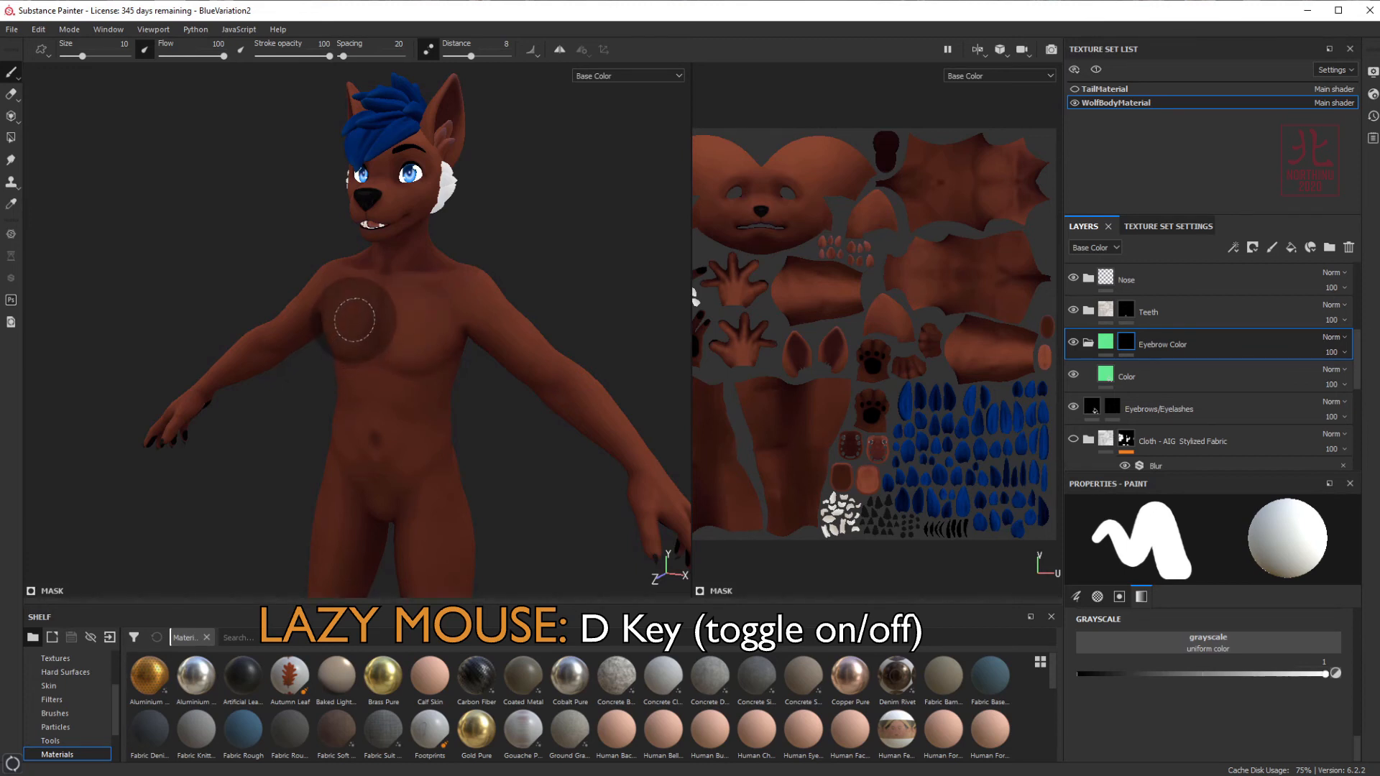
mouse_move(355, 320)
mouse_down()
mouse_move(424, 338)
mouse_move(421, 377)
mouse_up()
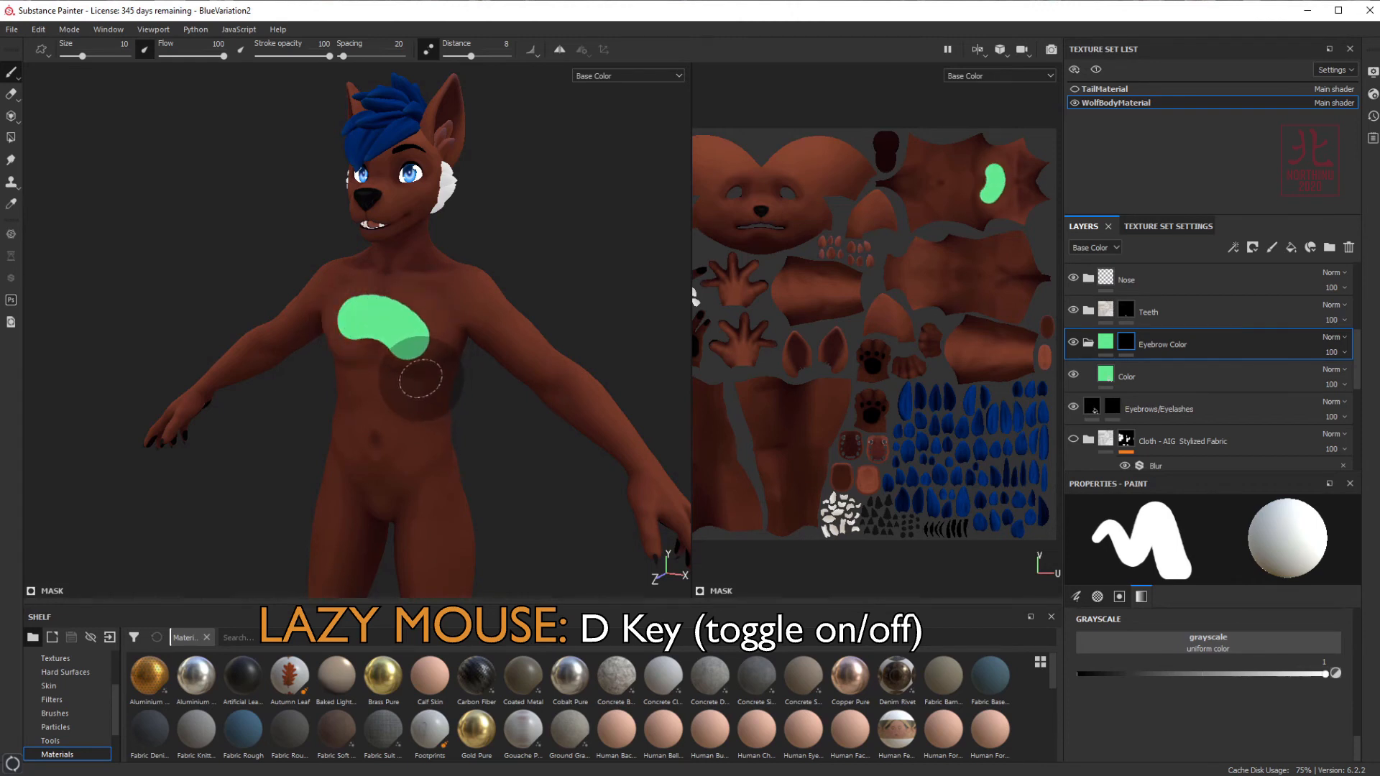
key(ctrl+z)
scroll(403, 360, up, 5)
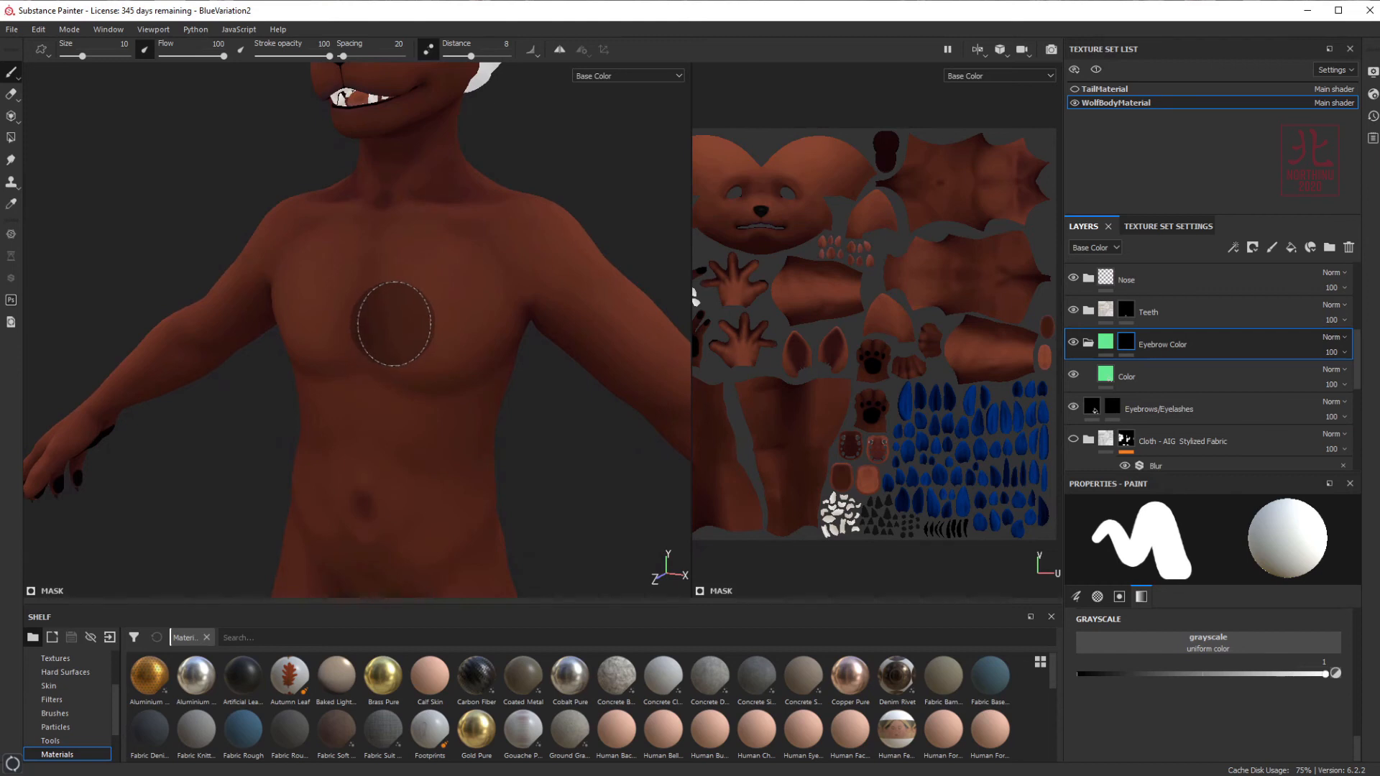
- Set the brush size to 2.33 and paint curved test strokes down the torso on the Eyebrow Color mask, with and without Lazy Mouse
ctrl+right_drag(394, 324, 358, 307)
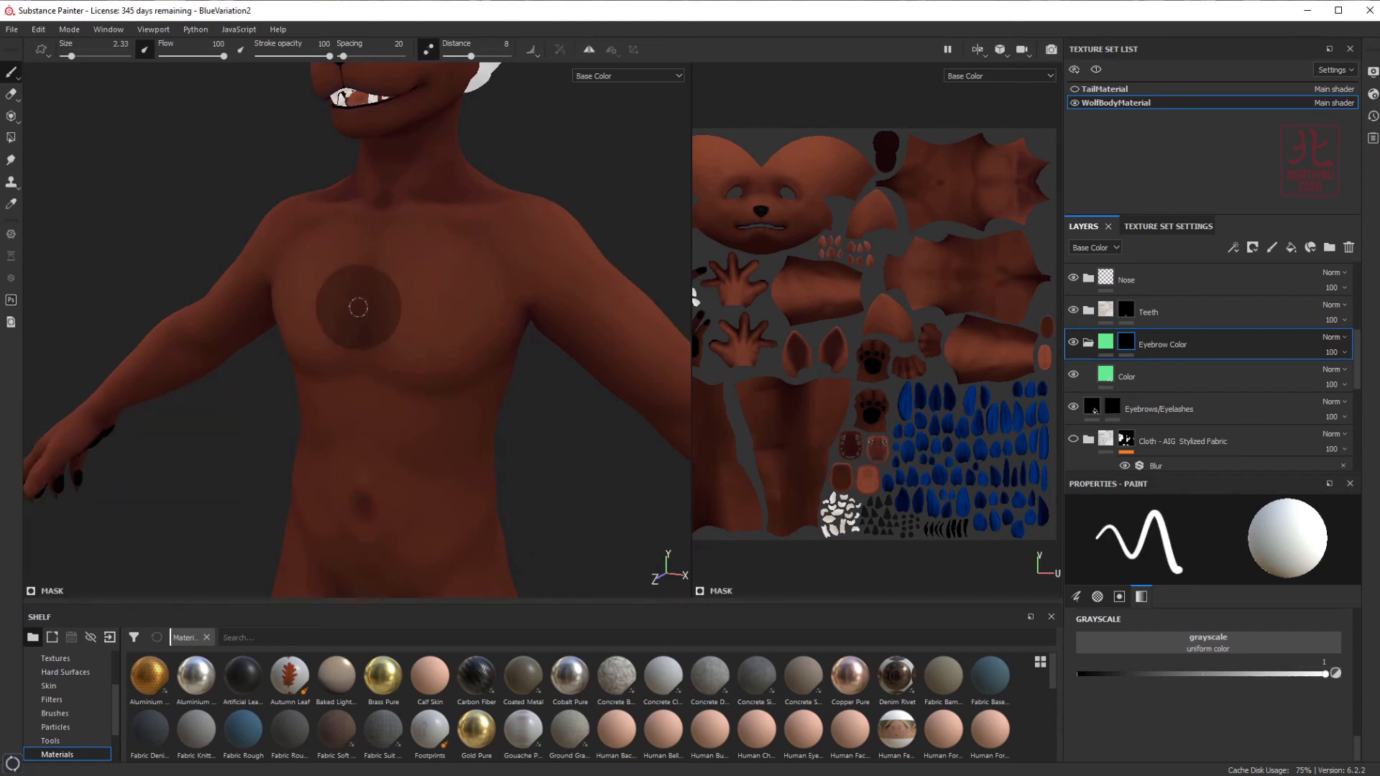
click(321, 304)
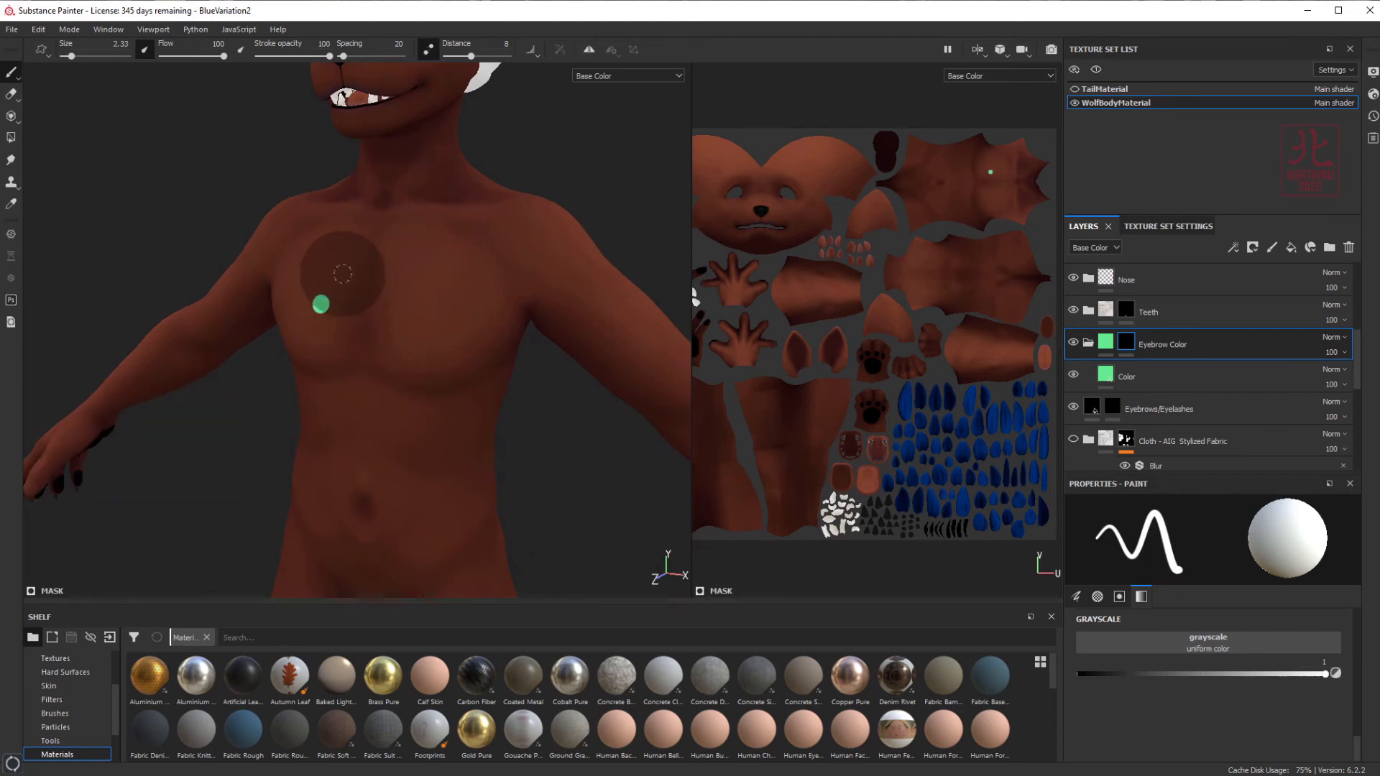
mouse_move(342, 273)
mouse_down()
mouse_move(426, 269)
mouse_move(449, 331)
mouse_move(372, 352)
mouse_move(325, 388)
mouse_move(402, 373)
mouse_move(426, 431)
mouse_move(327, 467)
mouse_move(402, 524)
mouse_move(360, 489)
mouse_move(456, 485)
mouse_up()
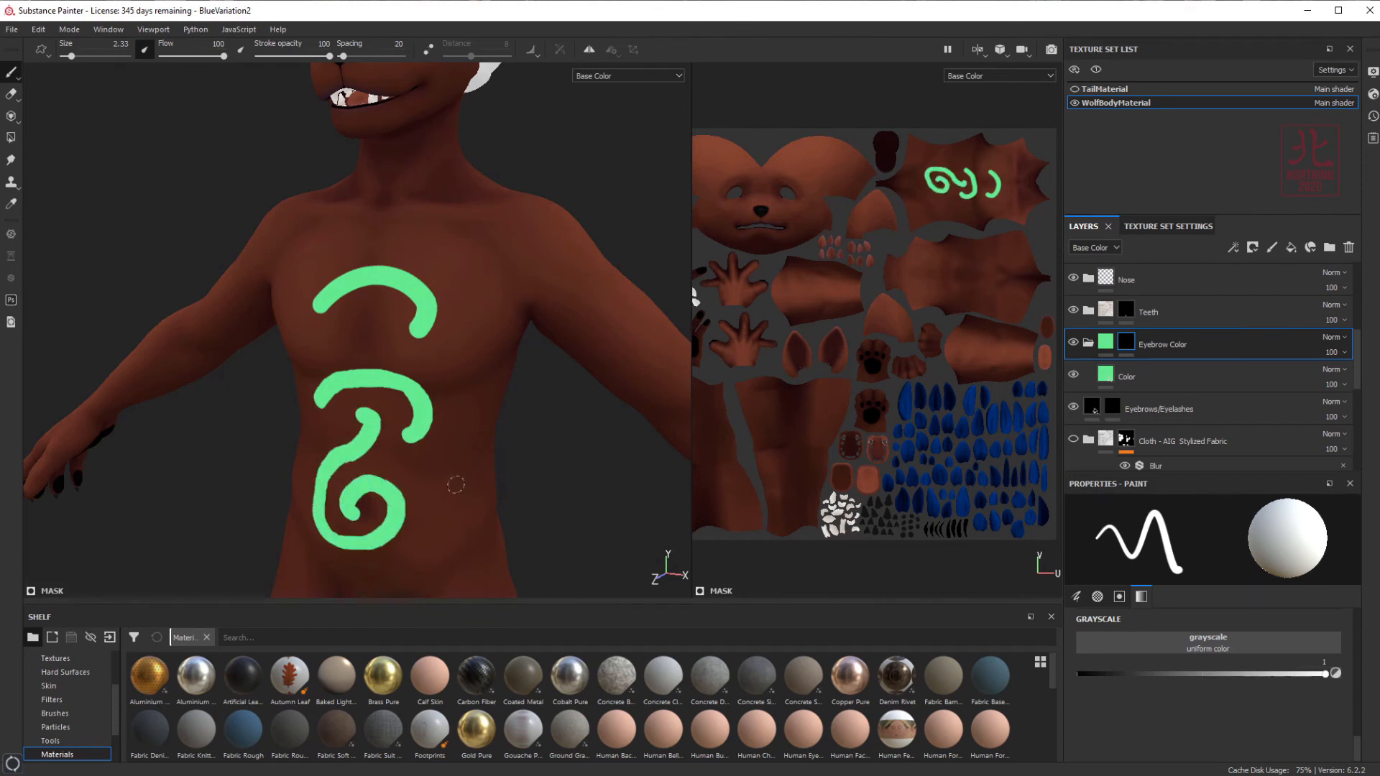
- Undo the spiral stroke, turn Lazy Mouse back on, and paint an S-shaped test stroke across the abdomen
key(ctrl+z)
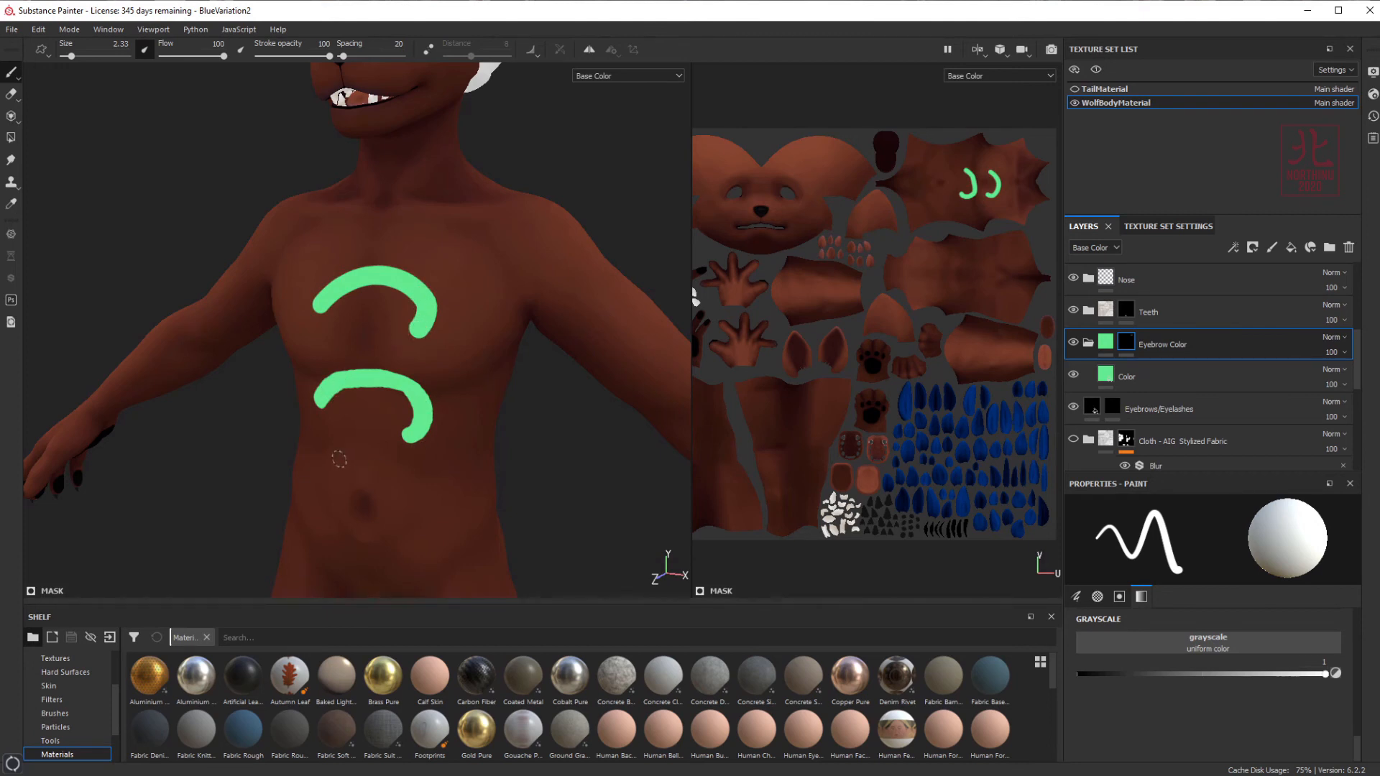
key(d)
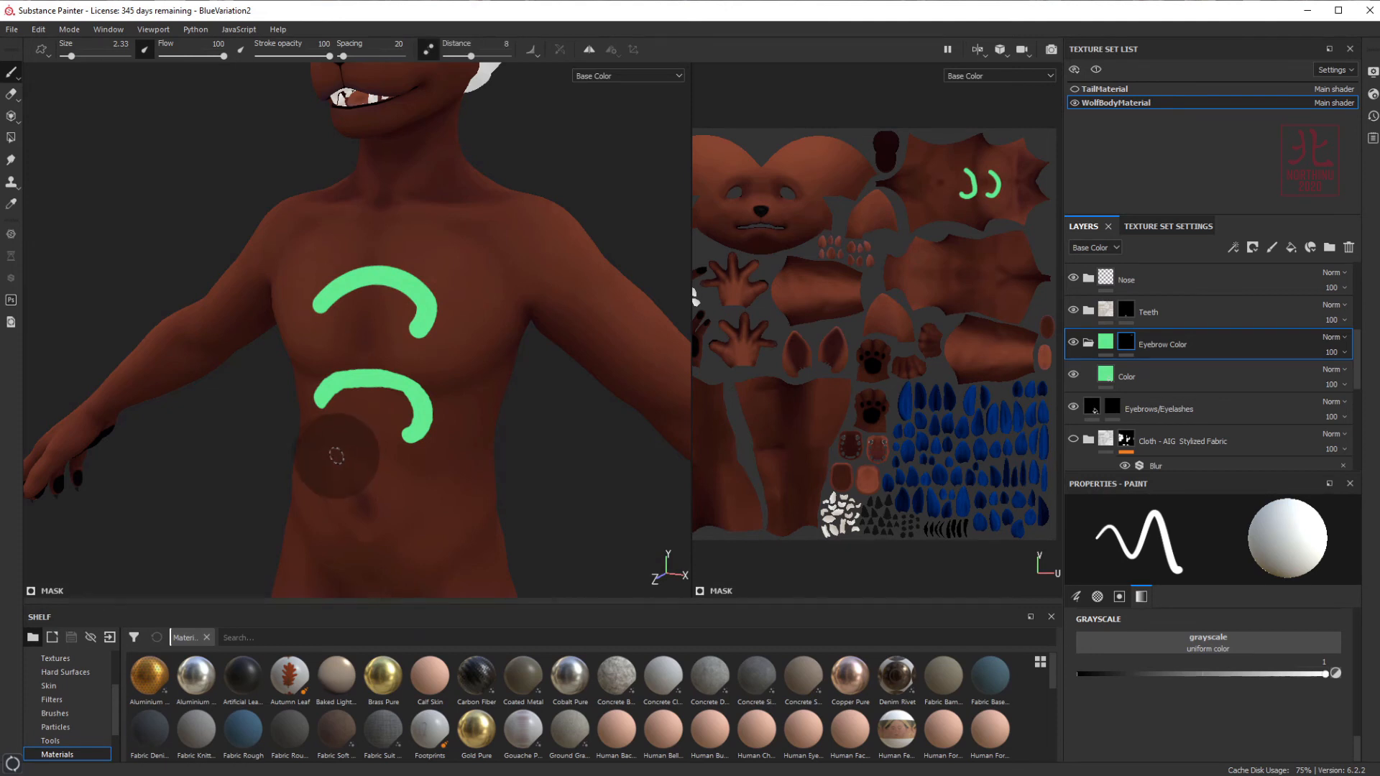
mouse_move(328, 474)
mouse_down()
mouse_move(417, 470)
mouse_move(441, 517)
mouse_move(421, 536)
mouse_move(370, 538)
mouse_move(325, 519)
mouse_move(300, 550)
mouse_move(320, 572)
mouse_move(392, 579)
mouse_move(428, 536)
mouse_up()
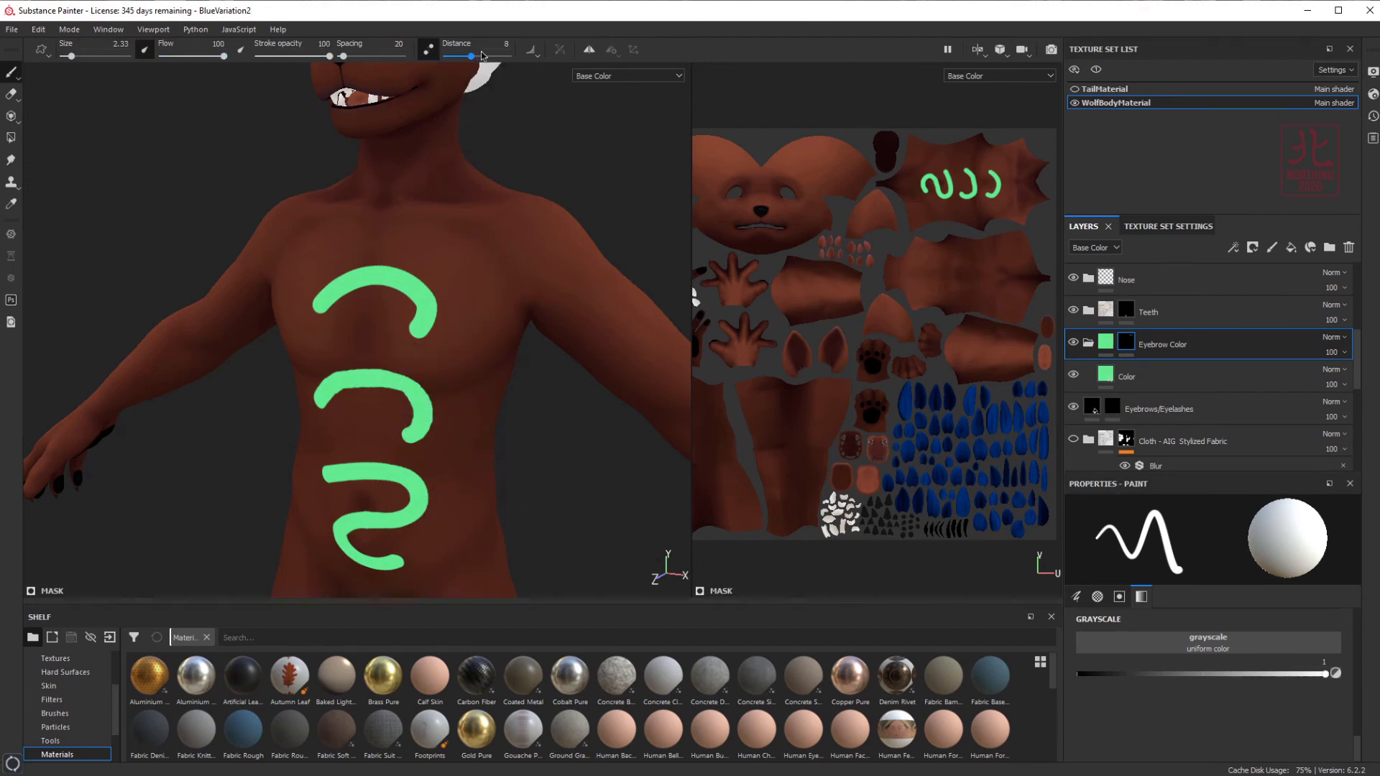
- Set the Lazy Mouse distance to 3.64 and paint two wavy test strokes across the chest
drag(465, 58, 457, 57)
mouse_move(332, 248)
mouse_down()
mouse_move(376, 209)
mouse_move(442, 262)
mouse_move(484, 226)
mouse_move(452, 203)
mouse_move(442, 228)
mouse_up()
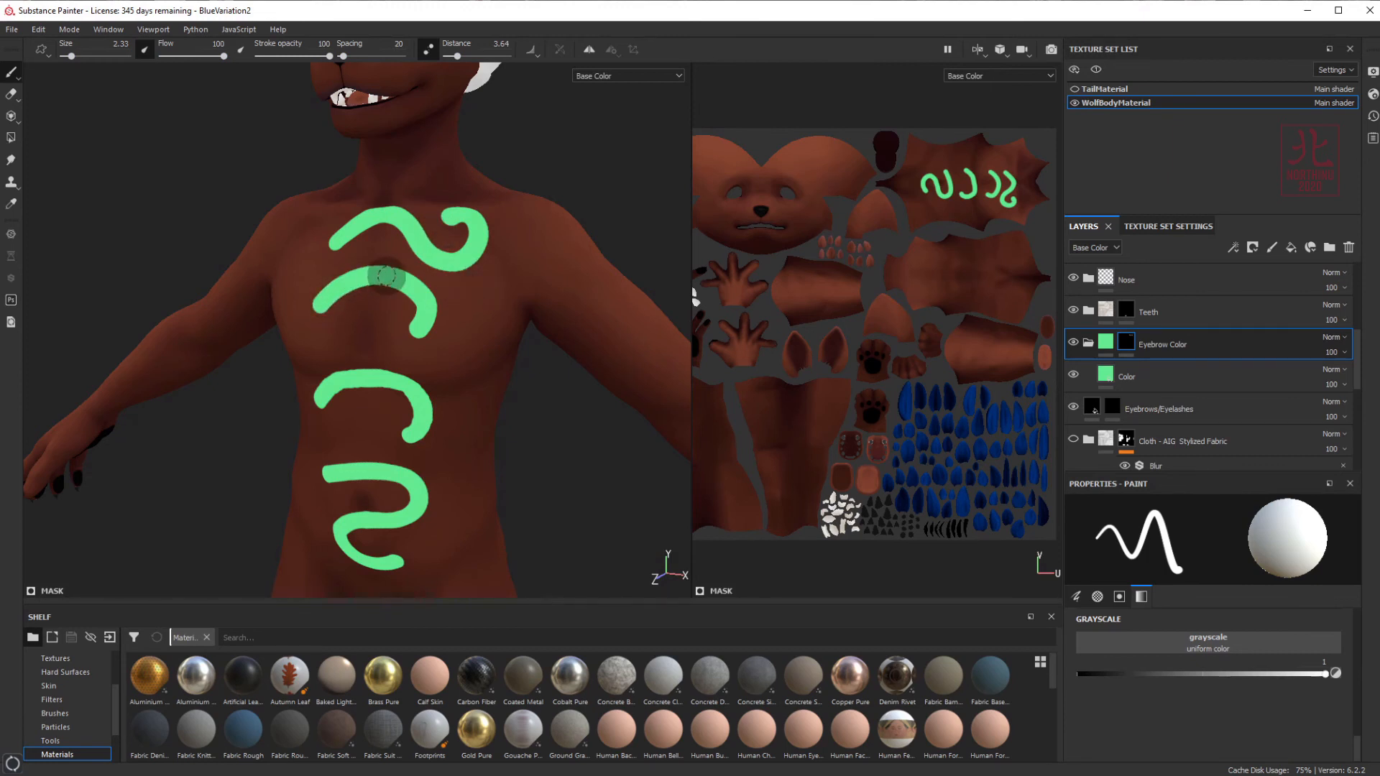
mouse_move(343, 342)
mouse_down()
mouse_move(376, 324)
mouse_move(398, 371)
mouse_move(439, 381)
mouse_move(481, 342)
mouse_move(474, 323)
mouse_up()
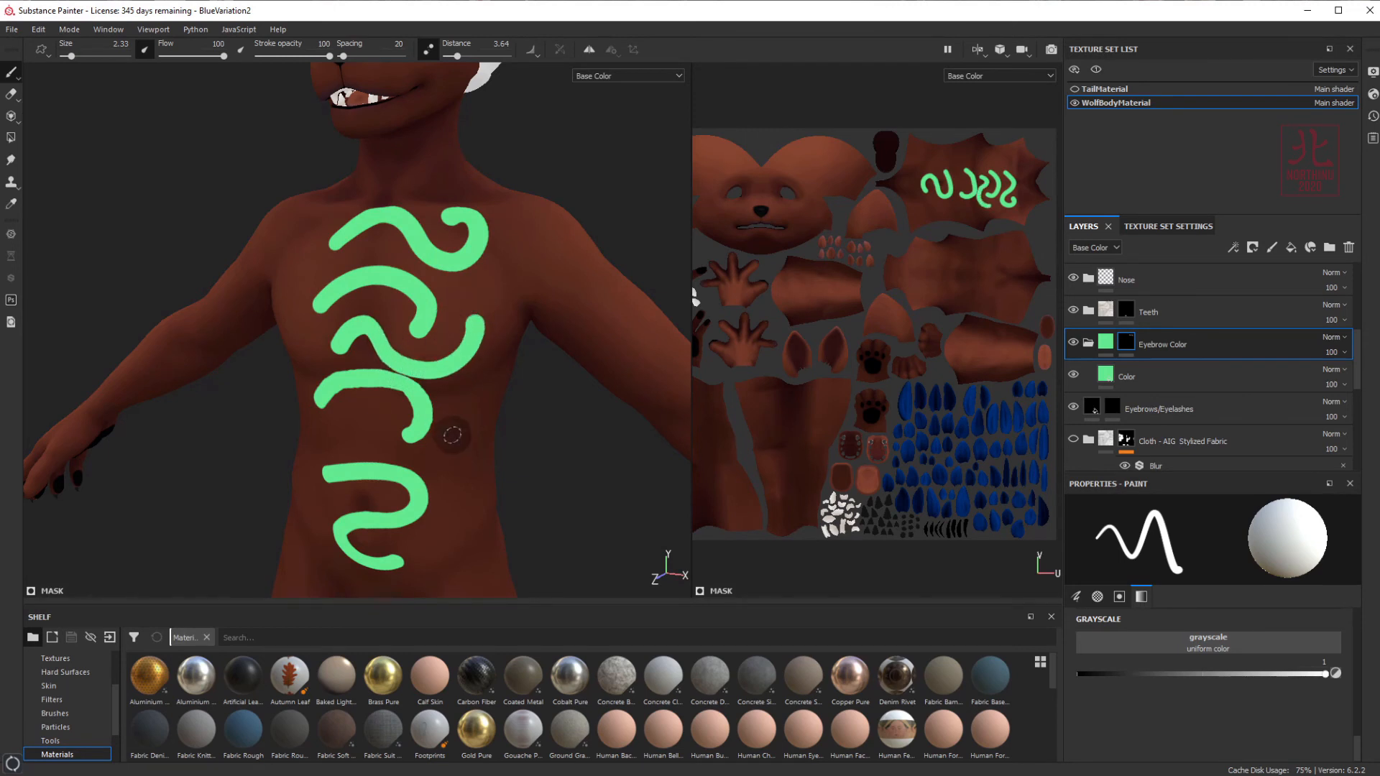
- Set the Lazy Mouse distance to 11.36, paint a short test stroke on the upper chest, and undo it
drag(457, 55, 482, 56)
mouse_move(506, 231)
mouse_down()
mouse_move(539, 272)
mouse_move(429, 329)
mouse_up()
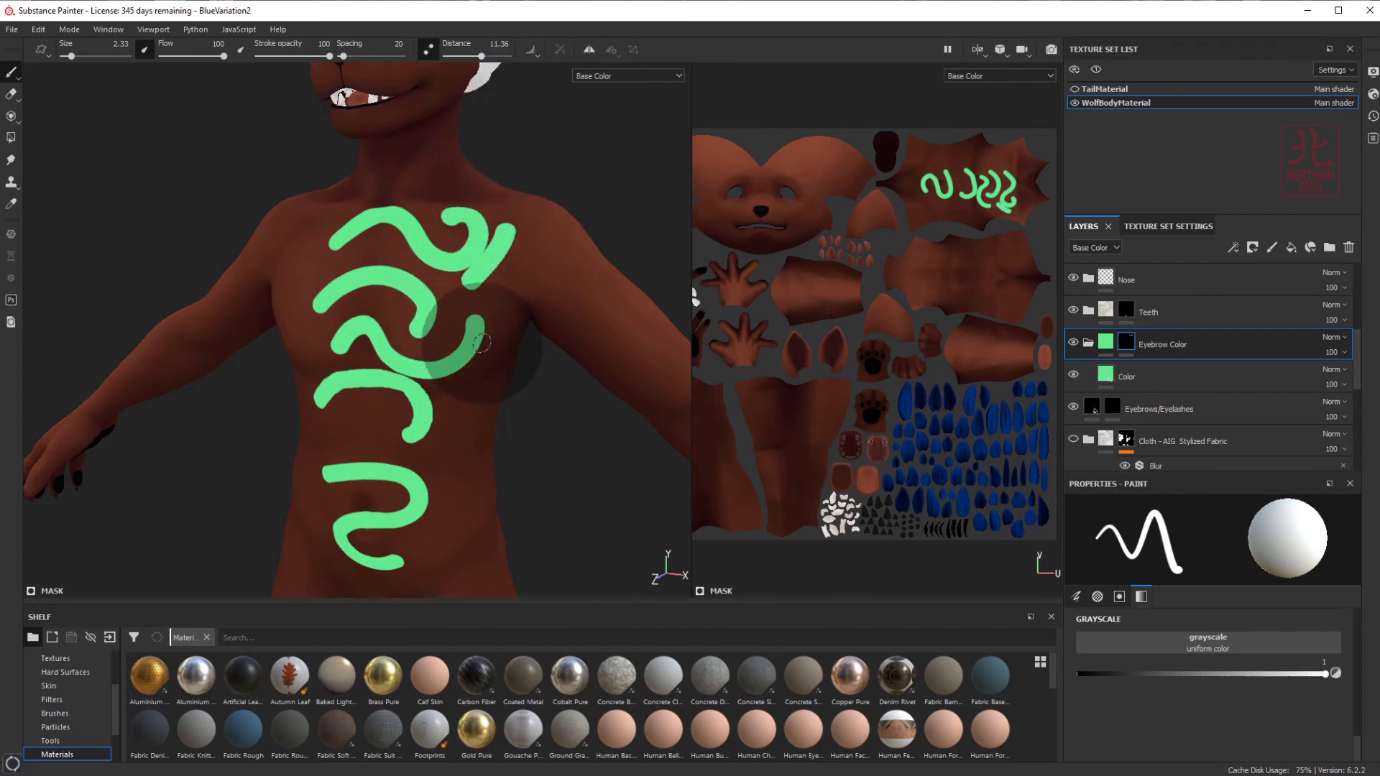
key(ctrl+z)
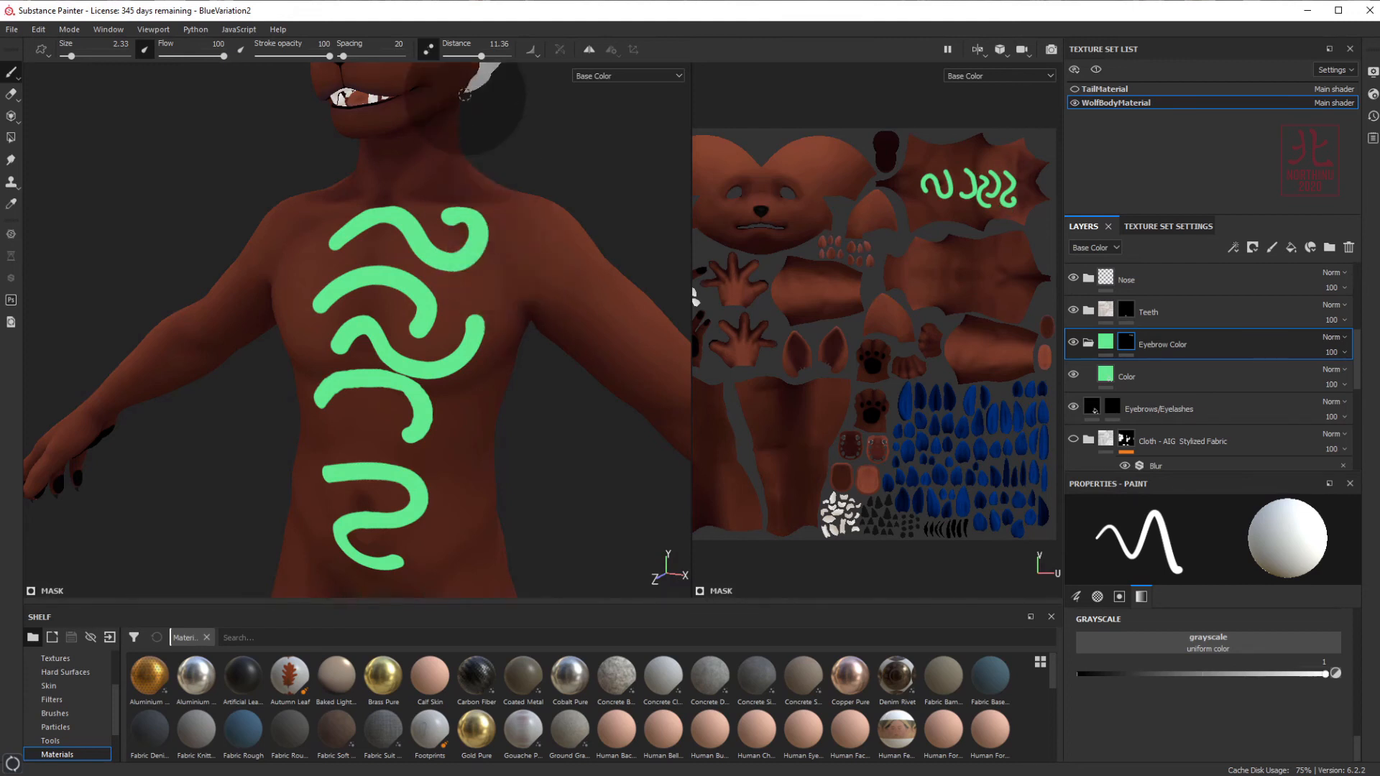
- Set the Lazy Mouse distance to 7.05 and undo all remaining test strokes on the torso
drag(481, 56, 471, 60)
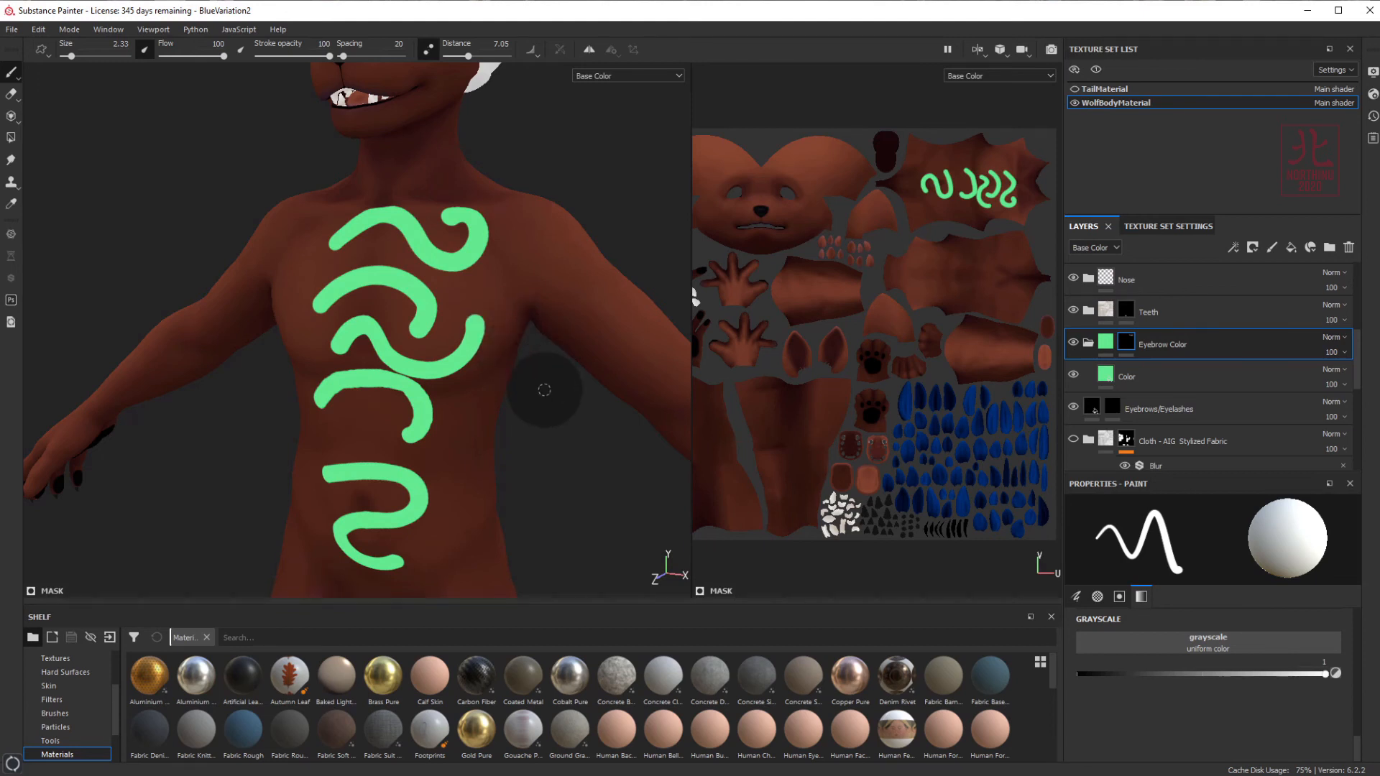
key(ctrl)
key(ctrl+z)
key(ctrl+z)
key(ctrl+z)
key(ctrl+z)
key(ctrl+z)
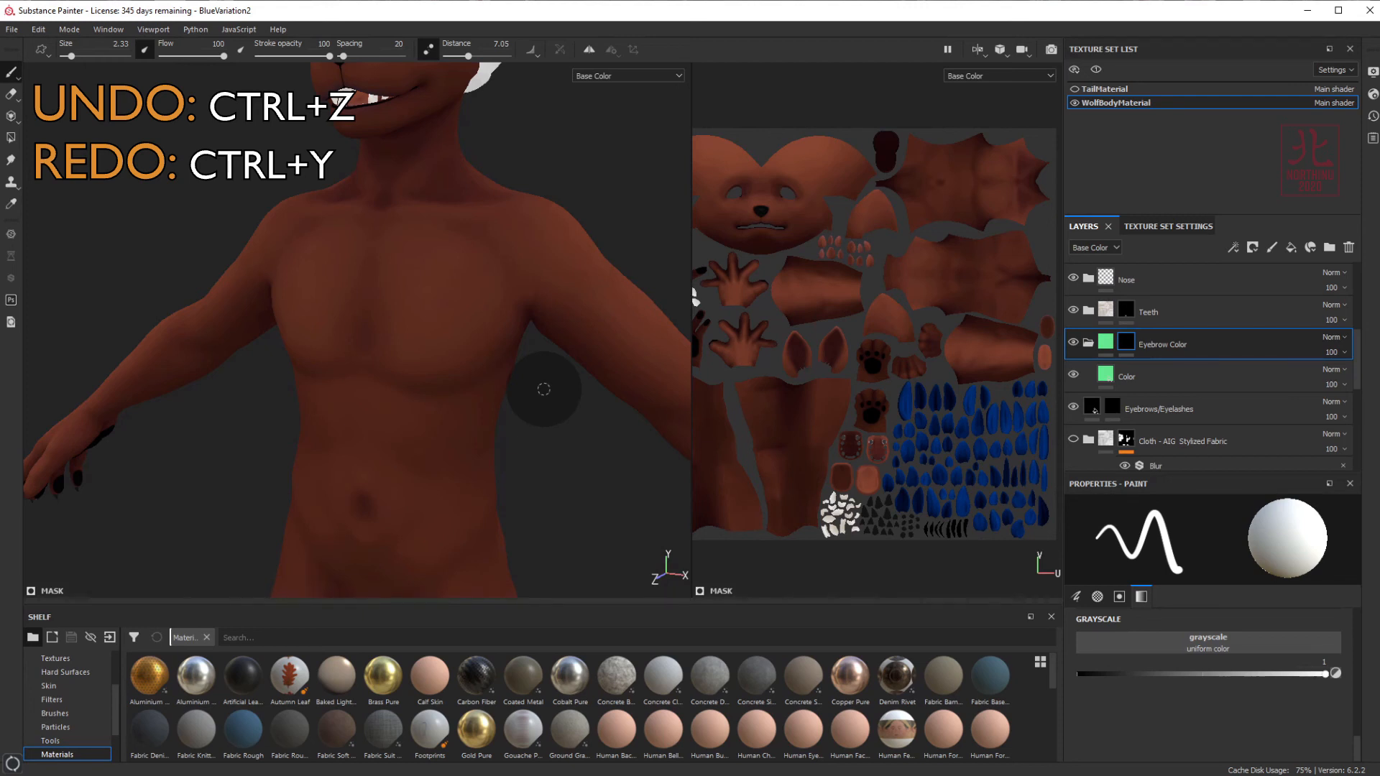
click(38, 30)
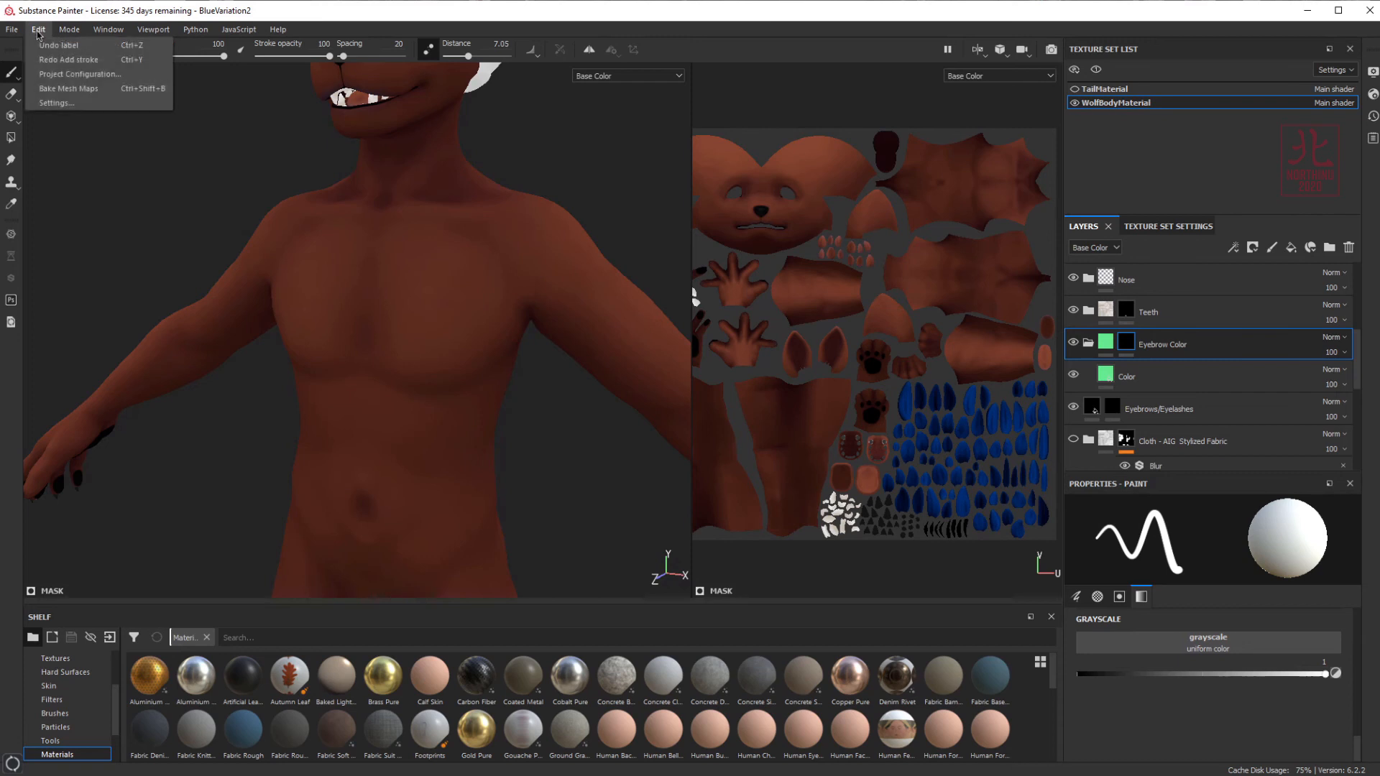
click(68, 59)
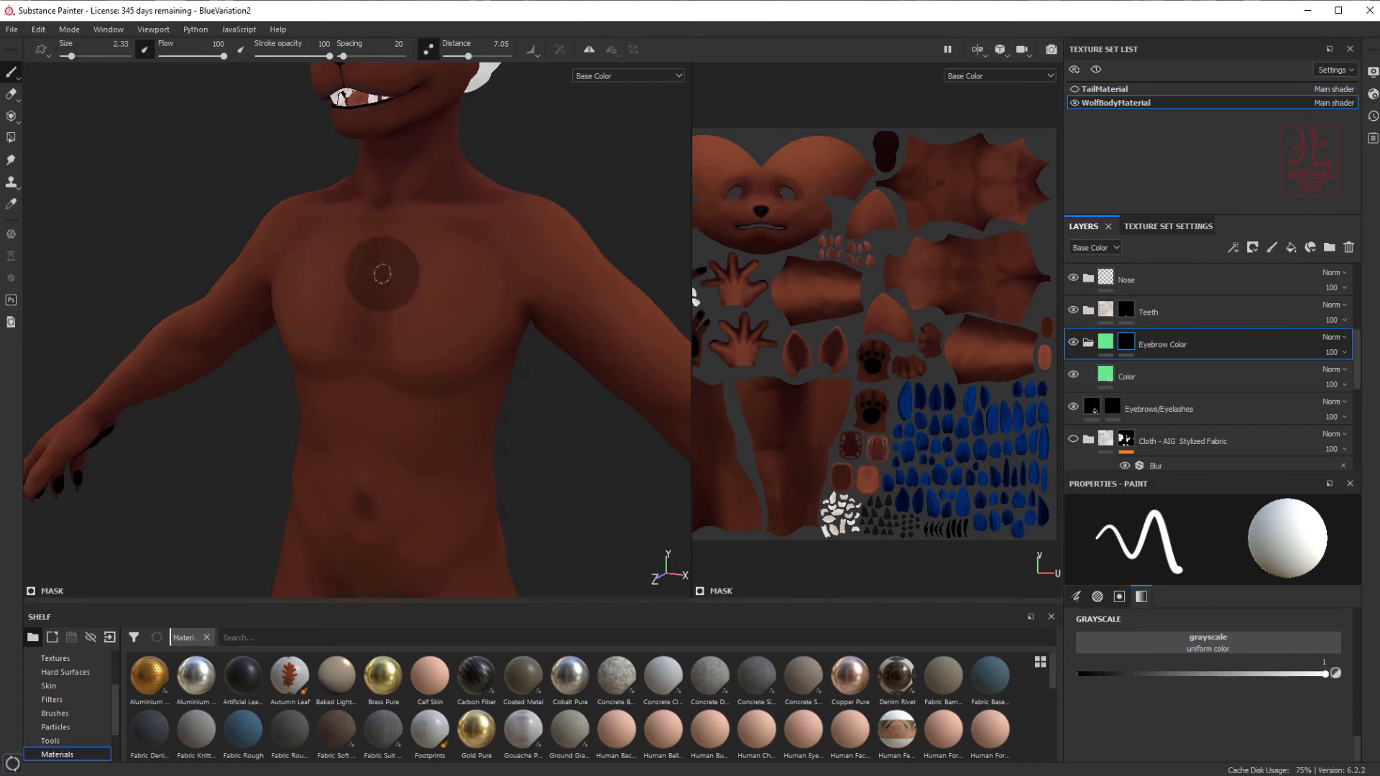
- Paint a small dab over the middle of the wolf's eyebrow on the Eyebrow Color mask and inspect how it covers the surrounding skin
alt+middle_drag(389, 234, 365, 446)
alt+middle_drag(383, 262, 376, 293)
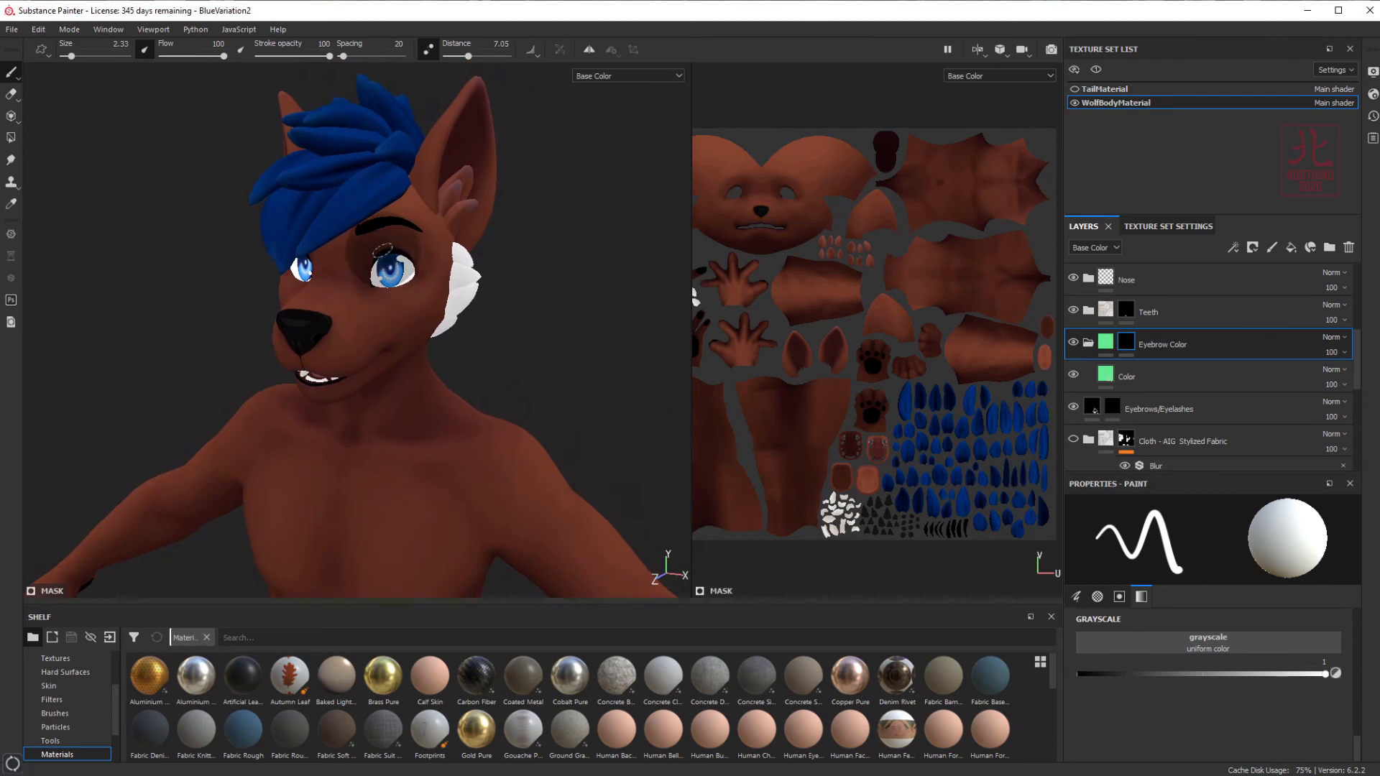
scroll(381, 260, down, 1)
scroll(379, 257, up, 5)
scroll(378, 257, up, 6)
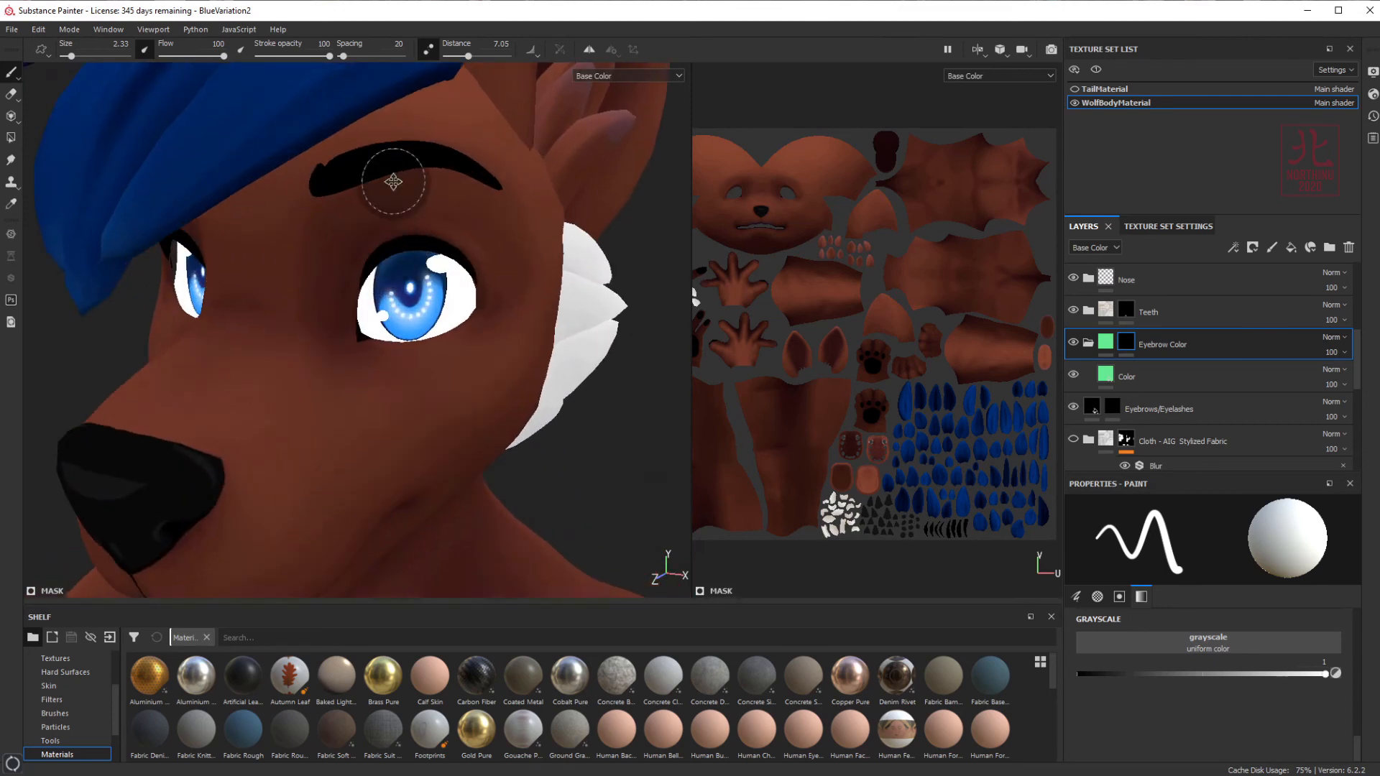
alt+drag(355, 223, 360, 220)
alt+middle_drag(361, 222, 363, 231)
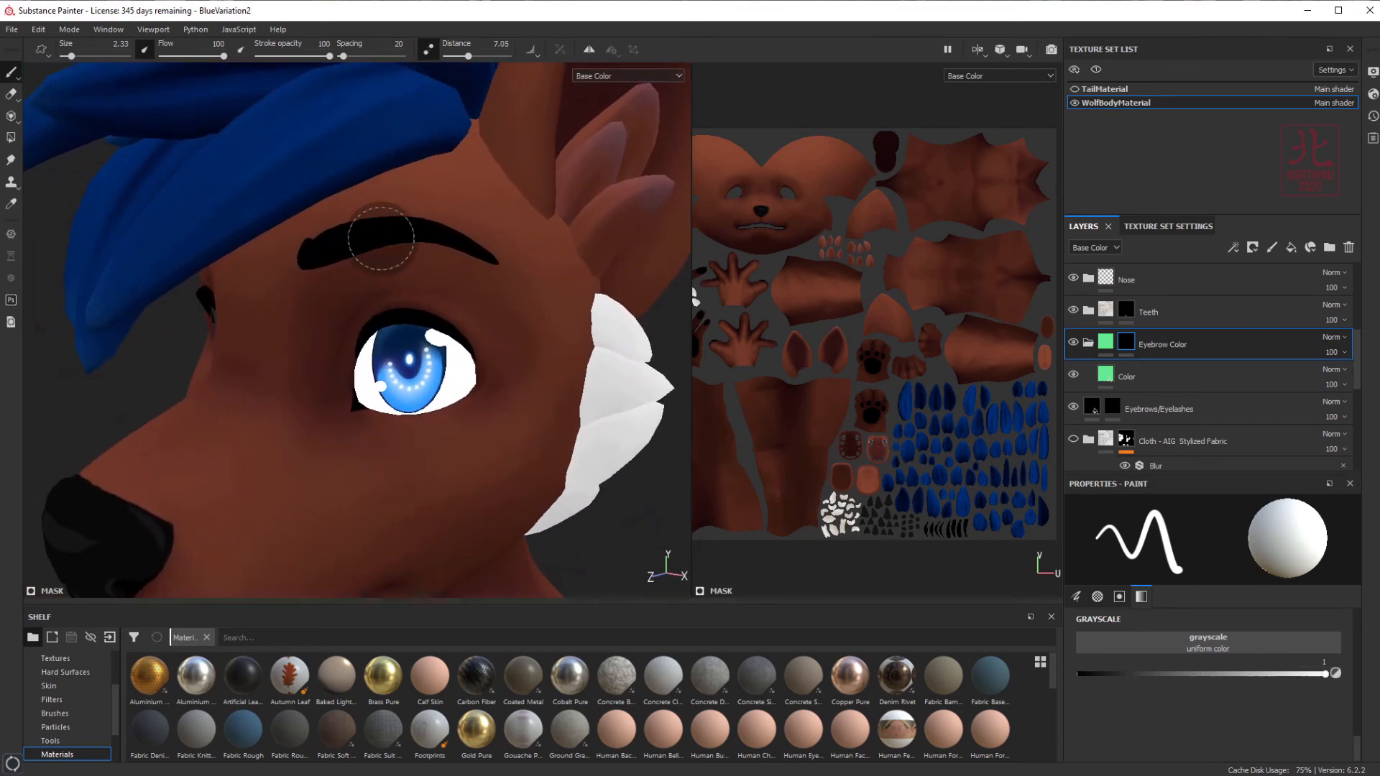
scroll(382, 240, up, 5)
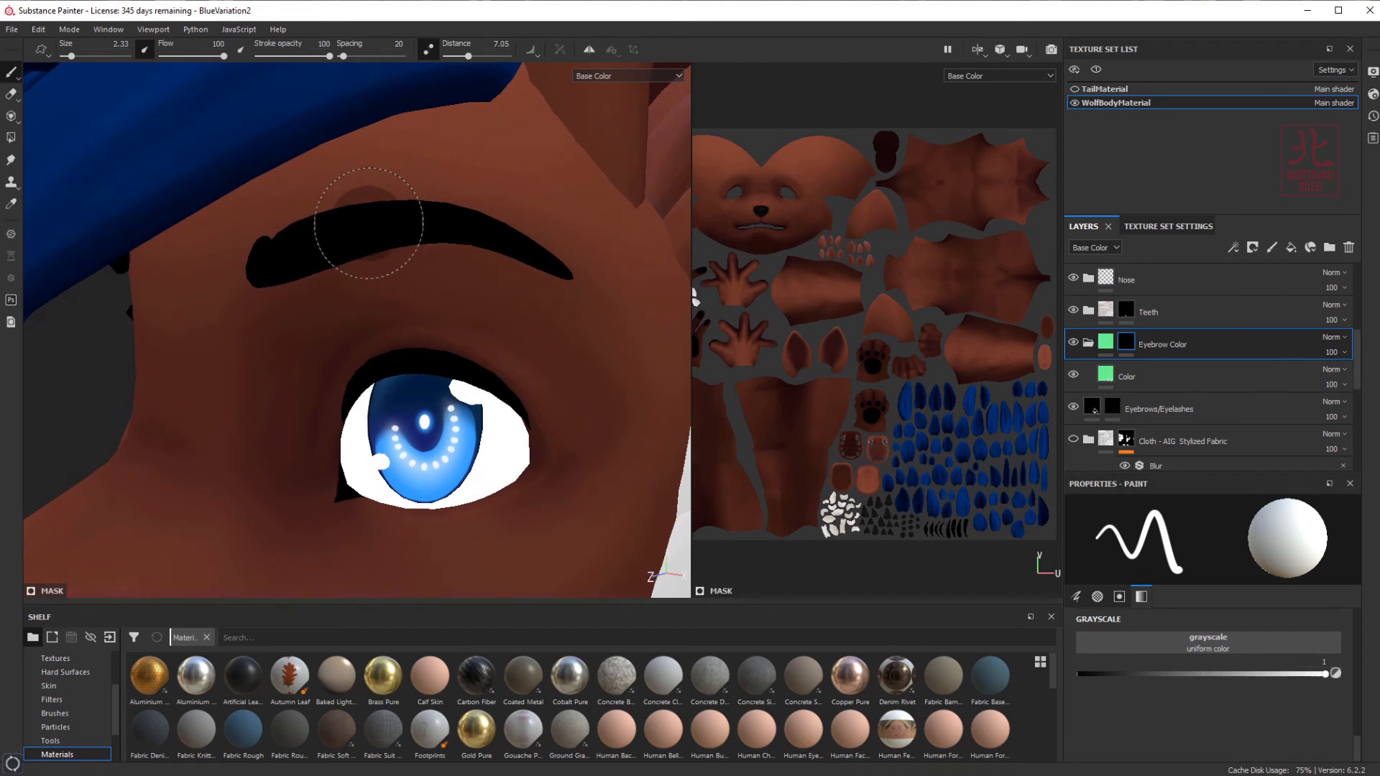
click(371, 229)
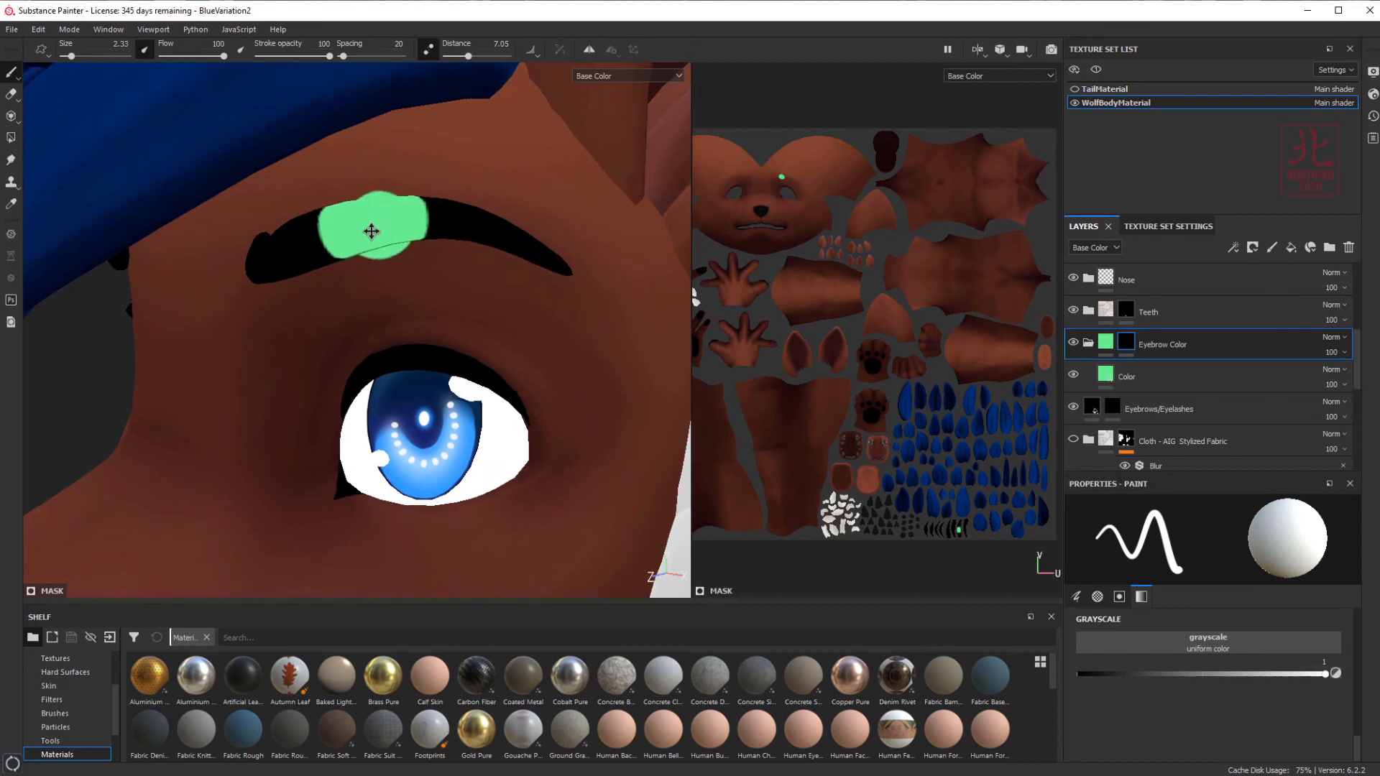
mouse_move(368, 233)
alt+mouse_down()
mouse_move(364, 210)
mouse_move(208, 121)
alt+mouse_up()
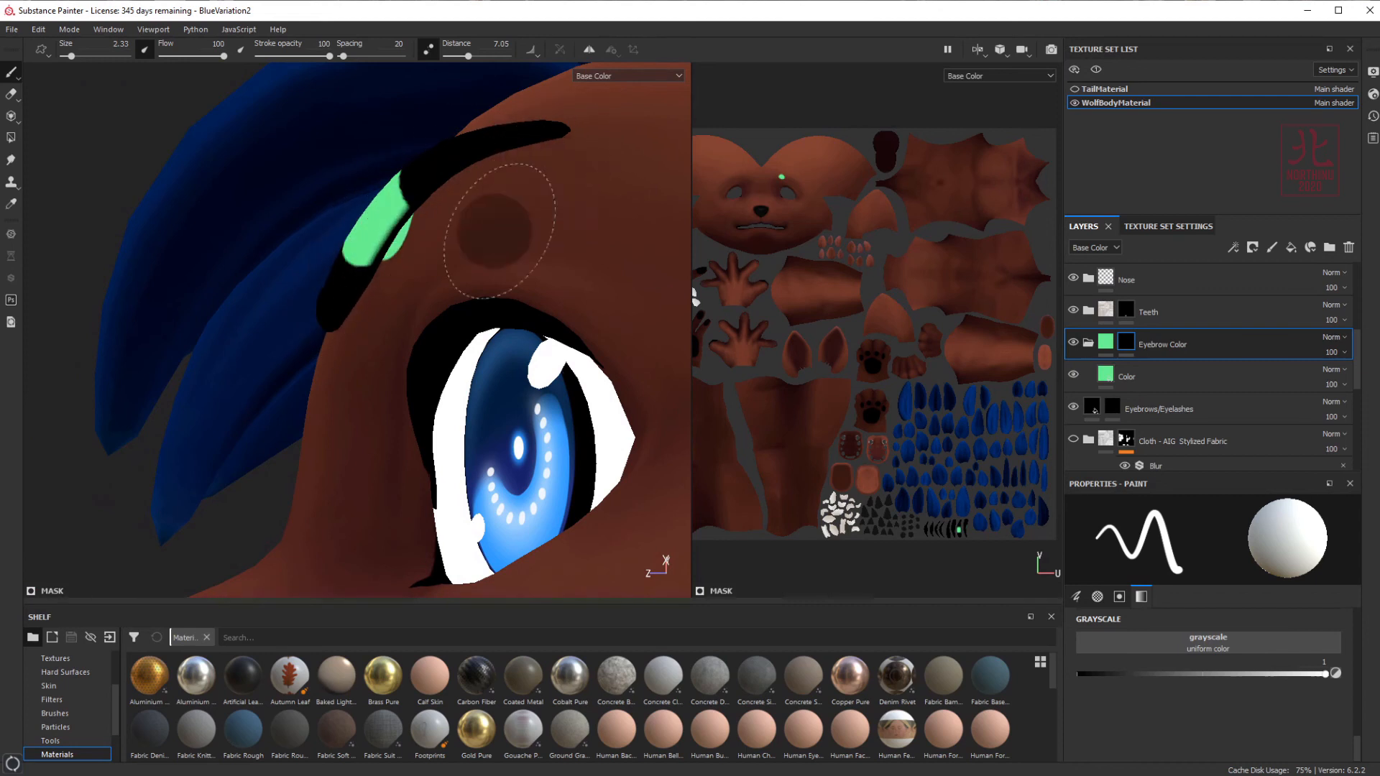
mouse_move(493, 230)
alt+mouse_down()
mouse_move(587, 435)
mouse_move(539, 342)
alt+mouse_up()
- Test painting over the ear and its fur tufts with Lazy Mouse on and off, leave it off, and undo the strokes
scroll(536, 341, down, 7)
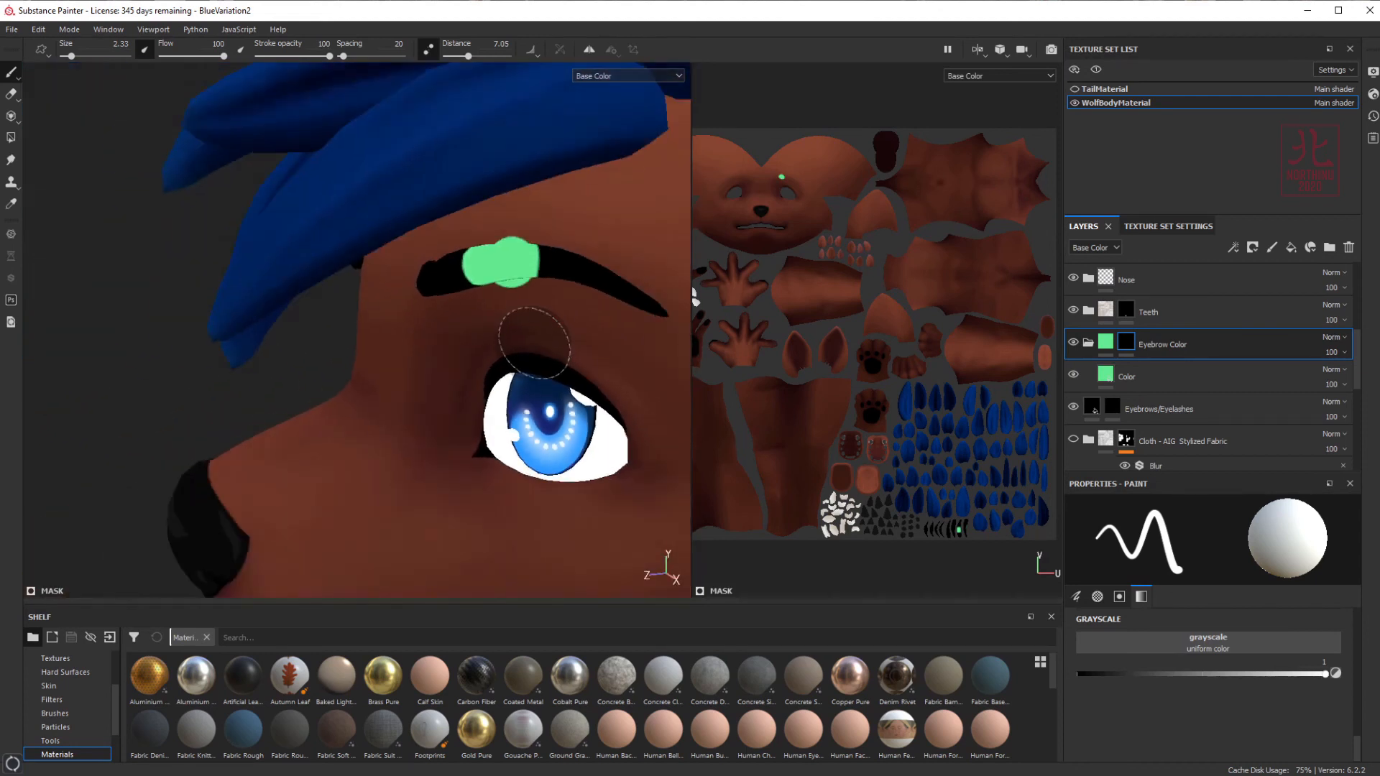
scroll(559, 321, down, 4)
alt+middle_drag(559, 320, 456, 307)
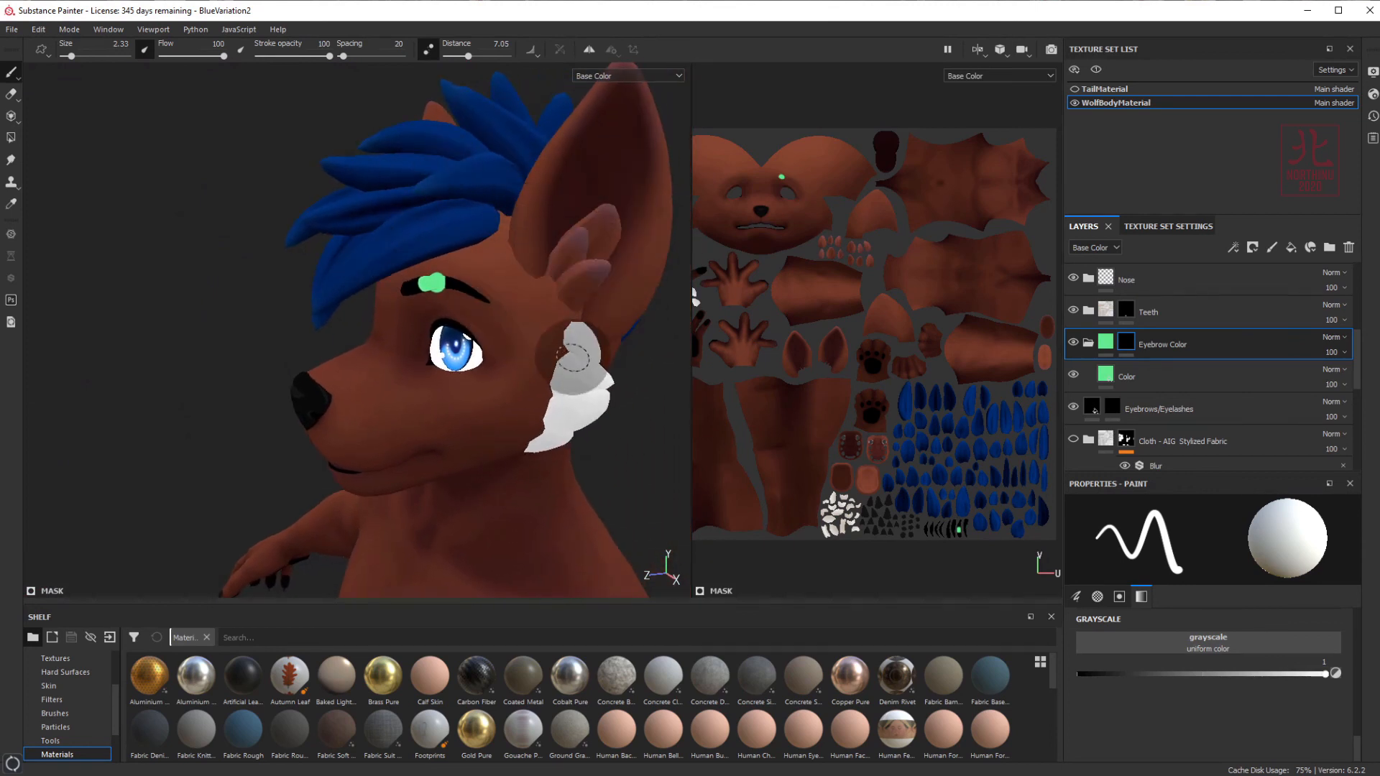
mouse_move(559, 252)
mouse_down()
mouse_move(575, 235)
mouse_move(598, 252)
mouse_move(589, 278)
mouse_up()
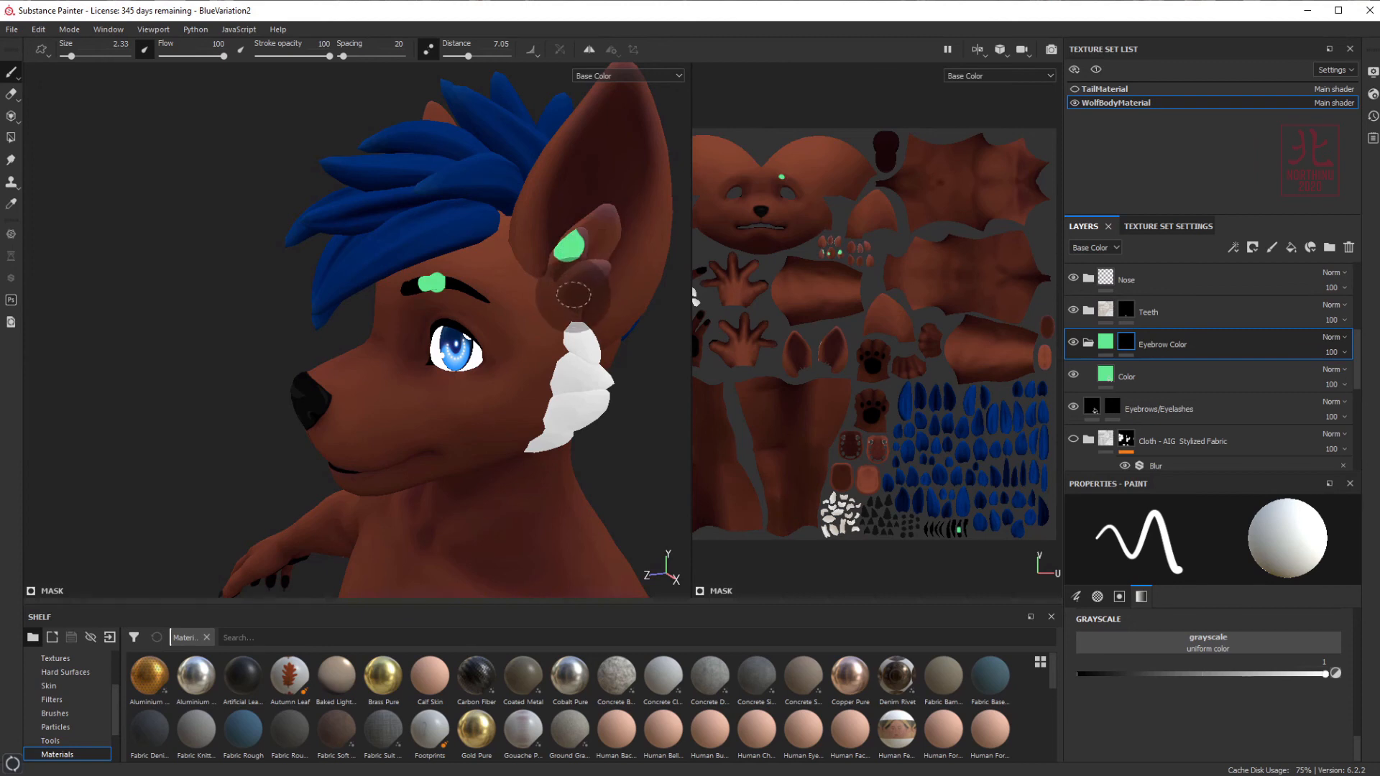
click(427, 49)
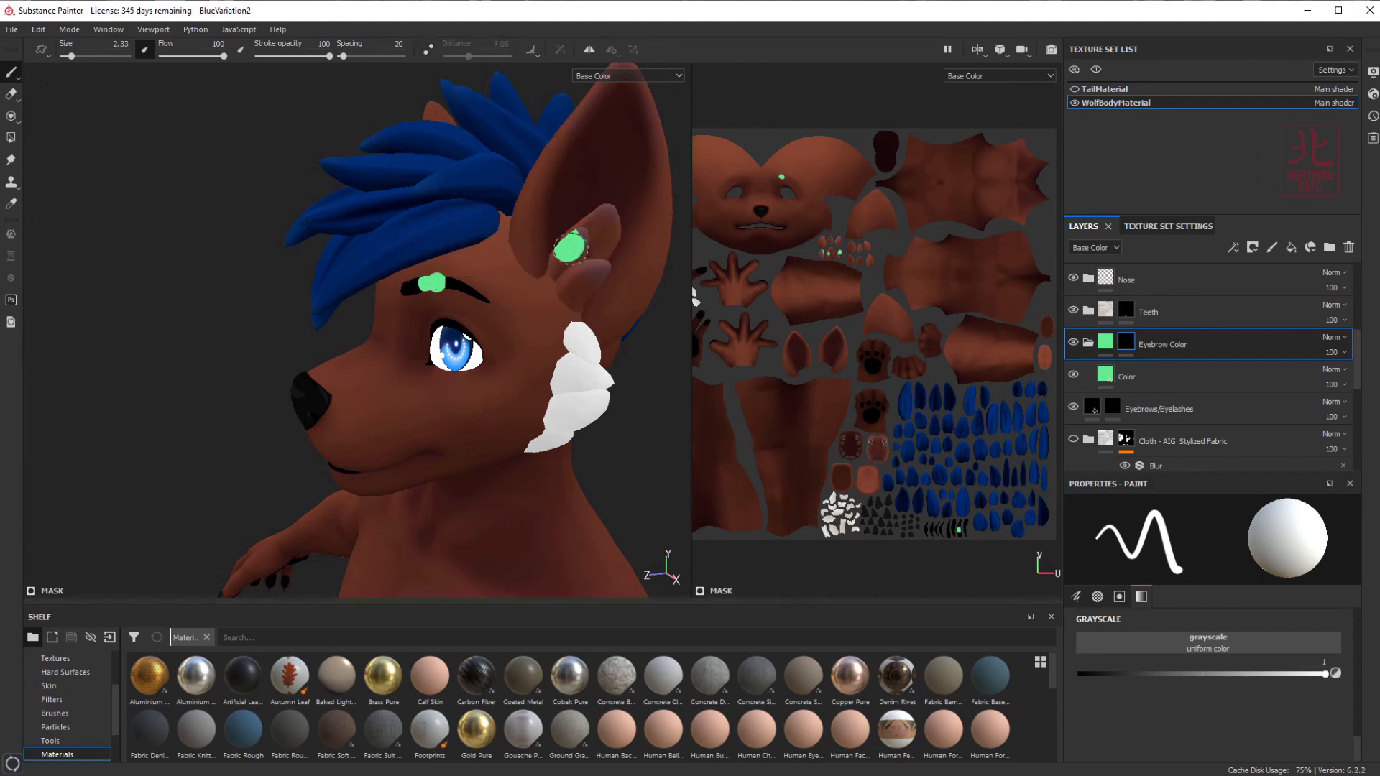
mouse_move(575, 241)
mouse_down()
mouse_move(568, 277)
mouse_move(598, 258)
mouse_move(550, 194)
mouse_move(637, 169)
mouse_move(657, 178)
mouse_move(528, 212)
mouse_move(626, 266)
mouse_move(589, 266)
mouse_up()
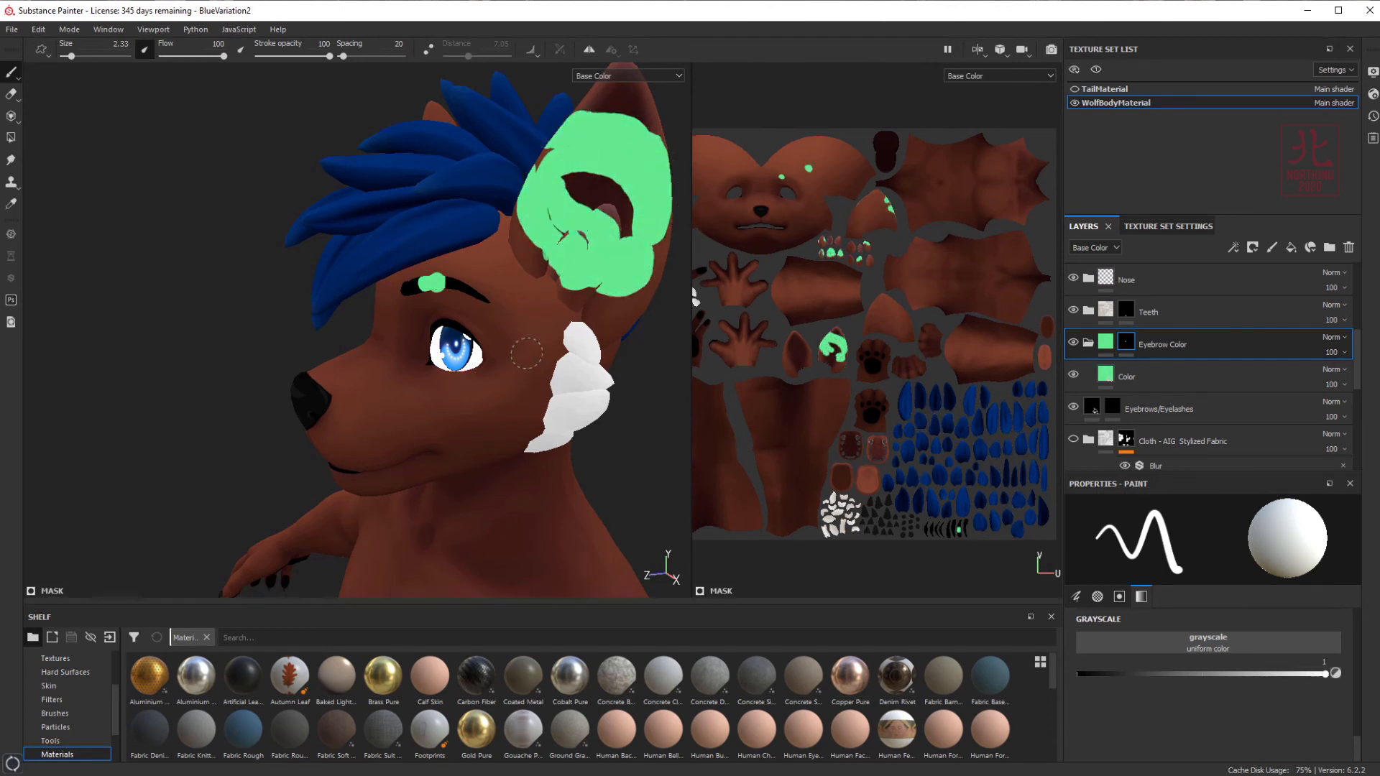
key(ctrl+z)
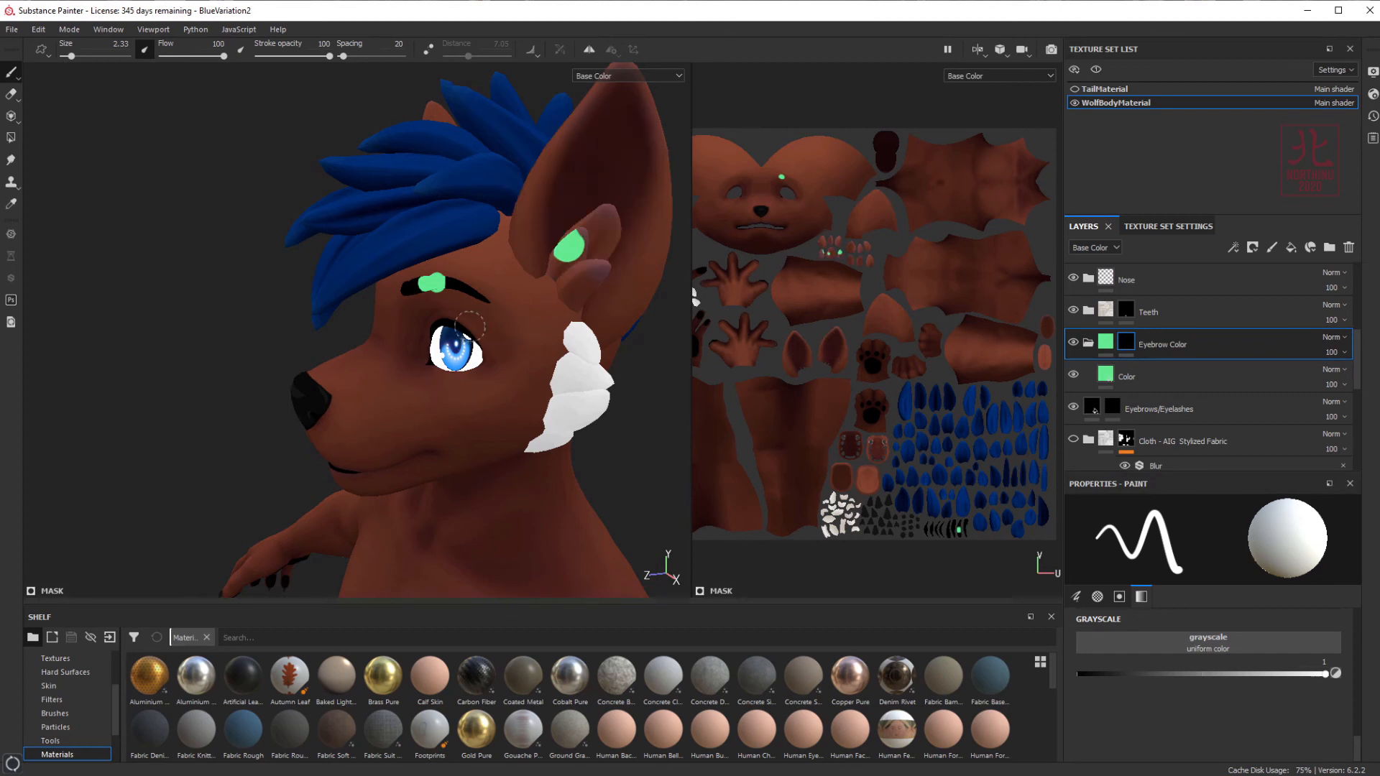
key(ctrl+z)
- Paint freehand test strokes from the eyebrow across the temple to the ear fur, and undo them
scroll(481, 335, up, 5)
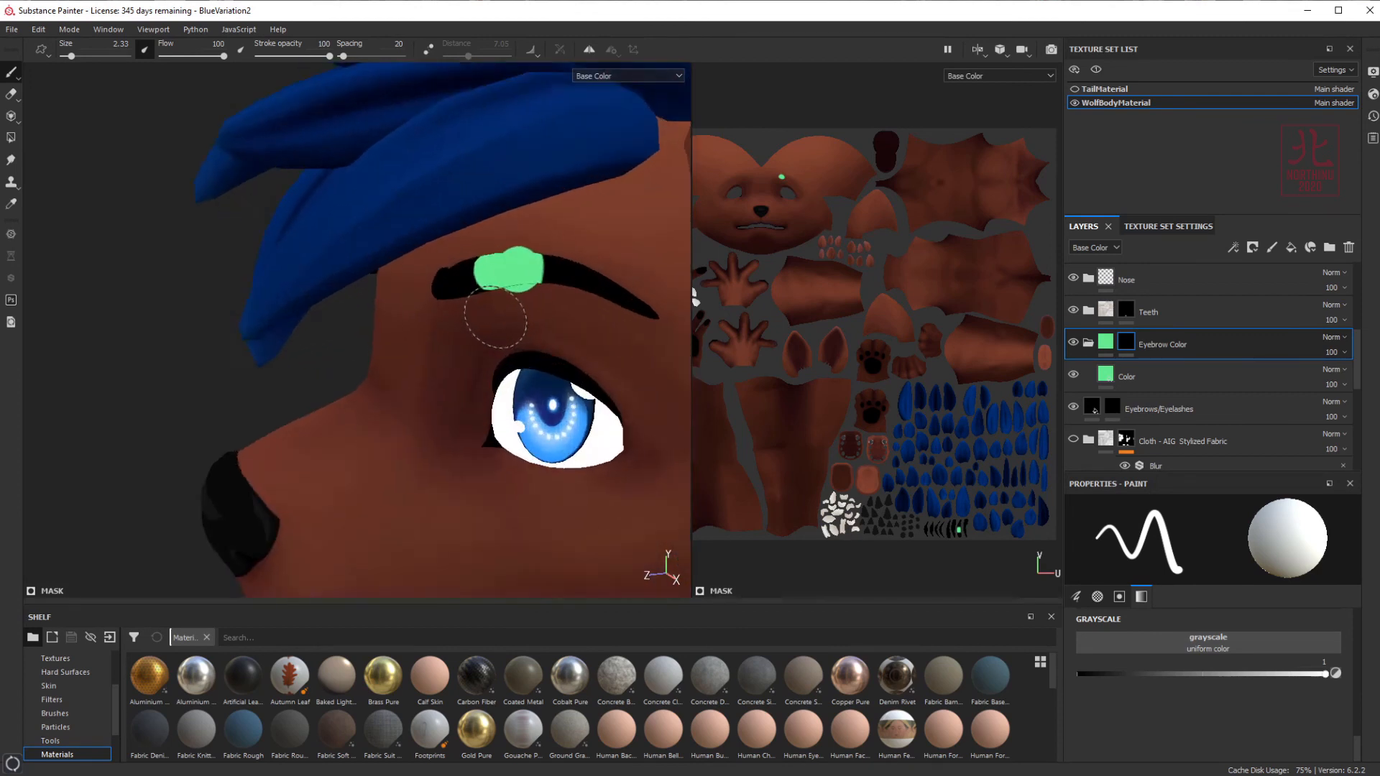
scroll(495, 319, up, 4)
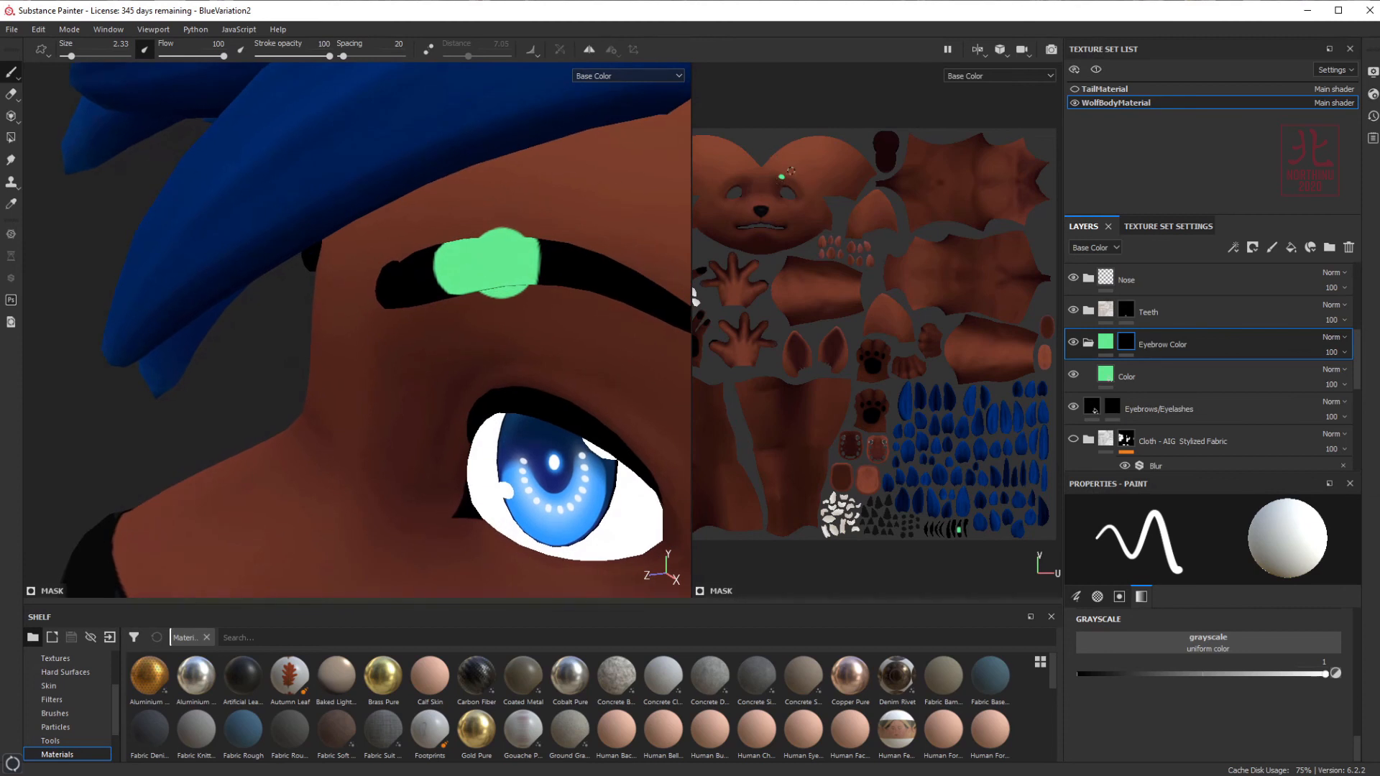
scroll(605, 244, down, 6)
alt+middle_drag(607, 215, 472, 256)
mouse_move(410, 278)
mouse_down()
mouse_move(460, 289)
mouse_move(579, 230)
mouse_up()
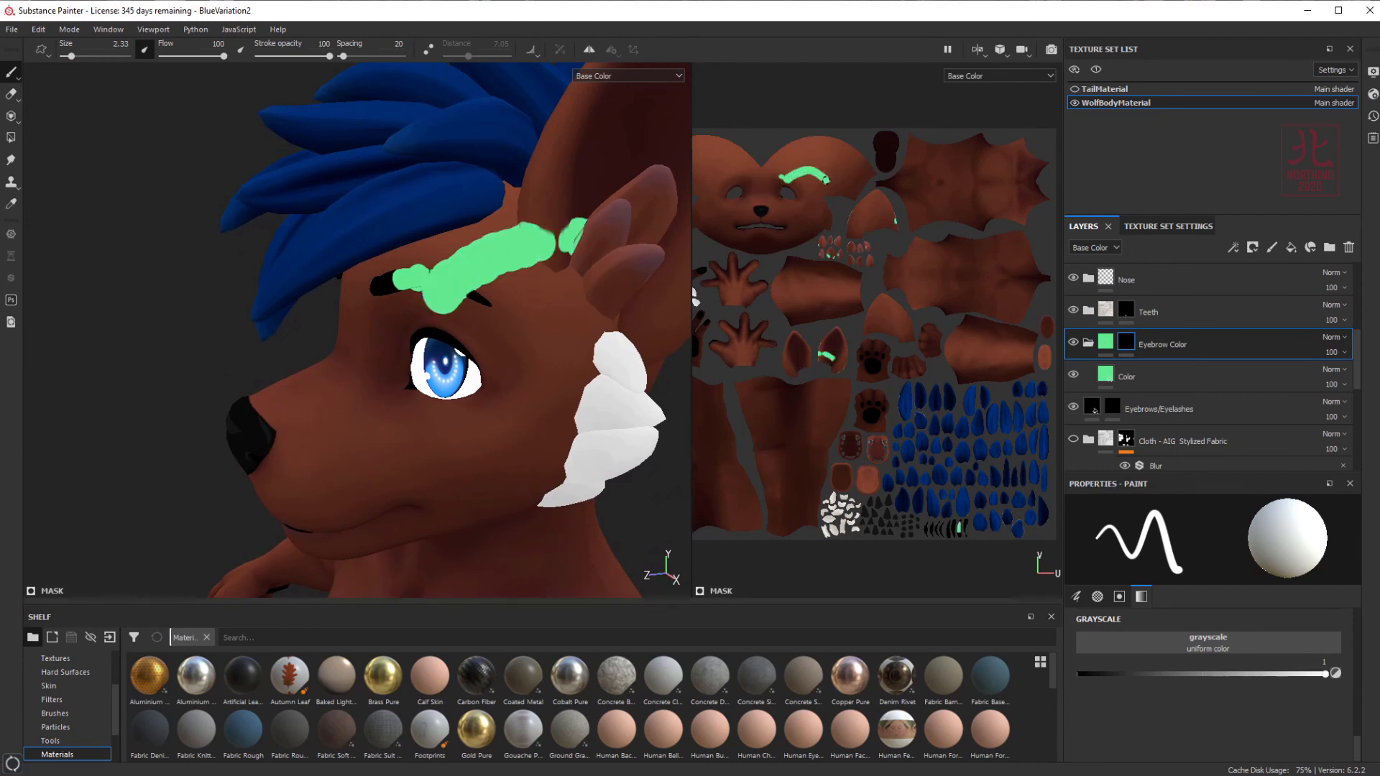
mouse_move(507, 320)
mouse_down()
mouse_move(636, 320)
mouse_move(585, 251)
mouse_up()
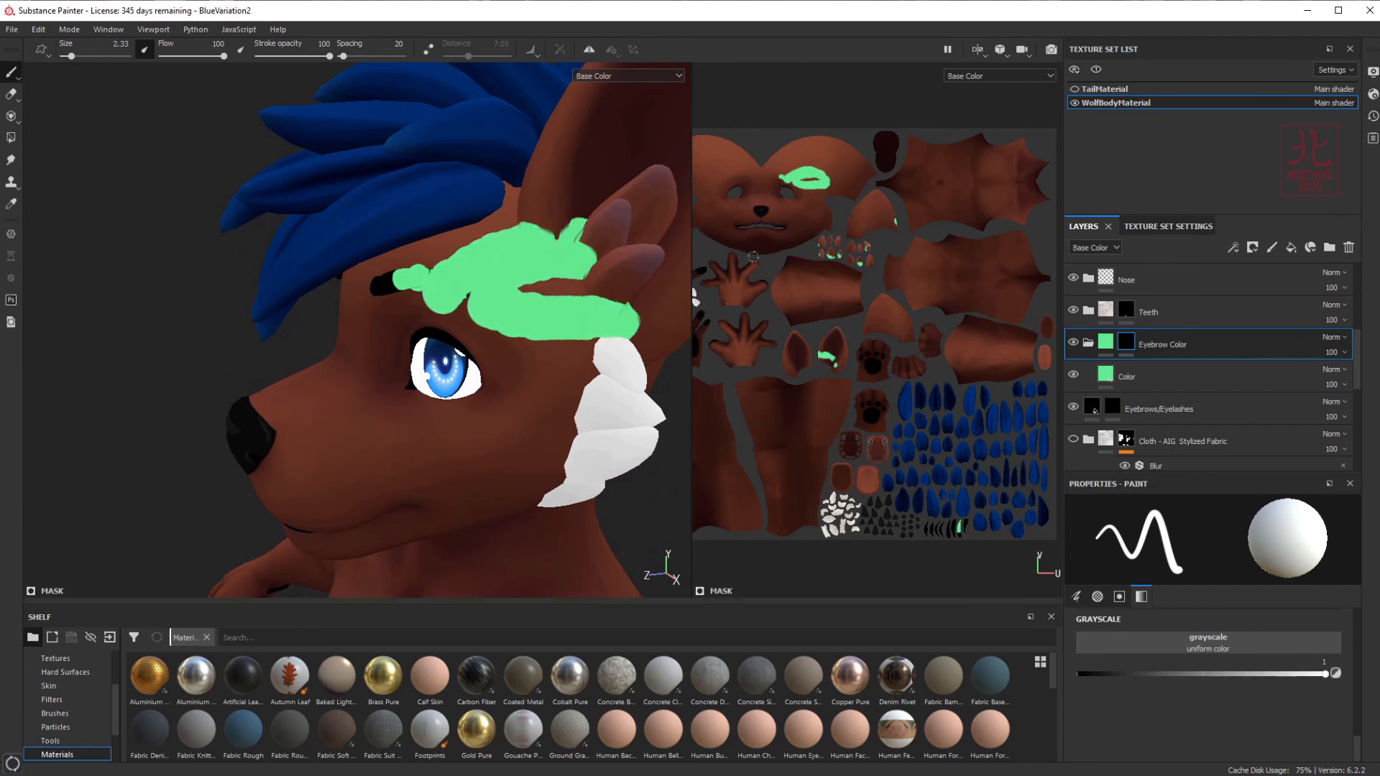
key(ctrl+z)
key(ctrl+z)
key(ctrl+z)
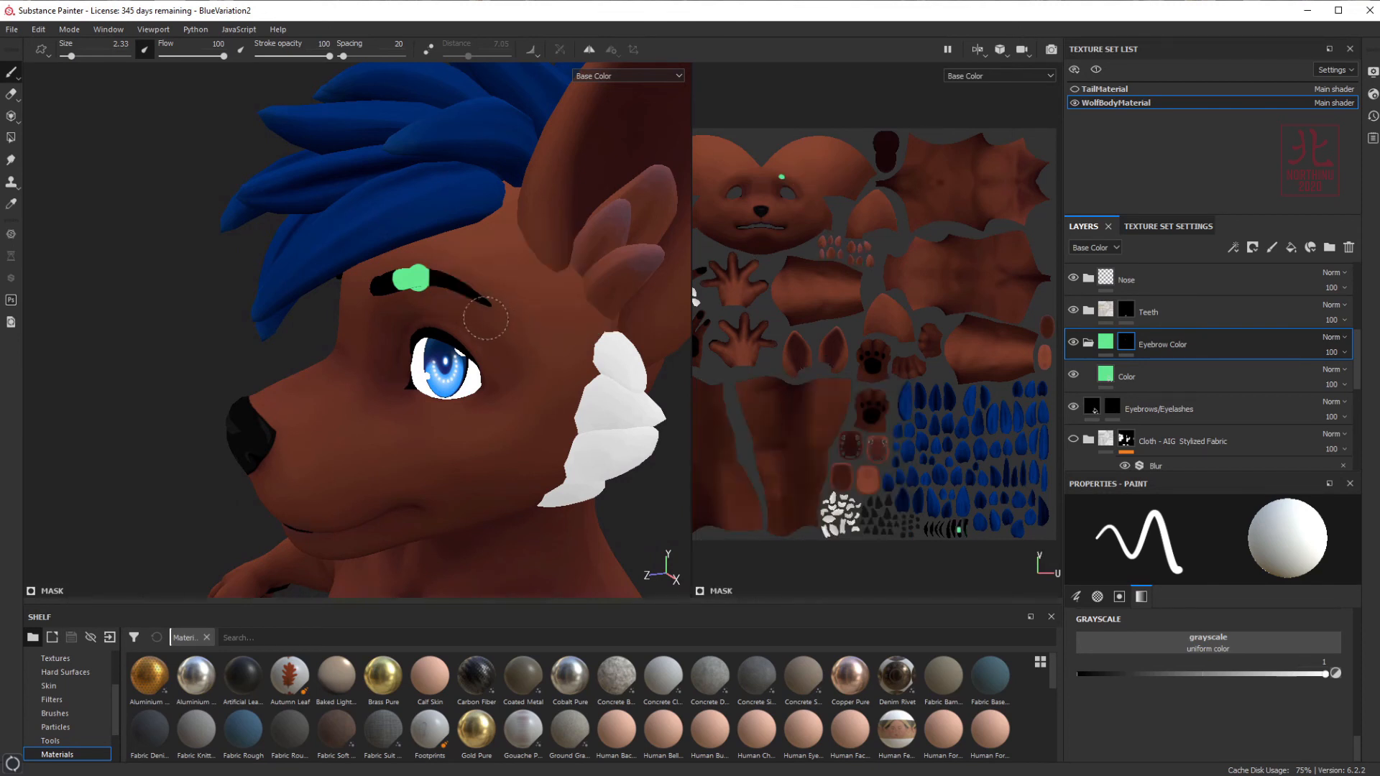
- Fill individual faces on the eyebrow and around the eye in the Eyebrow Color mask using Polygon Fill in quad mode
alt+drag(469, 323, 462, 295)
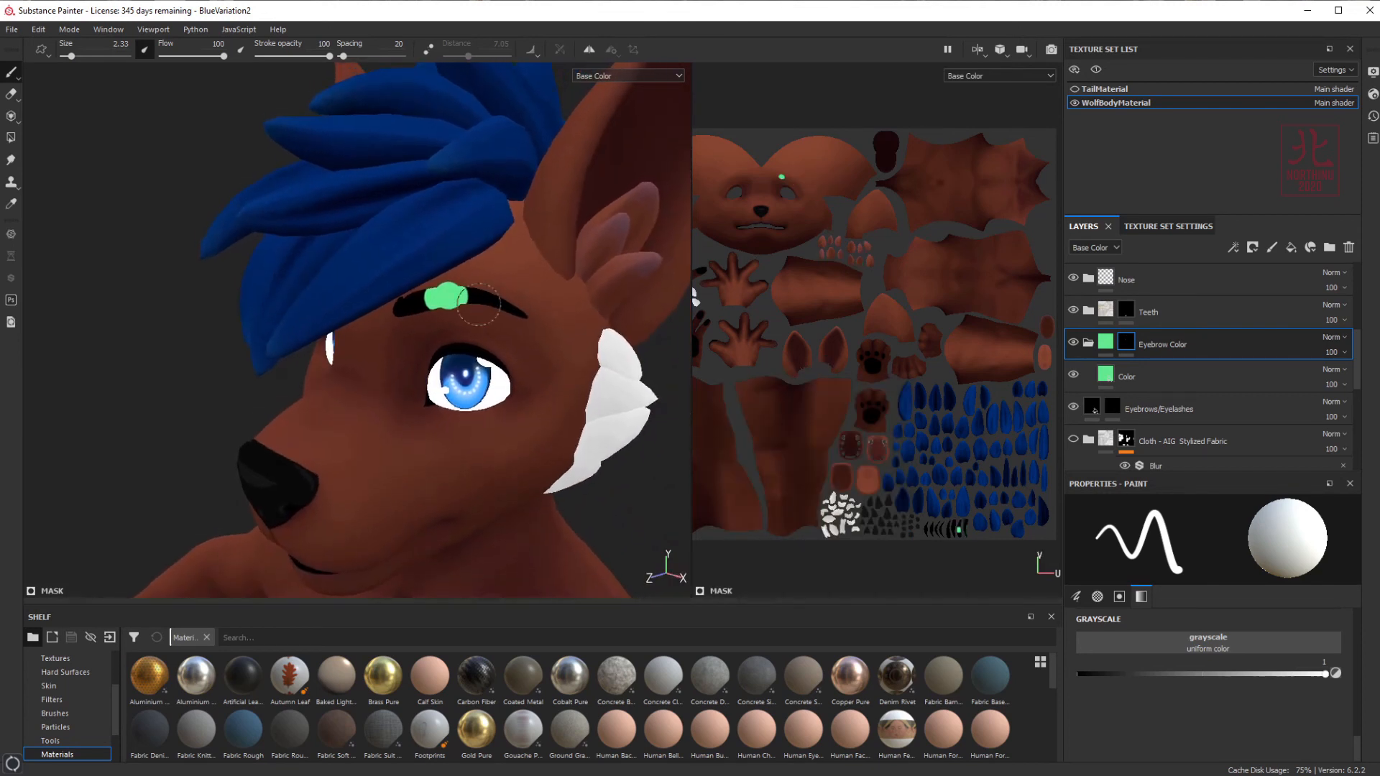
click(11, 139)
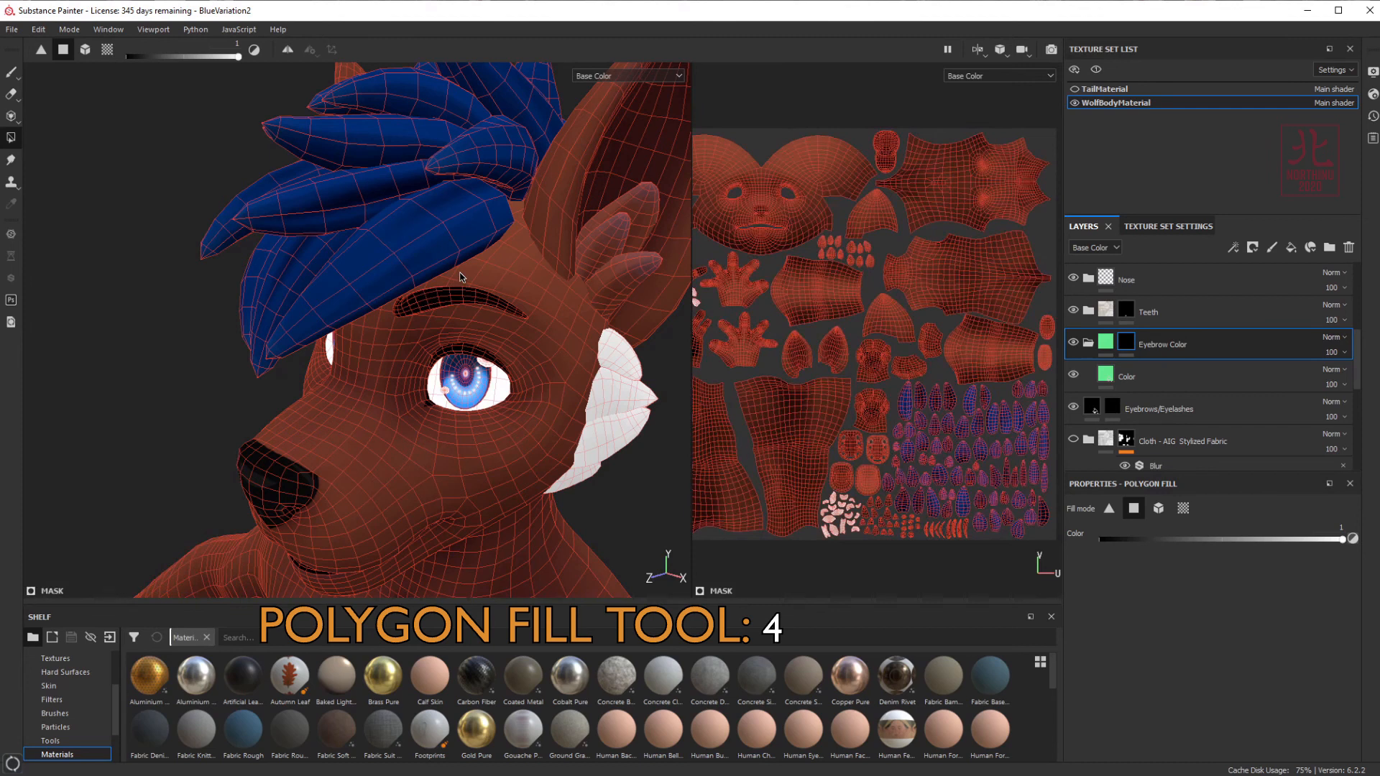
alt+middle_drag(429, 304, 451, 296)
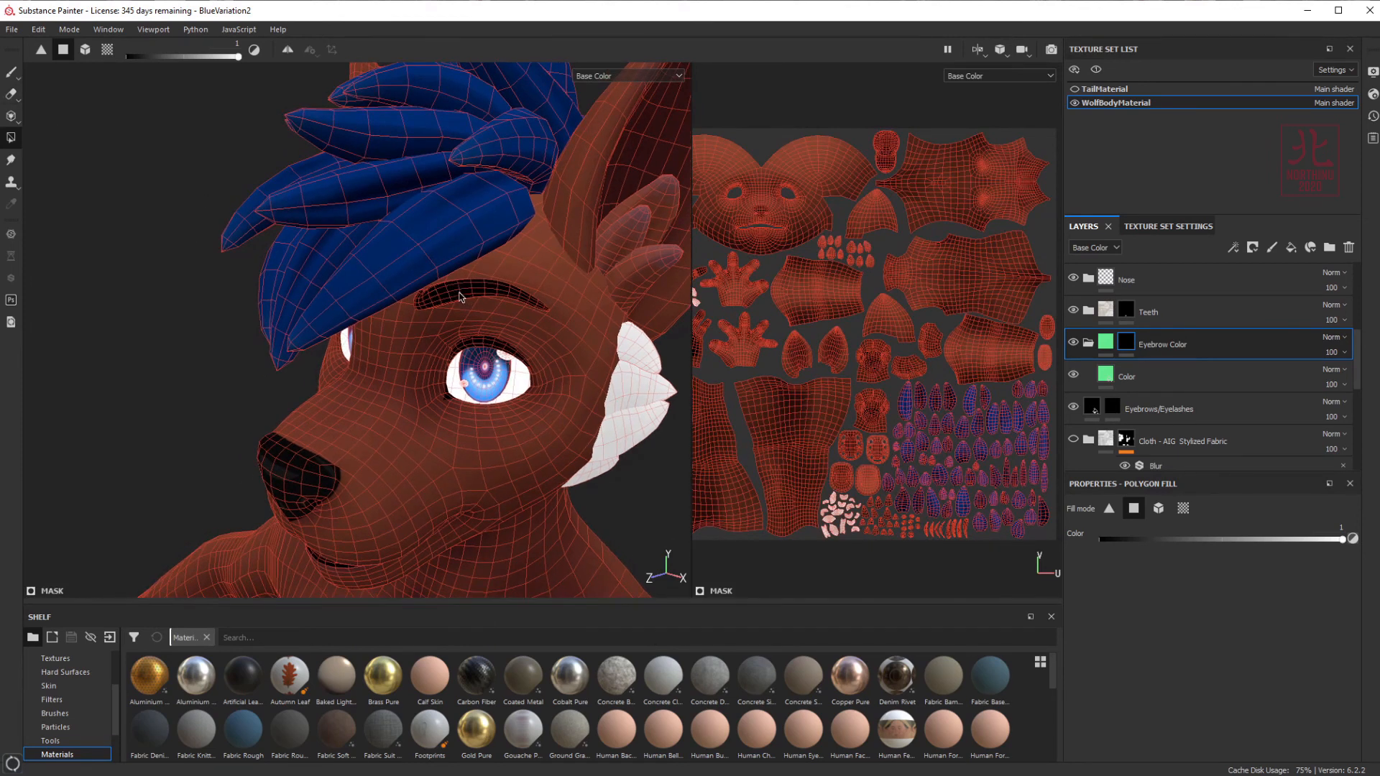
click(458, 295)
click(516, 312)
click(568, 341)
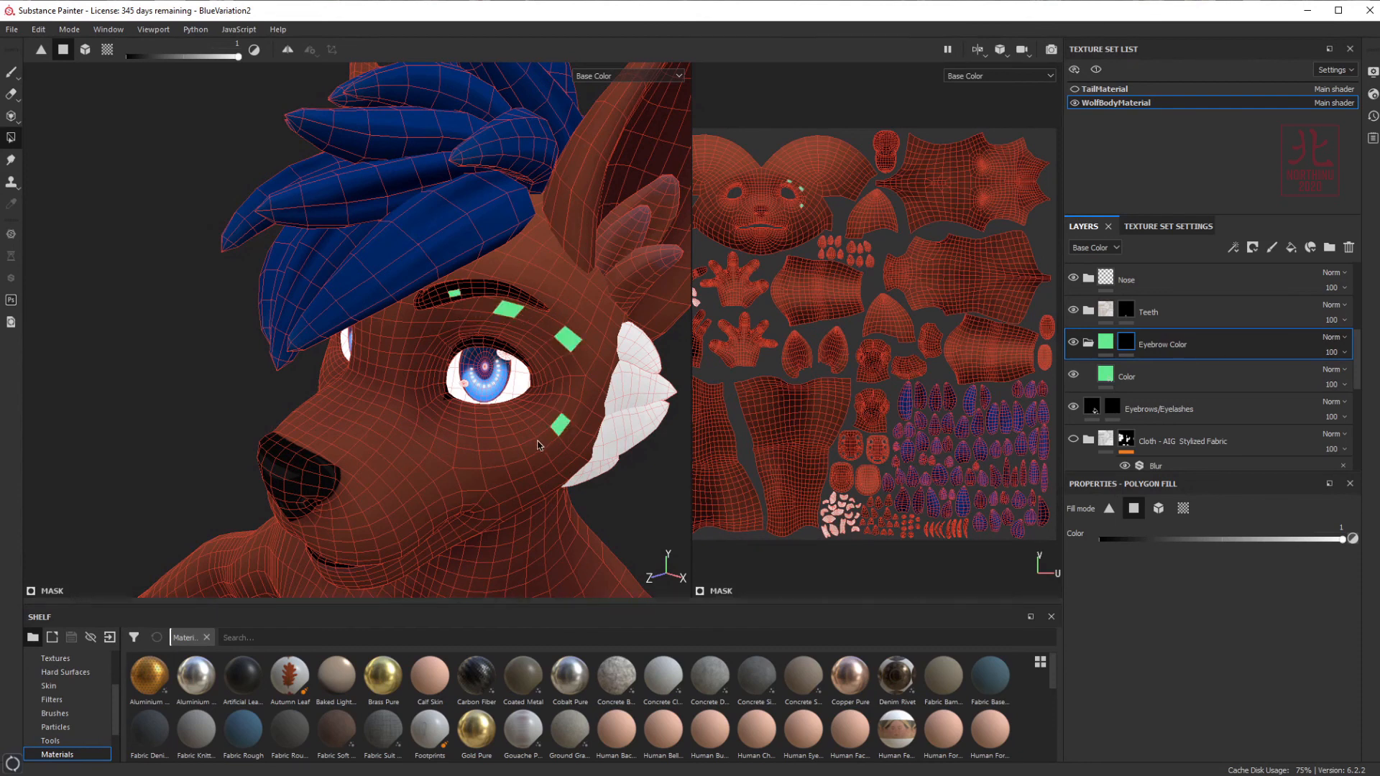
- Undo the individual face fills and fill the wolf's whole eyebrow in the Eyebrow Color mask using Polygon Fill in mesh mode
key(ctrl+z)
key(ctrl+z)
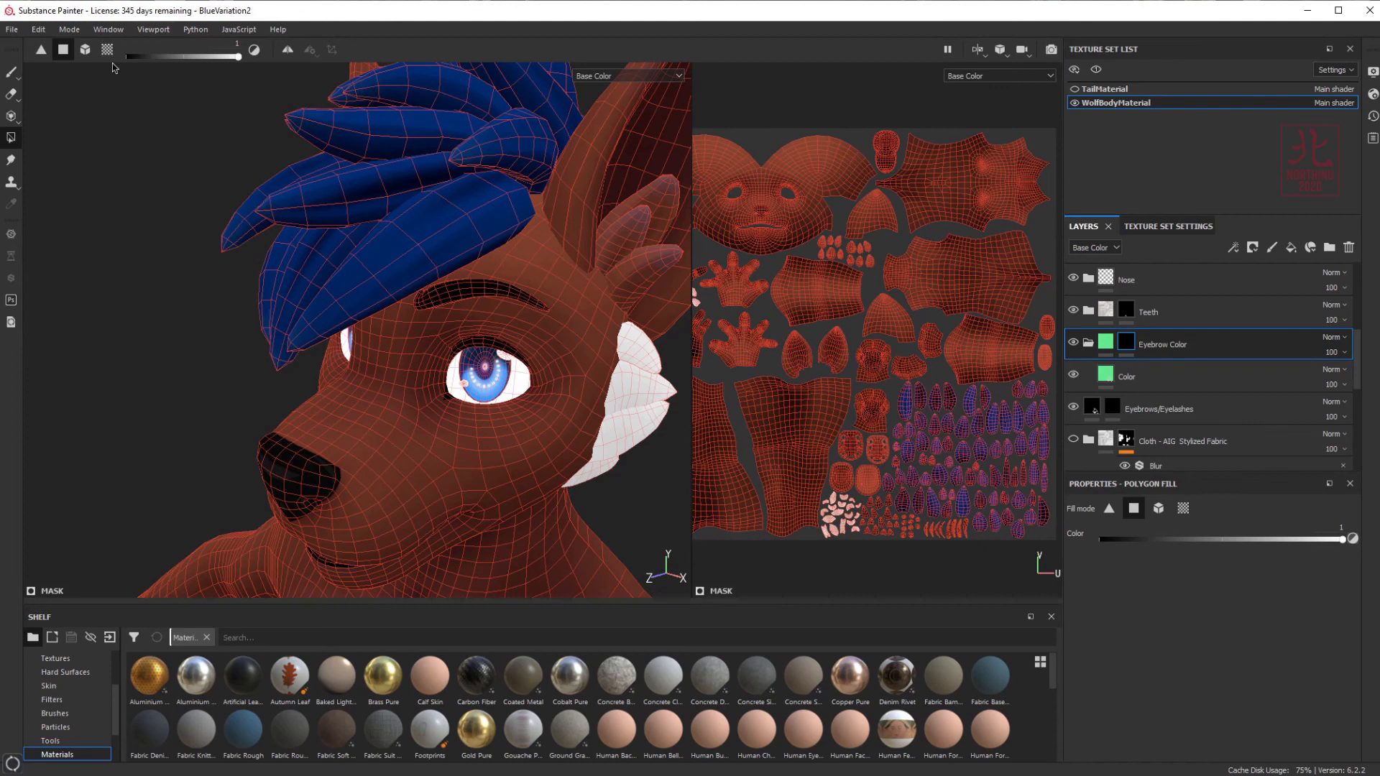
click(86, 50)
scroll(452, 293, up, 5)
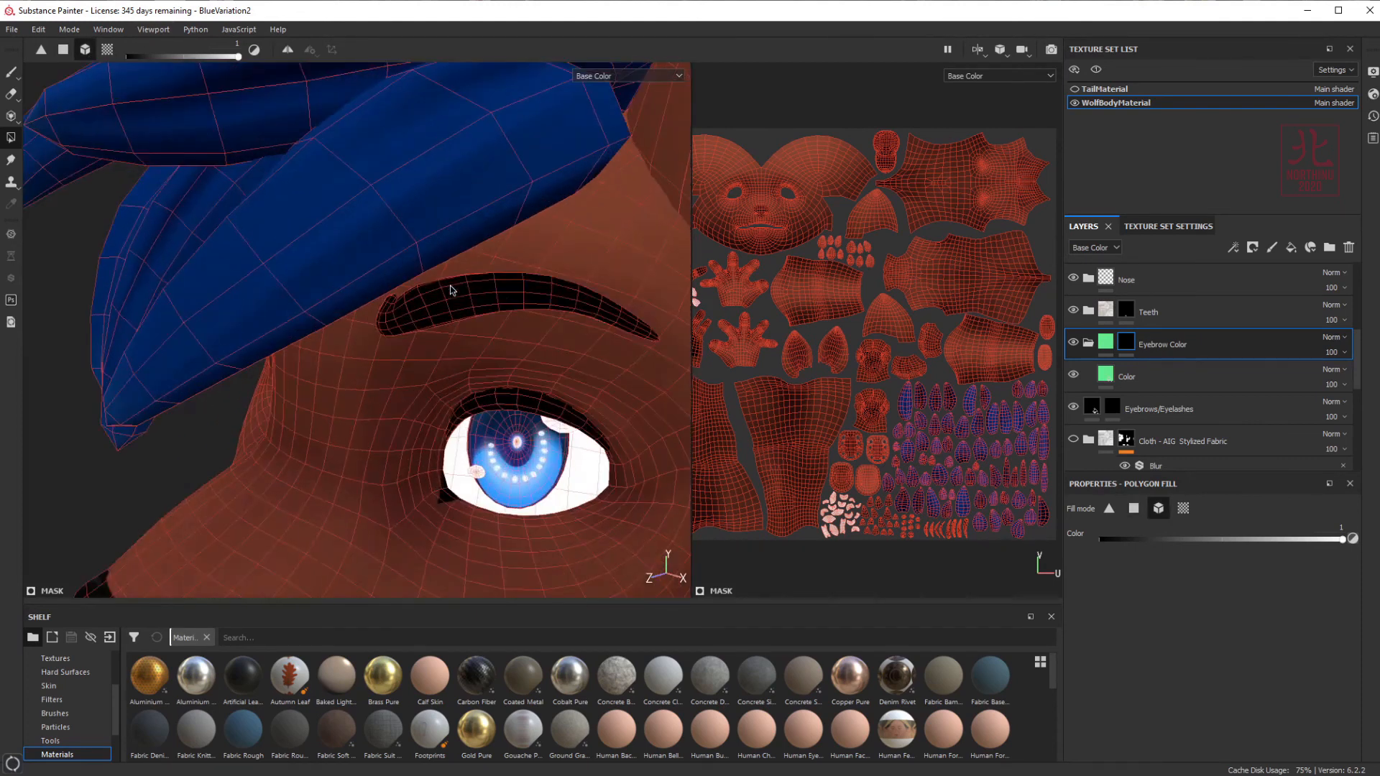
click(452, 299)
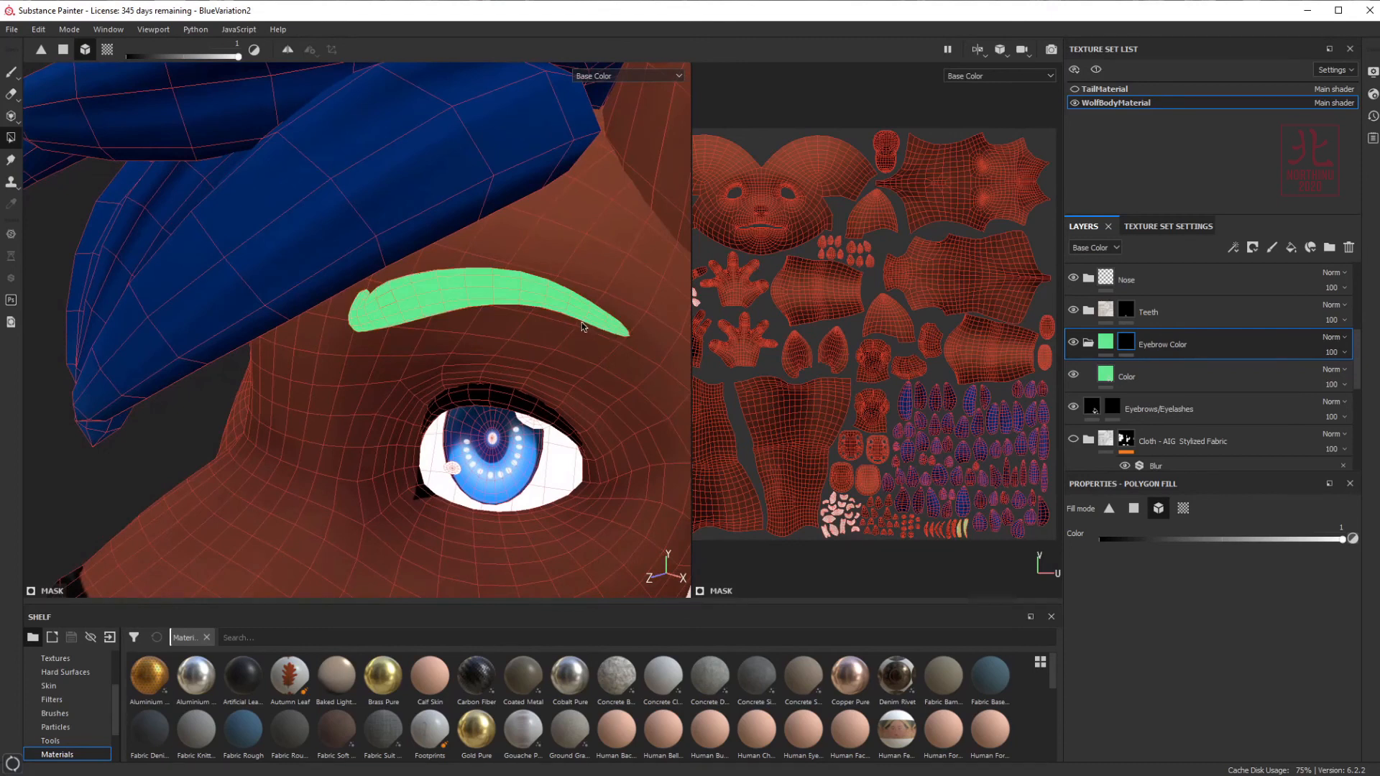
- Try mesh fills on the ear, an inner-ear fur tuft and a cheek fur tuft, undoing each one
scroll(582, 327, down, 5)
alt+drag(582, 327, 474, 232)
click(474, 232)
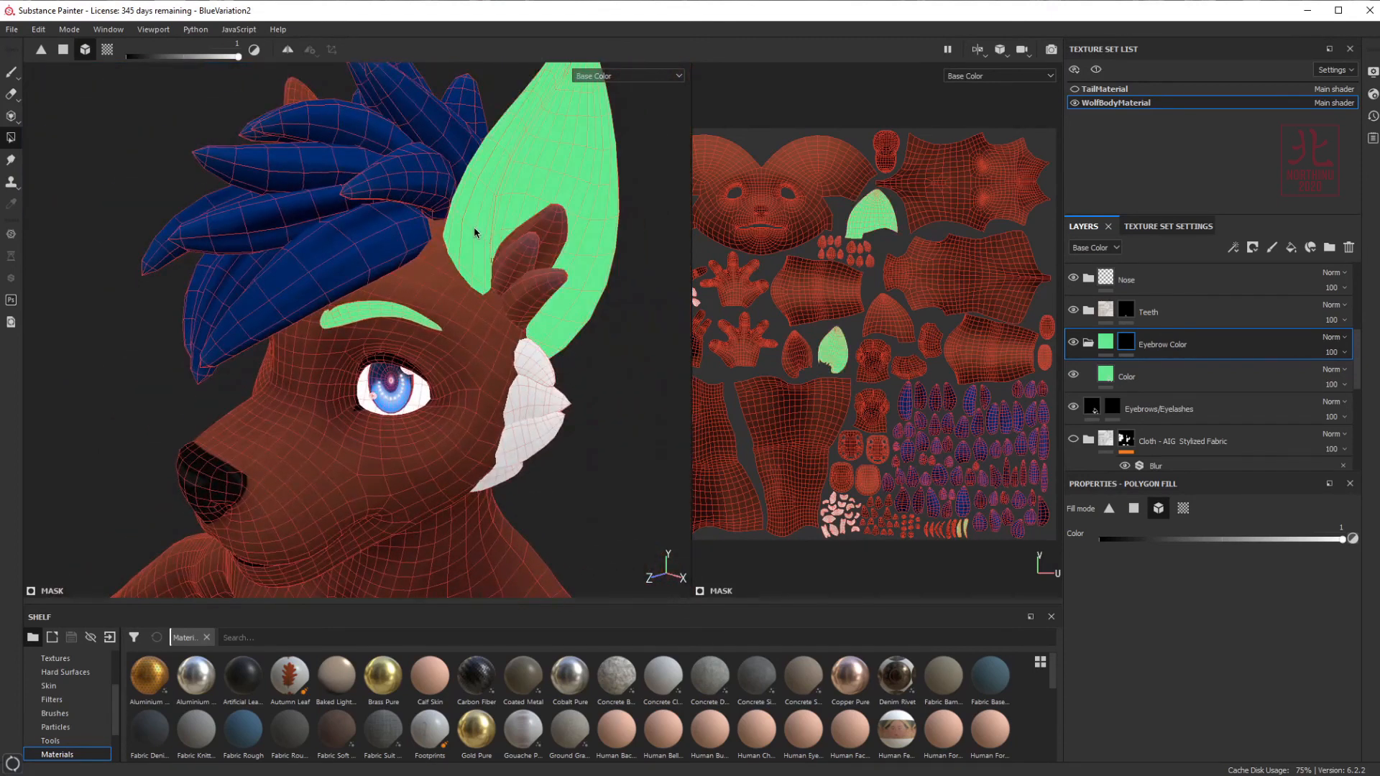
key(ctrl+z)
click(522, 259)
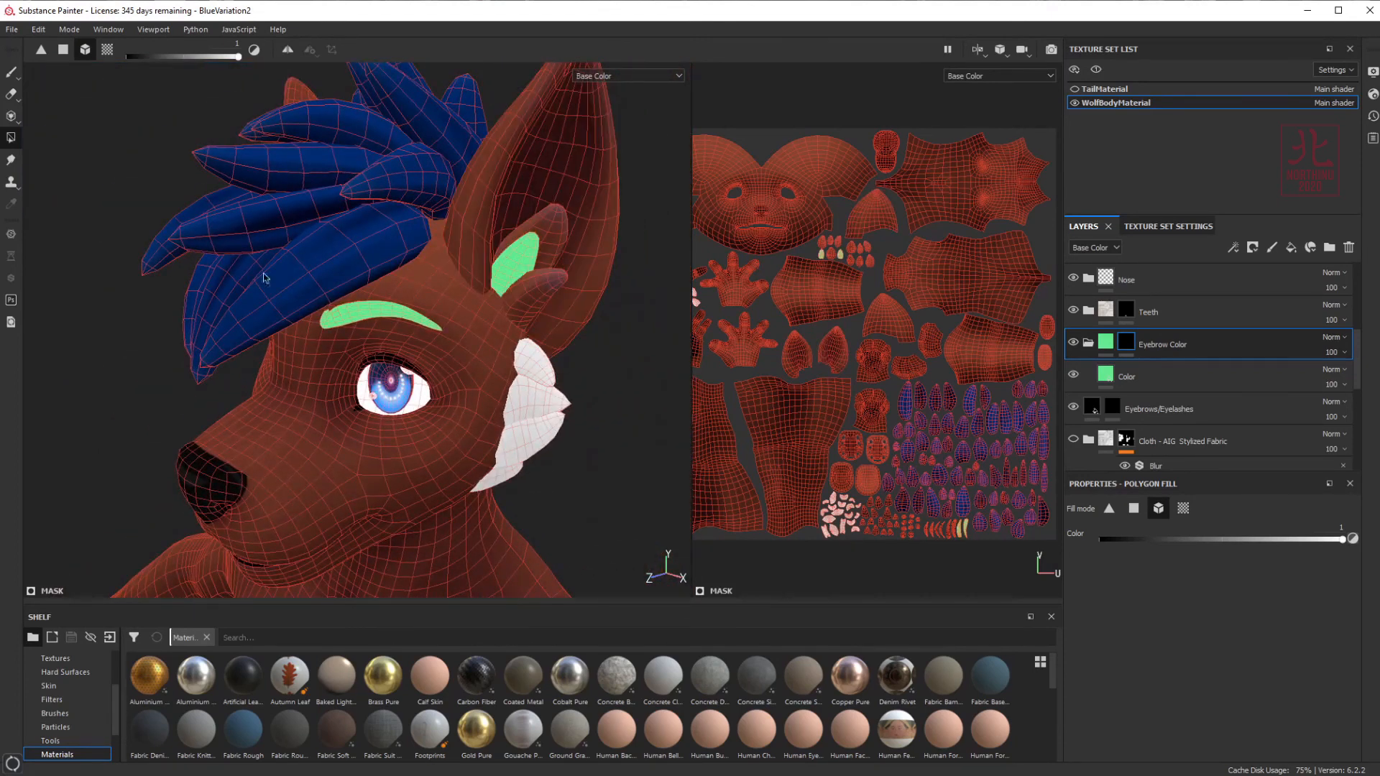
key(ctrl+z)
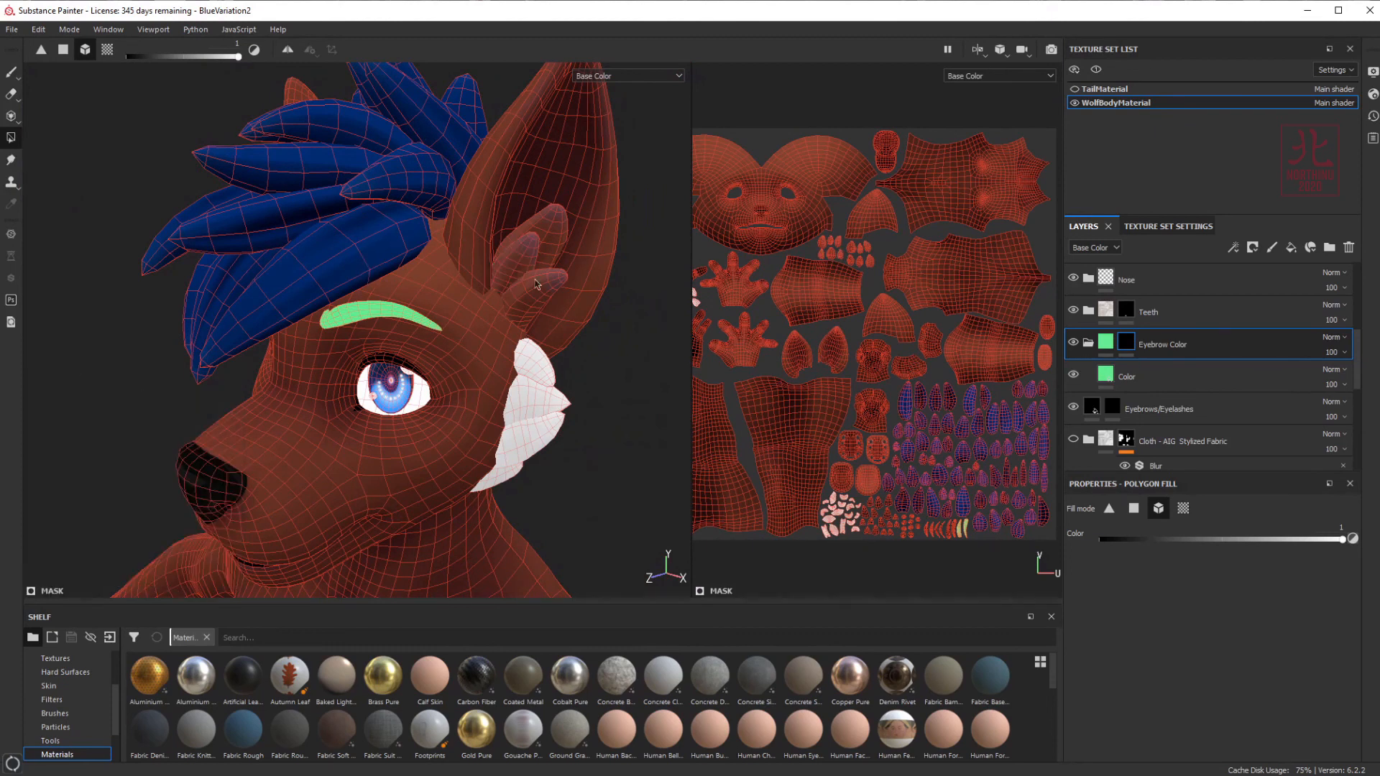
alt+drag(375, 313, 543, 368)
click(568, 375)
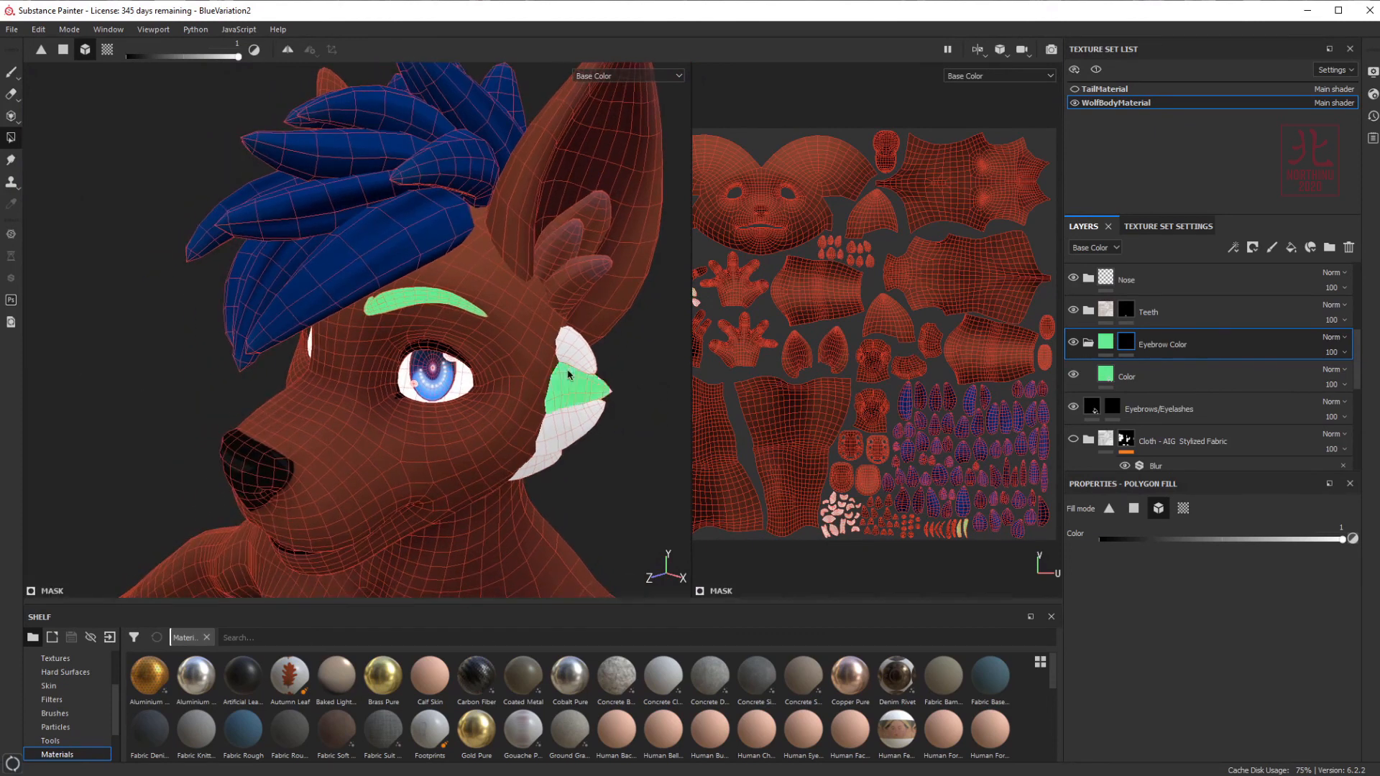
key(ctrl+z)
- Fill the wolf's opposite eyebrow in the Eyebrow Color mask with the mesh-mode Polygon Fill
scroll(428, 308, up, 5)
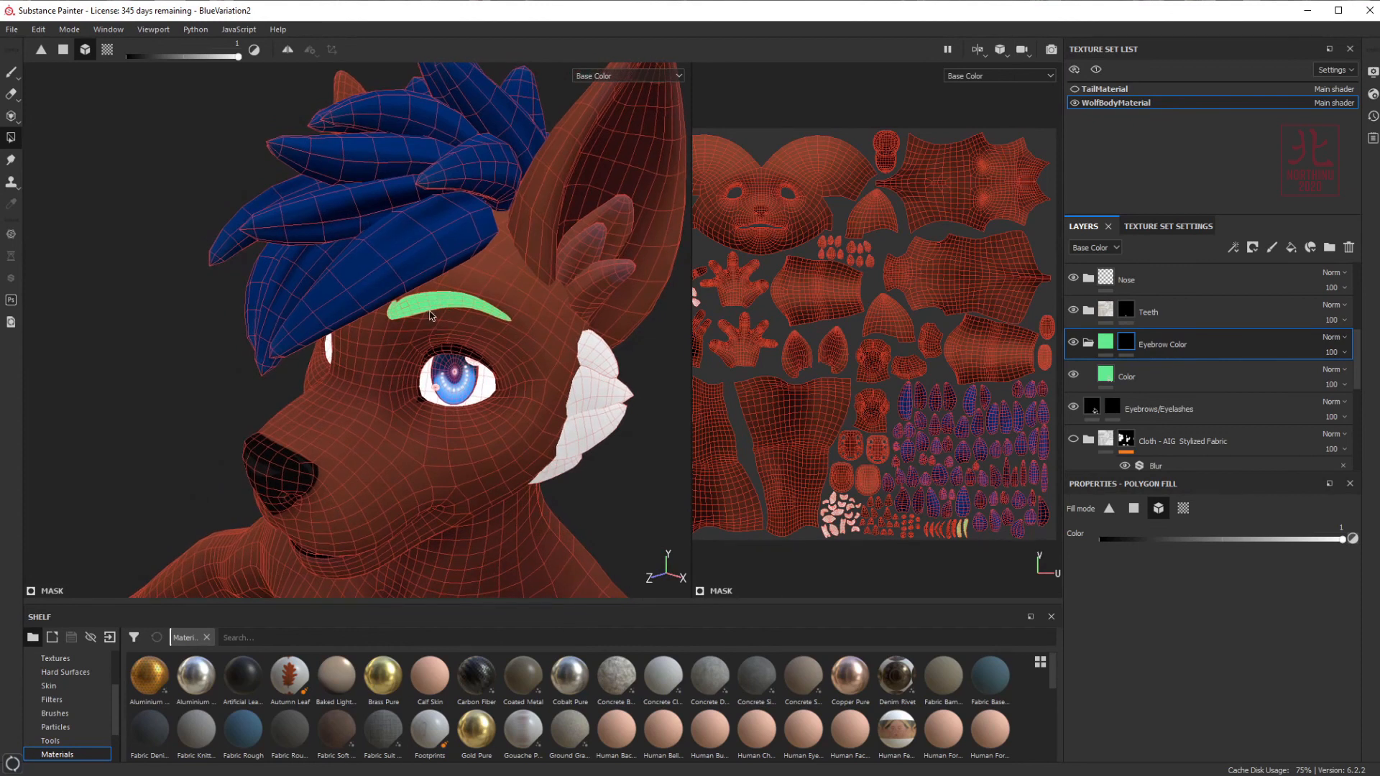
scroll(430, 310, up, 8)
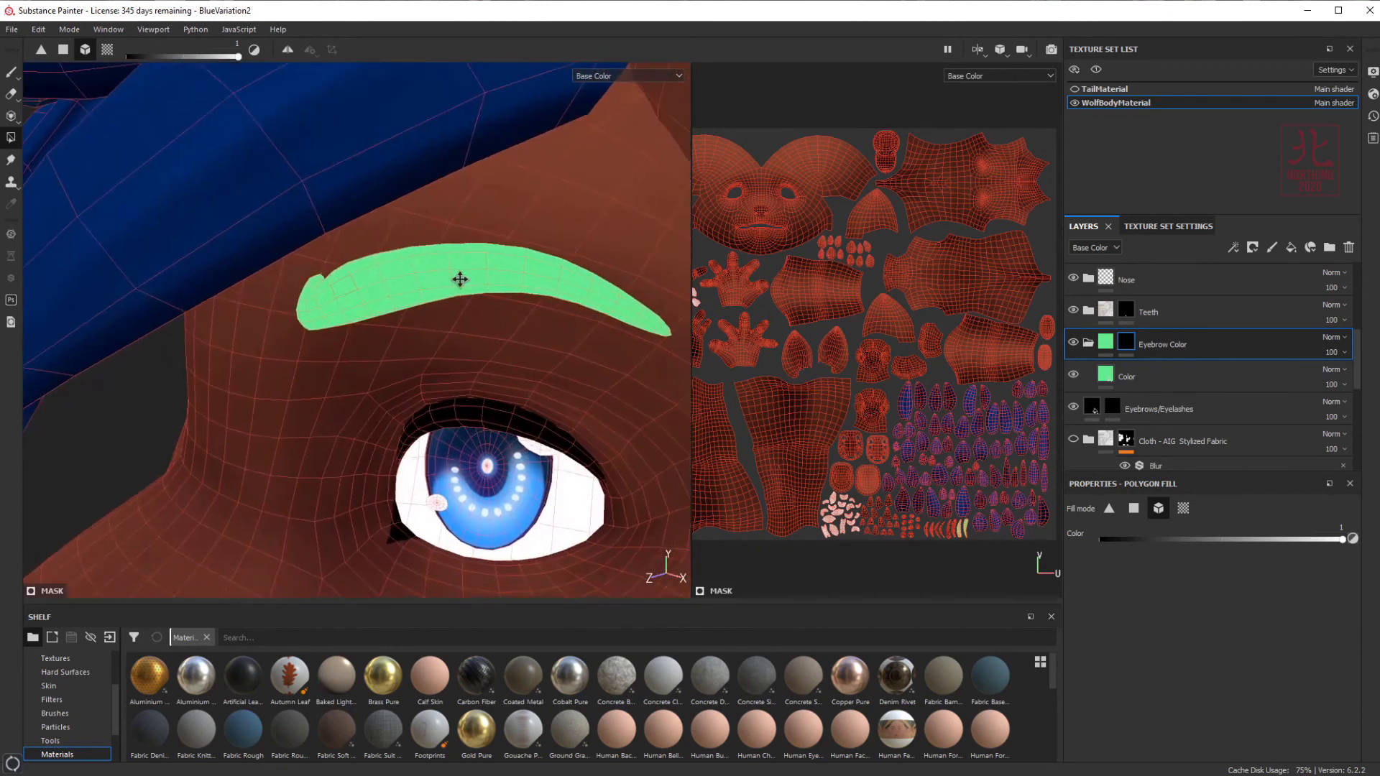
alt+middle_drag(248, 338, 420, 269)
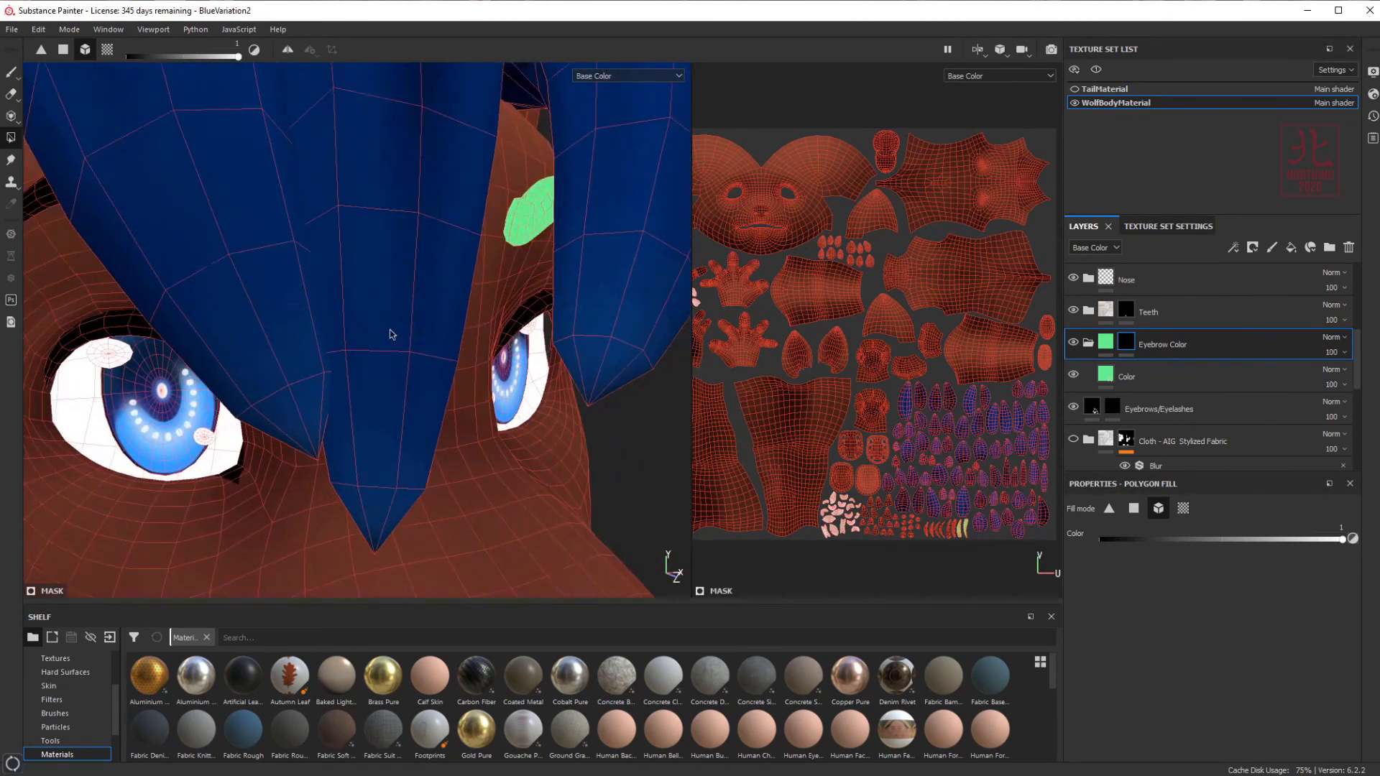
scroll(401, 328, down, 5)
alt+middle_drag(226, 279, 410, 291)
click(373, 284)
alt+drag(410, 291, 496, 205)
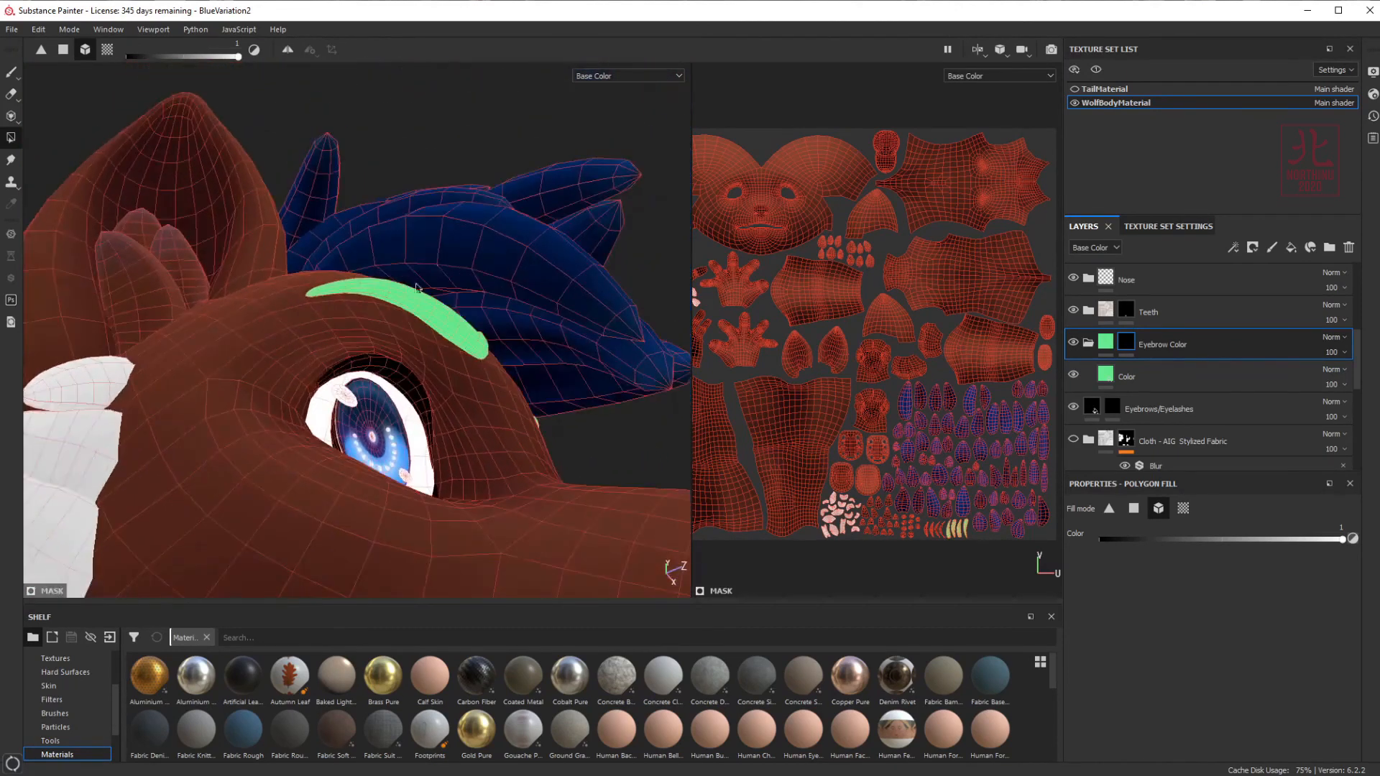
- Try a mesh fill on the wolf's body in the Eyebrow Color mask and undo it
alt+drag(441, 324, 468, 430)
scroll(502, 431, up, 4)
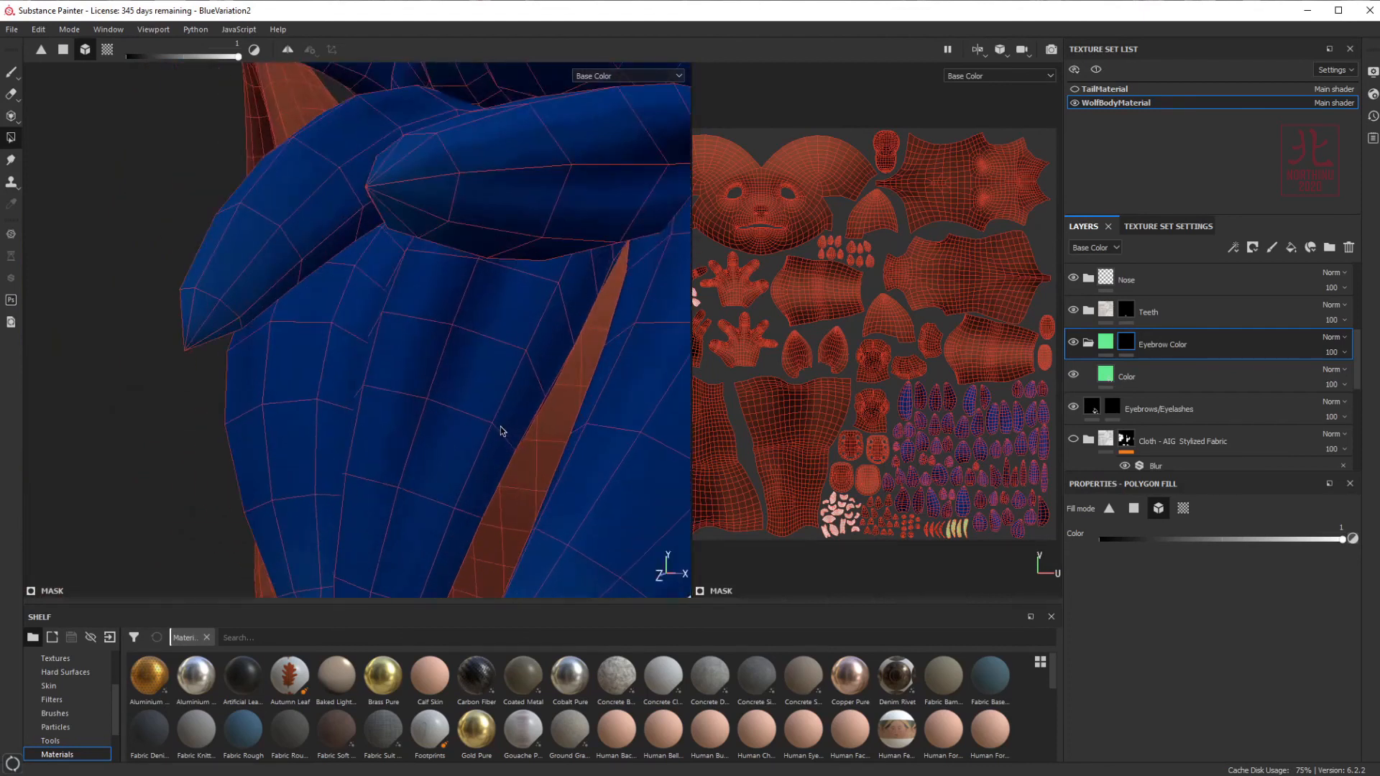
scroll(491, 422, down, 9)
alt+drag(569, 428, 325, 494)
click(323, 494)
scroll(376, 458, down, 8)
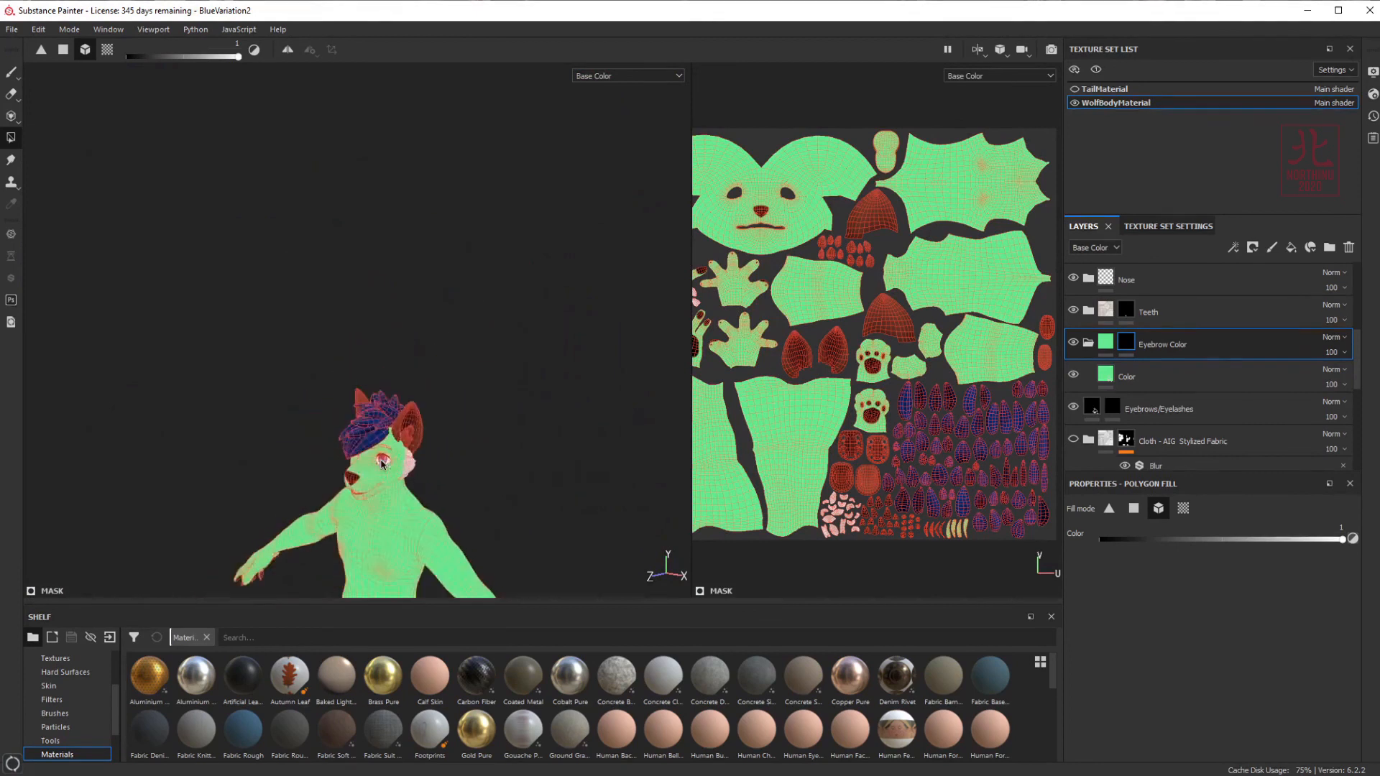
scroll(376, 459, up, 1)
scroll(377, 459, up, 6)
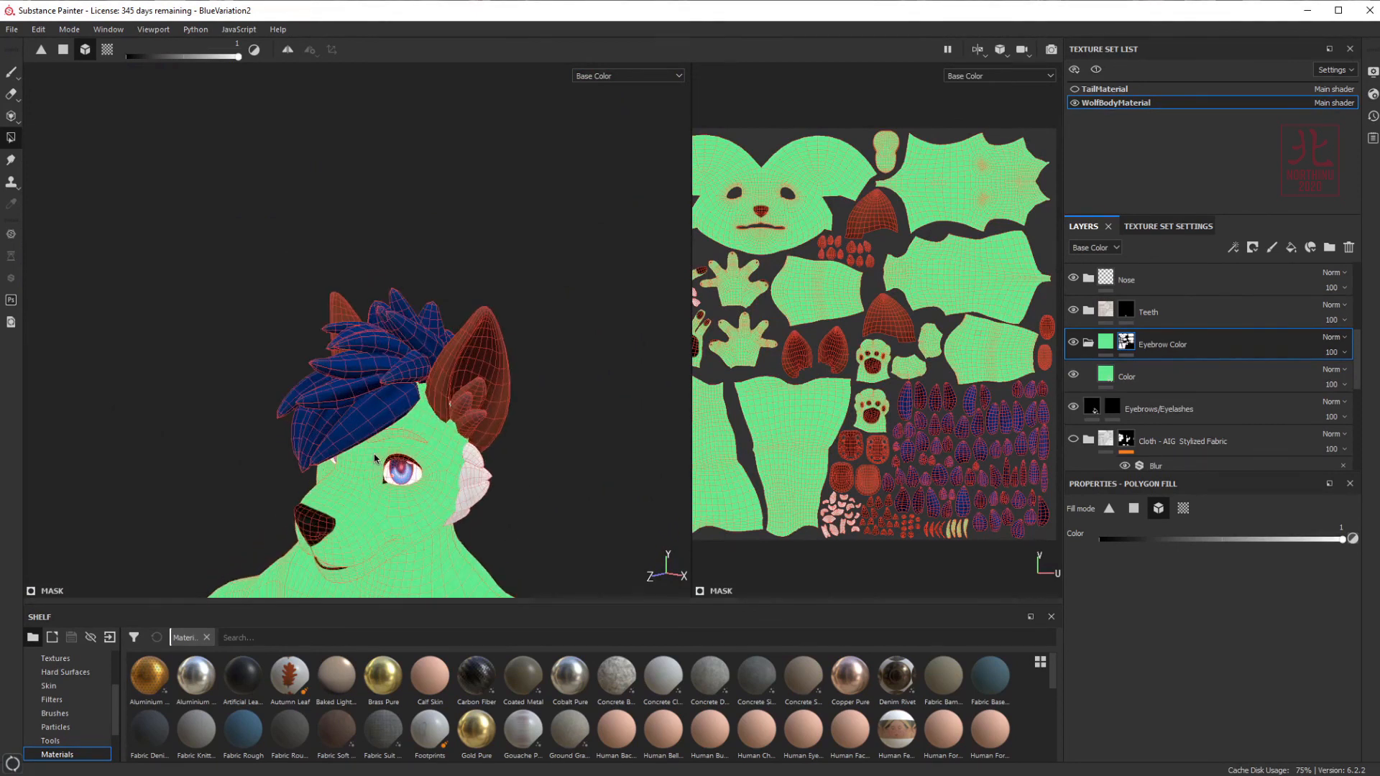
key(ctrl+z)
scroll(377, 457, up, 4)
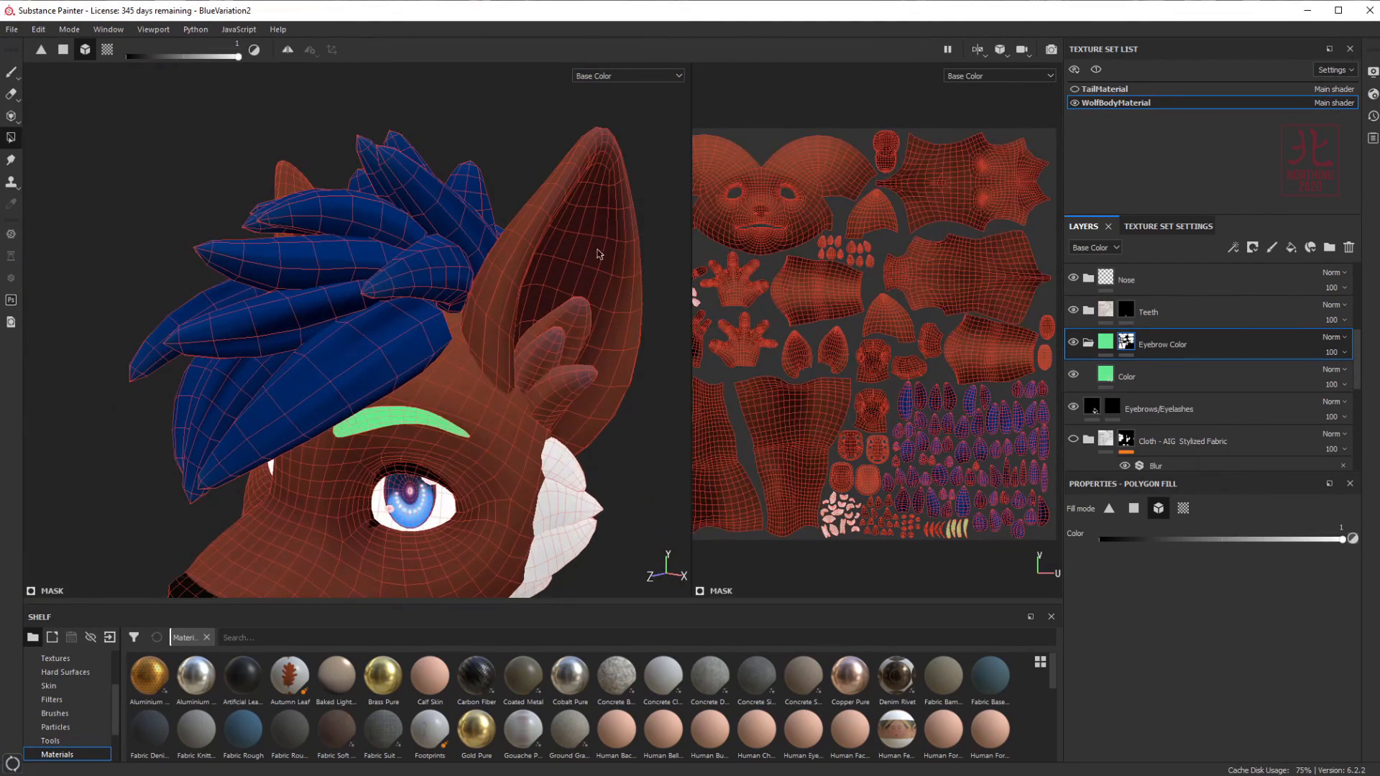
alt+drag(365, 430, 404, 367)
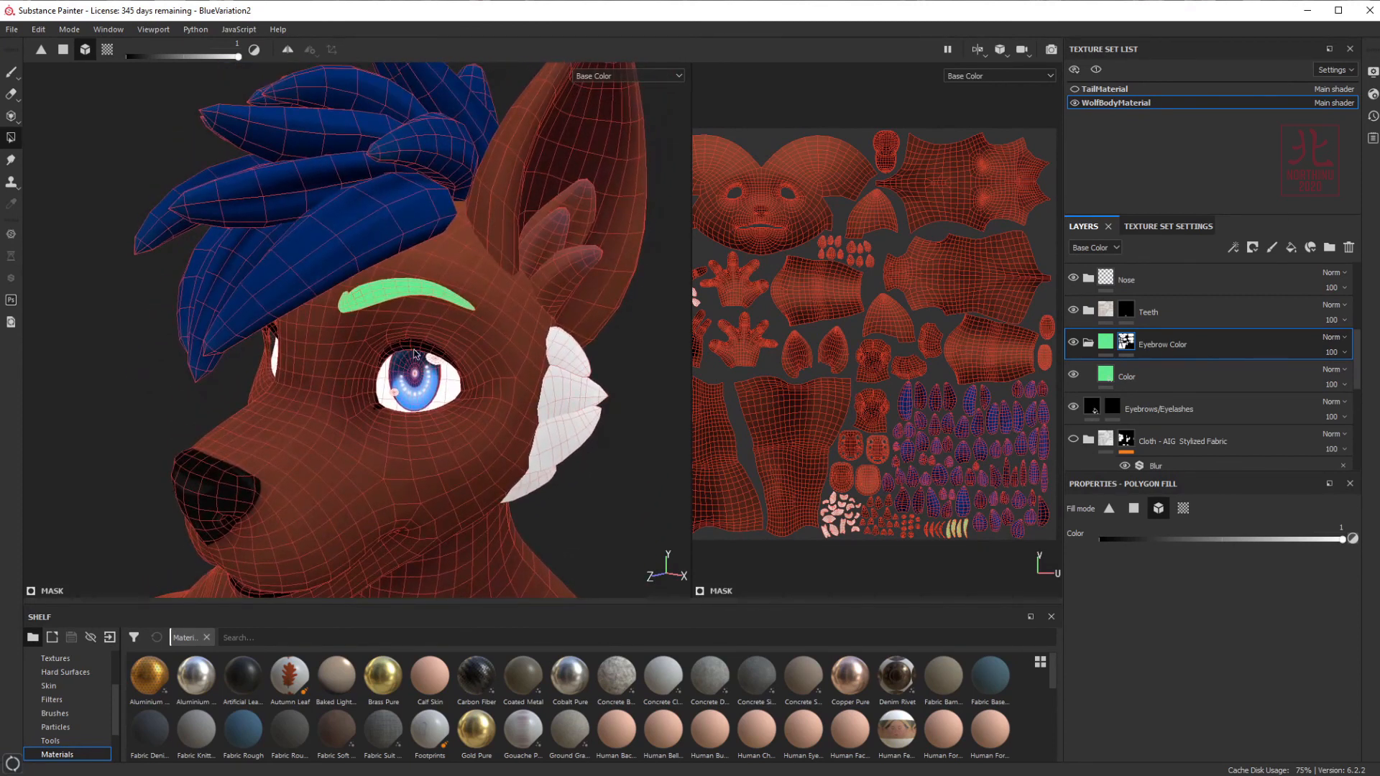
- Try a freehand Paint stroke over the outer end of the filled eyebrow and undo it
click(12, 74)
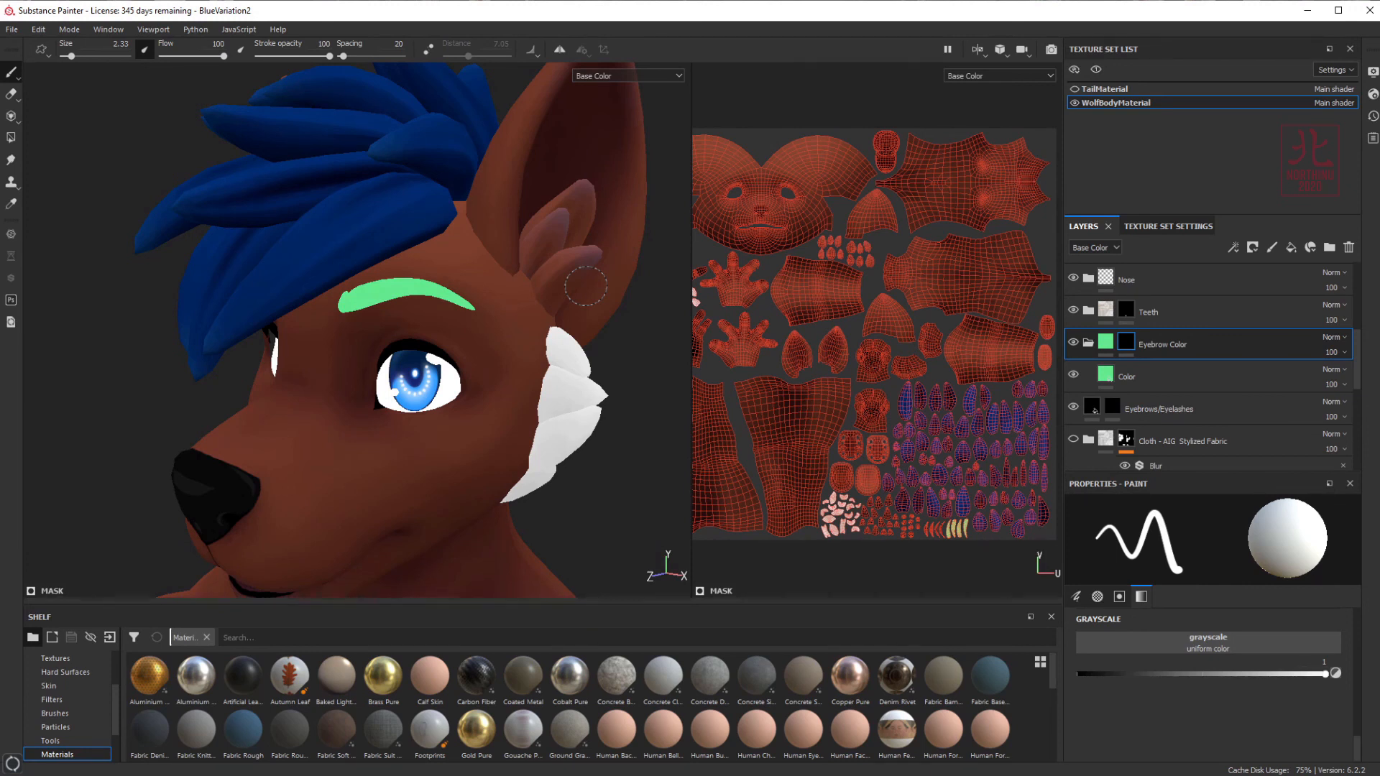
alt+drag(534, 262, 433, 335)
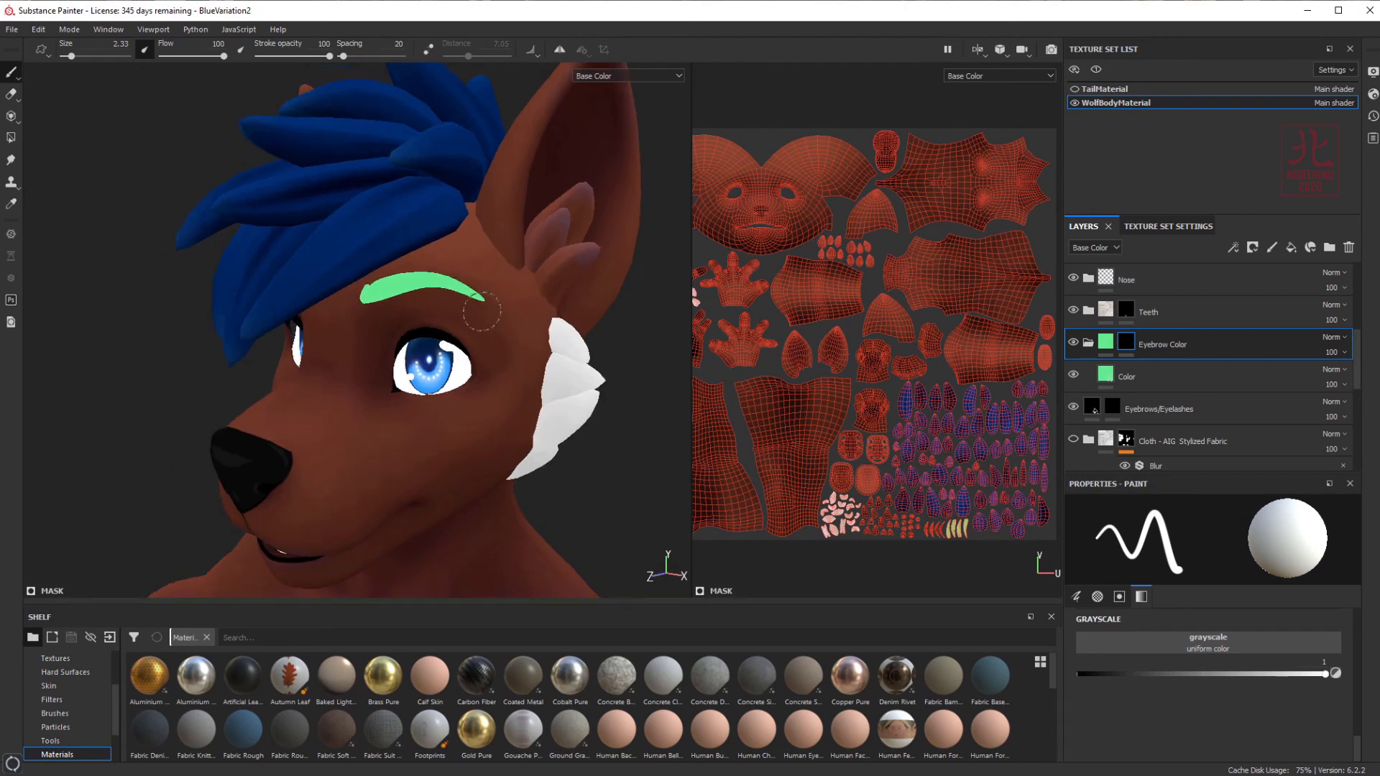
click(459, 316)
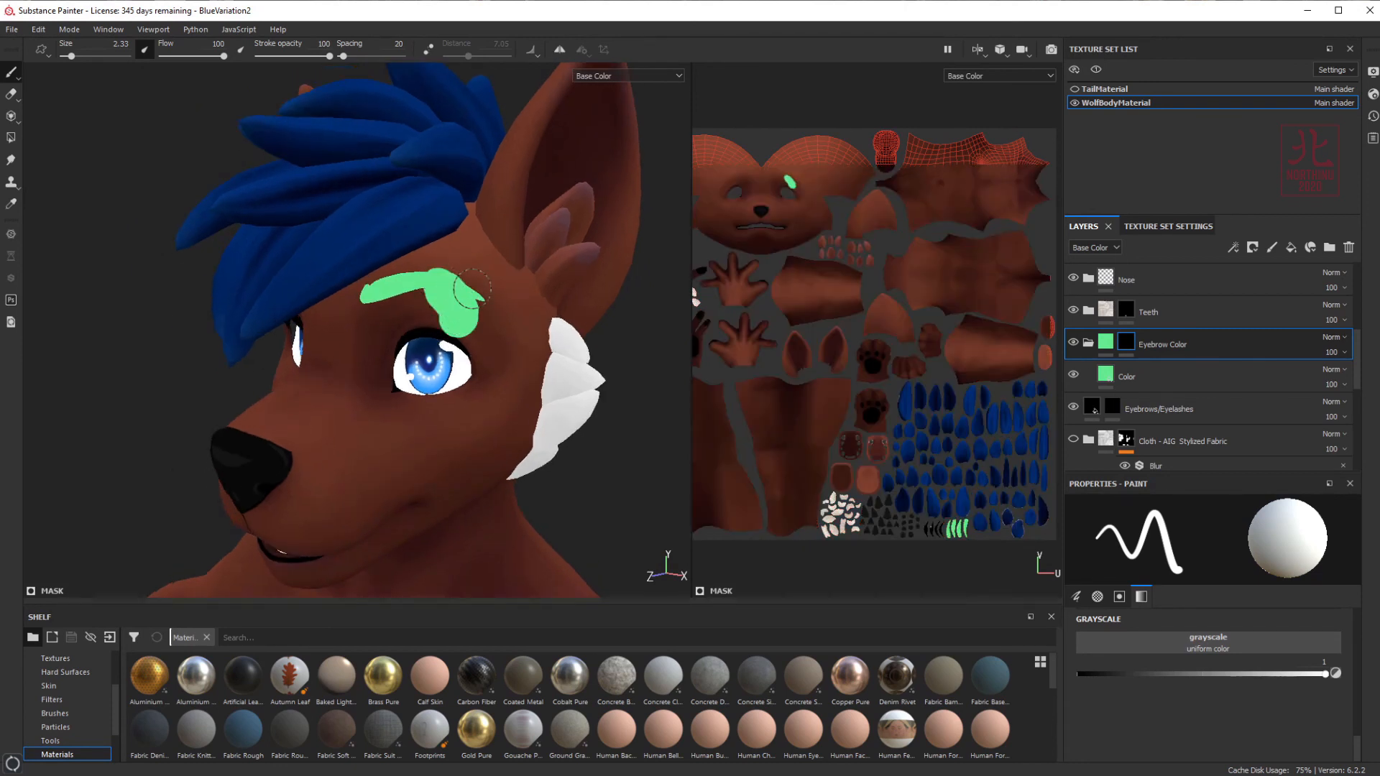
key(ctrl+z)
alt+middle_drag(496, 345, 501, 367)
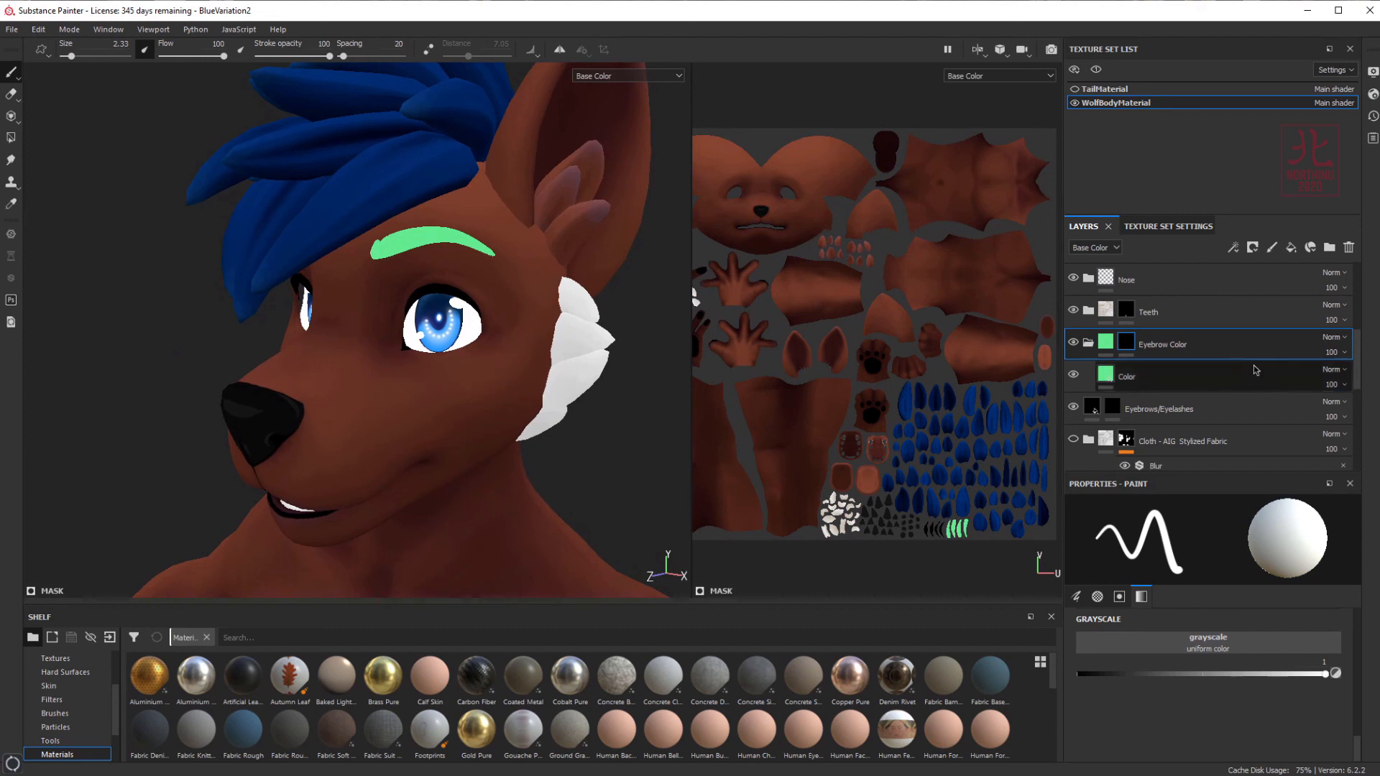
- Add a filter to the Eyes layer and limit it to the color channel
scroll(1129, 322, up, 5)
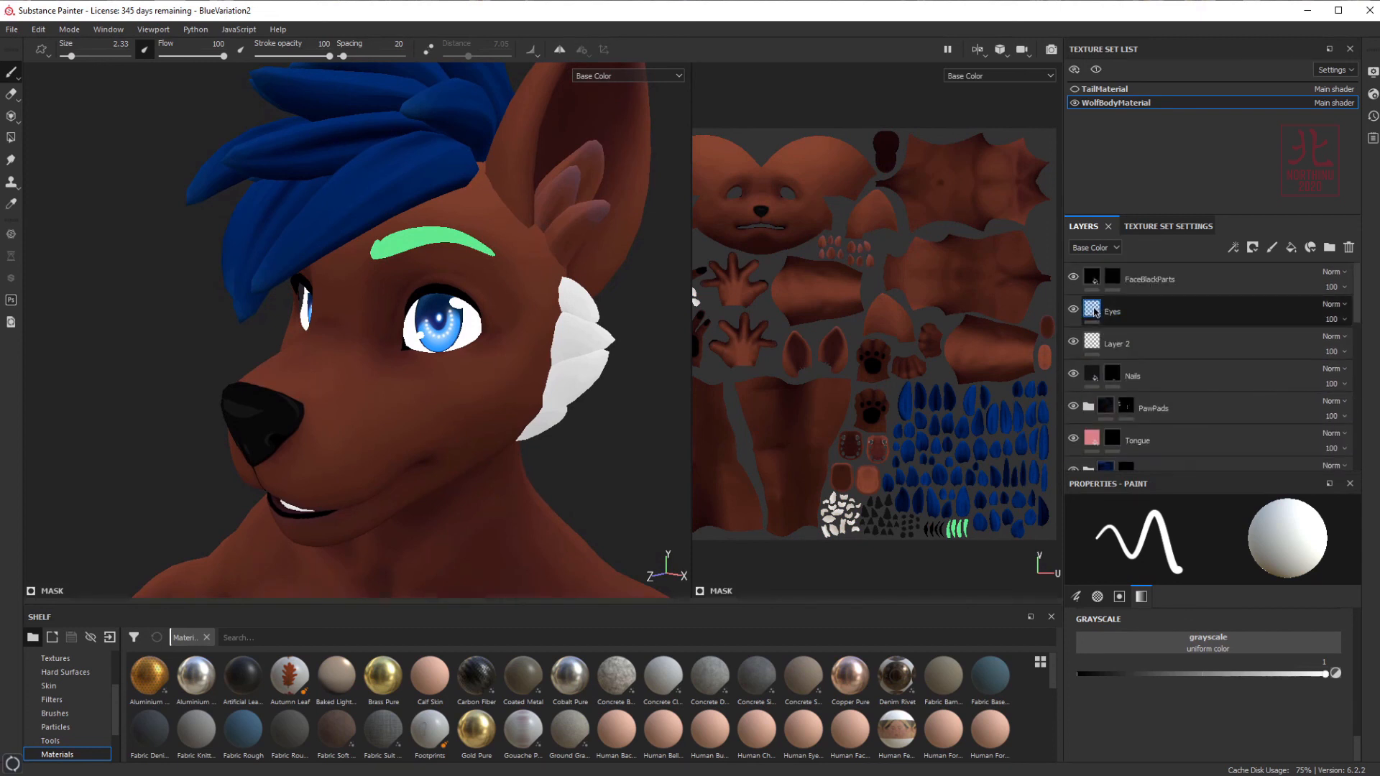
click(1092, 309)
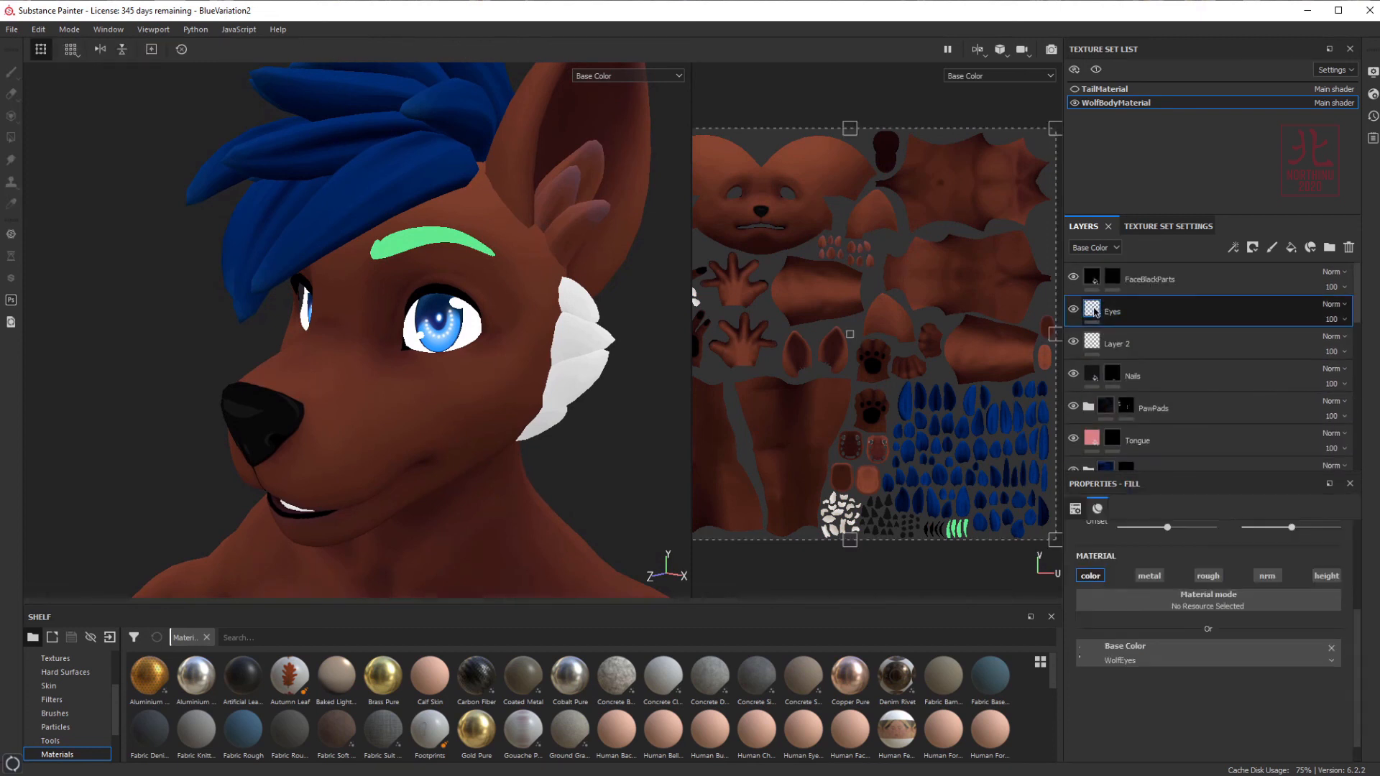
right_click(1132, 314)
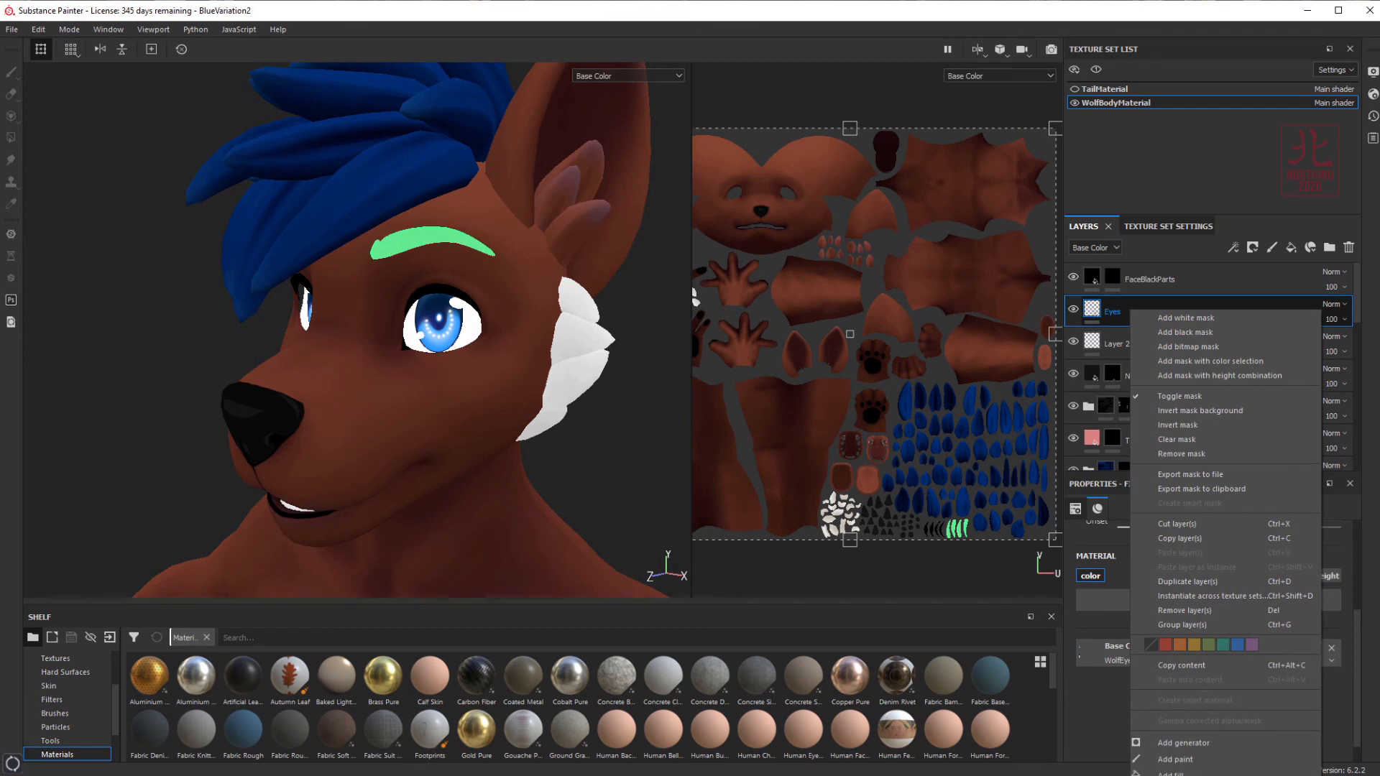
click(1176, 775)
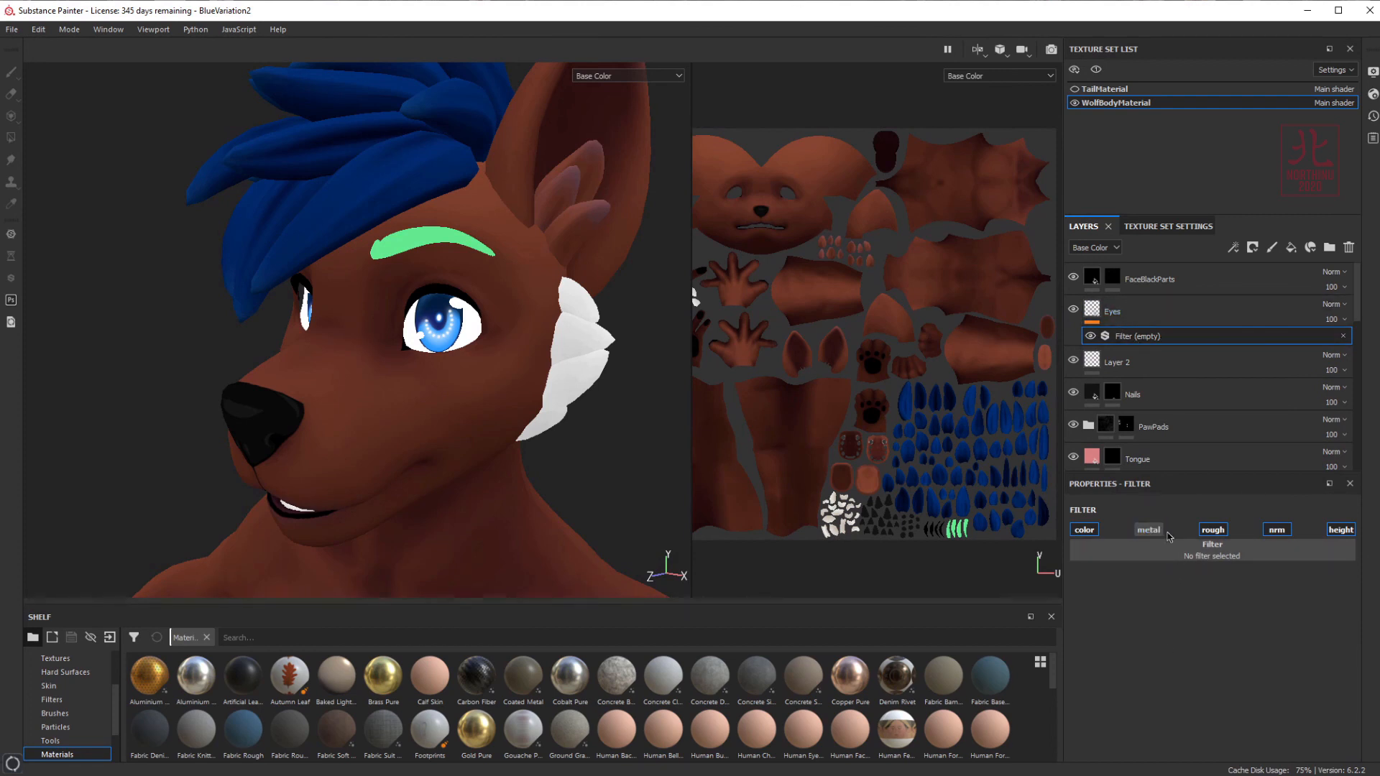
click(1088, 531)
- Assign the HSL Perceptive filter and recolor the eyes with Hue 0.265 and Saturation 0.465
click(1214, 557)
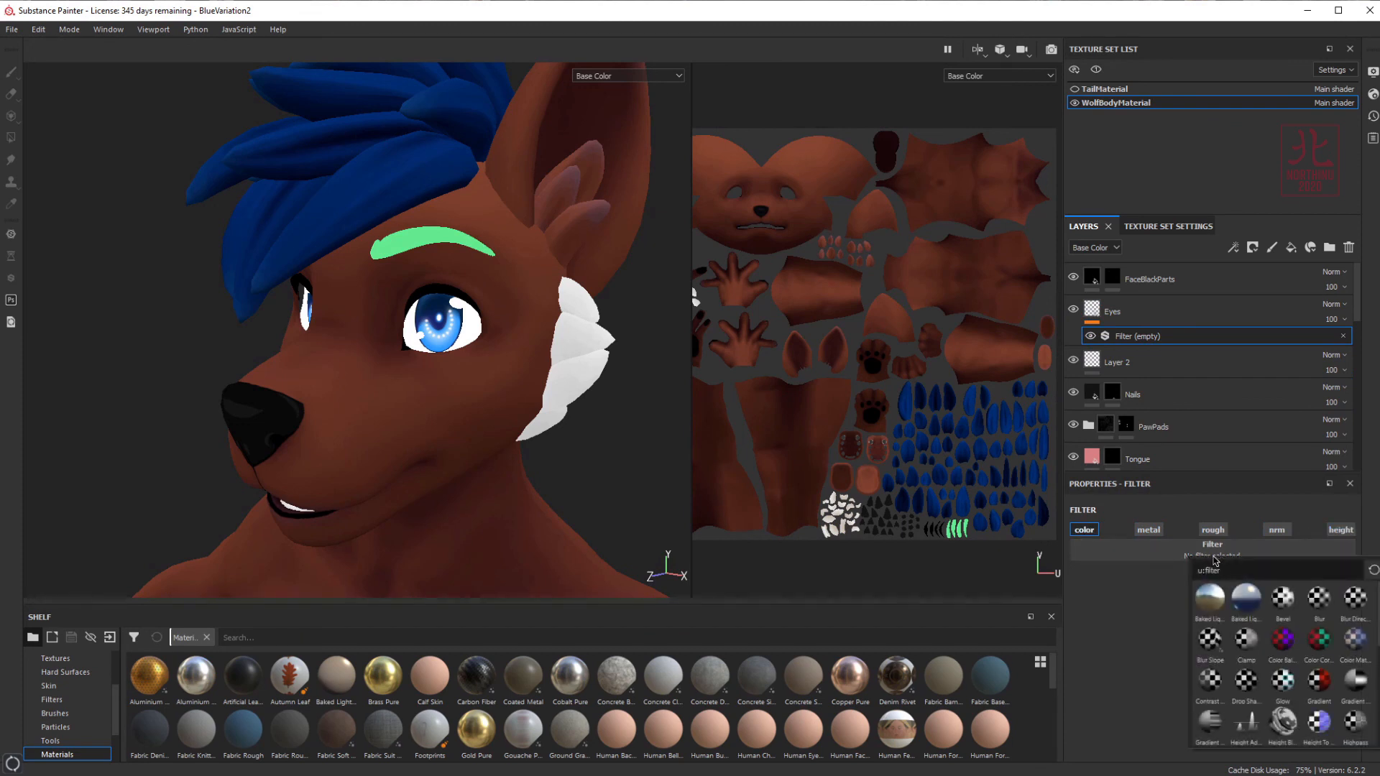
text(hs)
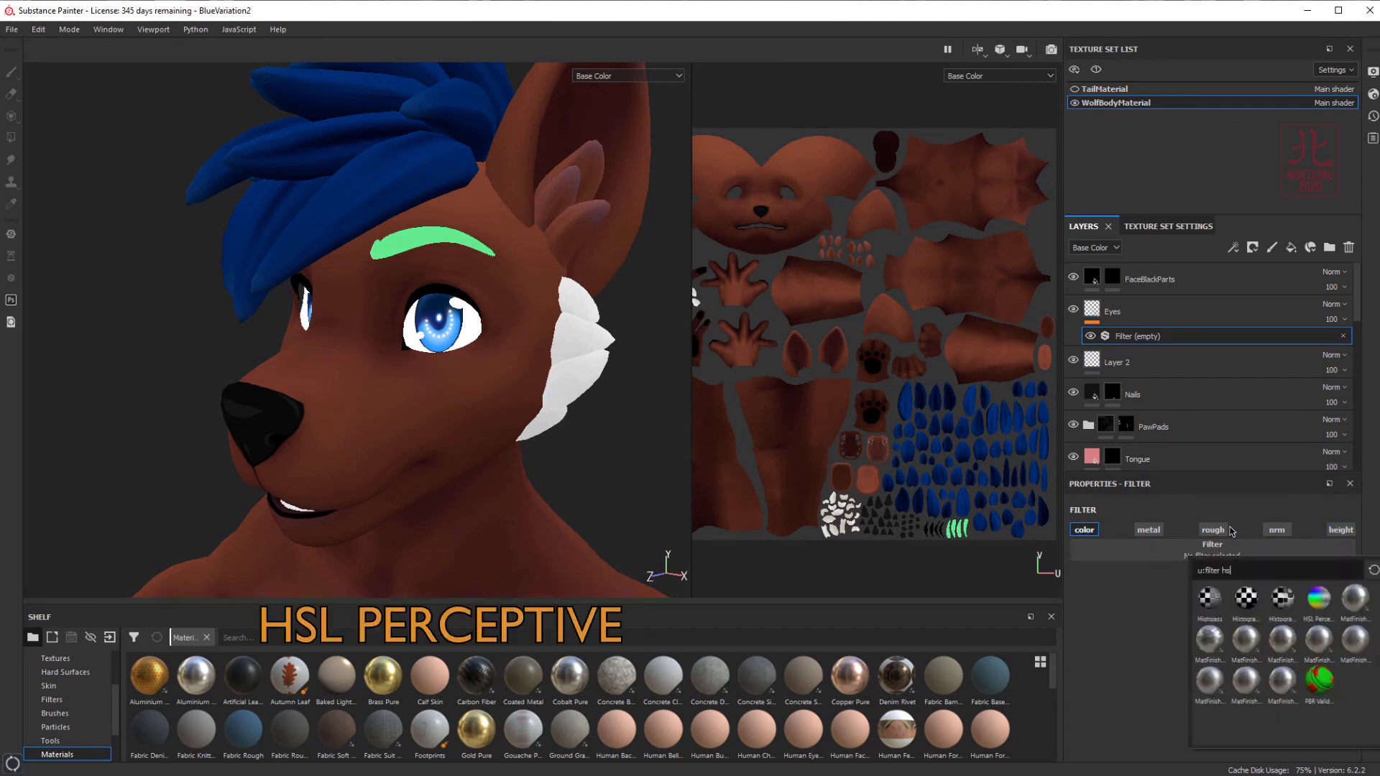
text(l)
key(BackSpace)
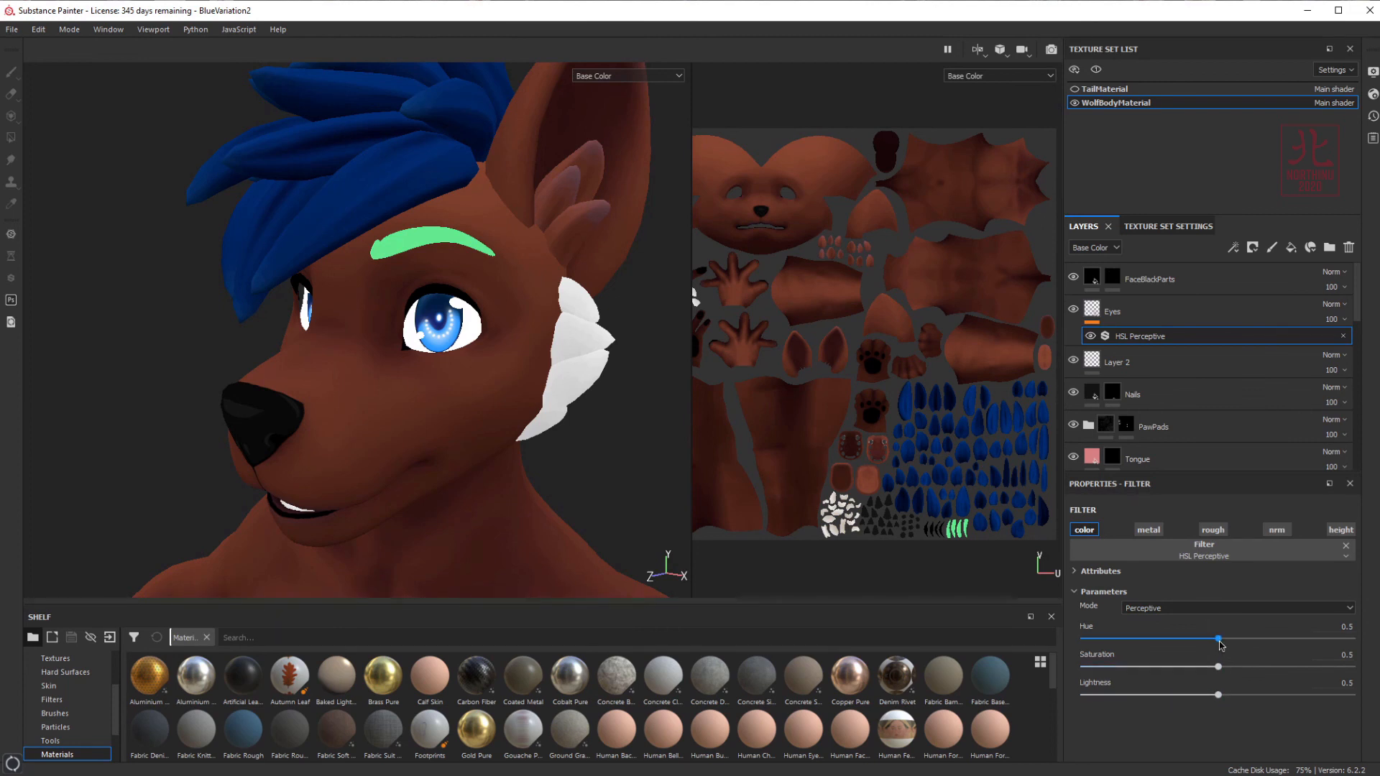
drag(1219, 639, 1205, 664)
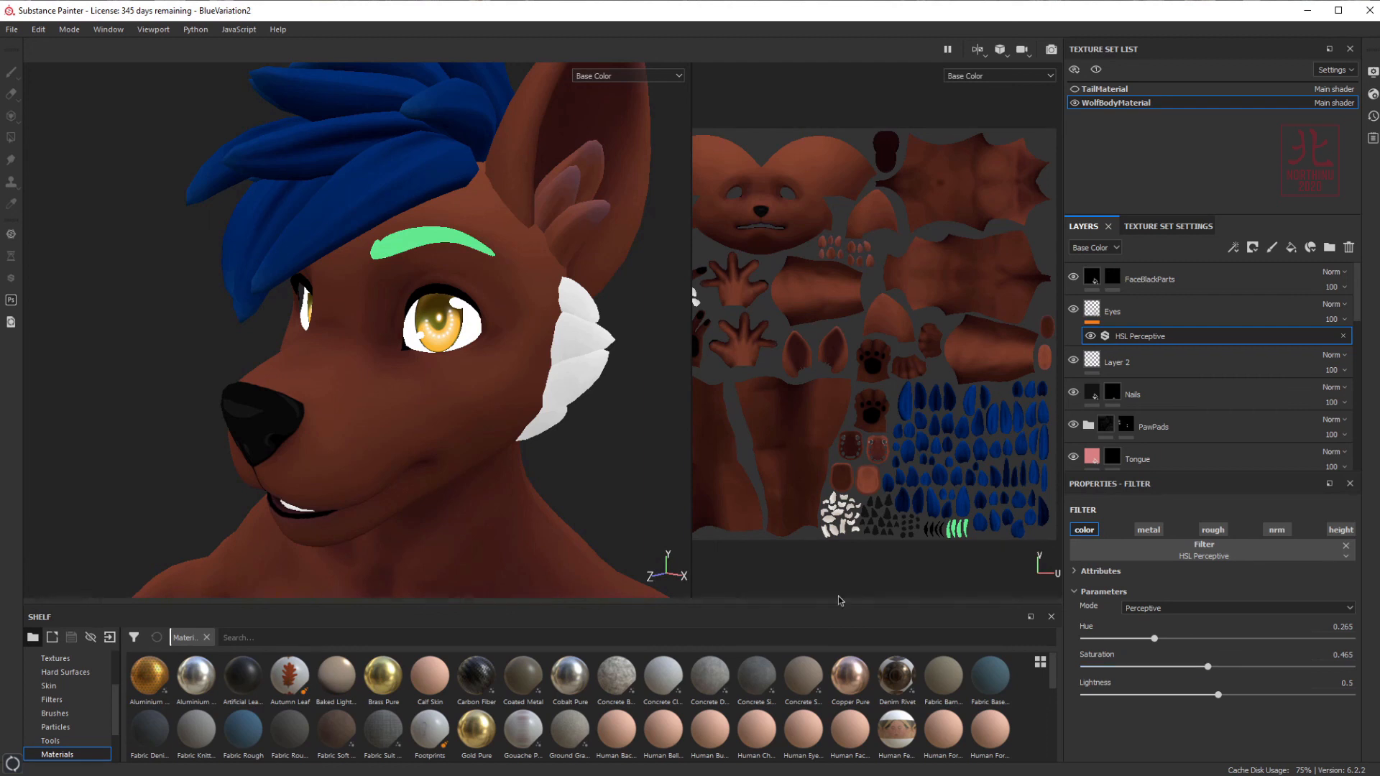
- Examine the recolored eyes on the wolf's model and widen the 2D view to include the eye texture
alt+middle_drag(493, 503, 523, 470)
mouse_move(523, 471)
alt+mouse_down()
mouse_move(578, 481)
mouse_move(555, 493)
mouse_move(524, 456)
alt+mouse_up()
scroll(524, 456, down, 5)
alt+middle_drag(515, 482, 517, 414)
alt+drag(518, 414, 515, 394)
alt+middle_drag(501, 421, 424, 423)
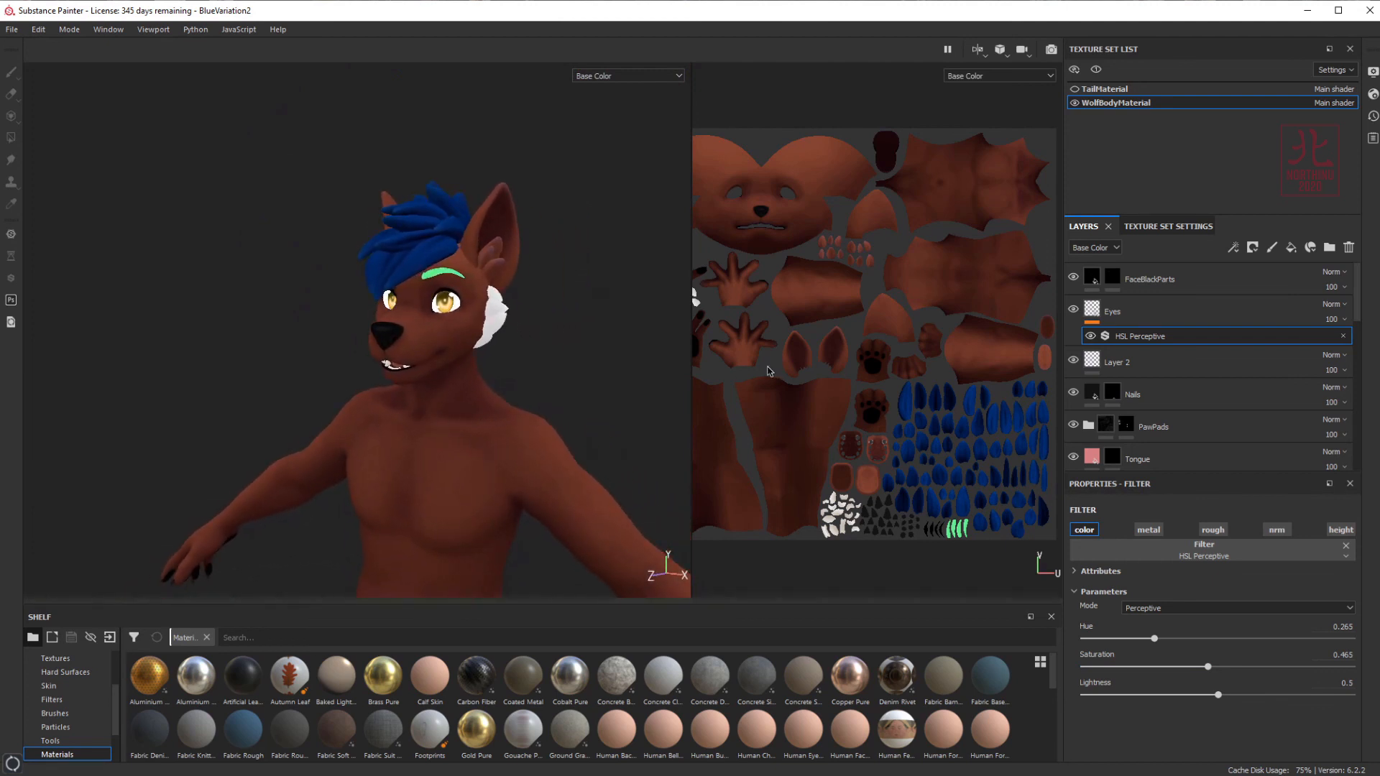
drag(691, 336, 590, 335)
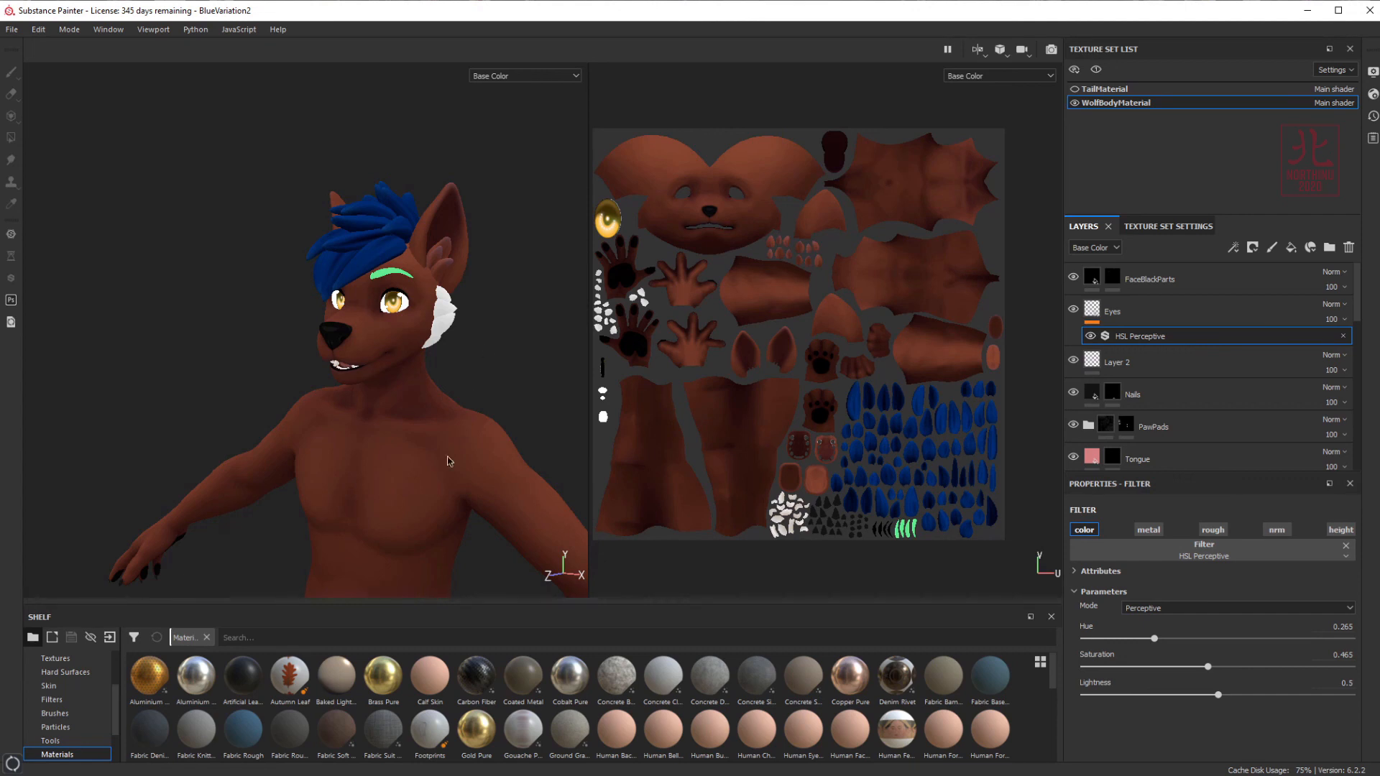
alt+middle_drag(448, 457, 416, 327)
scroll(413, 410, down, 3)
scroll(411, 415, down, 4)
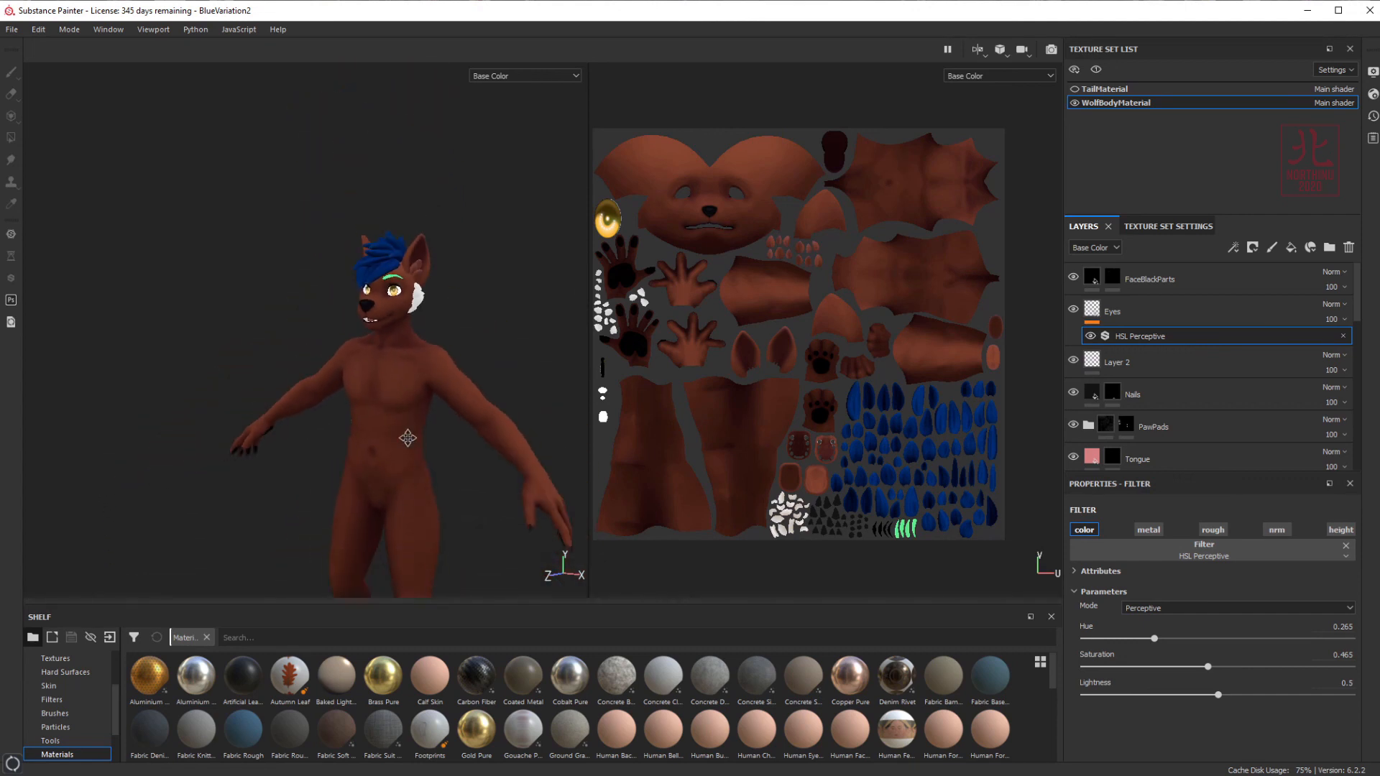
- Show the hidden WhiteFur folder directly above LighterOutline and view the wolf from the front
scroll(1173, 389, down, 8)
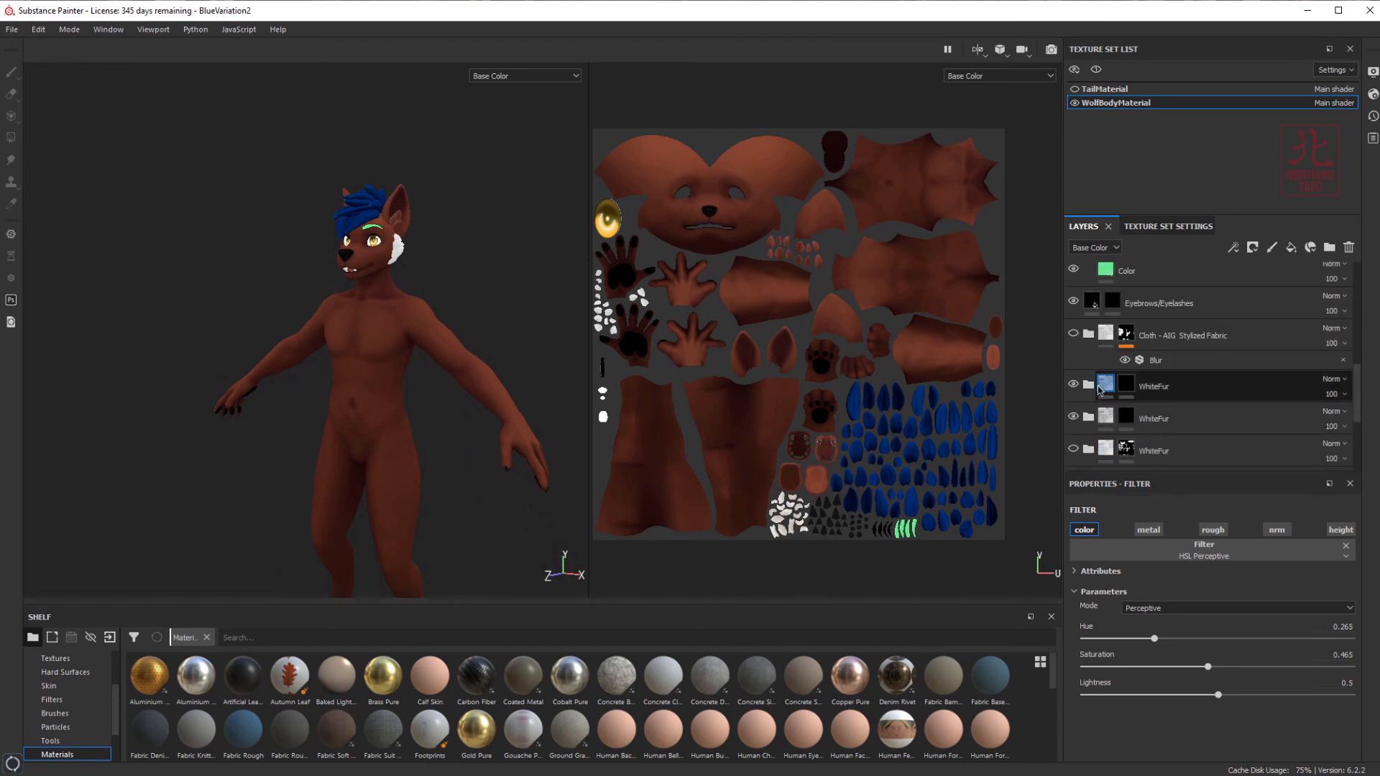
scroll(1078, 355, down, 3)
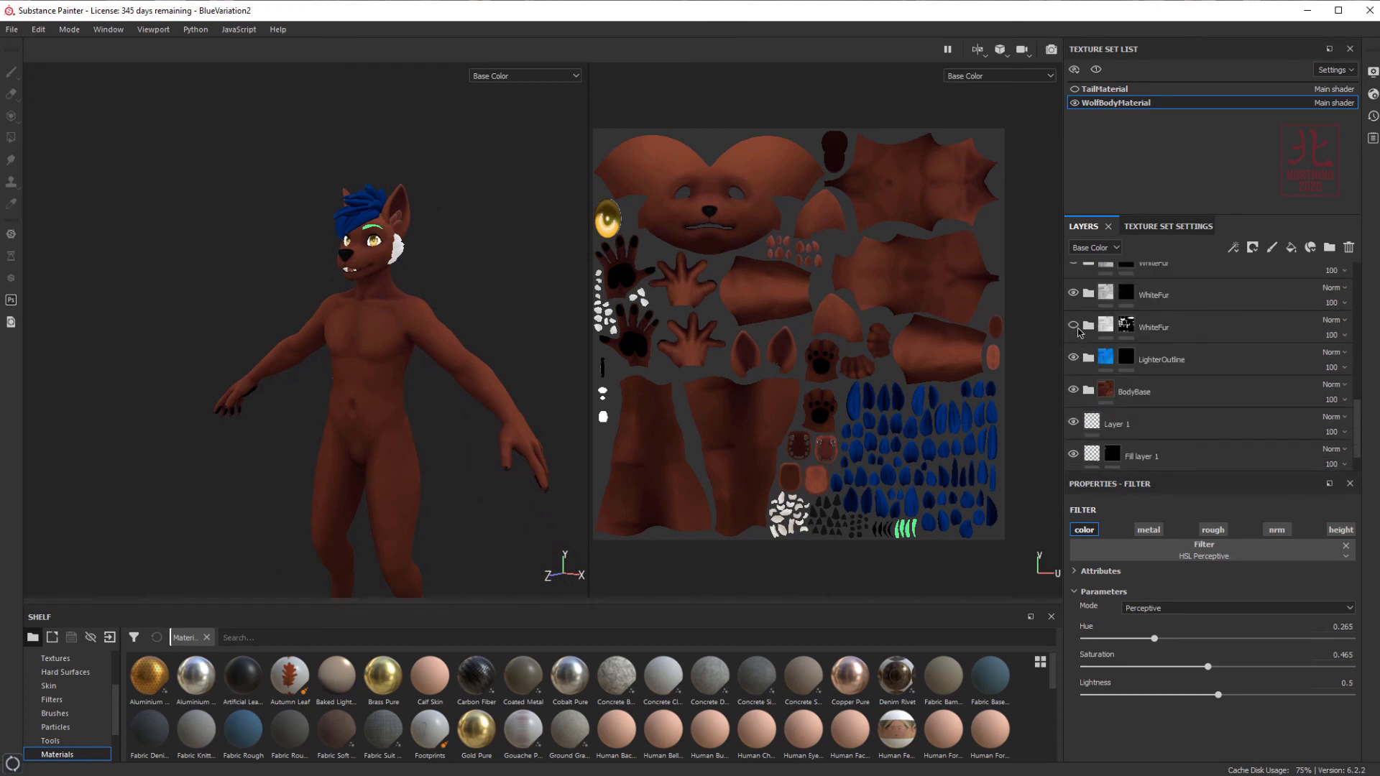
click(1073, 325)
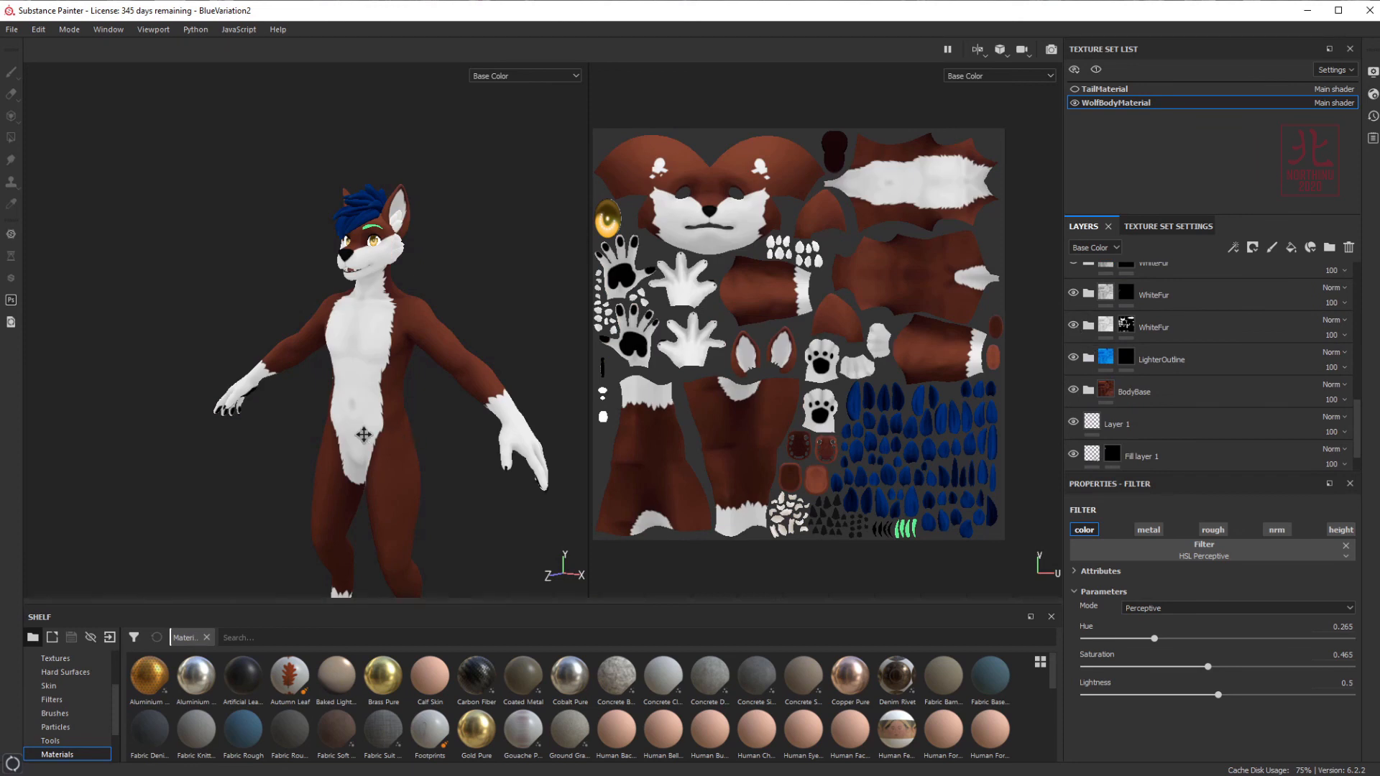
alt+drag(364, 436, 416, 376)
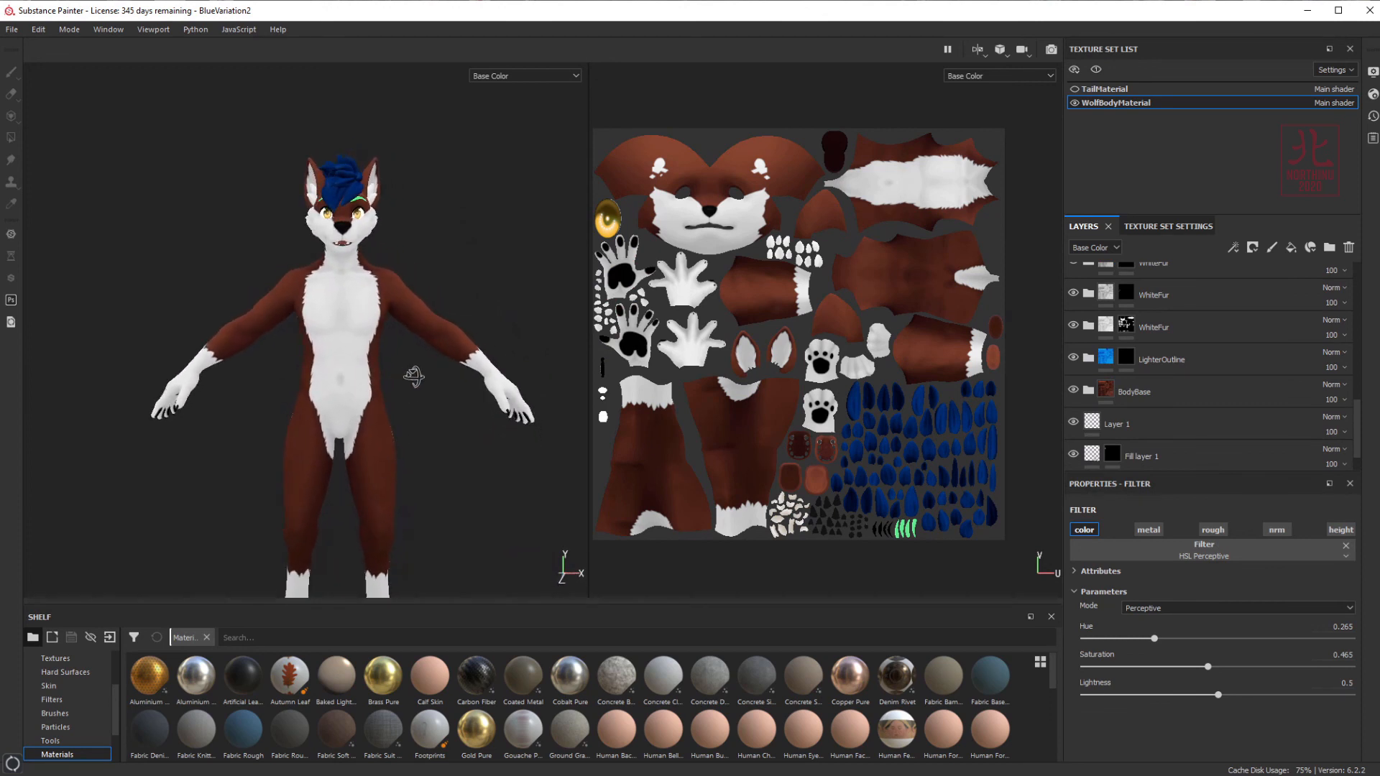
- Start a texture export and set its output template to Unity HD Render Pipeline (Metallic Standard)
alt+middle_drag(416, 376, 405, 365)
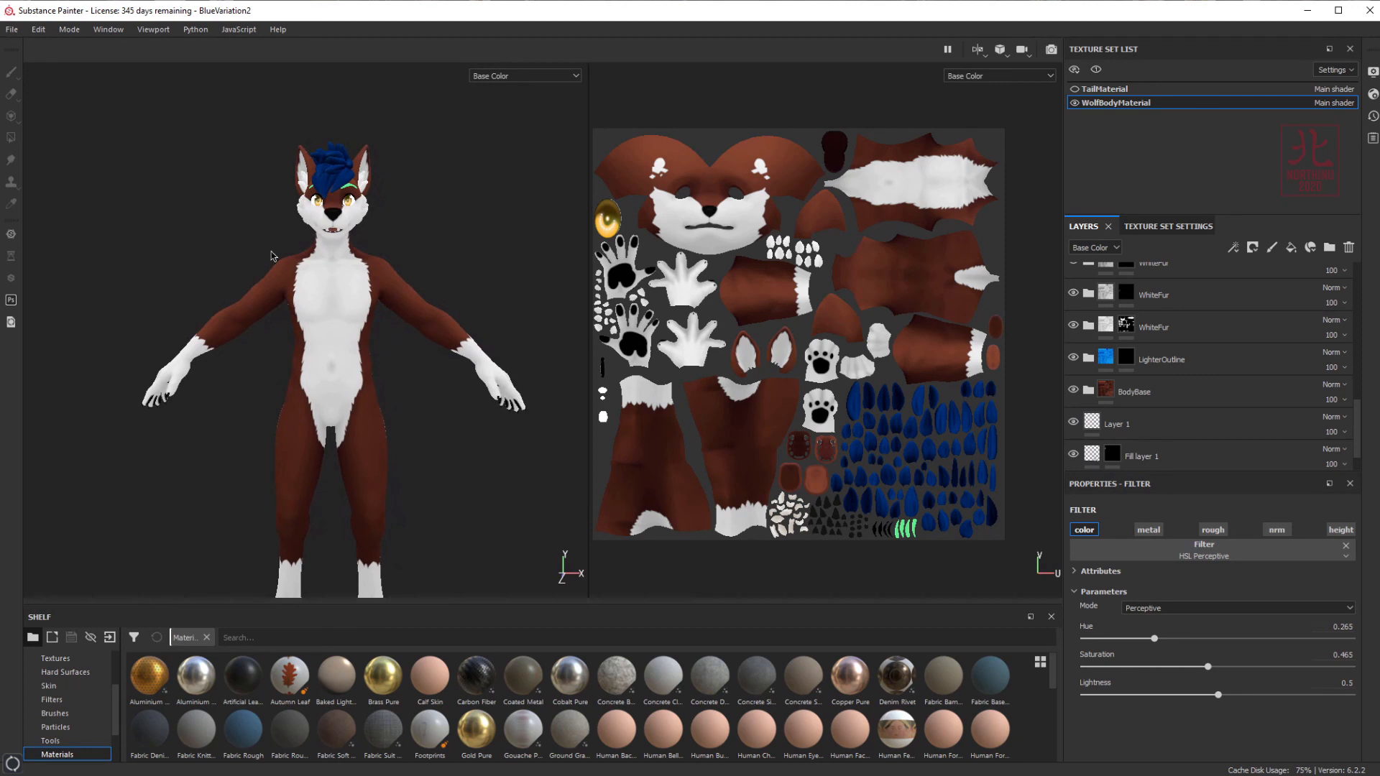
click(12, 30)
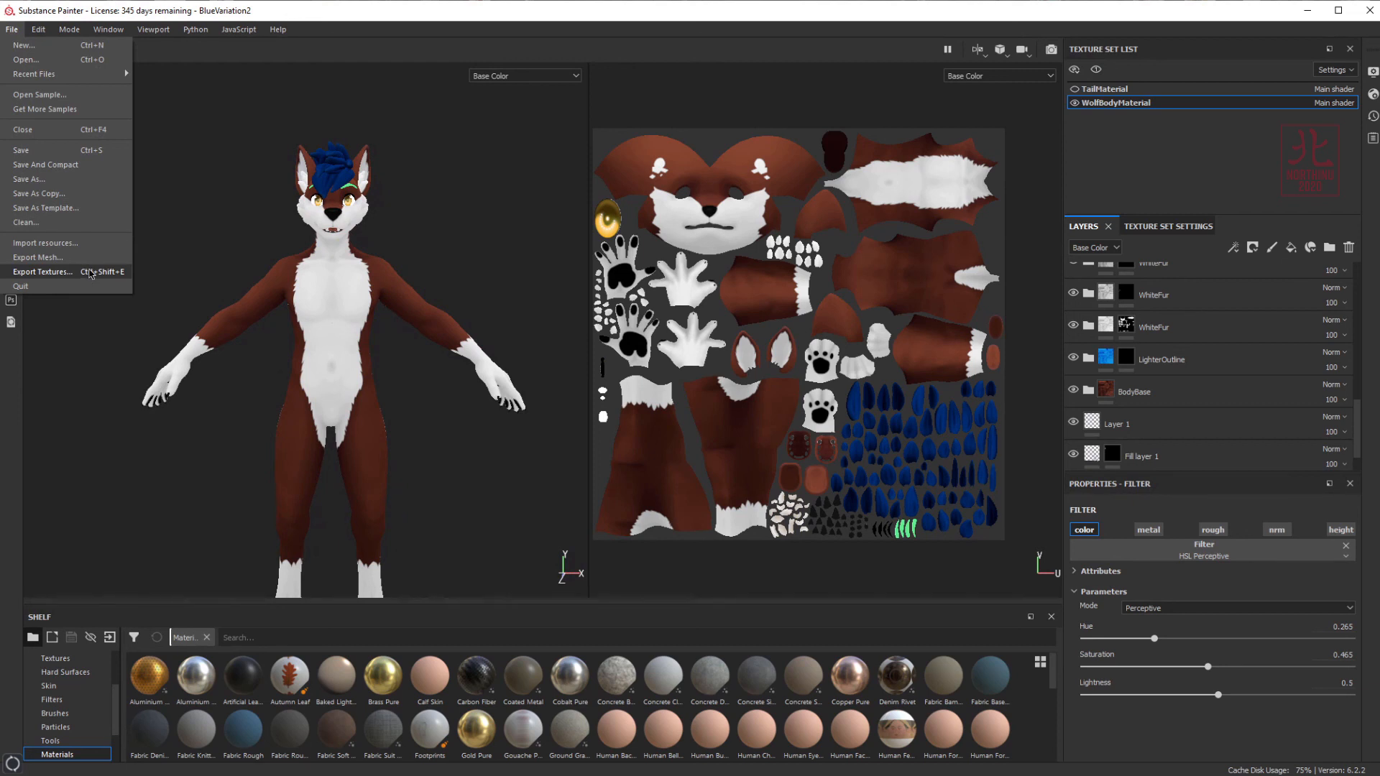
click(91, 273)
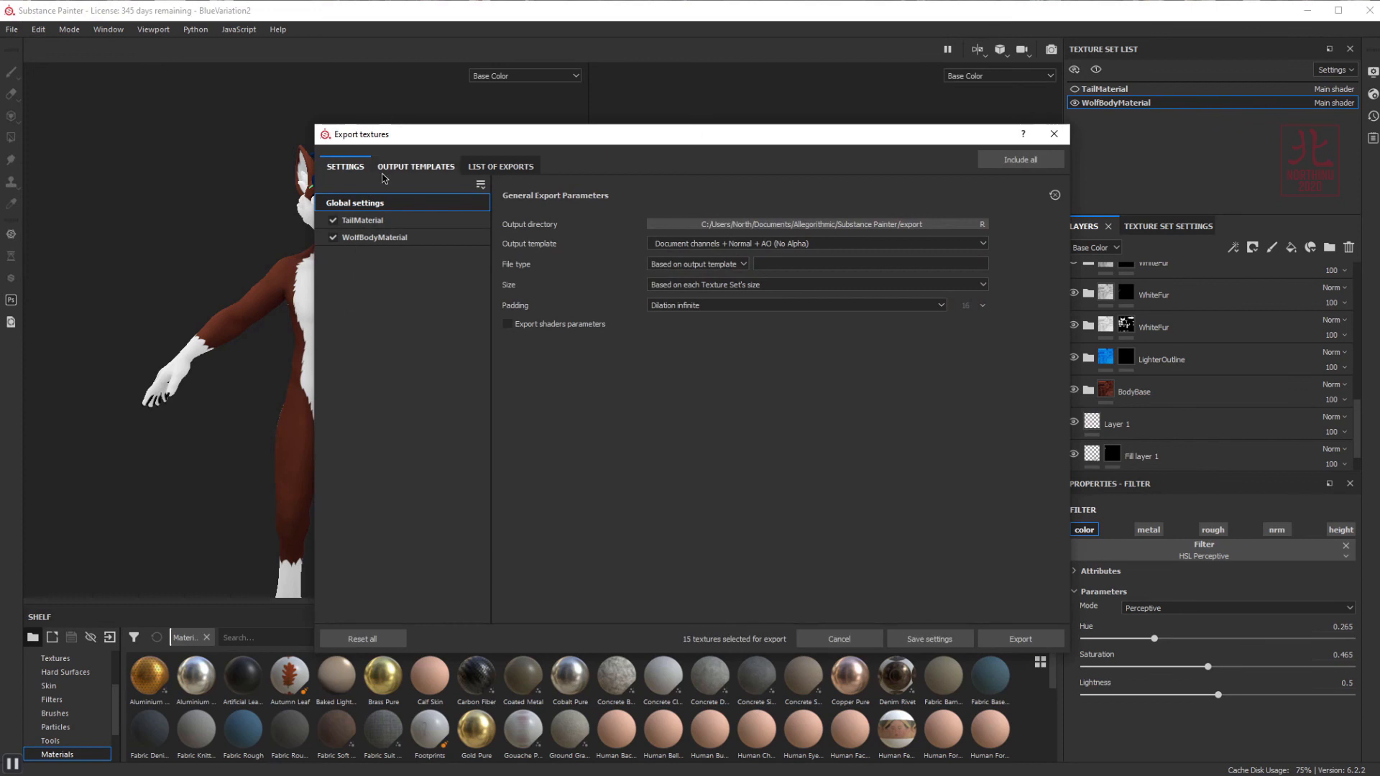
drag(533, 143, 502, 144)
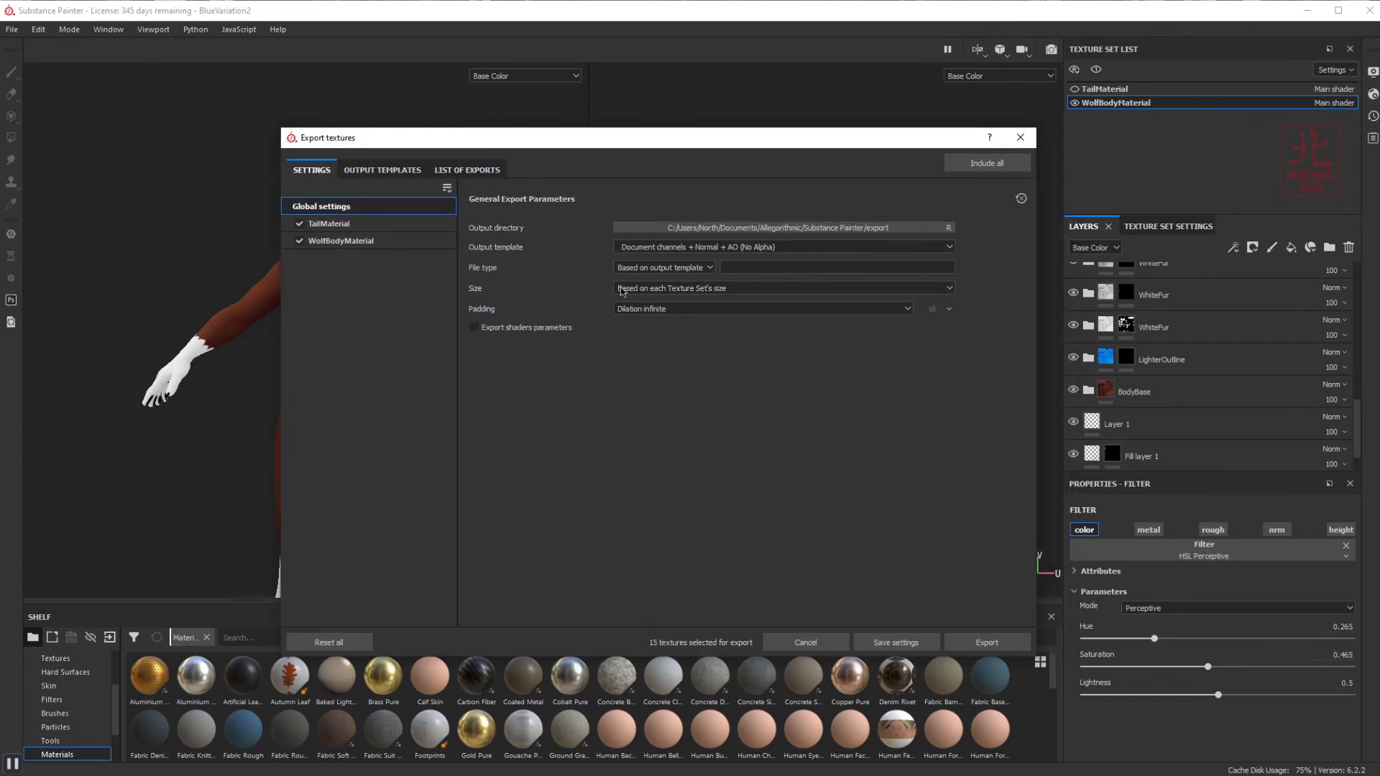
click(654, 247)
scroll(718, 304, down, 4)
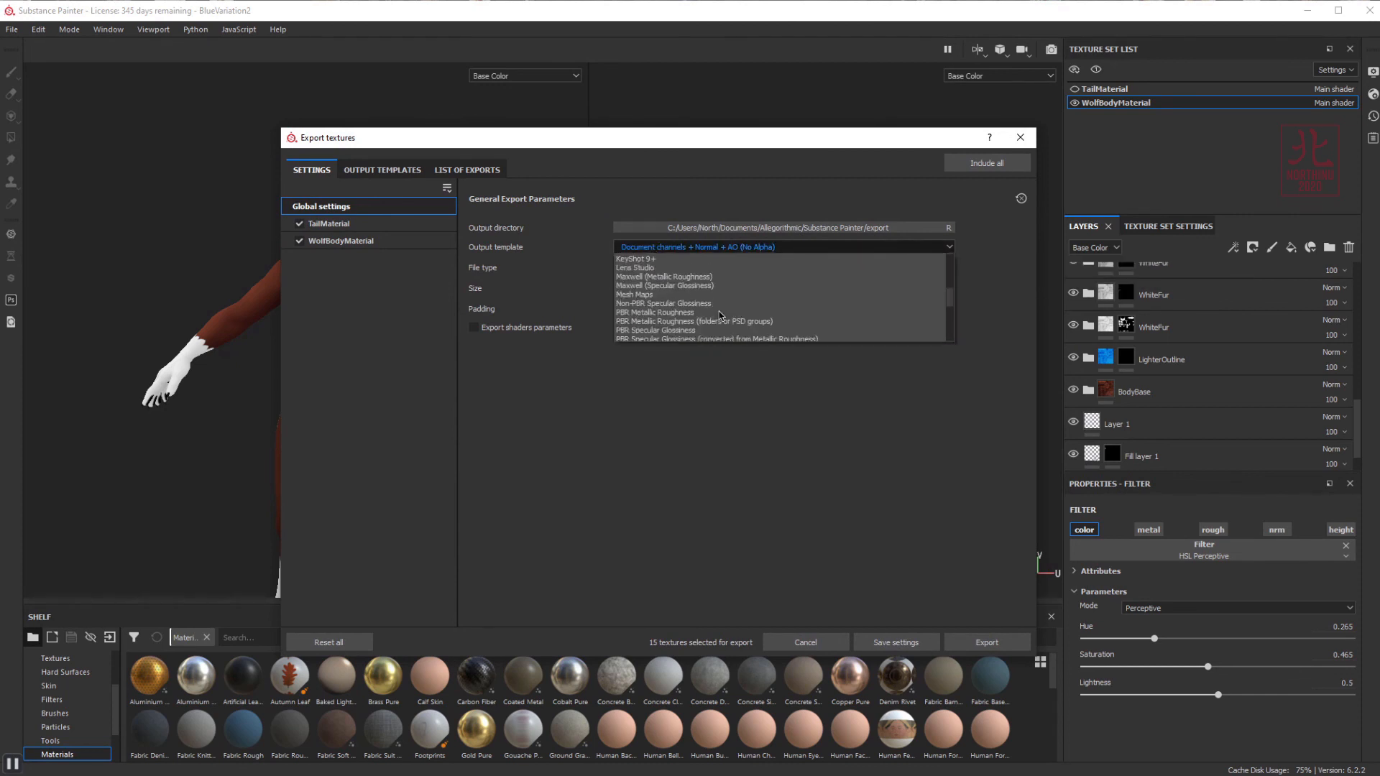
scroll(719, 304, down, 3)
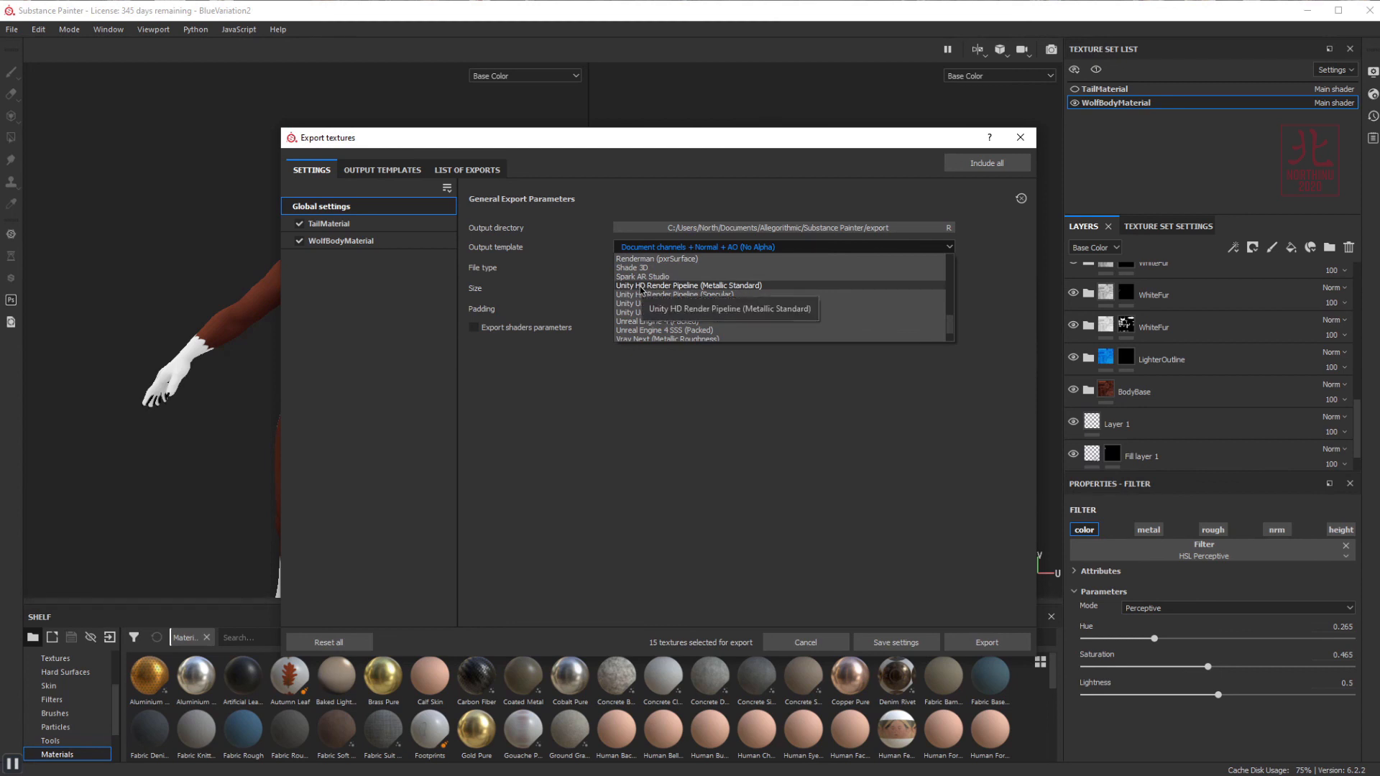
click(642, 287)
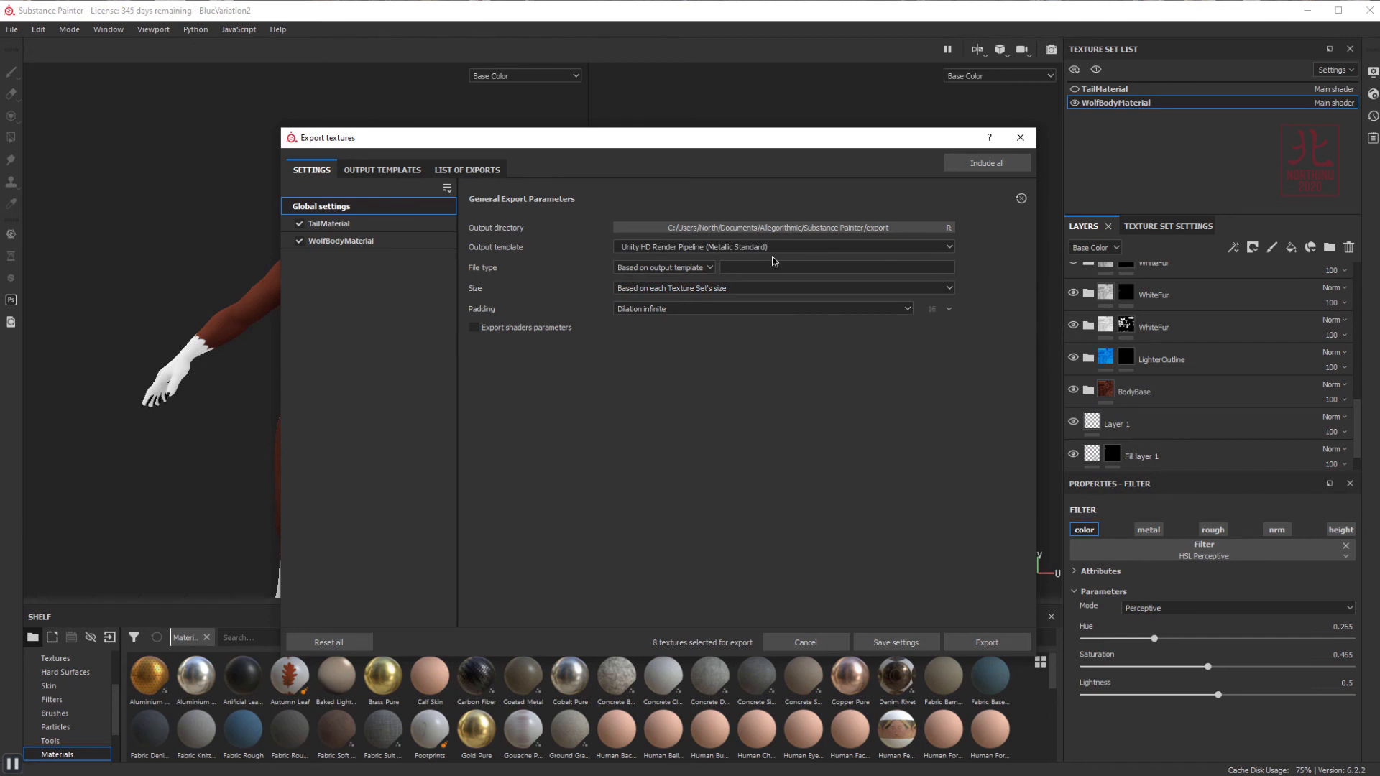
- Set the export file type to targa
click(665, 267)
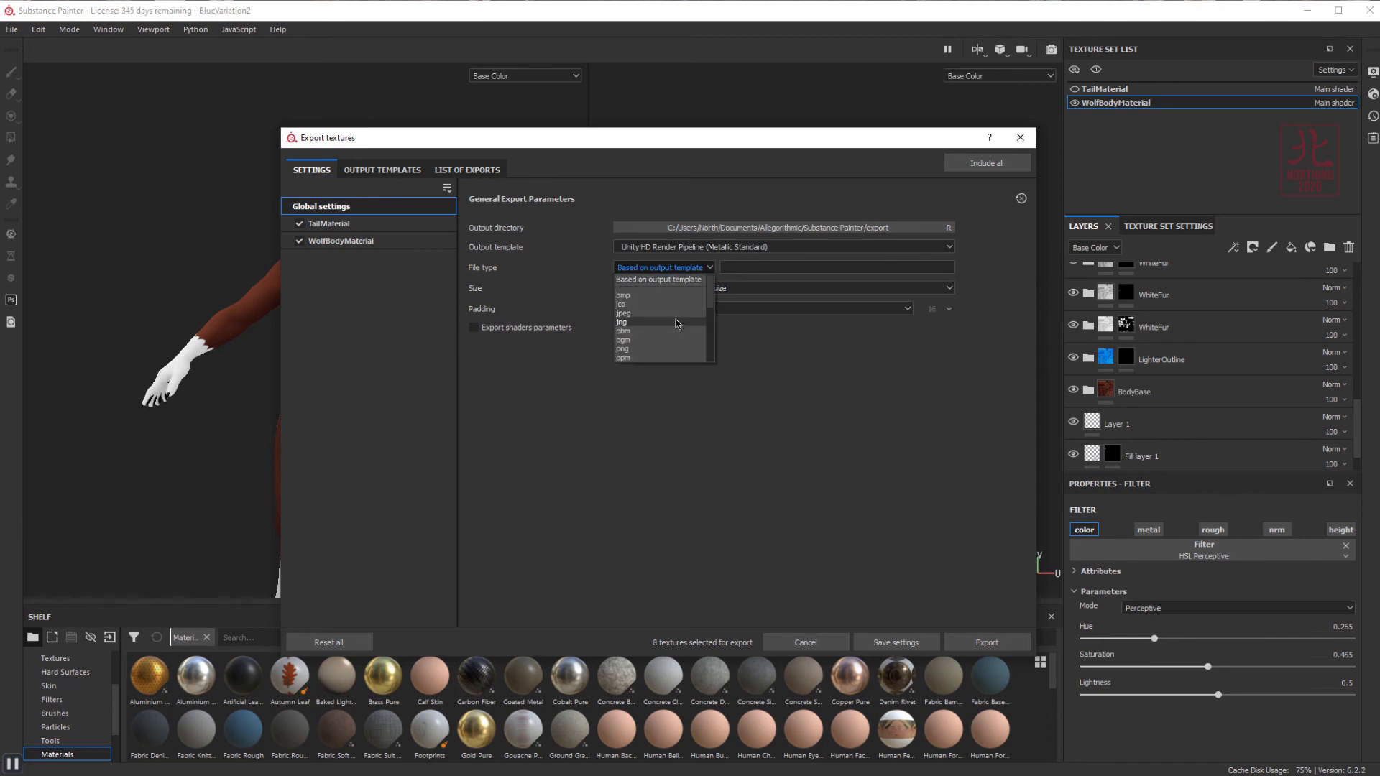
scroll(644, 309, down, 2)
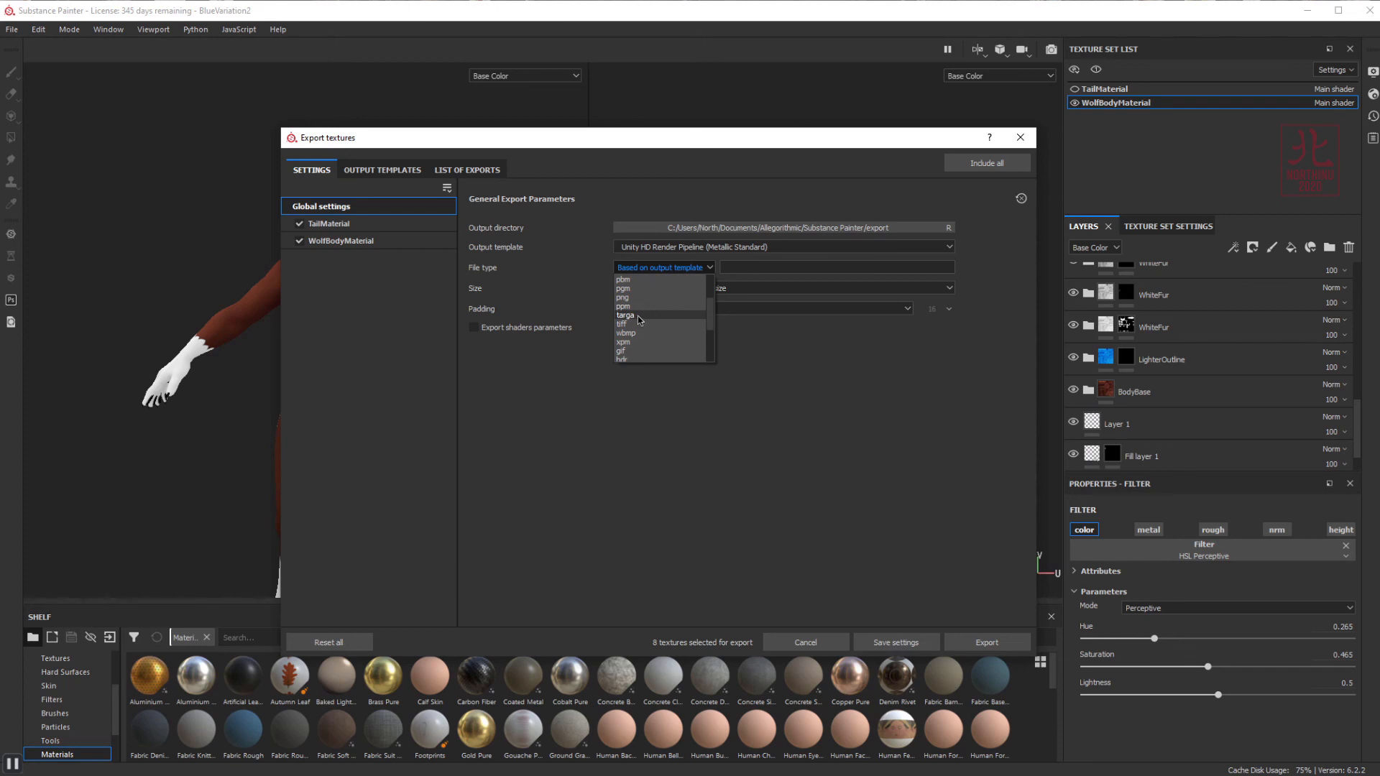
click(638, 317)
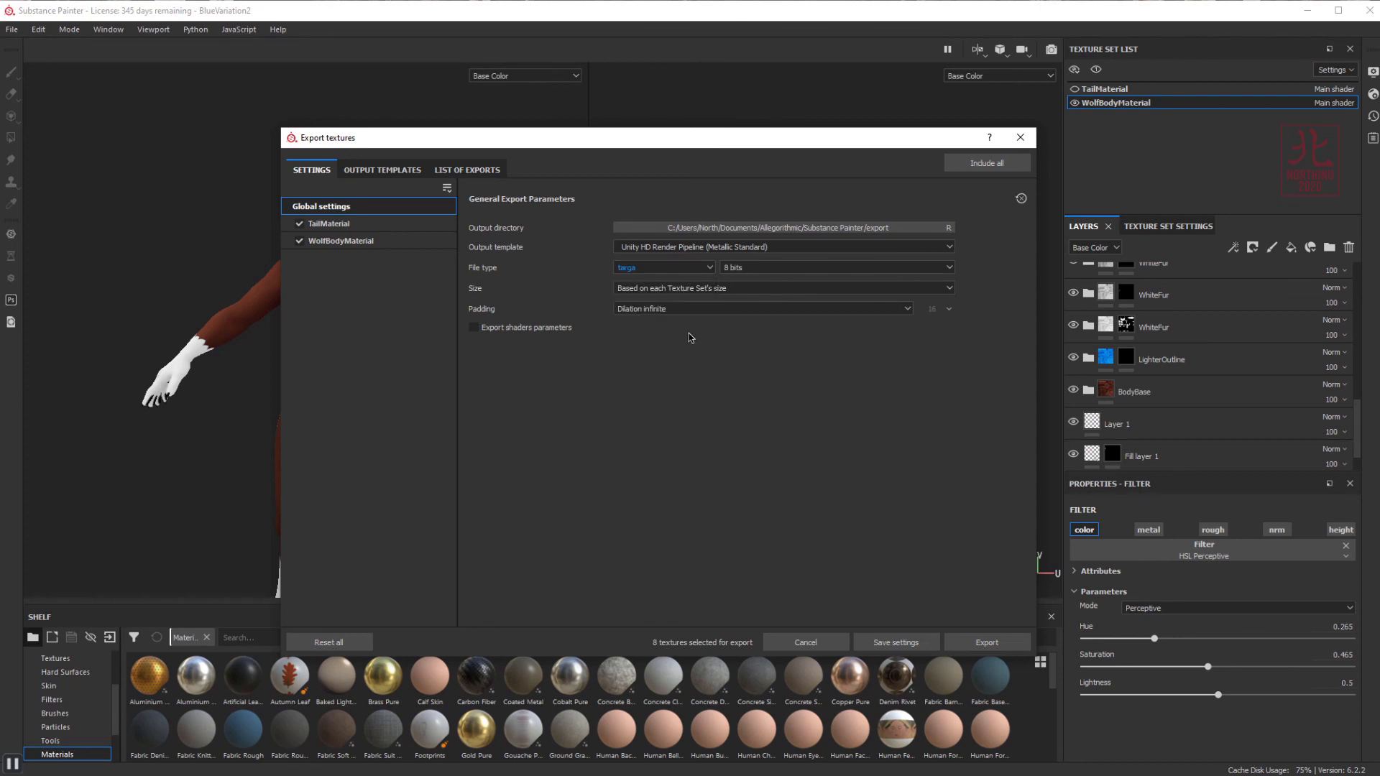
drag(622, 133, 613, 131)
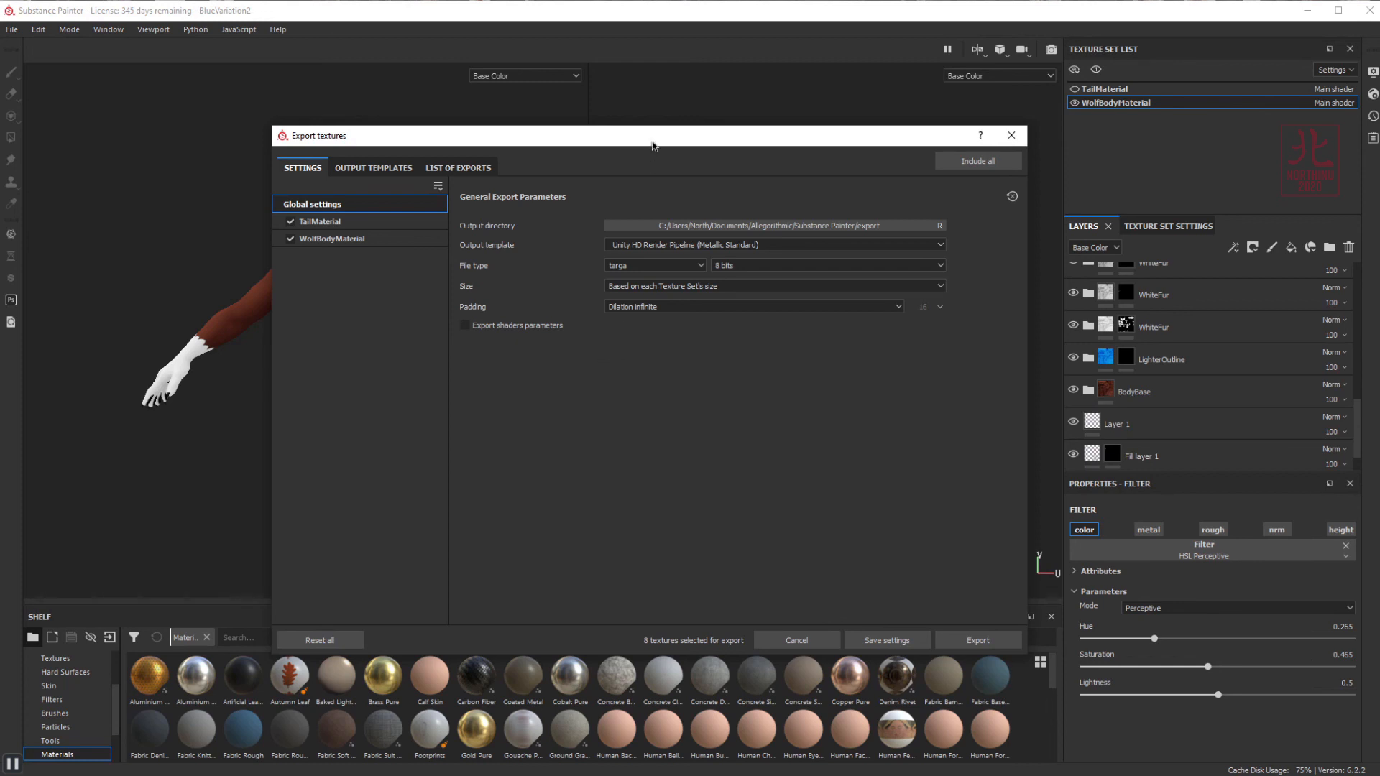
drag(653, 143, 649, 140)
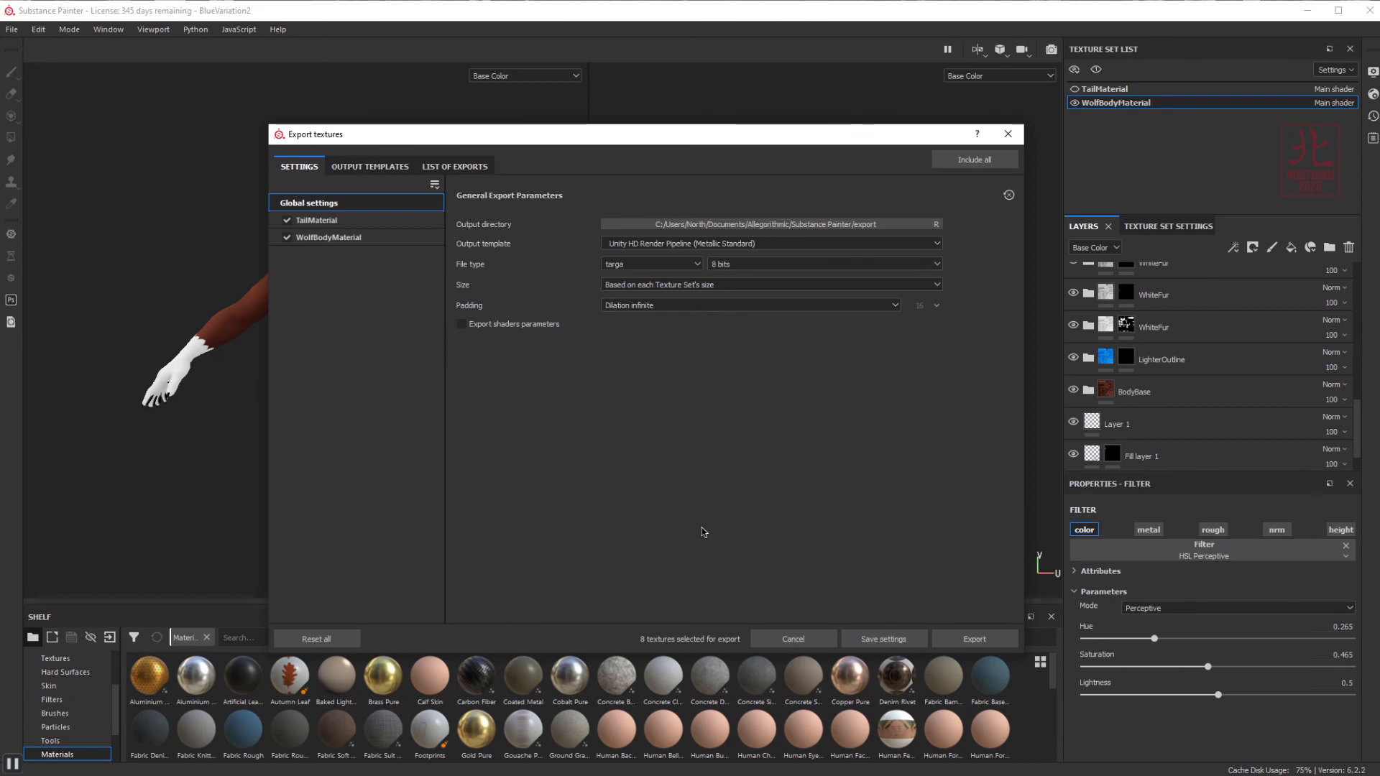
- Export the TailMaterial and WolfBodyMaterial textures and close the export dialog
click(974, 640)
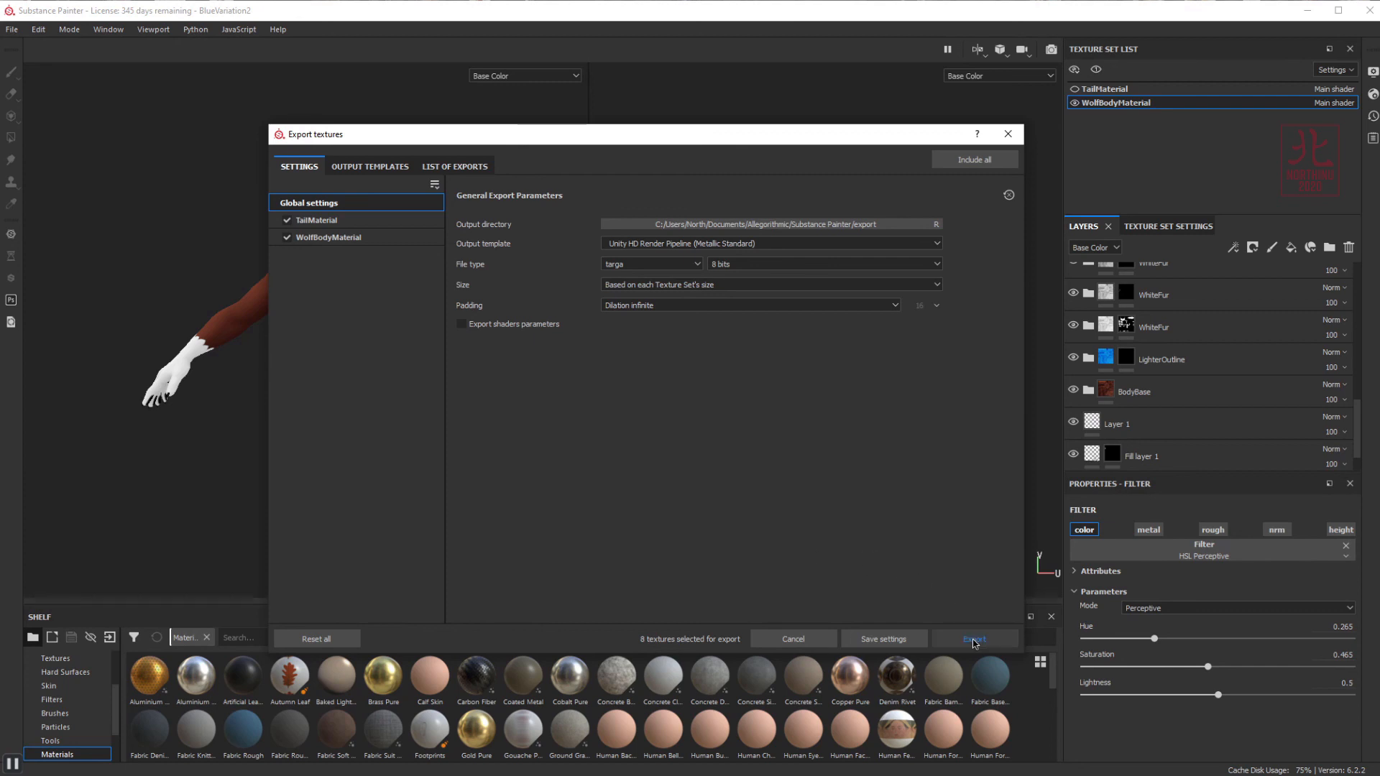
click(975, 640)
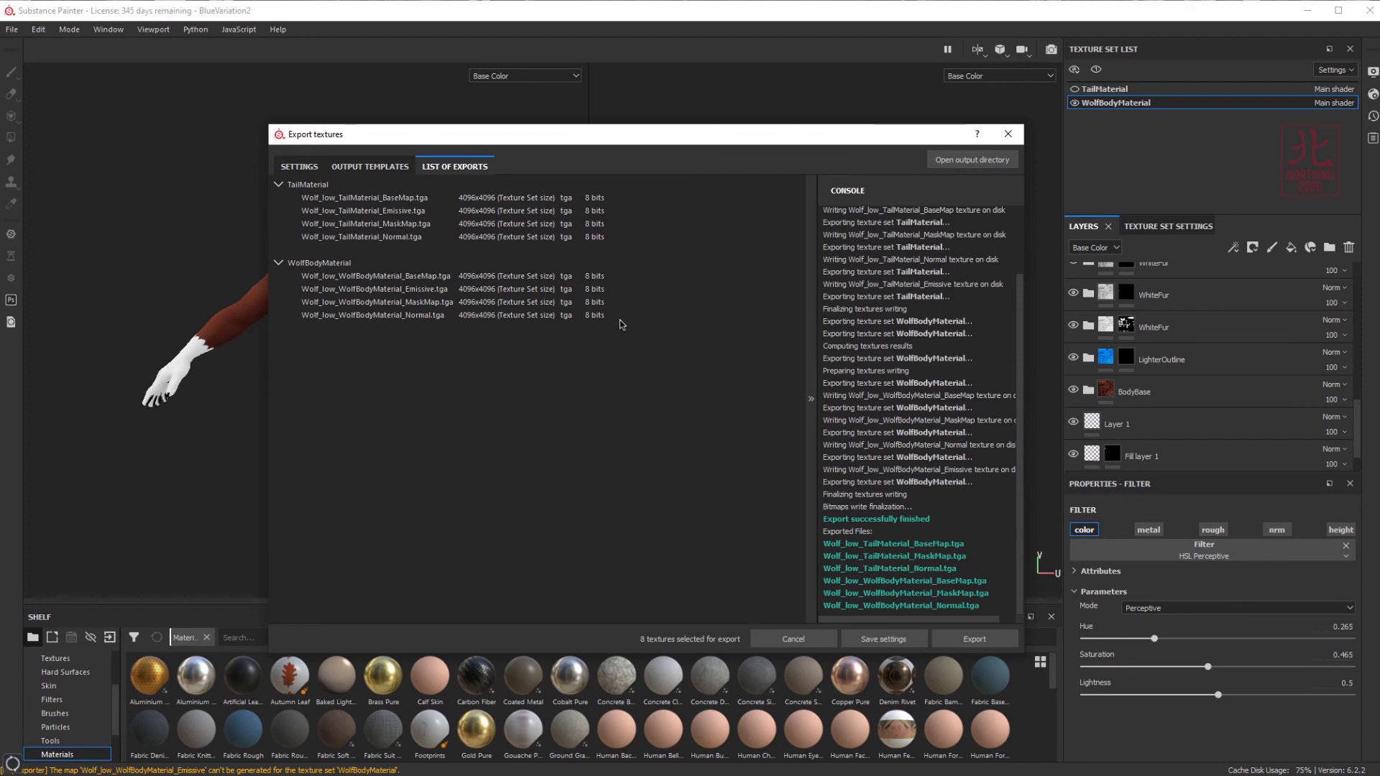
click(788, 634)
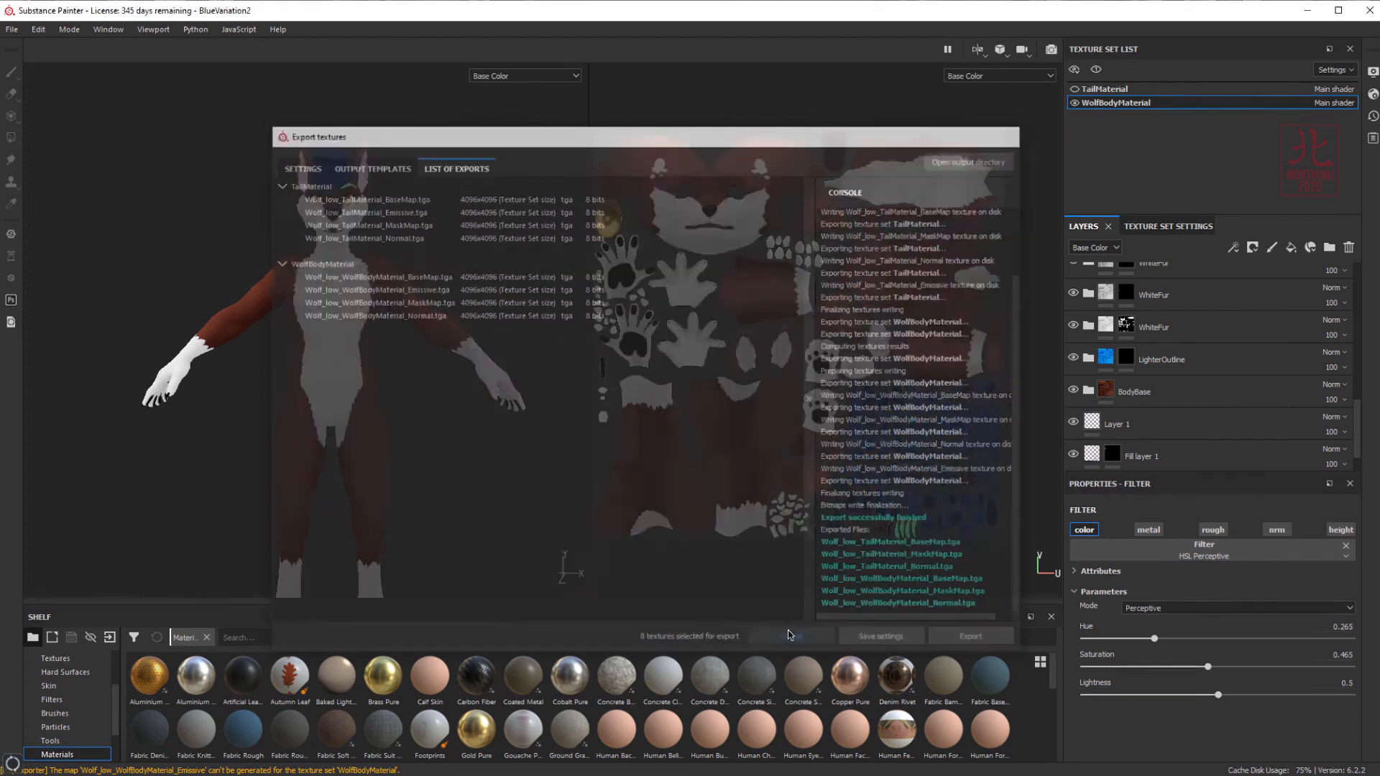